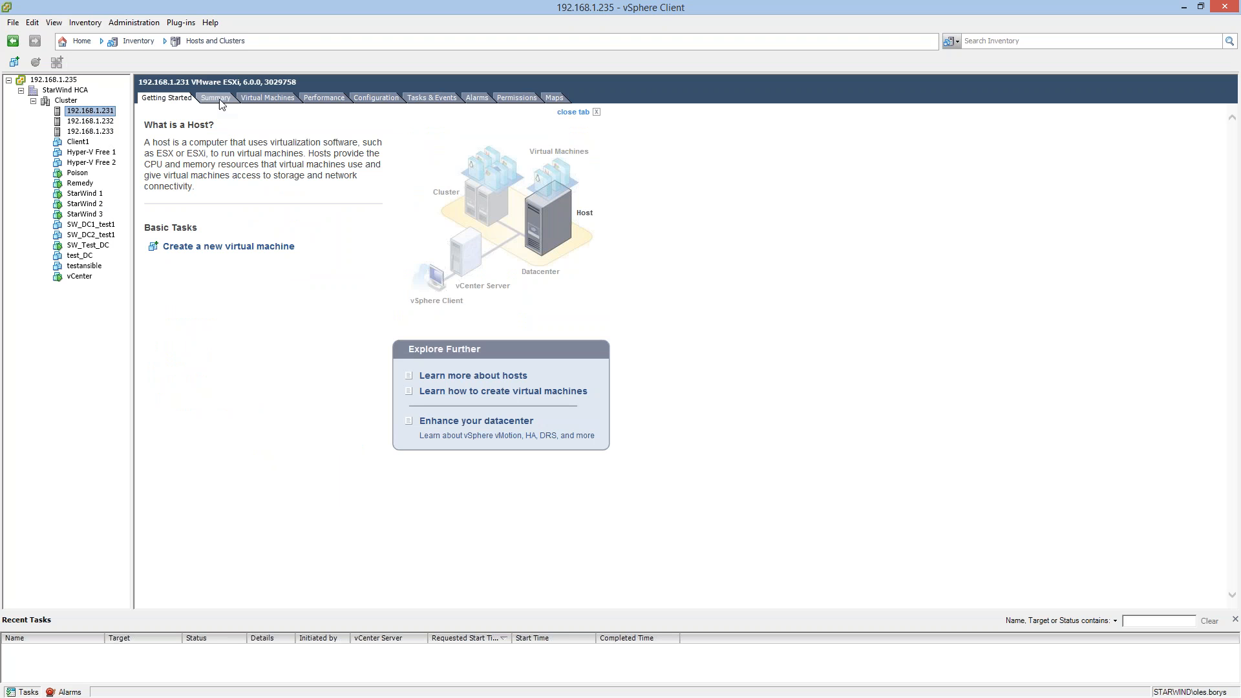
# Review the networking configuration of host 192.168.1.231 and bring up its list of physical network adapters.
pyautogui.click(258, 98)
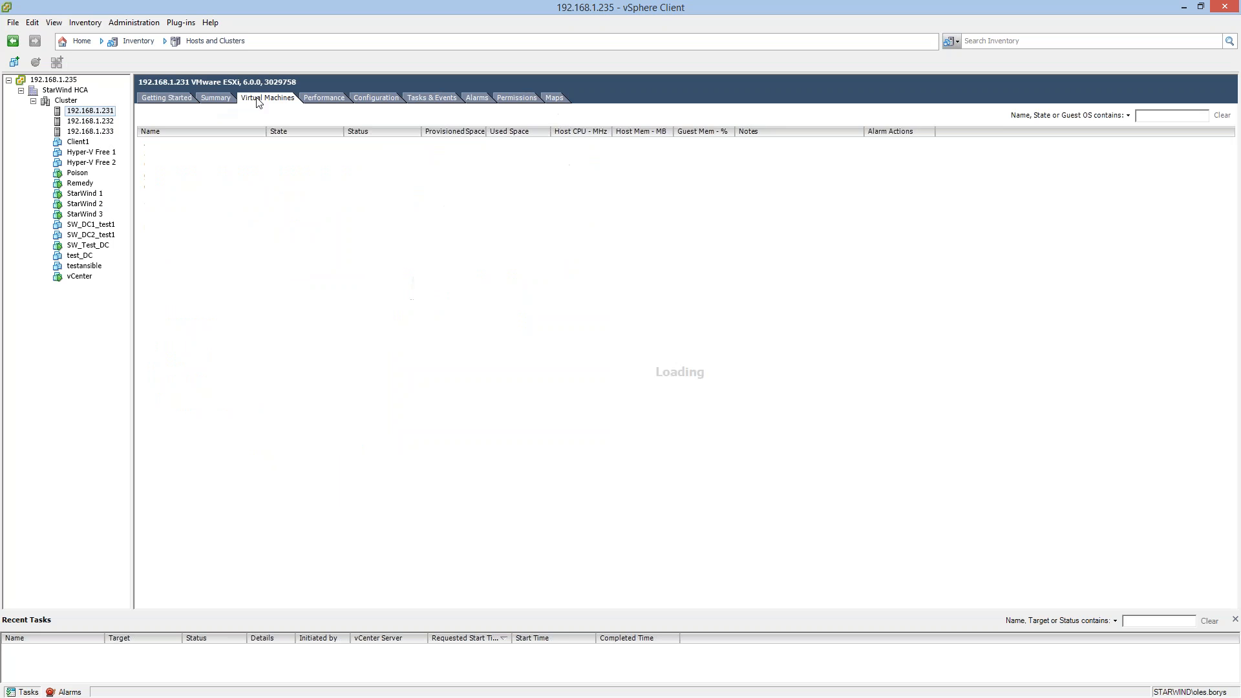
pyautogui.click(372, 98)
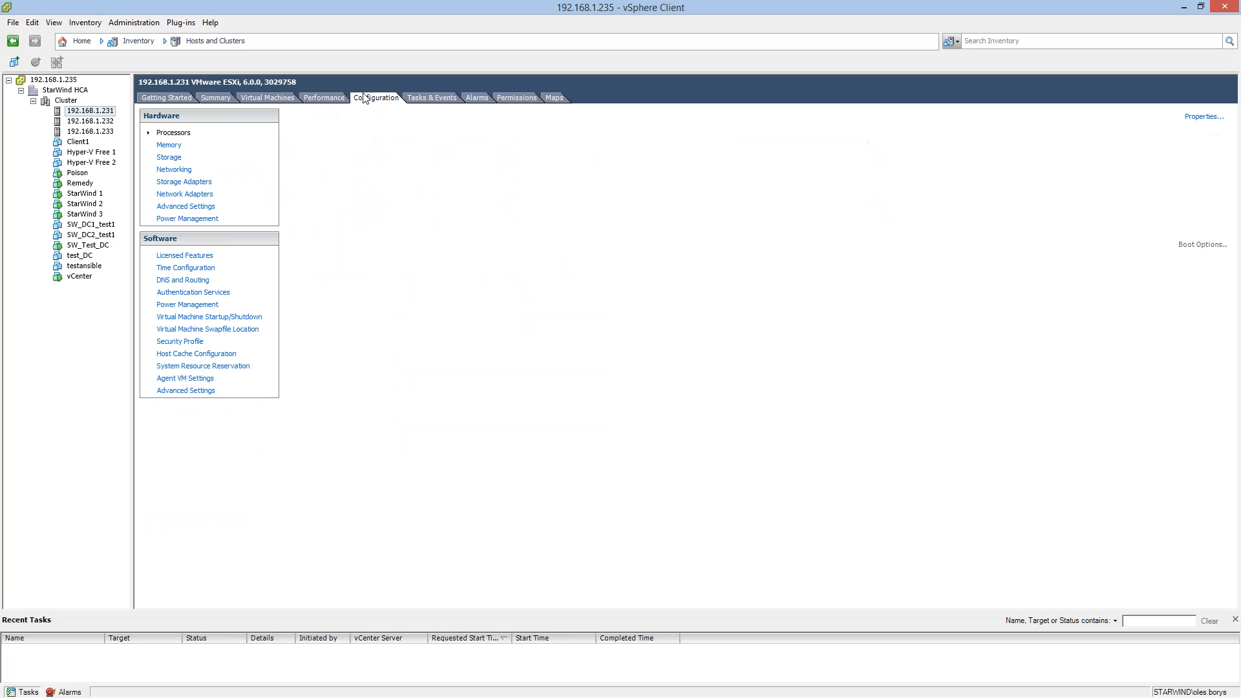
pyautogui.click(175, 170)
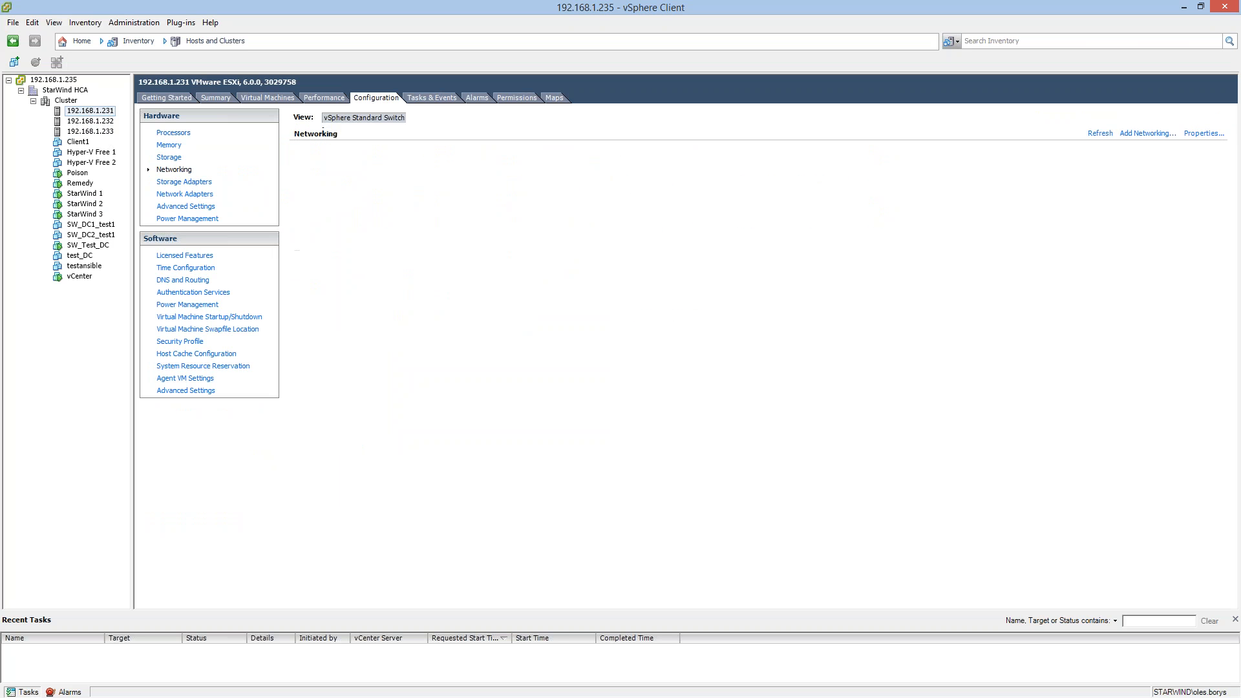
pyautogui.click(179, 194)
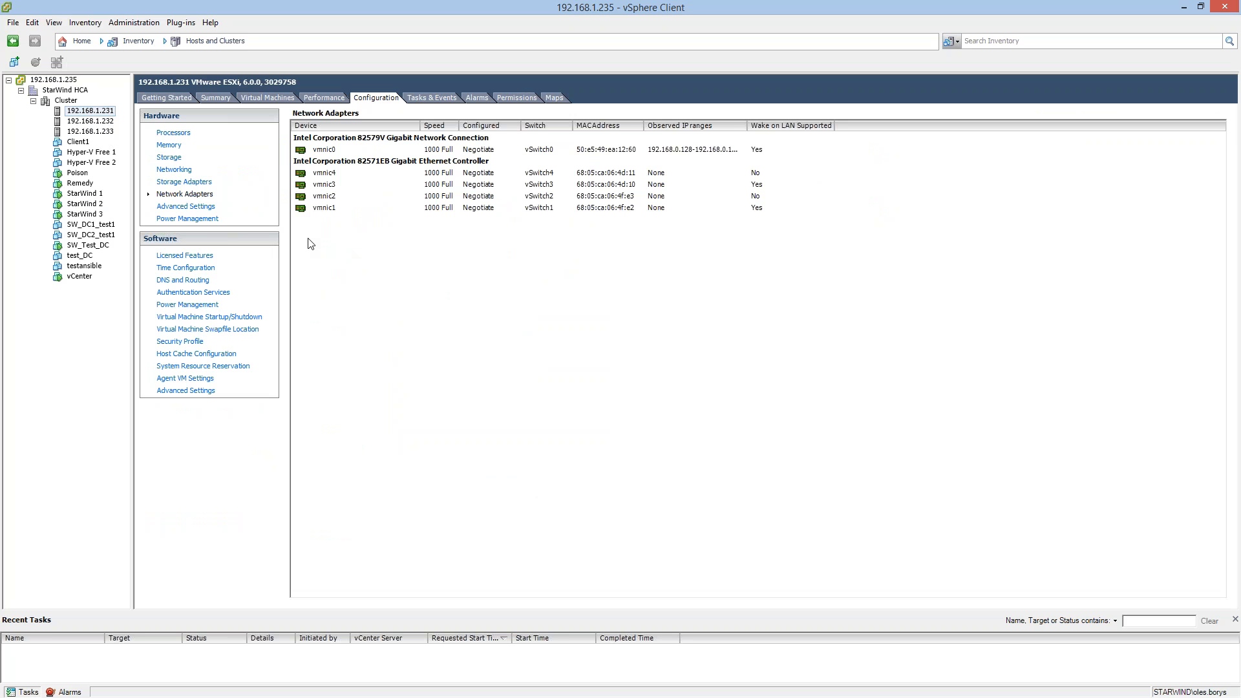
# Highlight the vmnic3 and vmnic4 adapters in turn to examine their speed and virtual switch assignments.
pyautogui.click(328, 185)
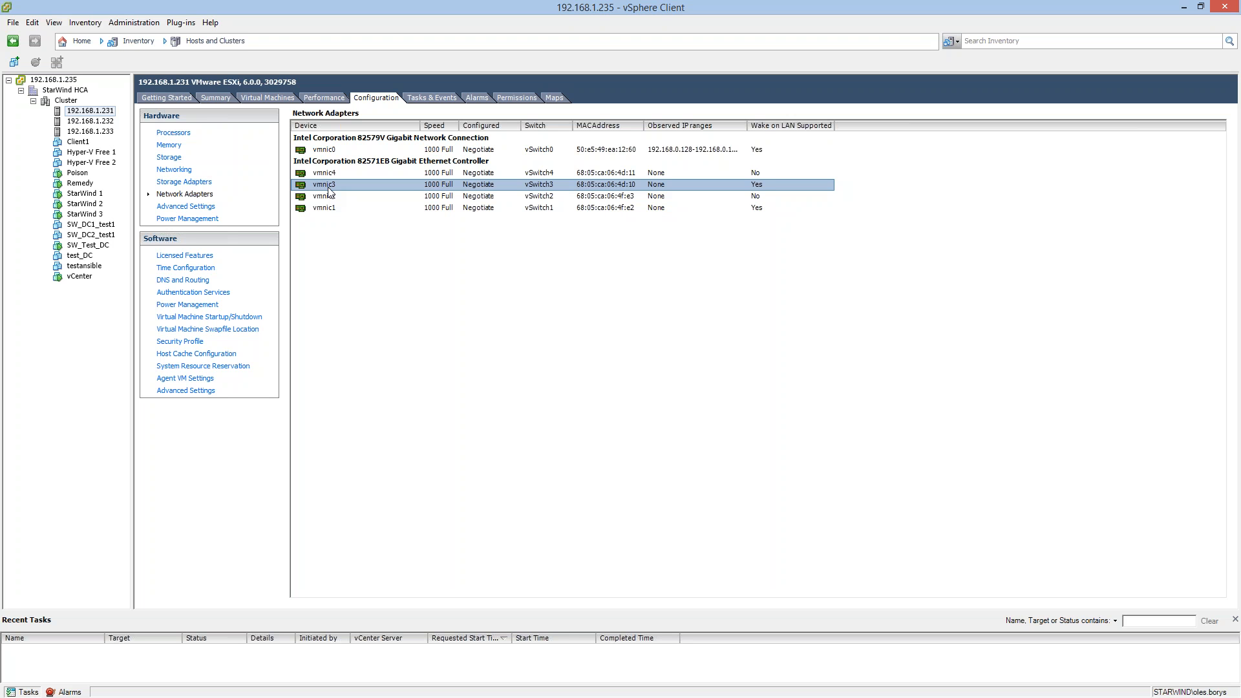
pyautogui.click(331, 175)
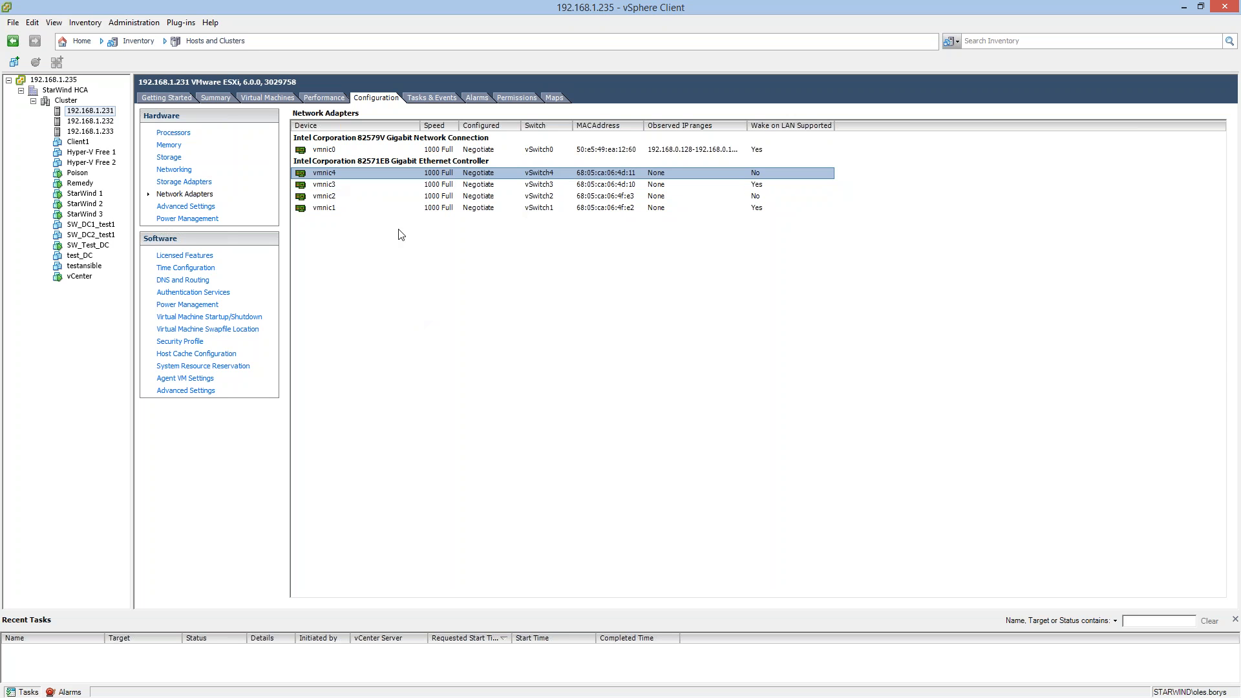
pyautogui.click(324, 186)
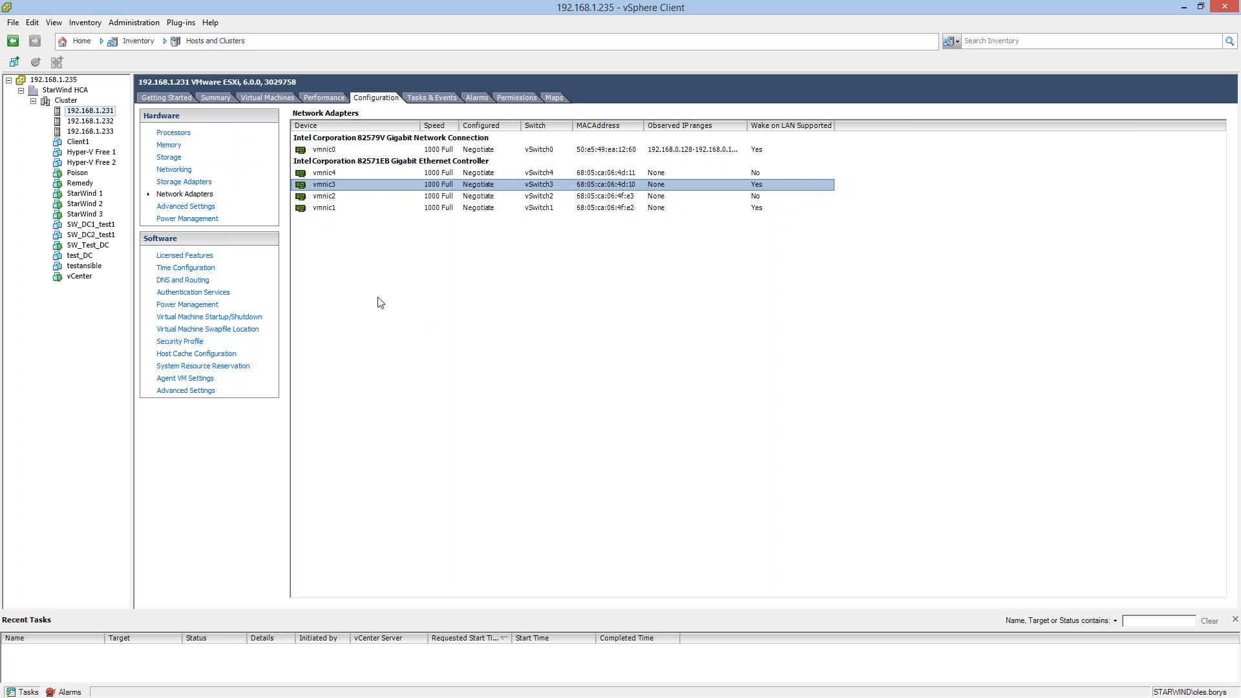
pyautogui.click(324, 176)
pyautogui.click(320, 186)
# Switch to the web browser, maximize its window, and examine the virtual storage appliance download information on StarWind's Customer Page.
pyautogui.moveTo(1, 693)
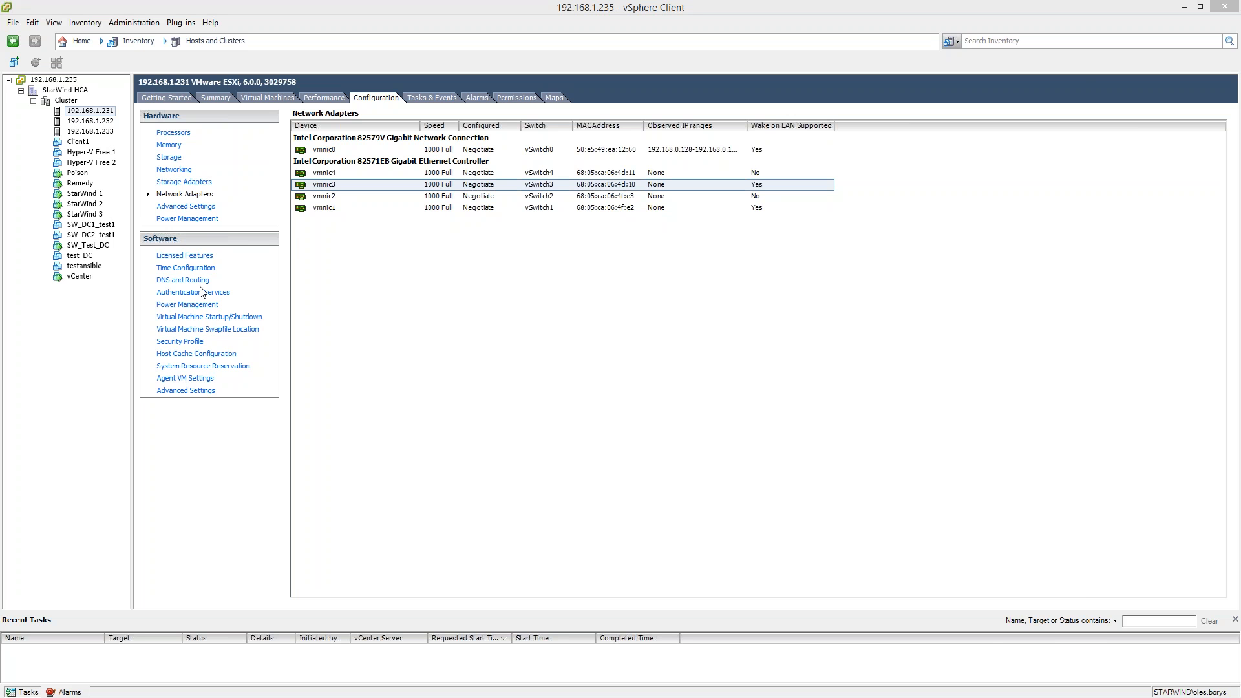
pyautogui.hotkey('alt', 'Tab')
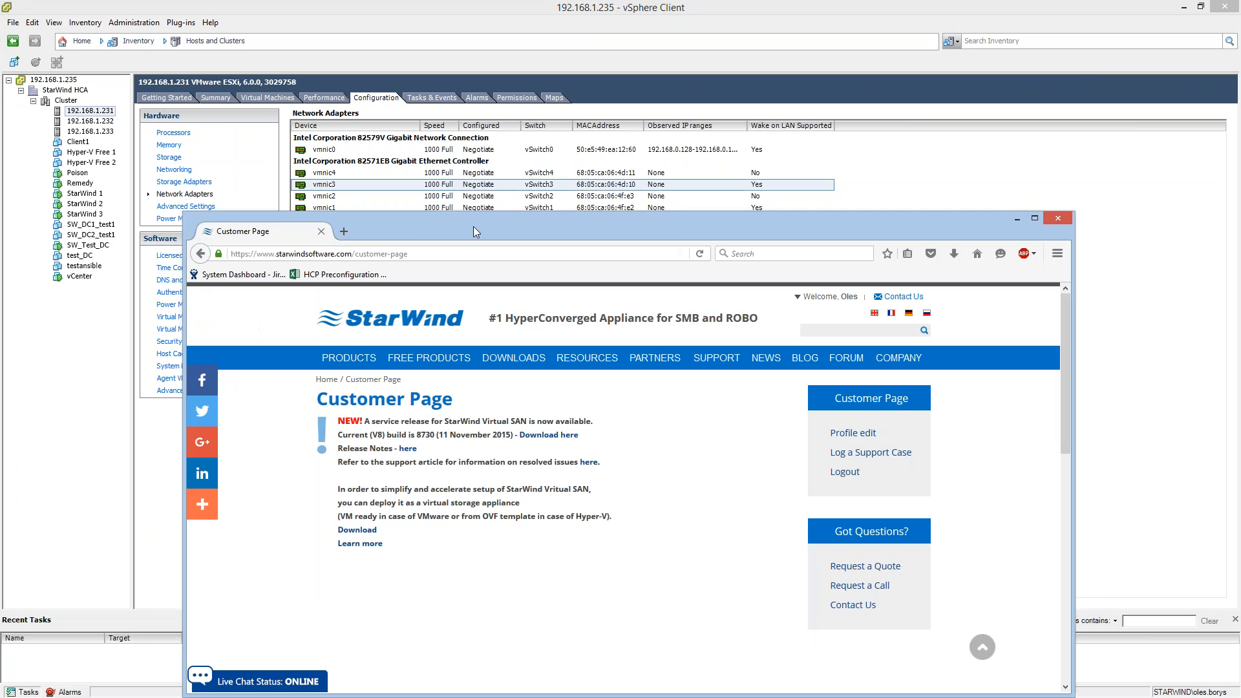
pyautogui.moveTo(473, 227); pyautogui.dragTo(468, 2)
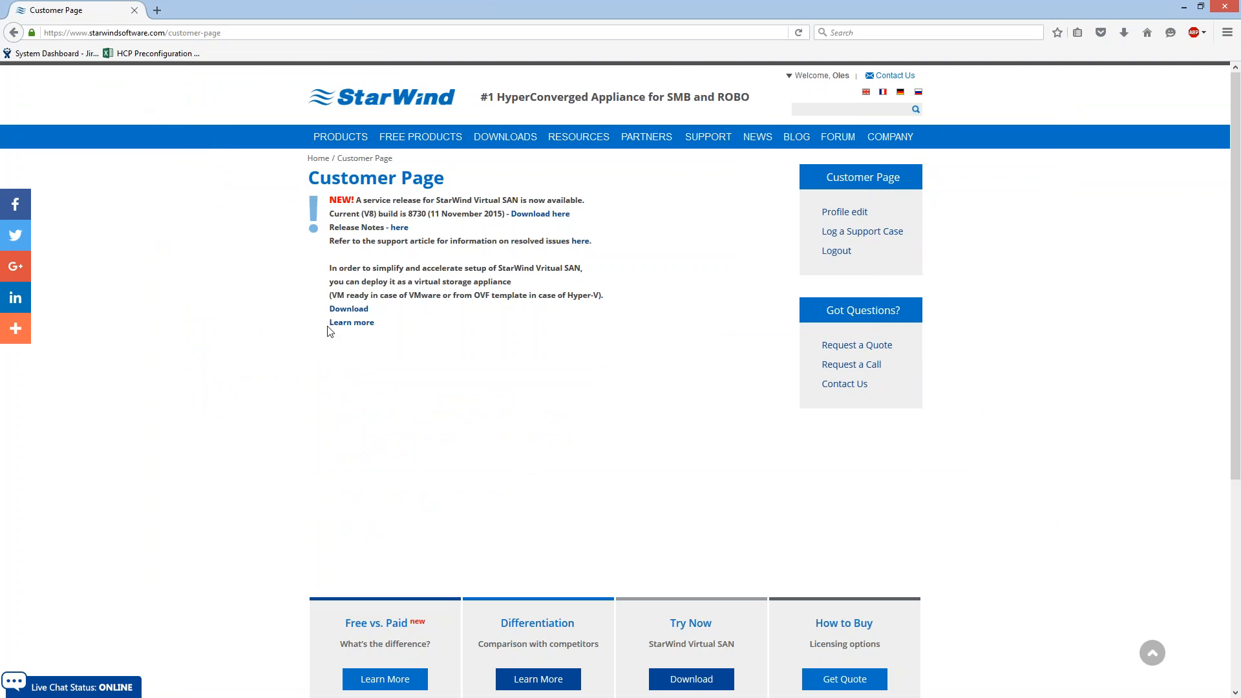
pyautogui.moveTo(328, 276); pyautogui.dragTo(514, 334)
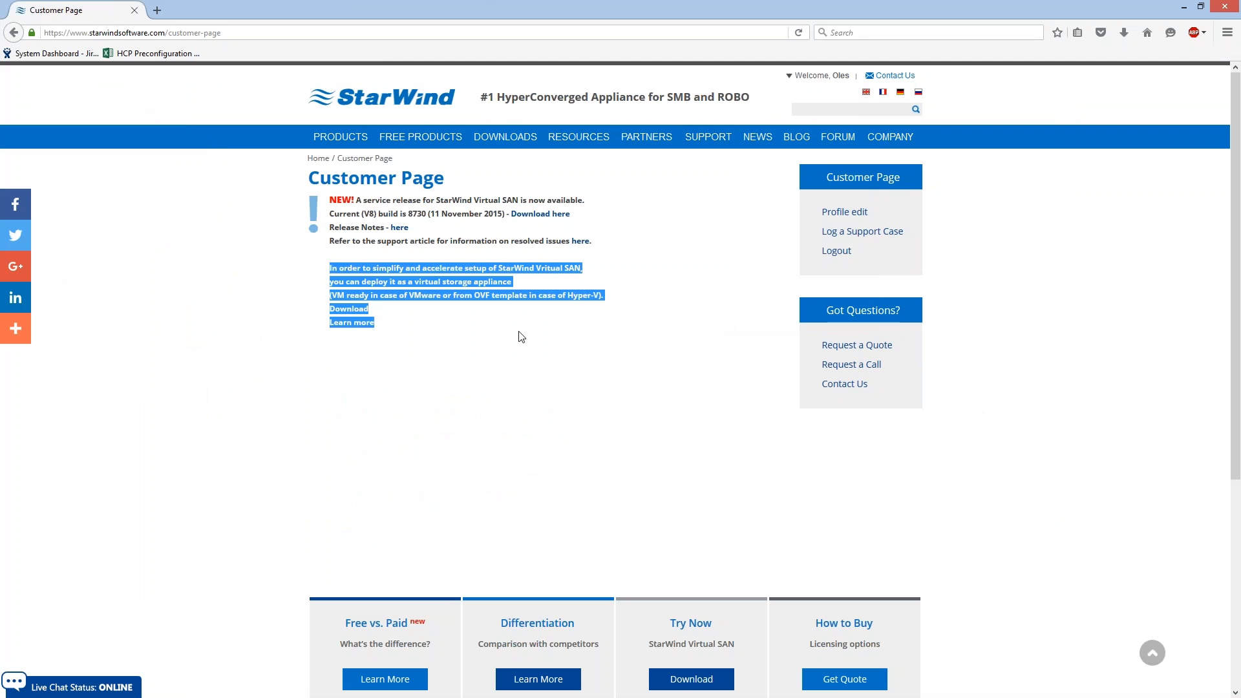
pyautogui.click(451, 326)
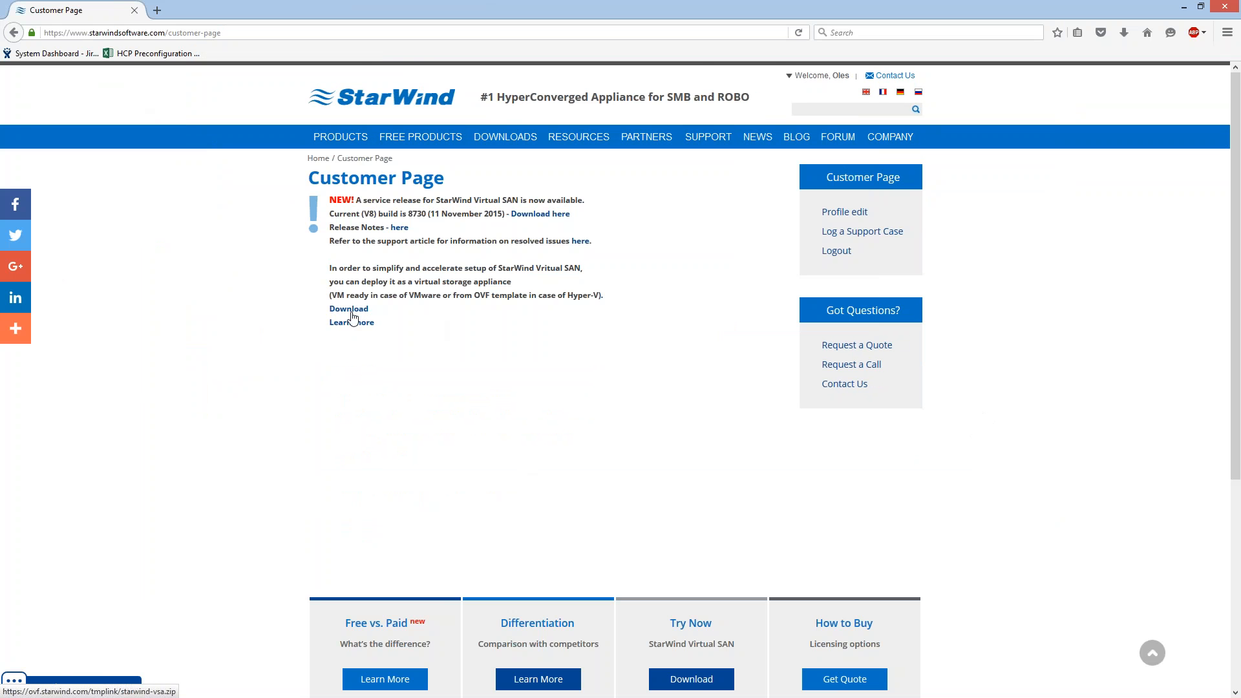
# Open StarWind's Resource Library and search it for "ovf".
pyautogui.moveTo(546, 162)
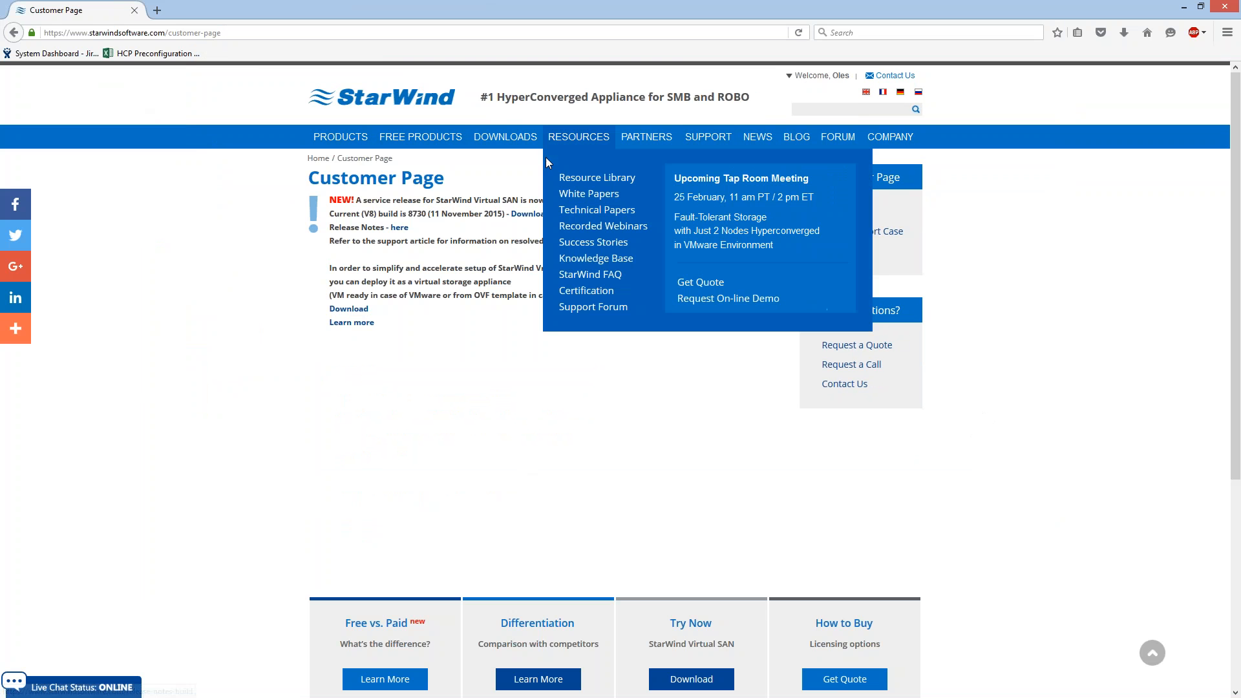
pyautogui.click(587, 183)
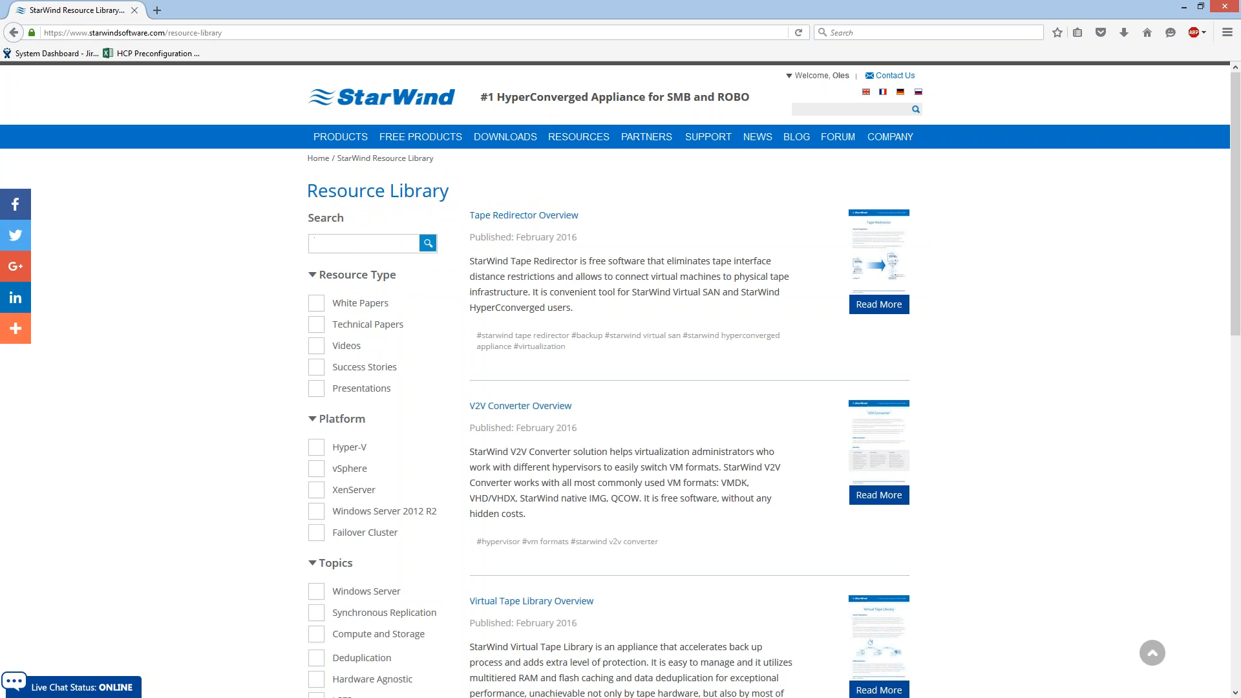
pyautogui.write('ovf')
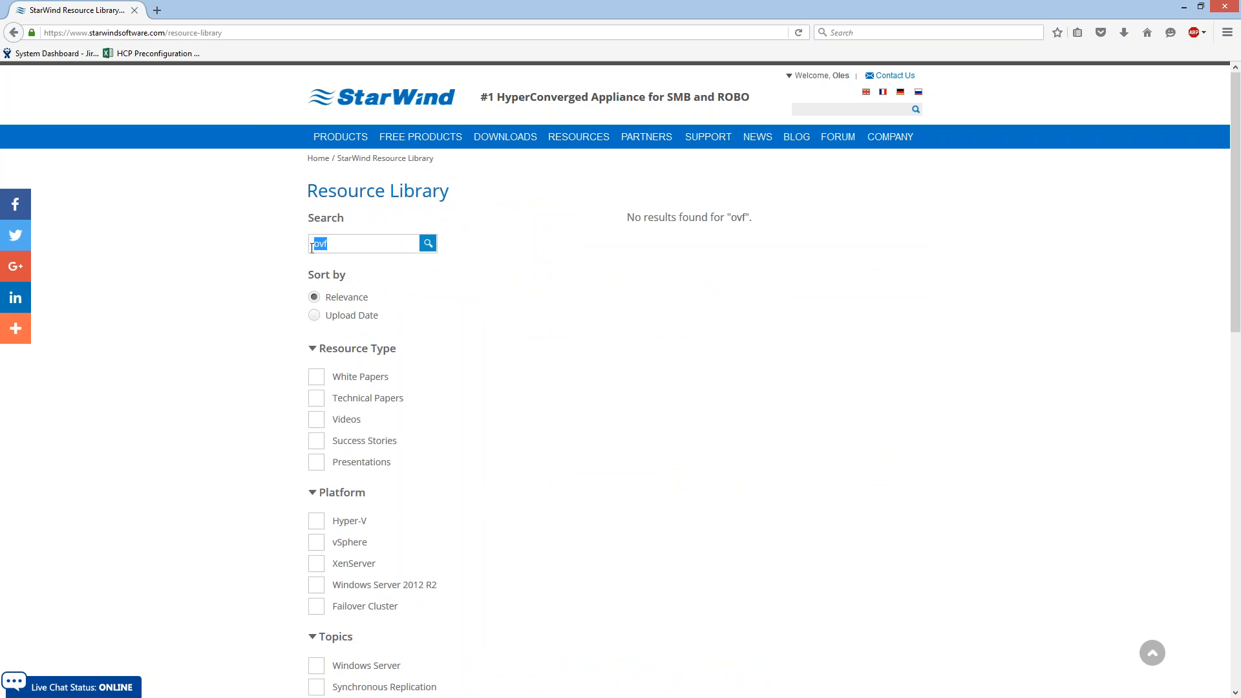
# Filter the Resource Library by the Technical Papers resource type and look through the second page of results.
pyautogui.click(317, 397)
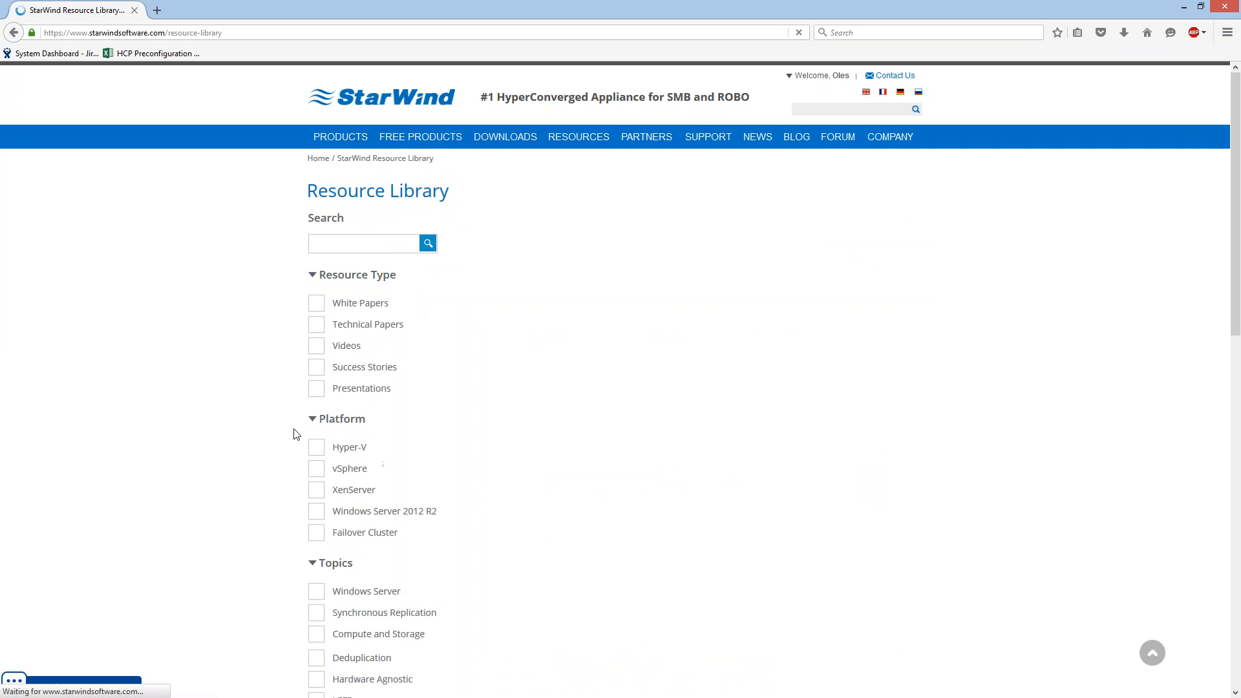
pyautogui.click(320, 329)
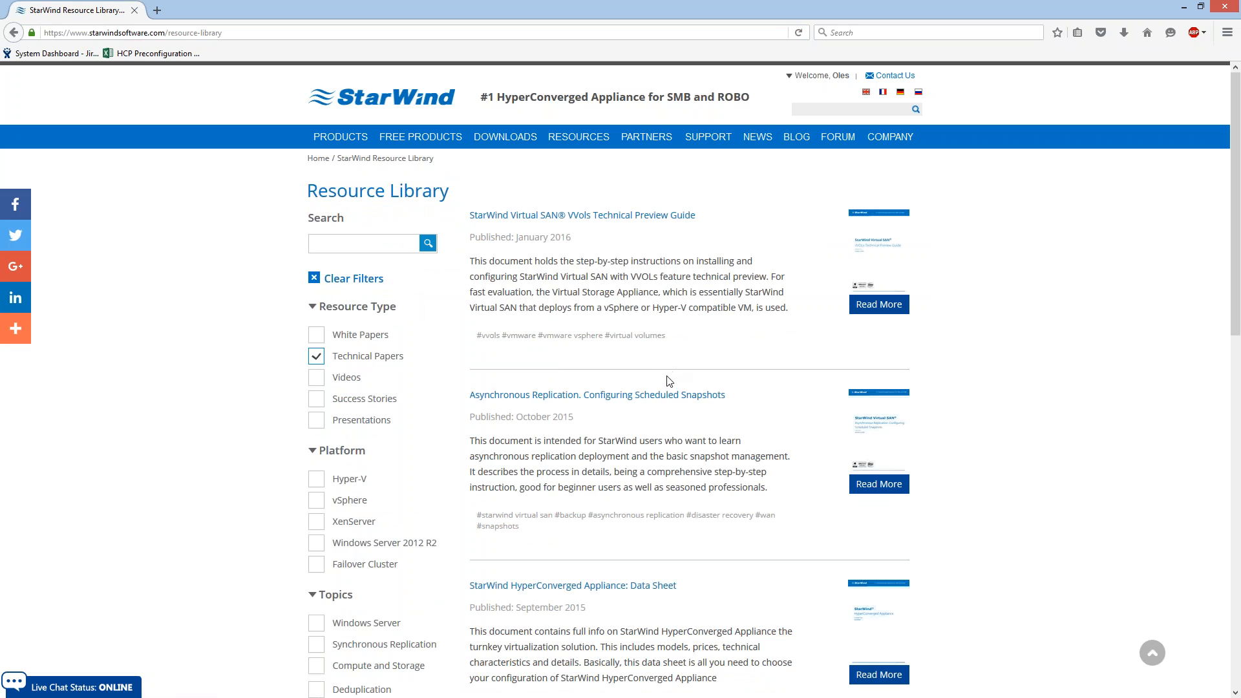
pyautogui.scroll(-4, 669, 381)
pyautogui.scroll(-1, 498, 631)
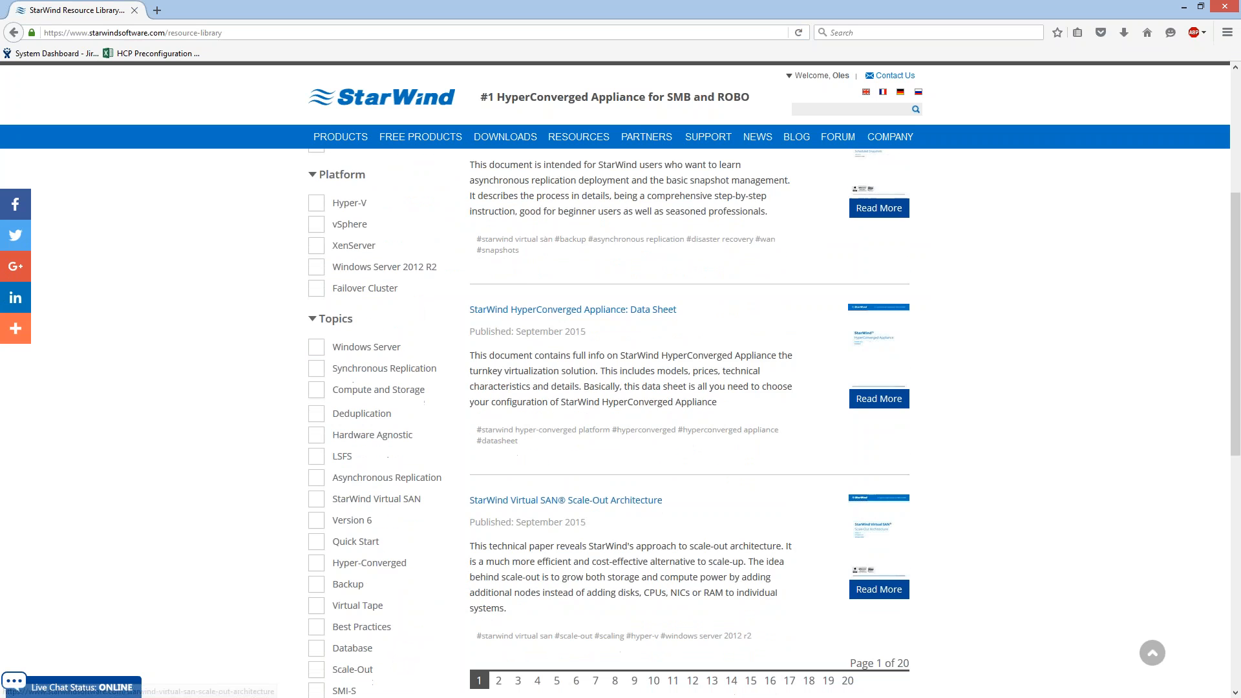
pyautogui.click(499, 629)
pyautogui.scroll(-8, 336, 378)
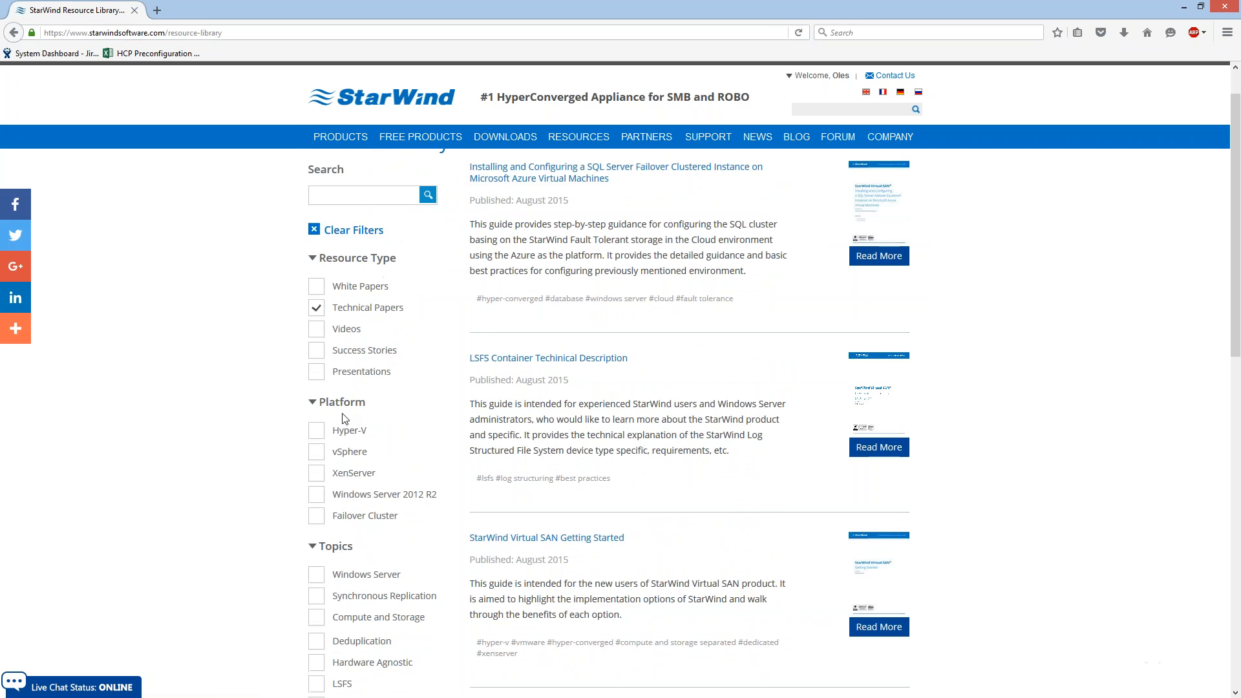
pyautogui.scroll(-1, 324, 419)
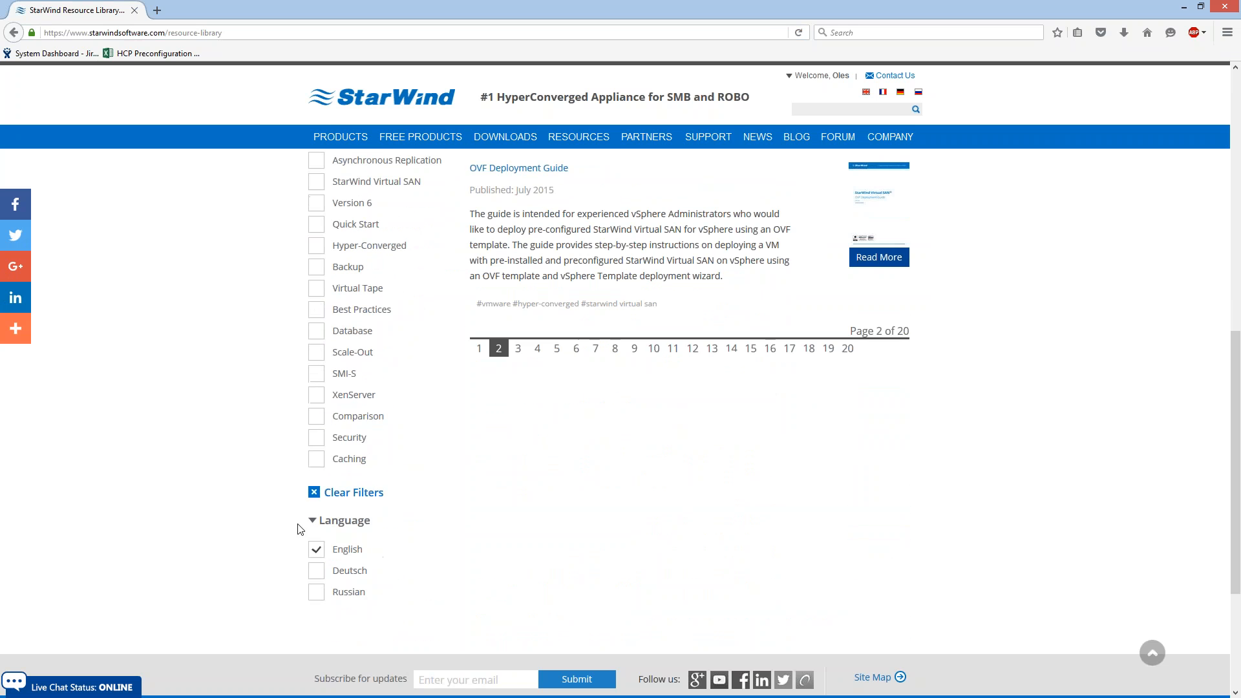
# Narrow the results to the vSphere platform and open the PDF of the OVF Deployment Guide.
pyautogui.scroll(3, 326, 545)
pyautogui.scroll(5, 330, 512)
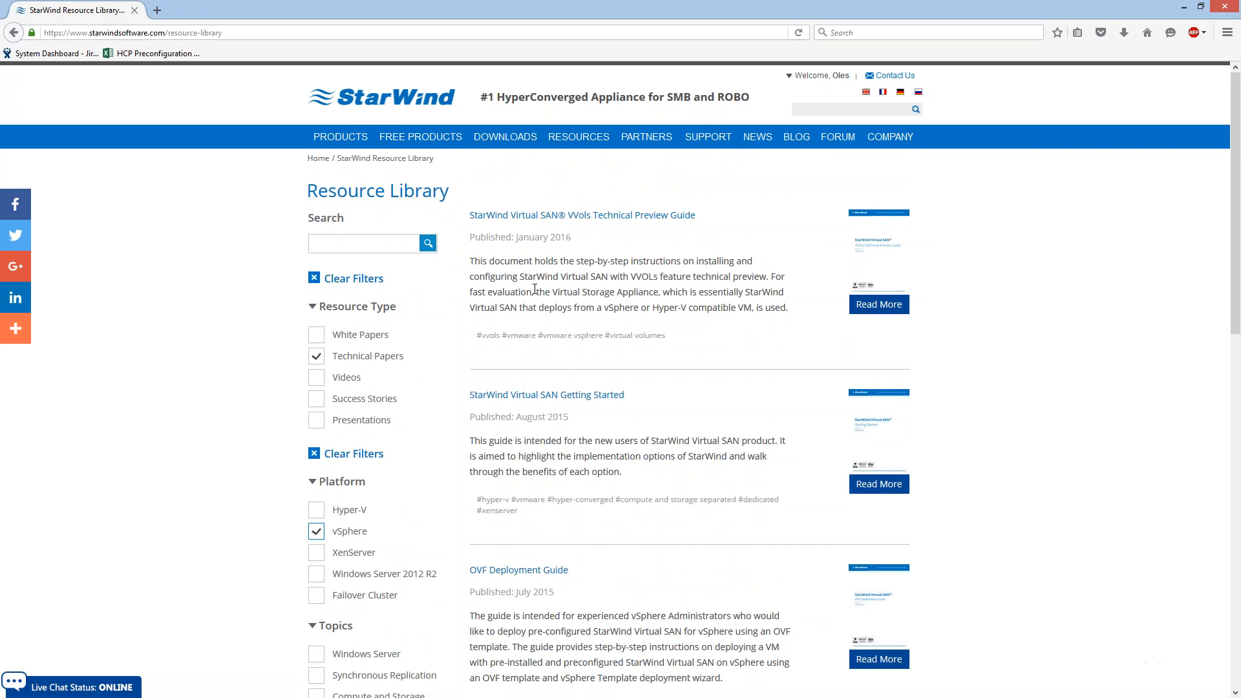
pyautogui.scroll(-1, 540, 474)
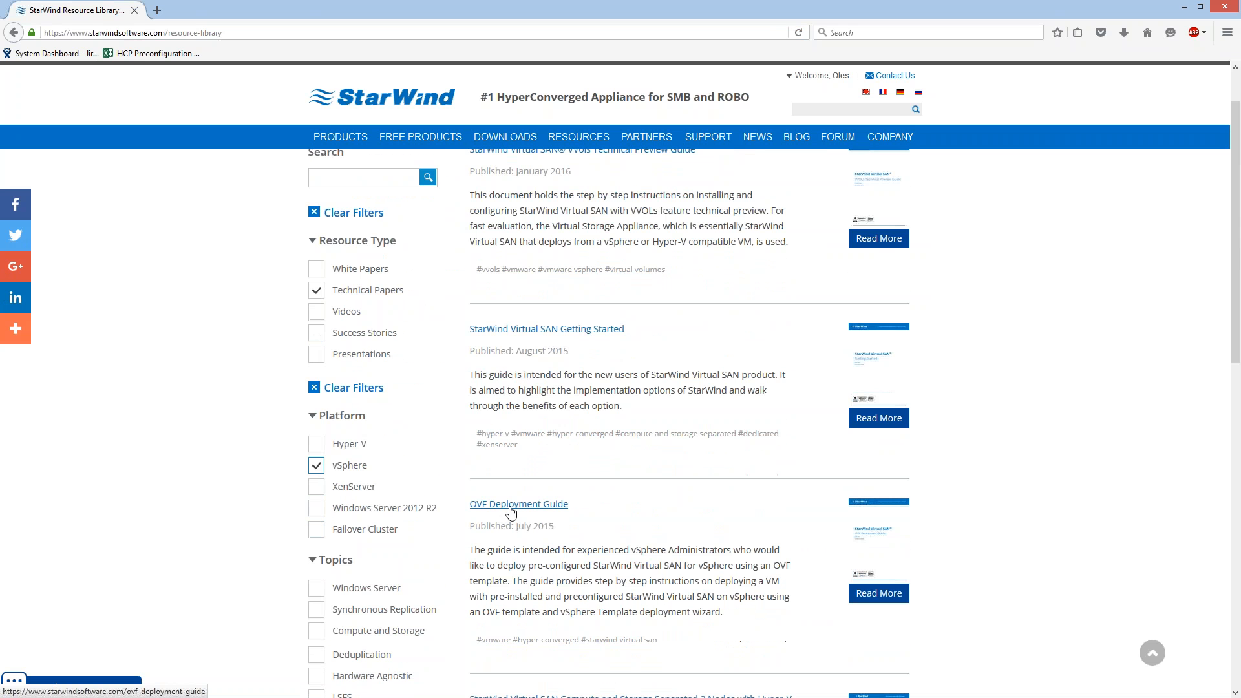
pyautogui.click(554, 513)
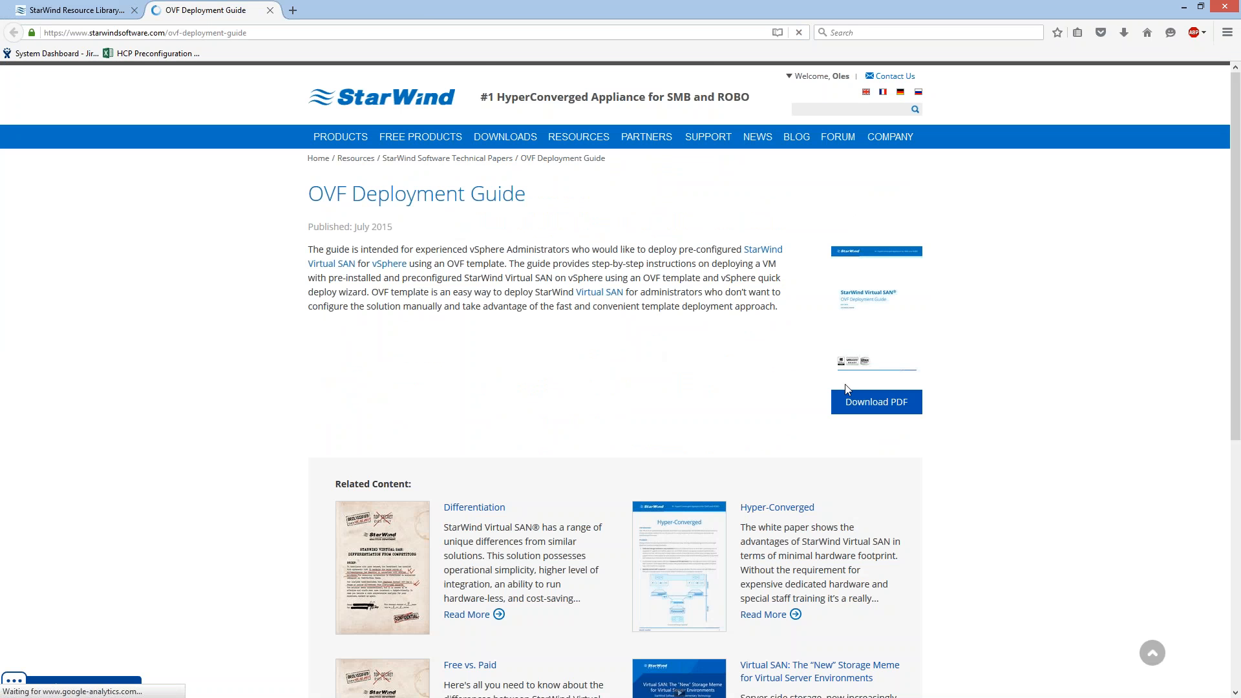
pyautogui.click(876, 402)
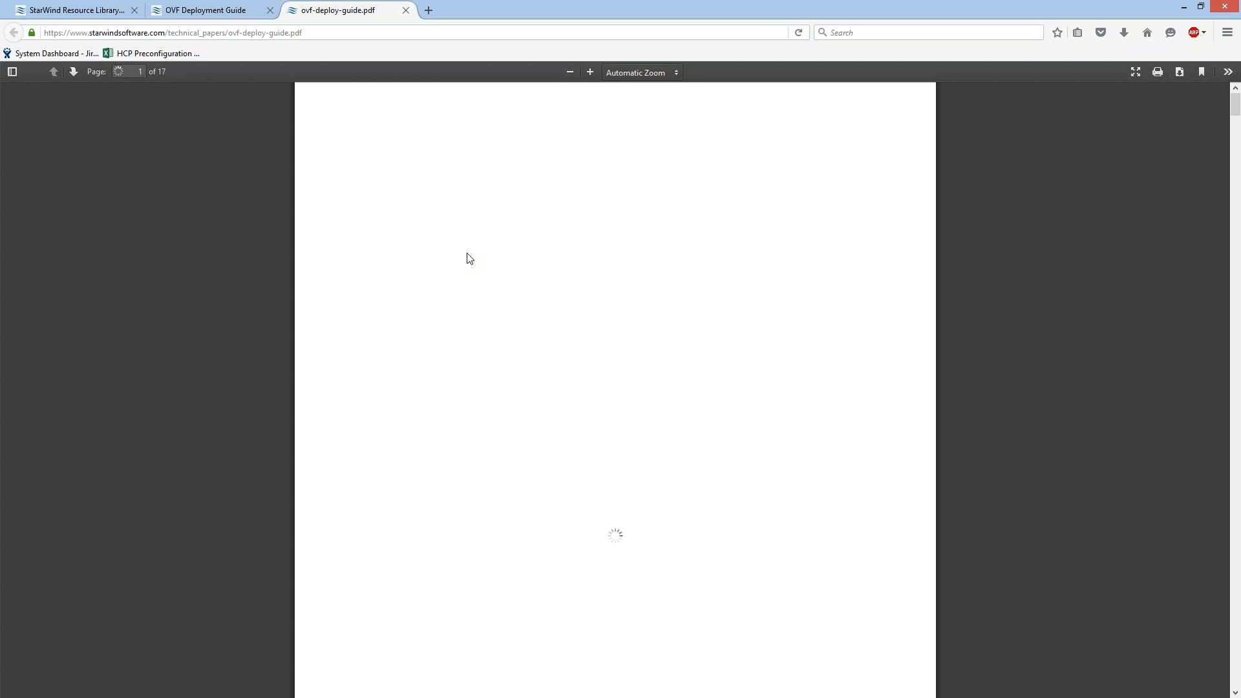
# Read the OVF Deployment Guide from its cover through the contents, introduction, and the server pre-configuration requirements.
pyautogui.scroll(-5, 512, 238)
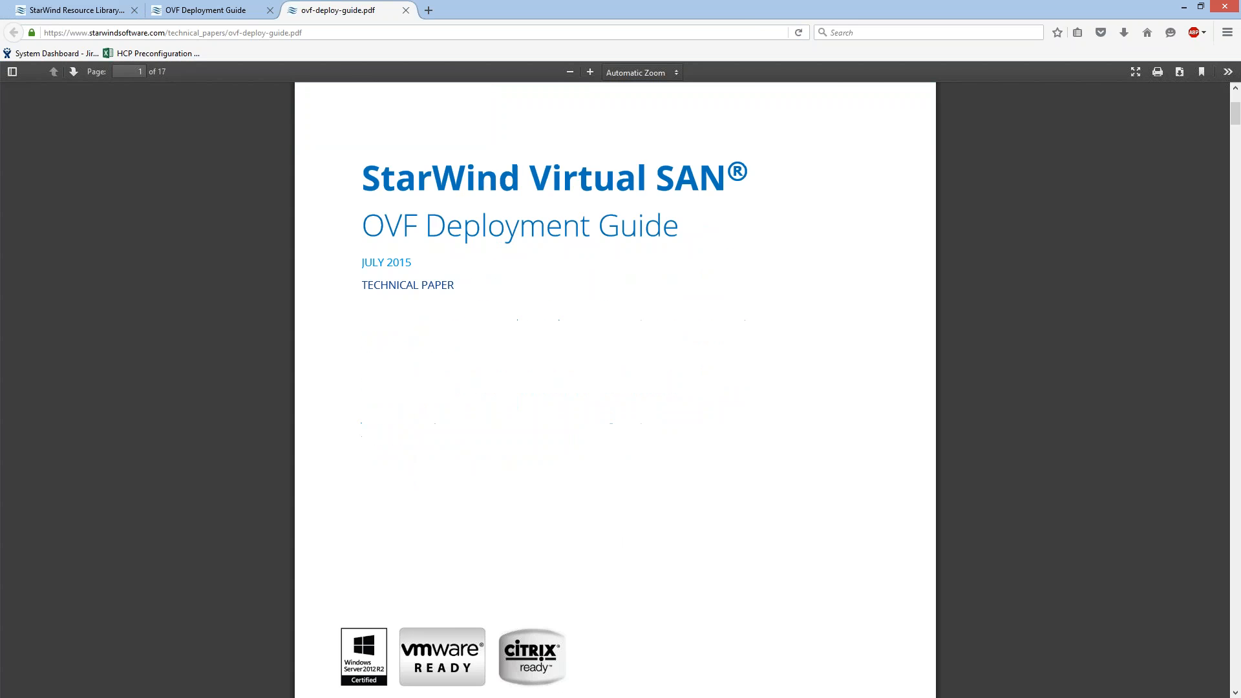
pyautogui.scroll(-7, 527, 235)
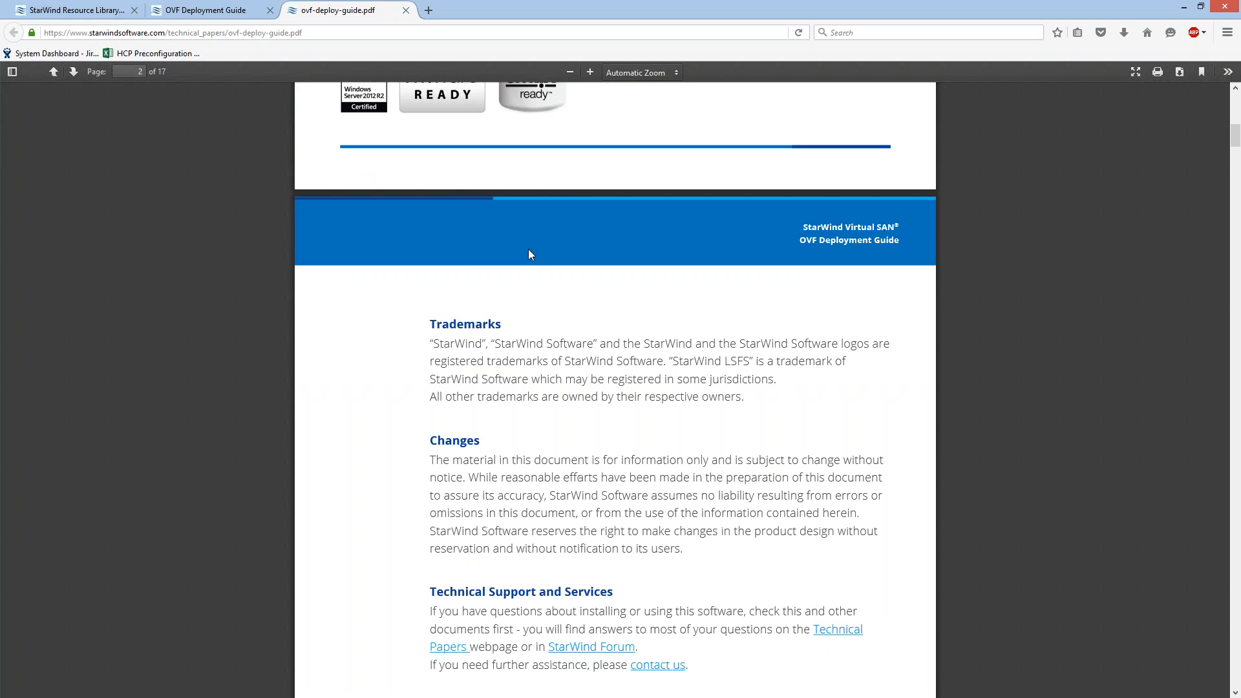
pyautogui.scroll(-7, 543, 250)
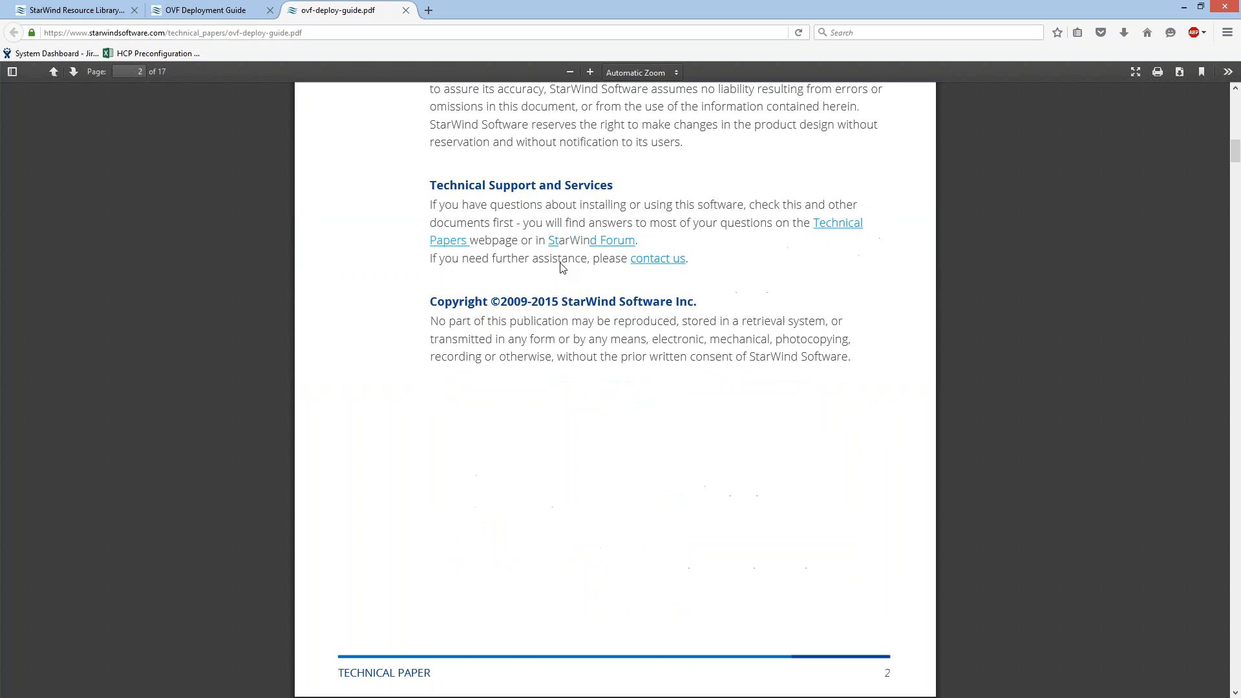
pyautogui.scroll(-5, 554, 287)
pyautogui.scroll(-1, 554, 293)
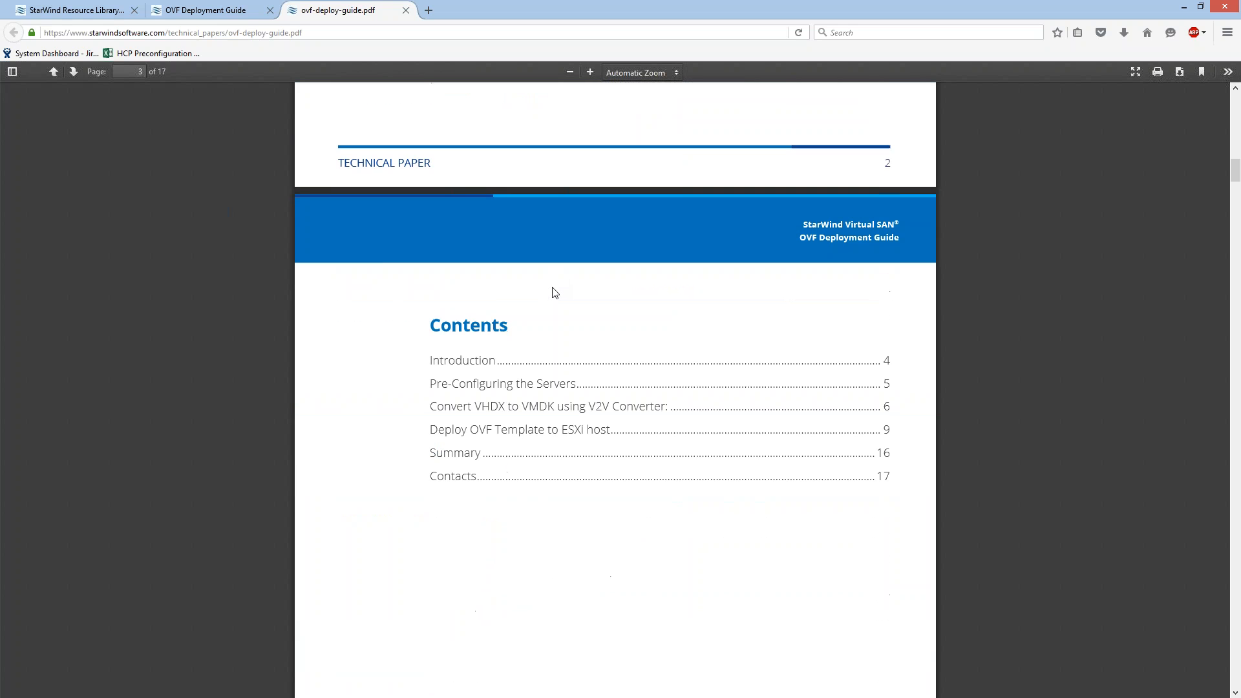
pyautogui.scroll(-1, 550, 289)
pyautogui.scroll(-2, 498, 310)
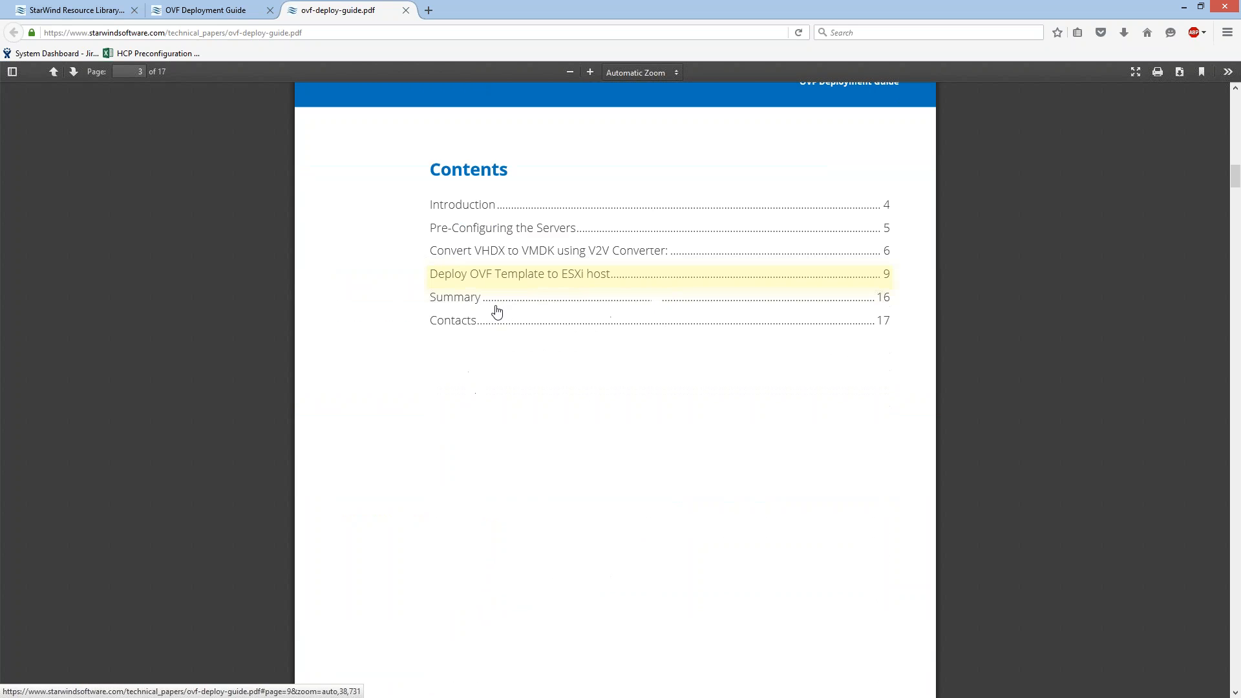
pyautogui.scroll(-8, 486, 332)
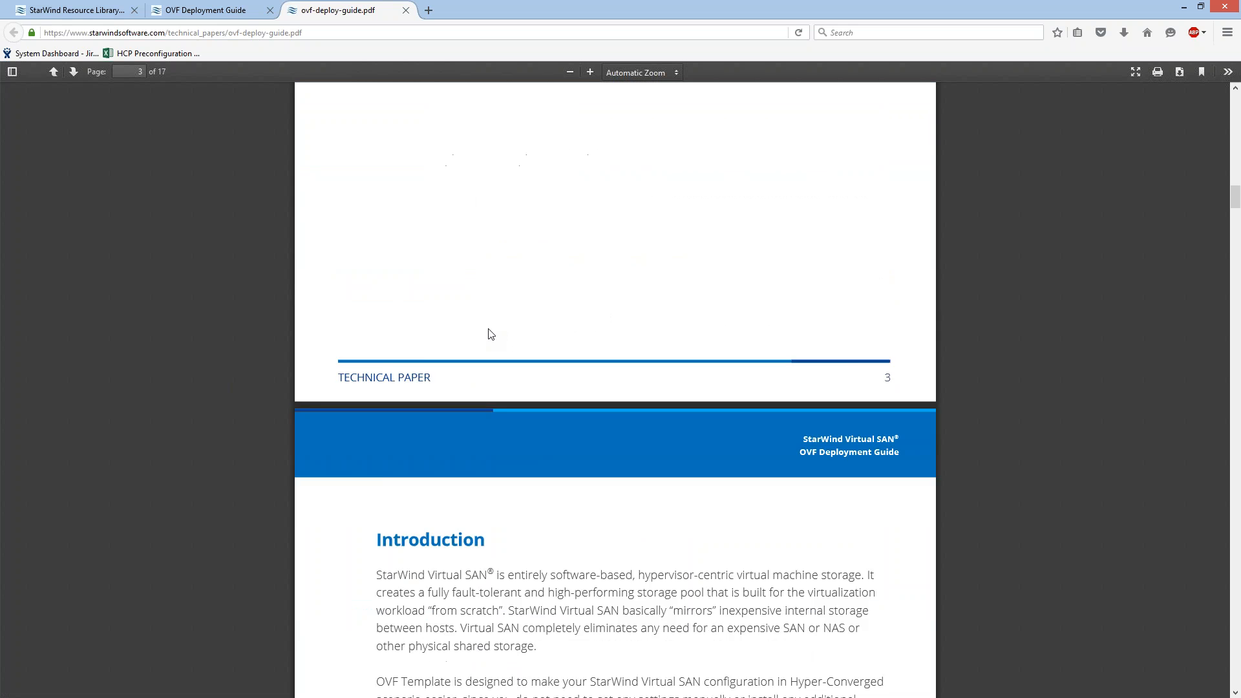
pyautogui.scroll(-10, 493, 335)
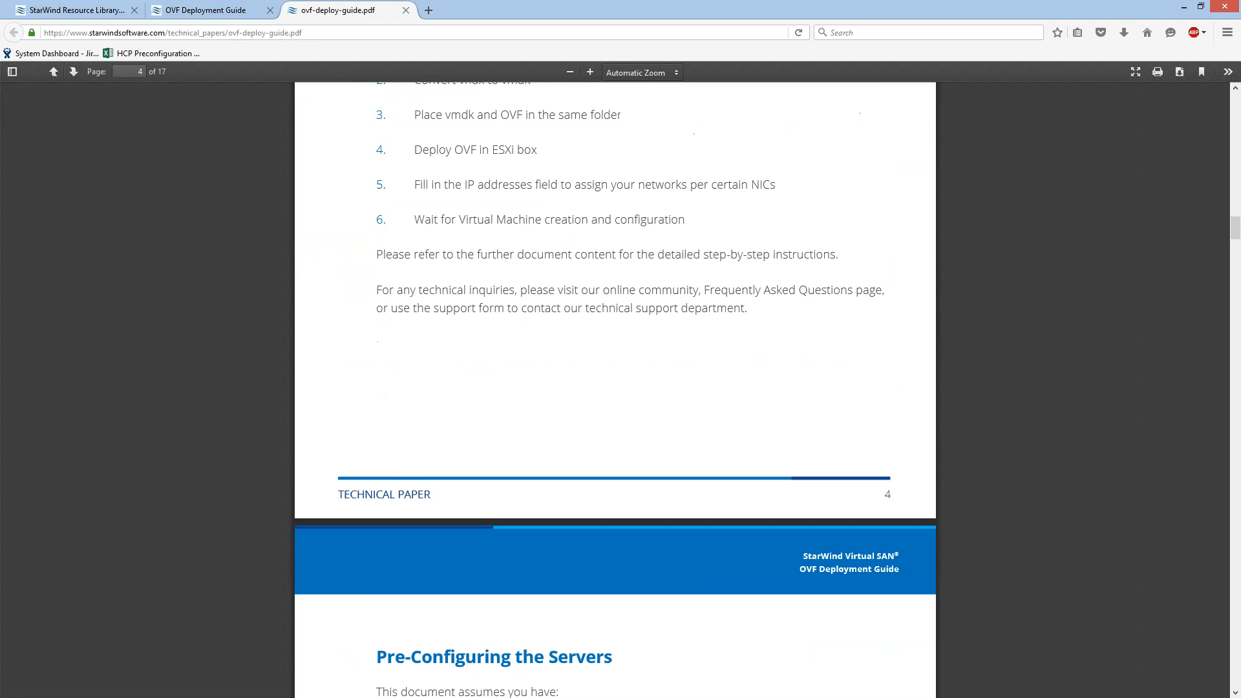
pyautogui.scroll(-7, 512, 393)
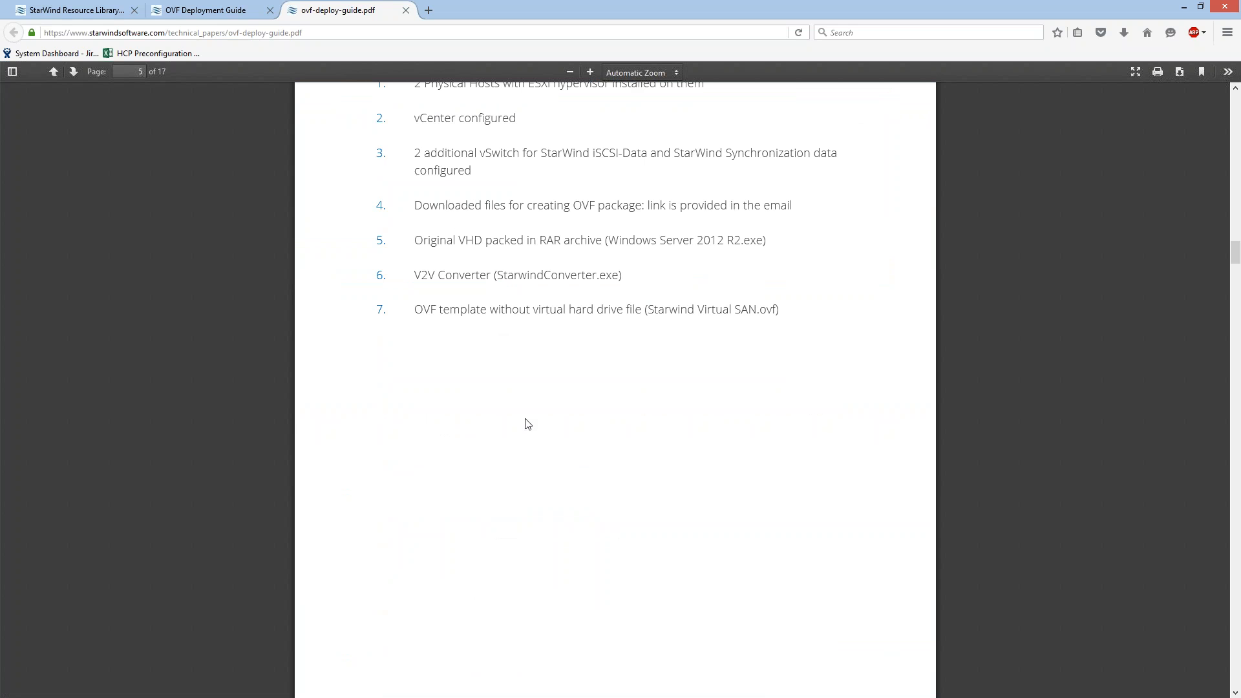
# Review the guide's section on converting VHDX to VMDK with the V2V Converter, down to the destination image format step.
pyautogui.scroll(-7, 528, 423)
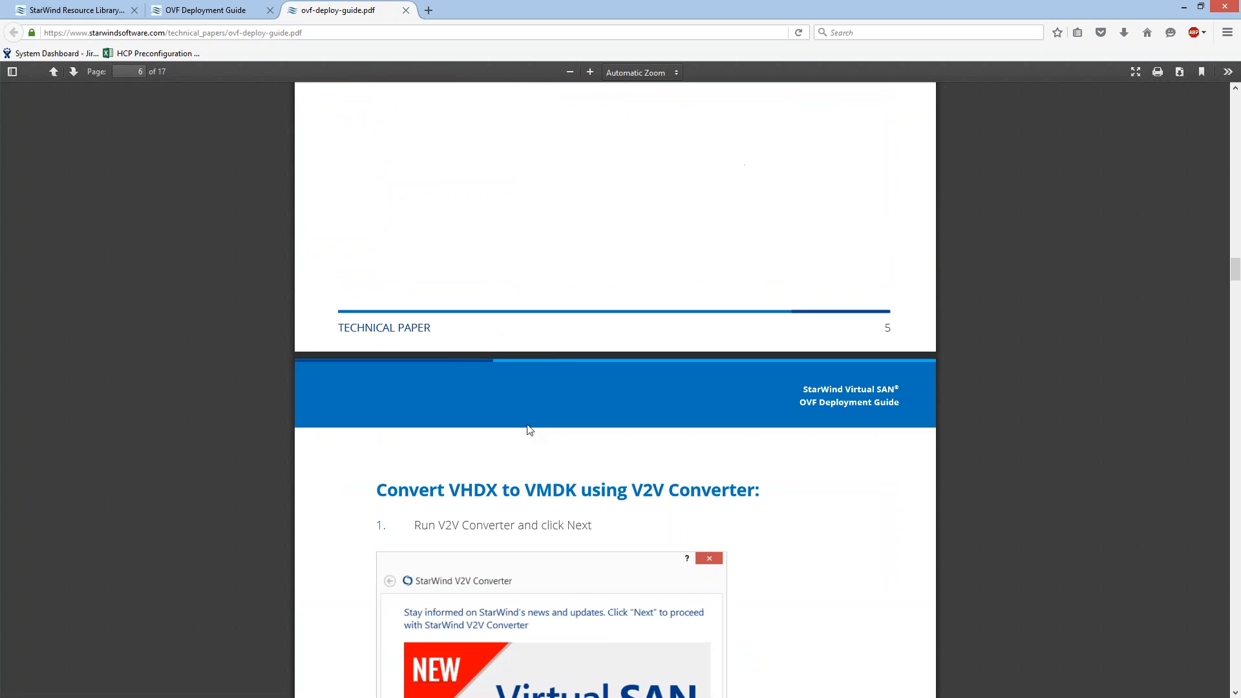
pyautogui.scroll(-3, 529, 430)
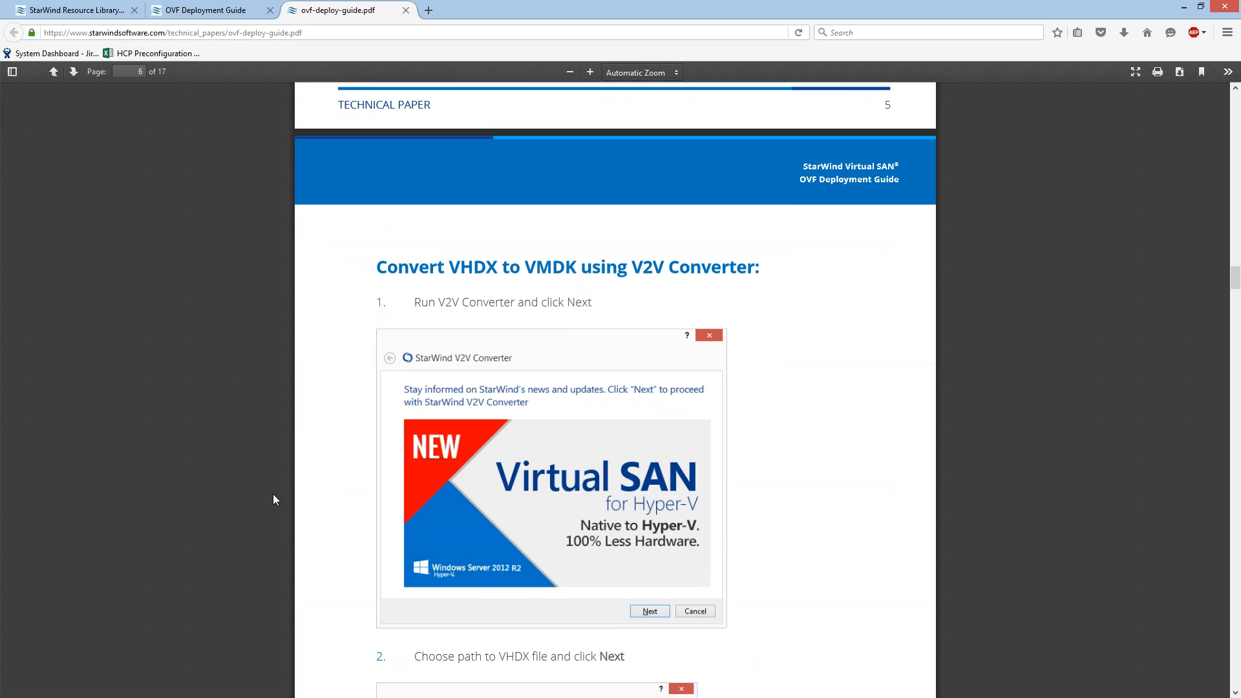
pyautogui.scroll(-3, 291, 493)
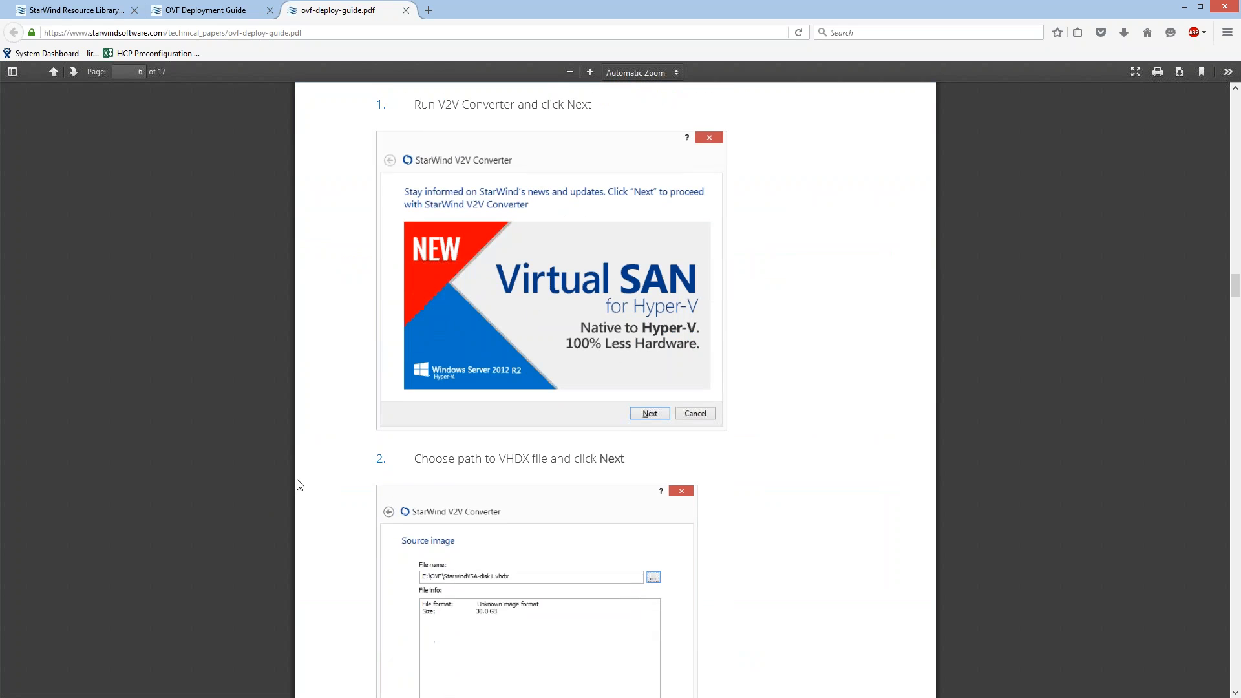
pyautogui.scroll(-2, 297, 485)
pyautogui.scroll(-1, 307, 485)
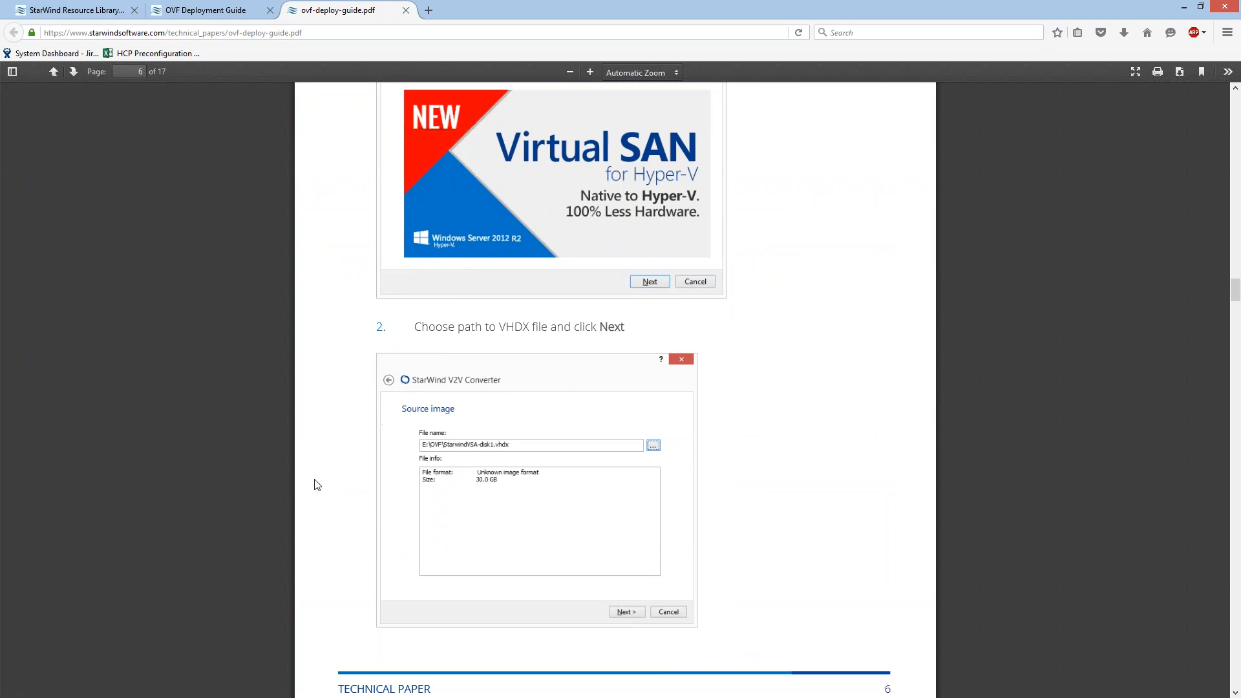
pyautogui.scroll(-2, 317, 485)
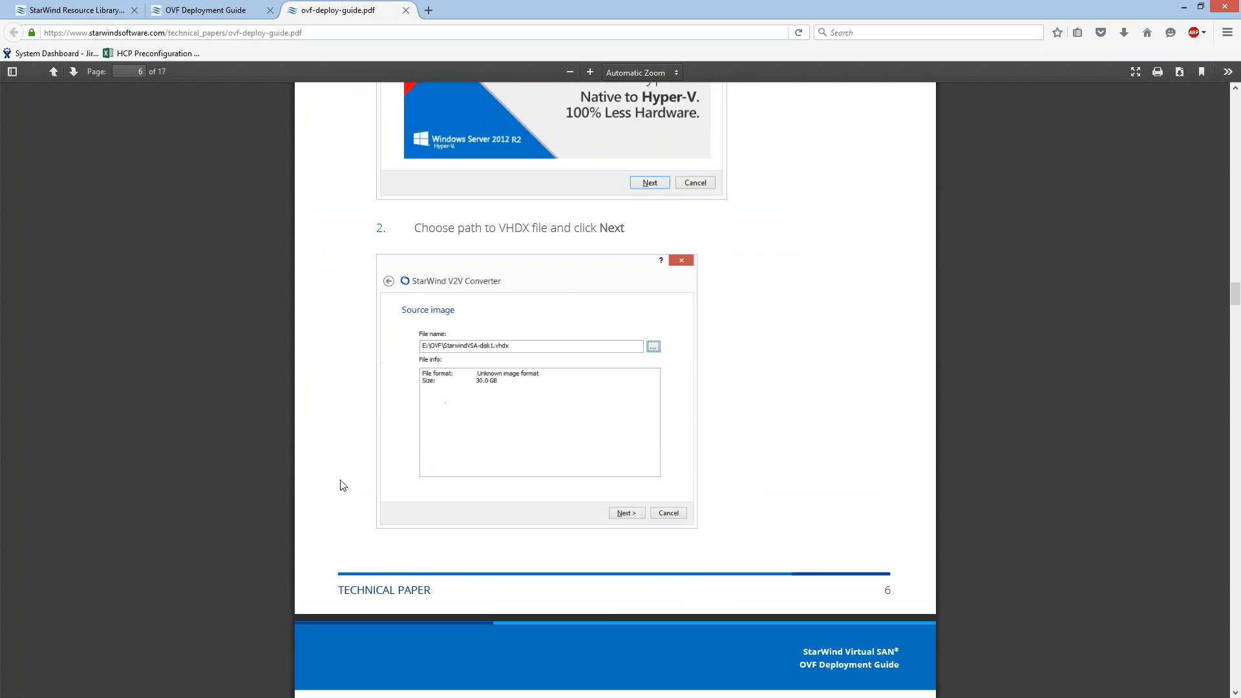
pyautogui.scroll(-1, 341, 485)
pyautogui.scroll(-3, 343, 485)
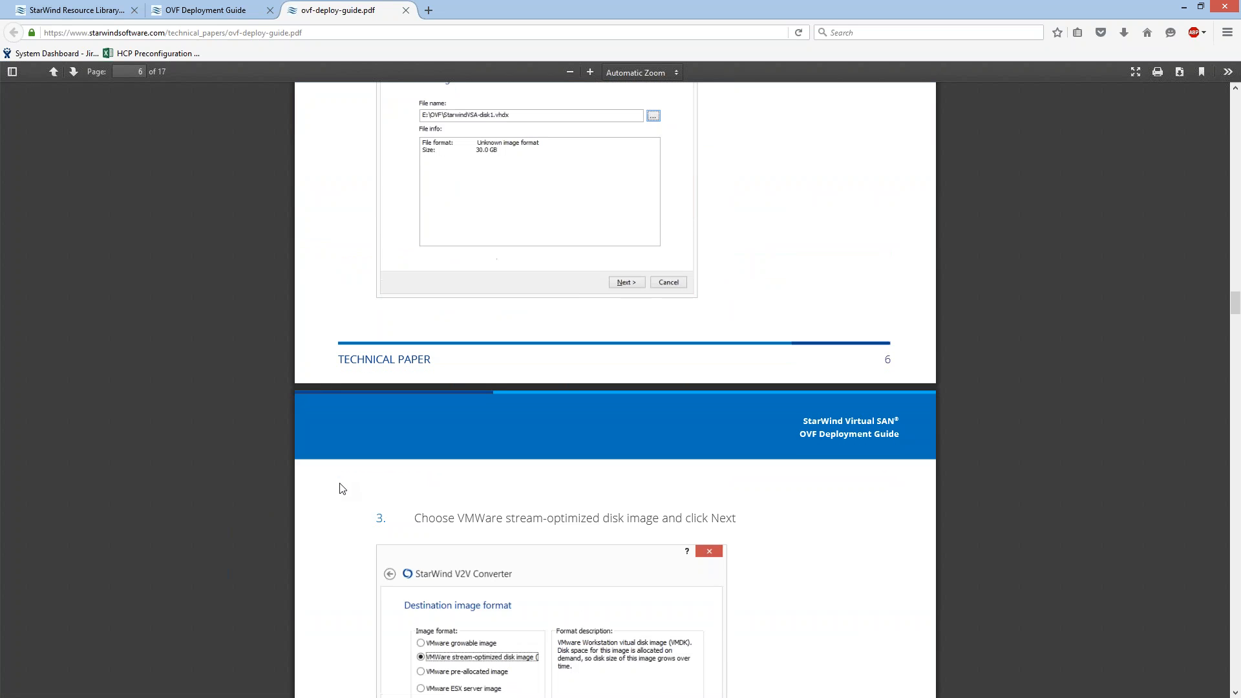
pyautogui.scroll(-3, 344, 498)
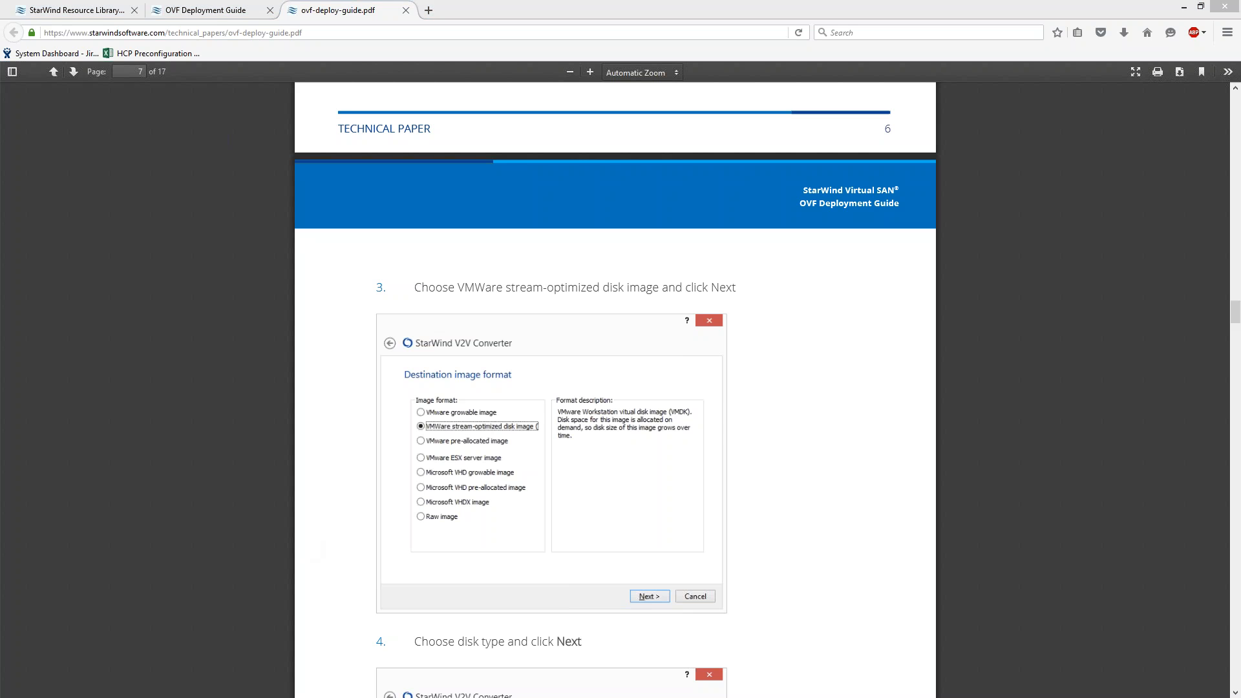
# Close the browser with all its tabs and select the vmnic0 adapter of host 192.168.1.231 in the vSphere Client.
pyautogui.hotkey('alt', 'F4')
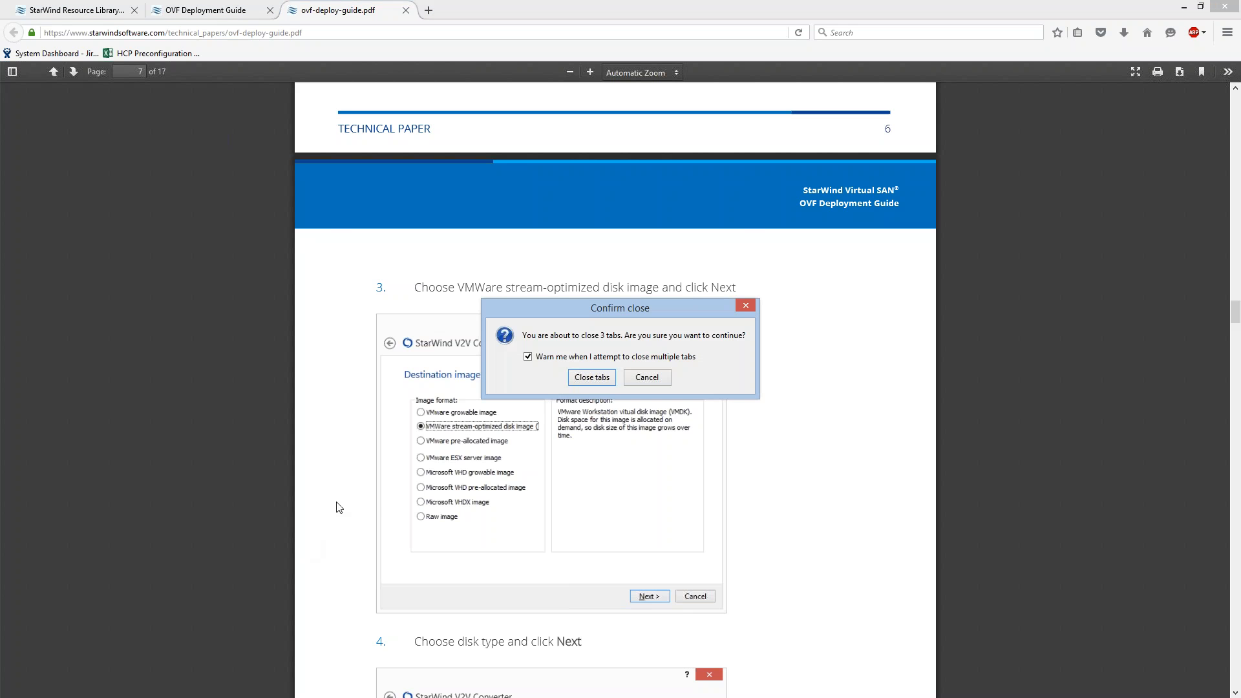
pyautogui.click(593, 377)
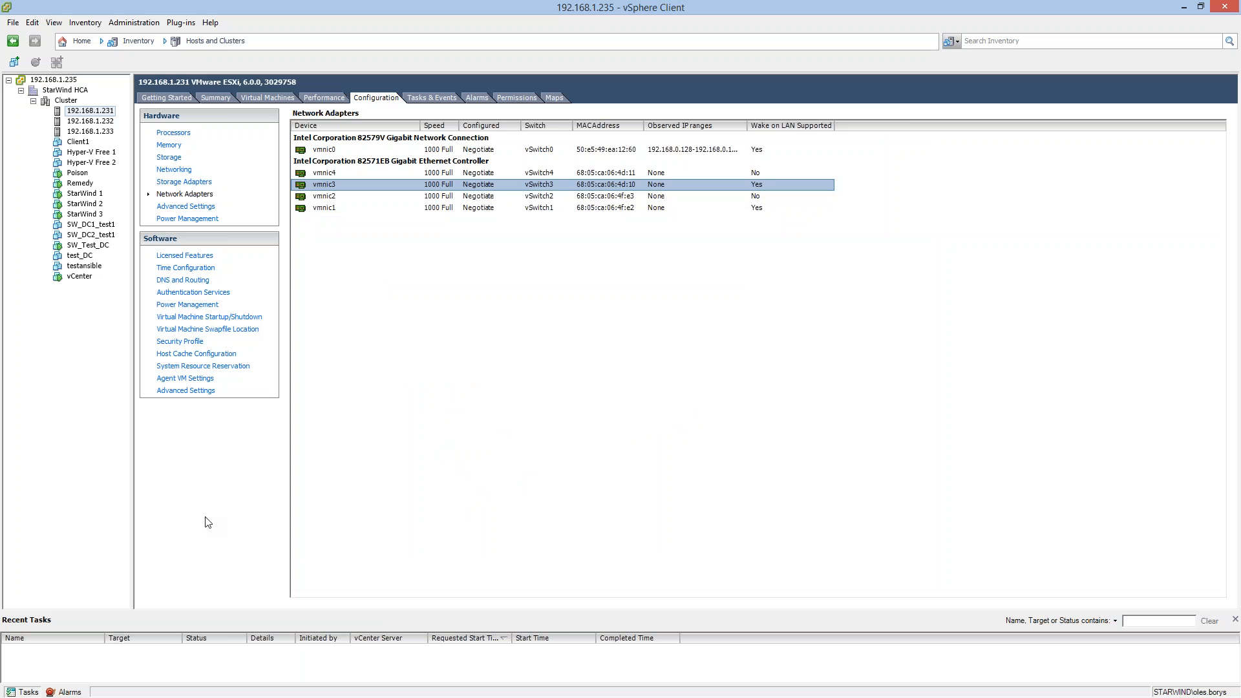
pyautogui.click(324, 149)
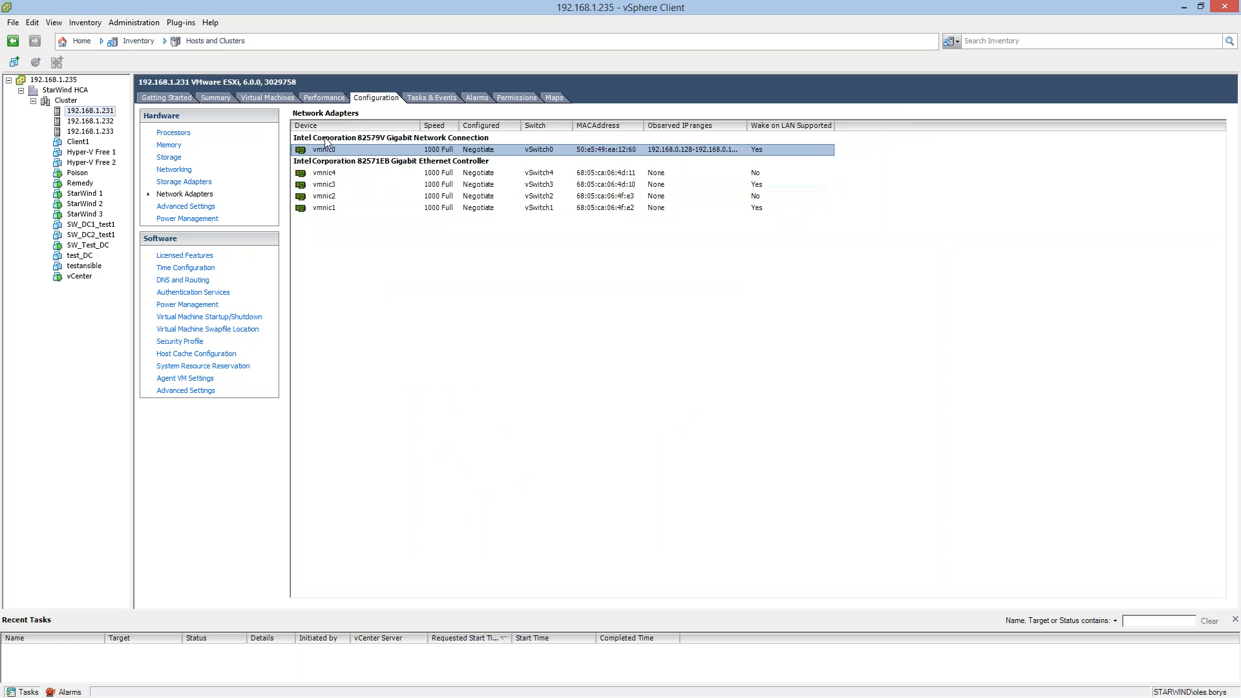
# Show the host's Getting Started page and look through the StarWind 1, StarWind 2 and StarWind 3 virtual machines.
pyautogui.click(166, 97)
pyautogui.click(84, 194)
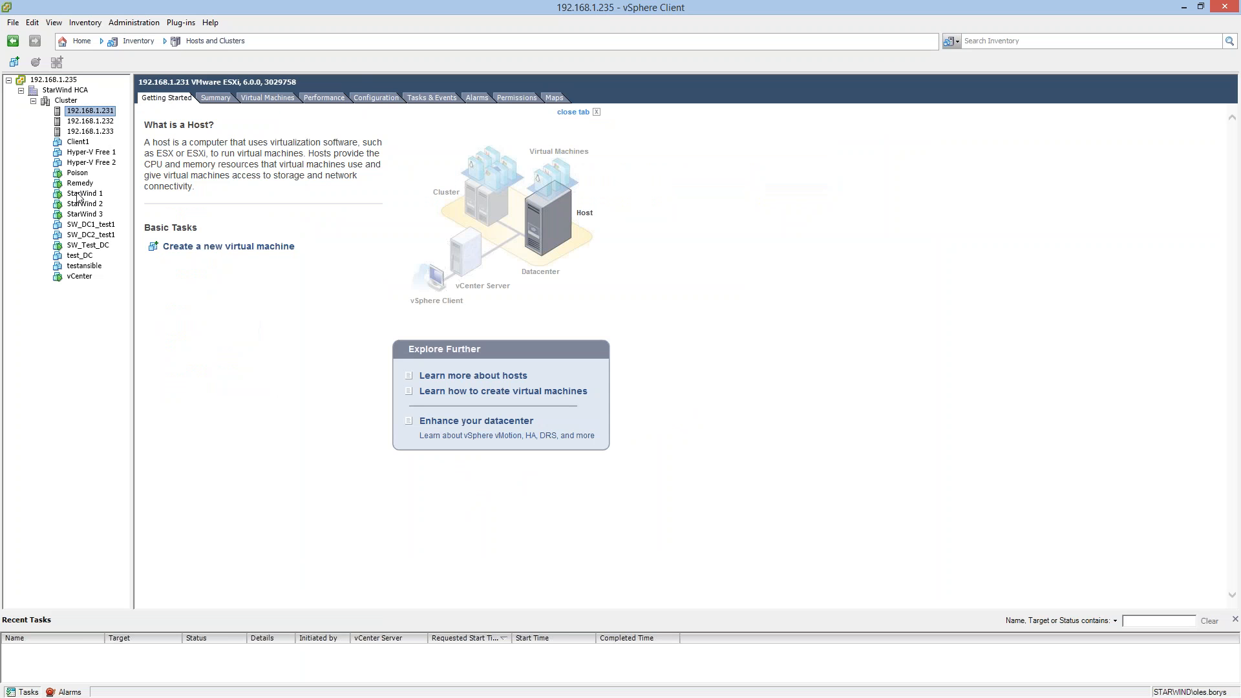
pyautogui.click(93, 204)
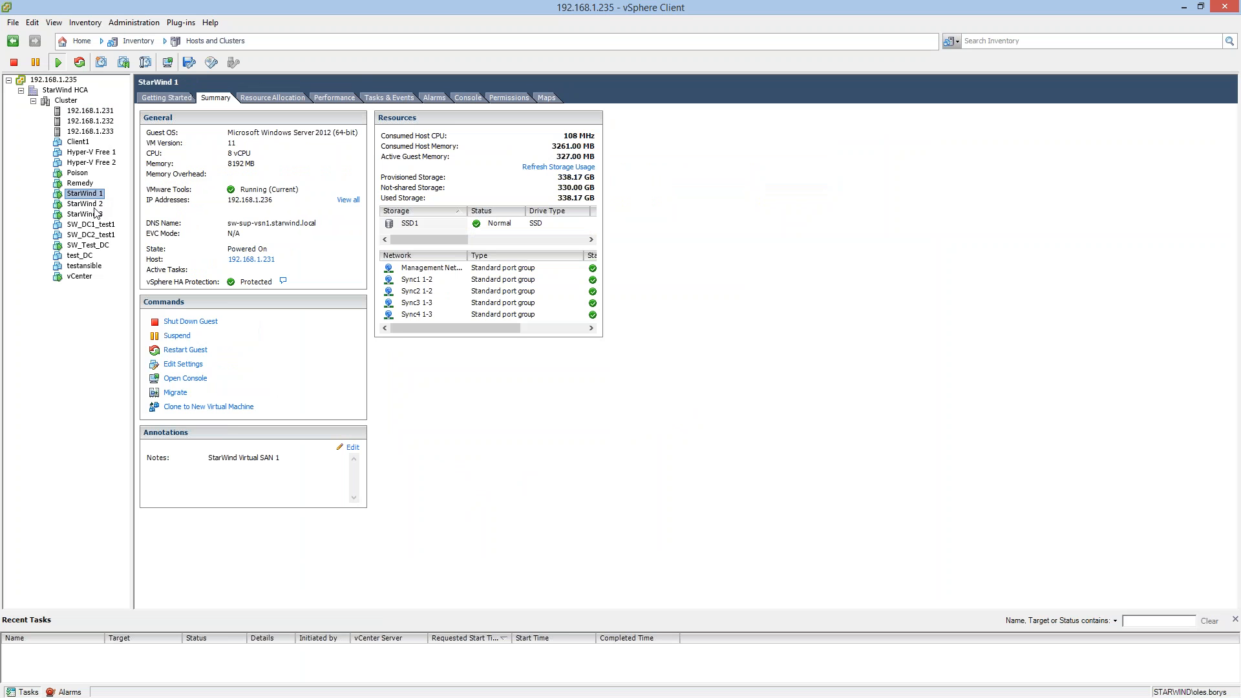
pyautogui.click(86, 214)
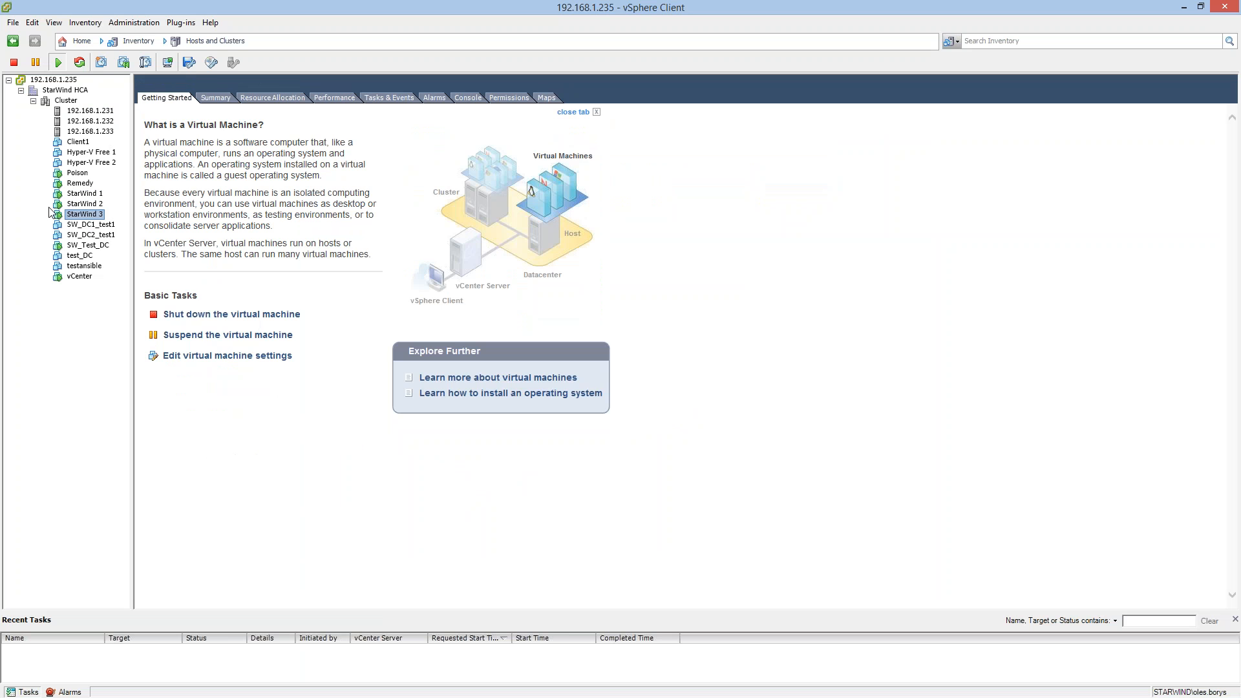
pyautogui.click(84, 195)
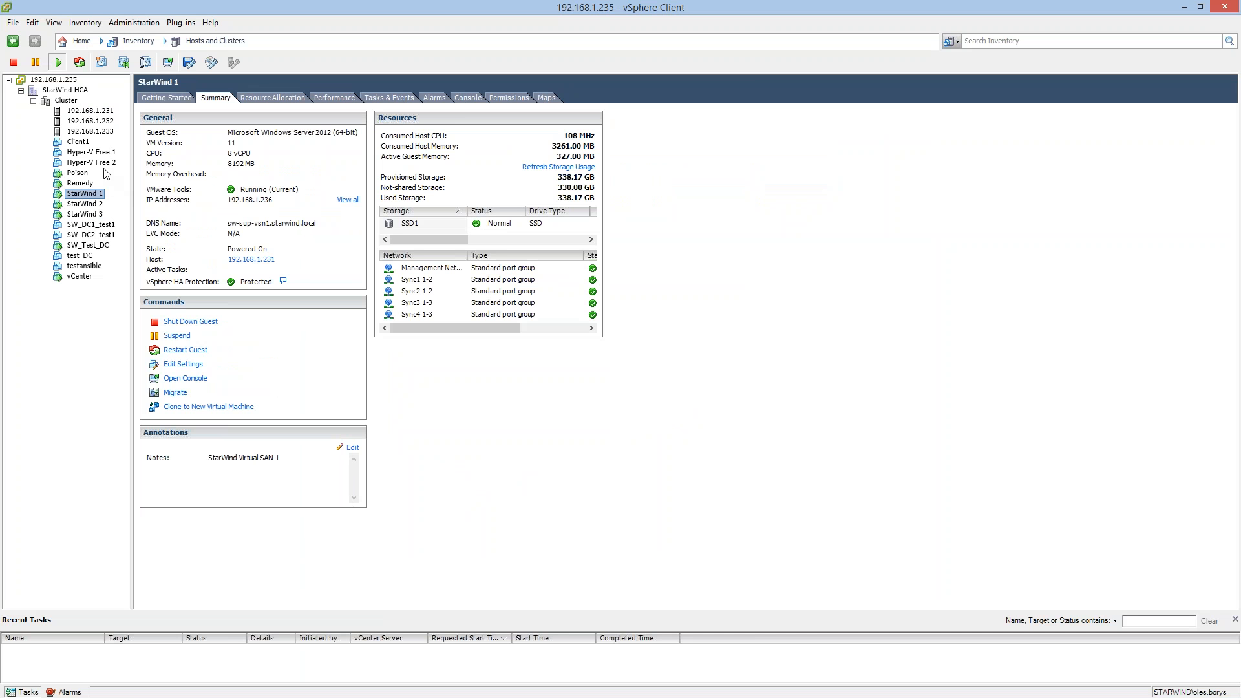
# Compare the summaries of the StarWind 1 and StarWind 2 virtual machines, including the hosts they run on.
pyautogui.click(77, 111)
pyautogui.click(89, 195)
pyautogui.click(92, 204)
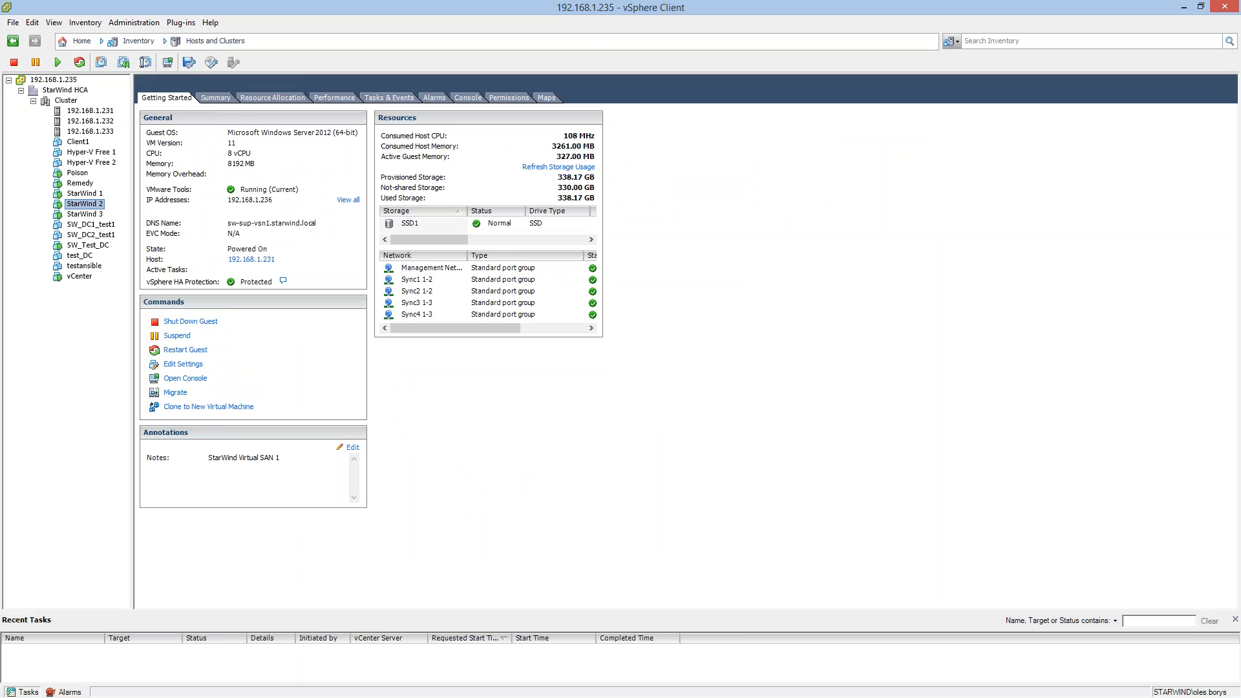
pyautogui.click(214, 97)
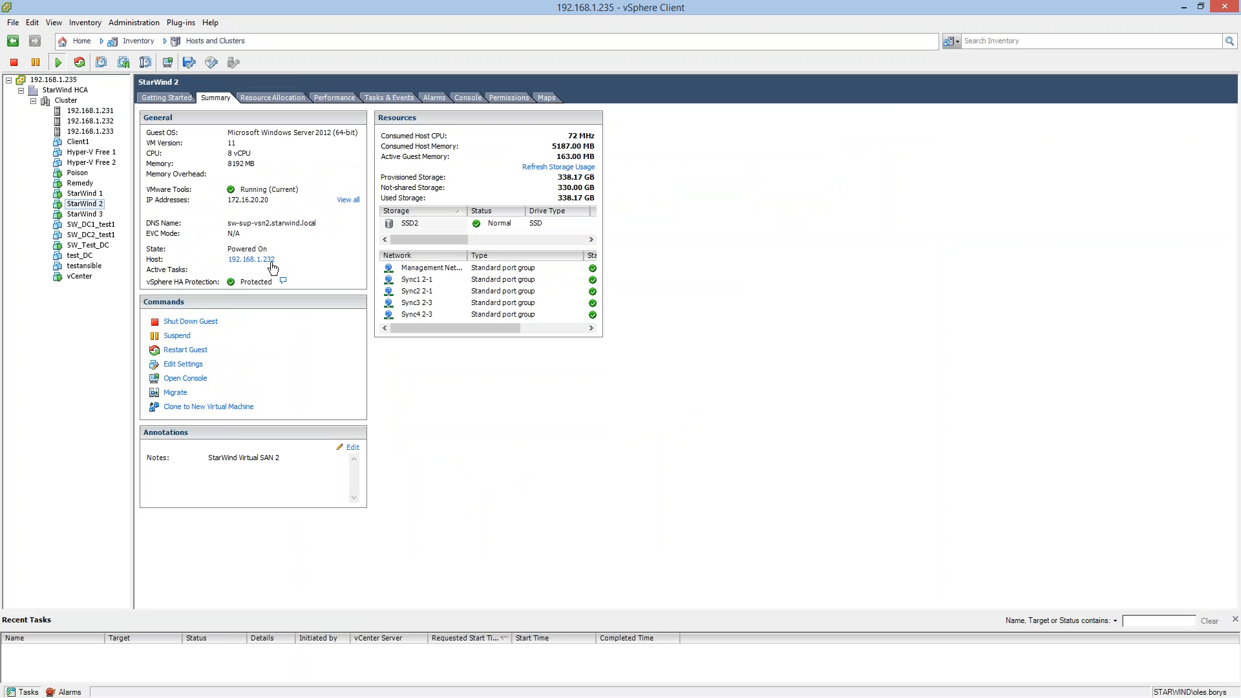
pyautogui.click(87, 194)
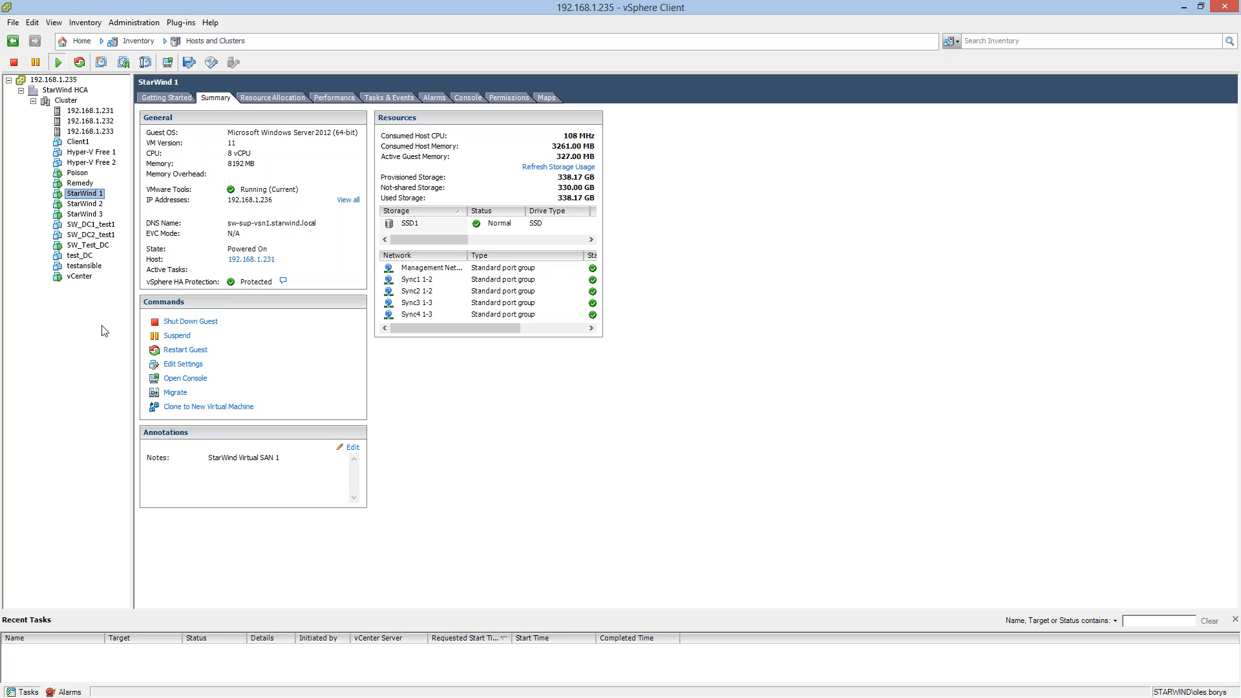
# Switch to the remote desktop session on 192.168.1.236 and minimize the StarWind Management Console there.
pyautogui.hotkey('alt', 'Tab')
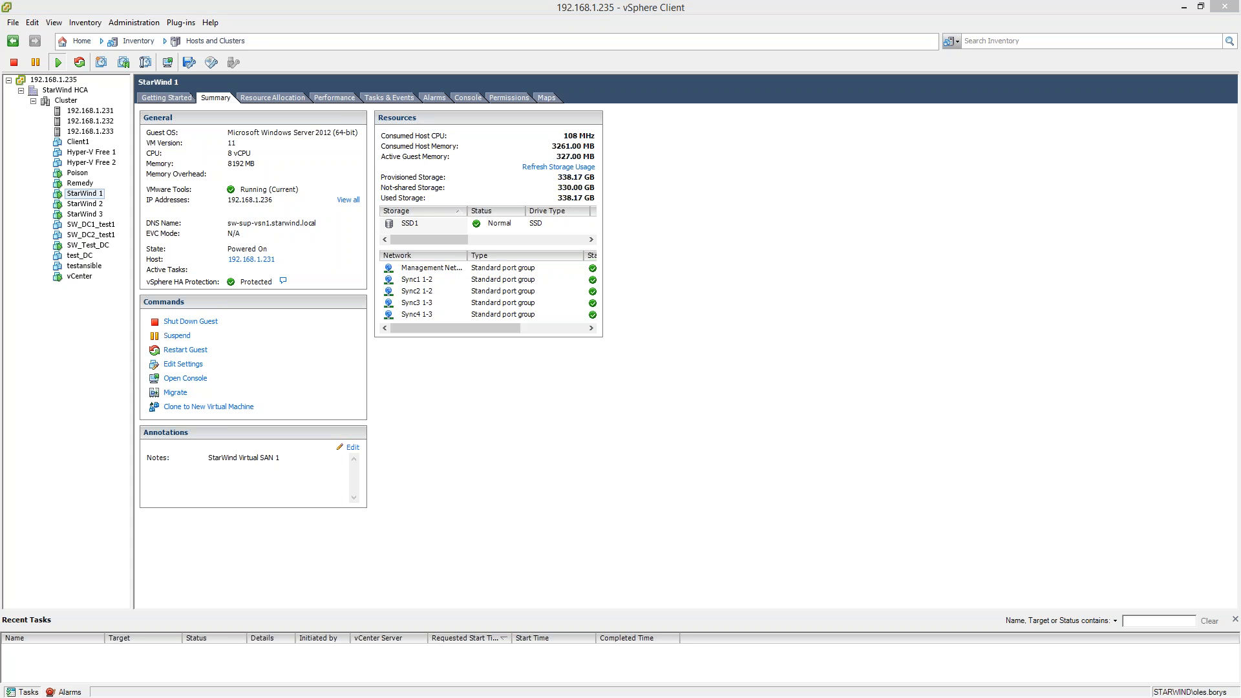
pyautogui.moveTo(0, 224); pyautogui.dragTo(432, 0)
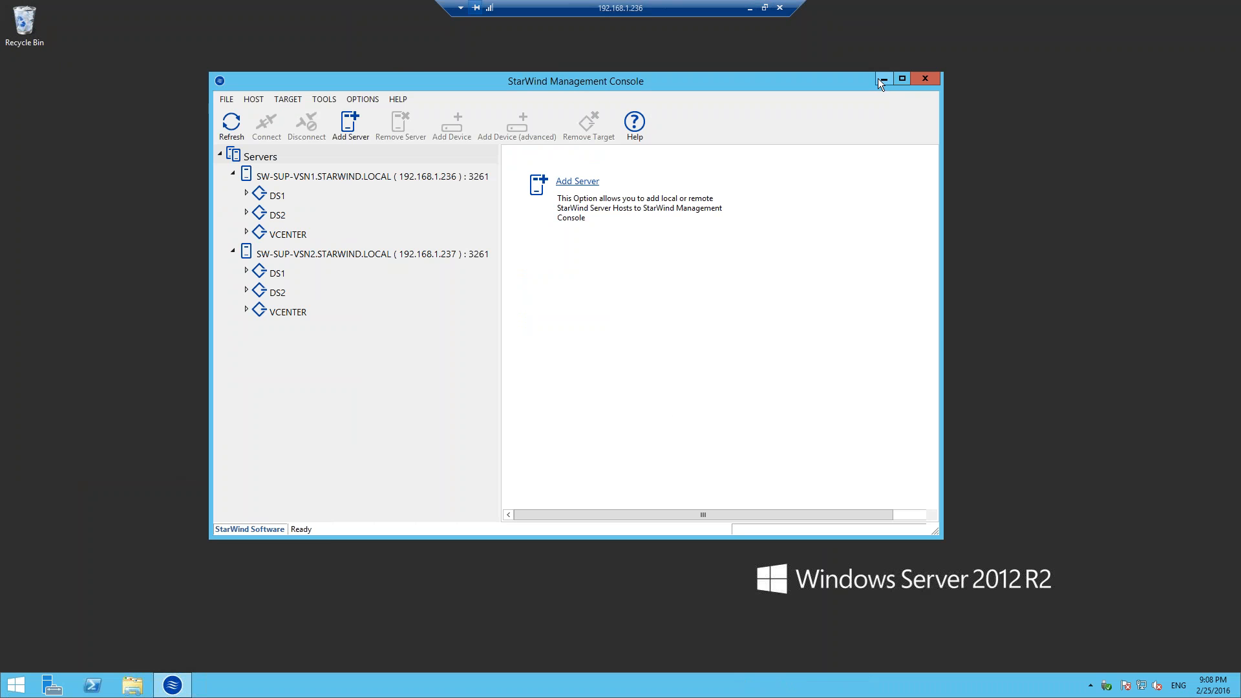
pyautogui.click(882, 79)
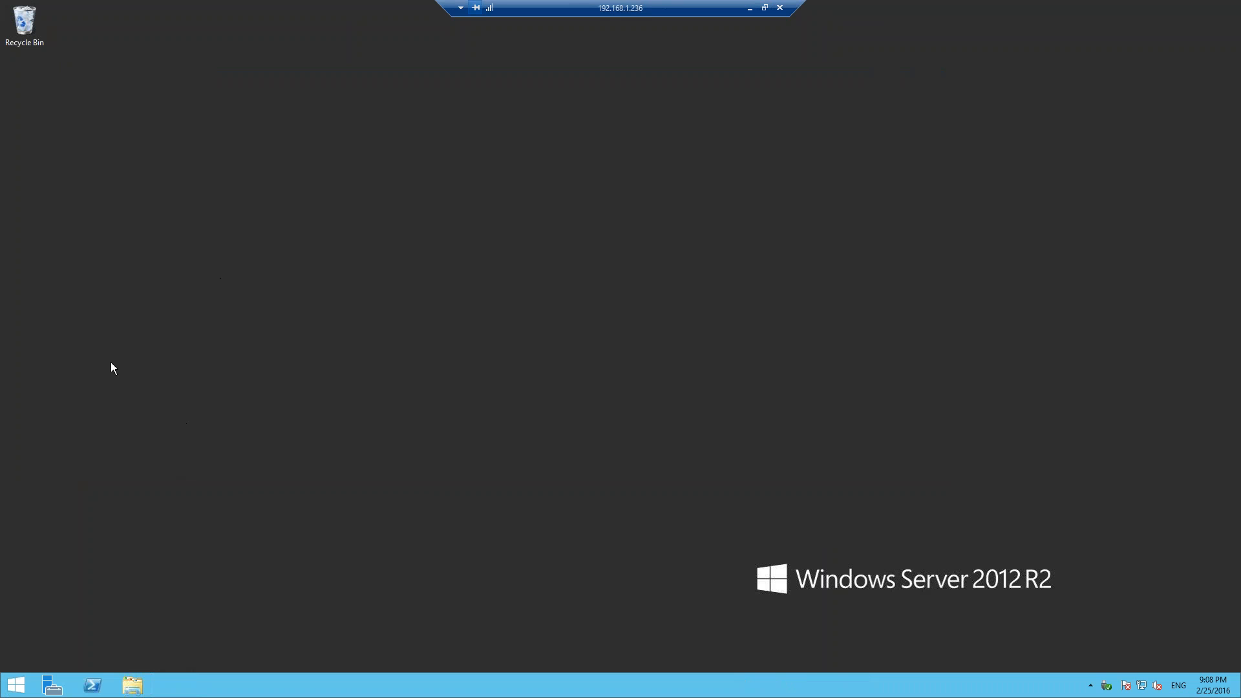
# Search the server's installed apps for "star" and launch StarWind Management Console.
pyautogui.moveTo(51, 396); pyautogui.dragTo(17, 80)
pyautogui.click(16, 686)
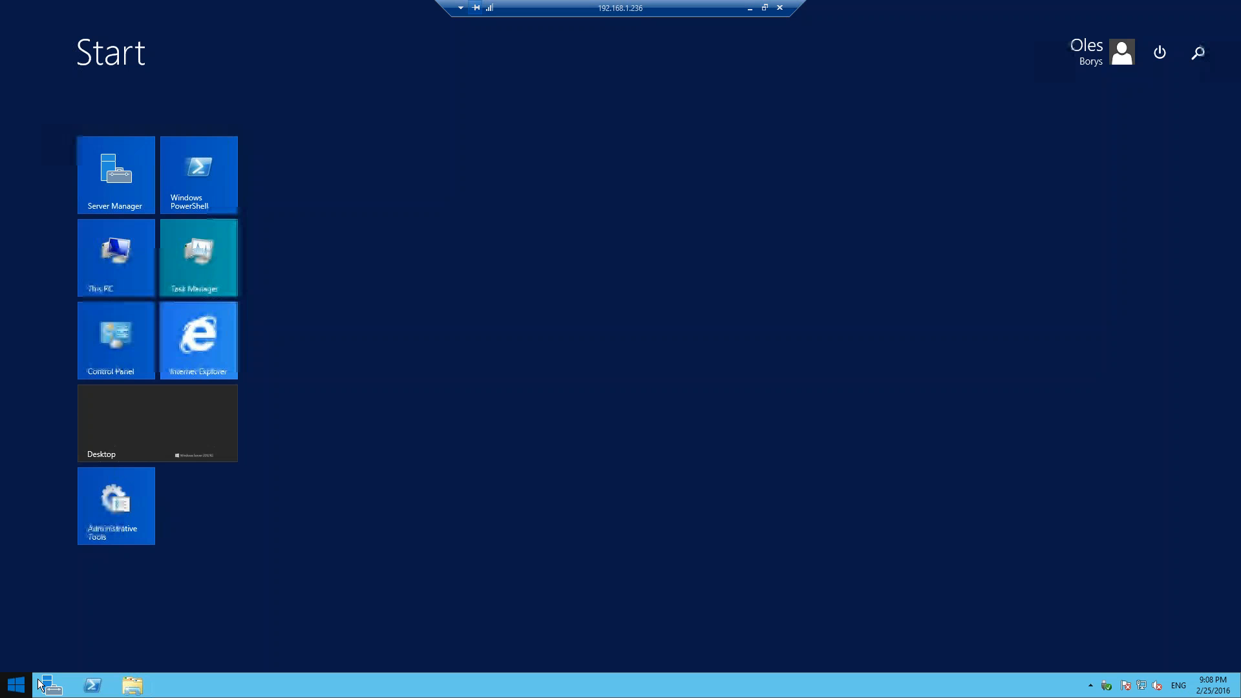
pyautogui.write('starWind Management Console')
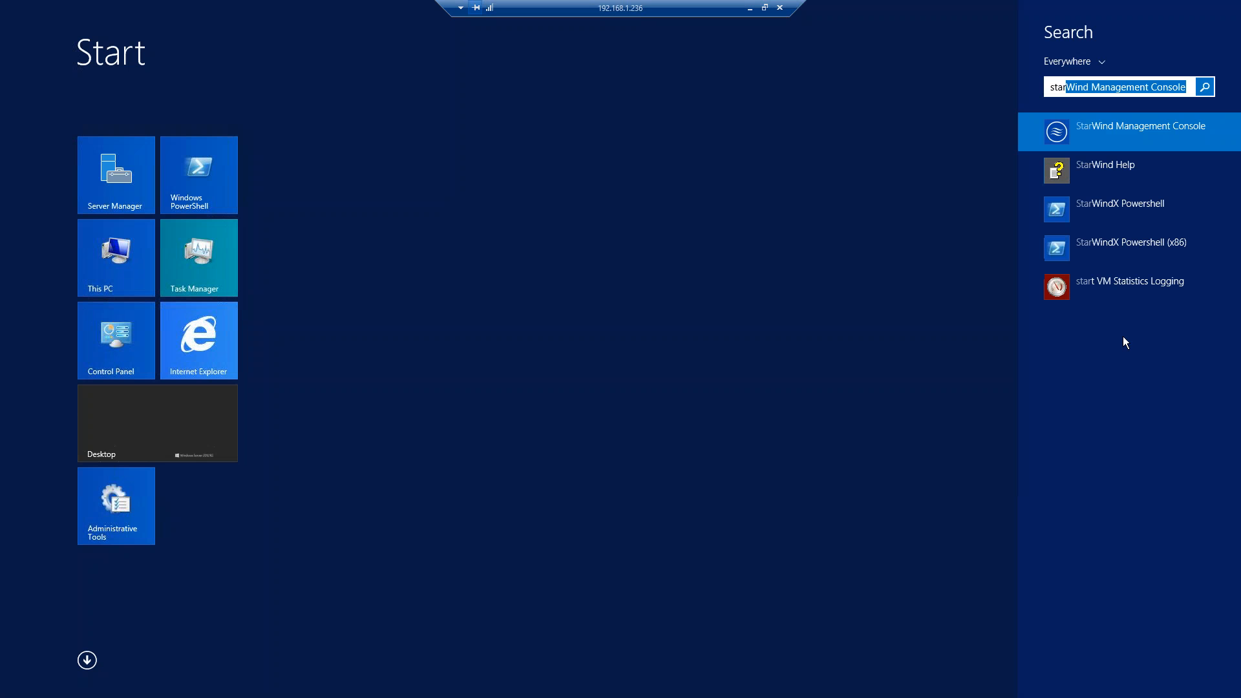
pyautogui.click(1046, 132)
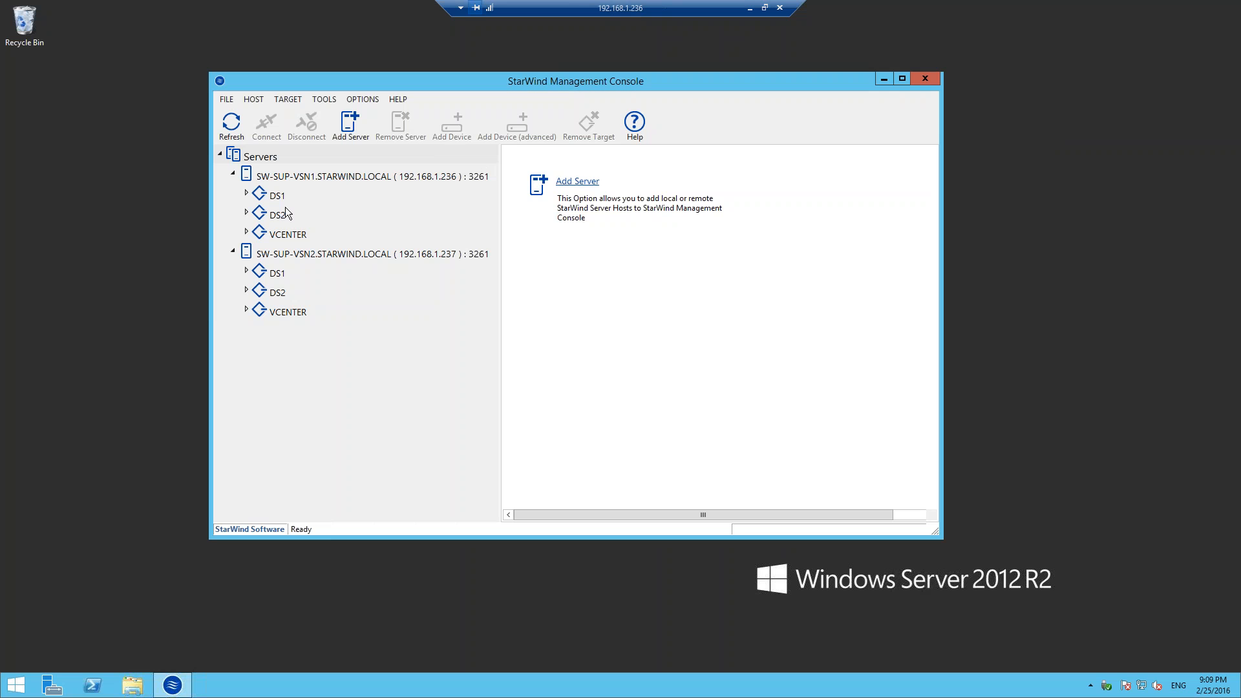
# Locate StarWind Management Console among the hidden notification area icons and bring its window back into focus.
pyautogui.click(1092, 685)
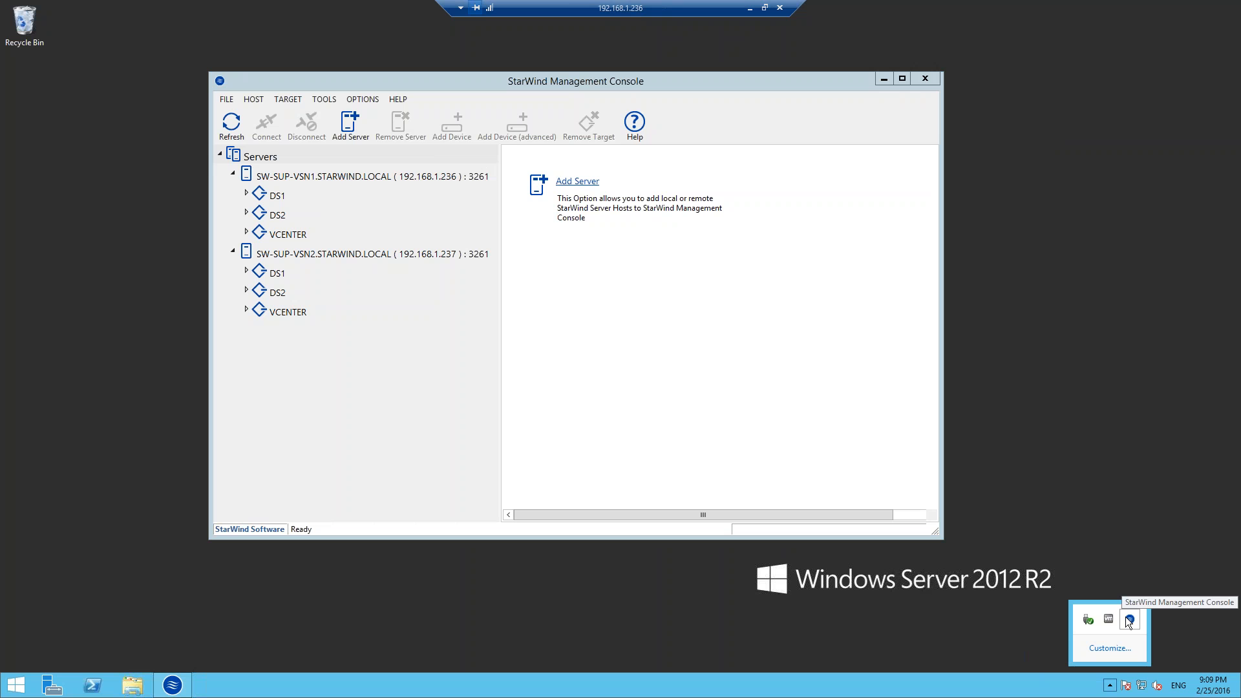
pyautogui.click(561, 80)
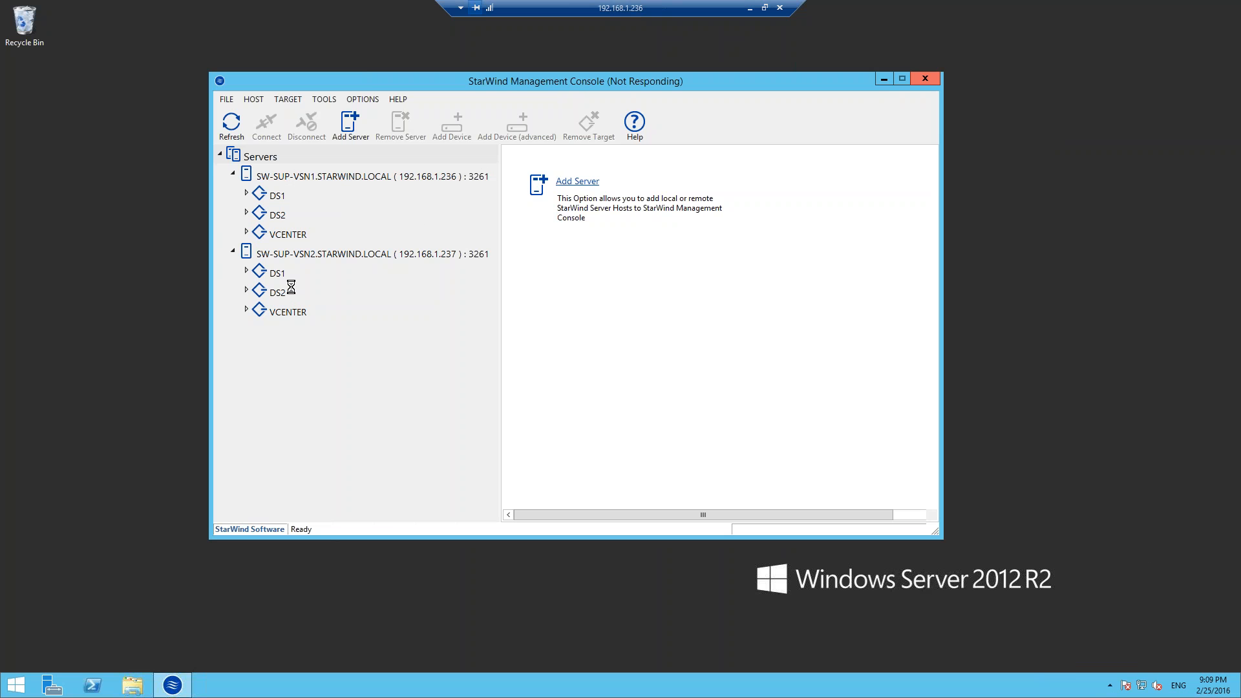
pyautogui.press('super+r')
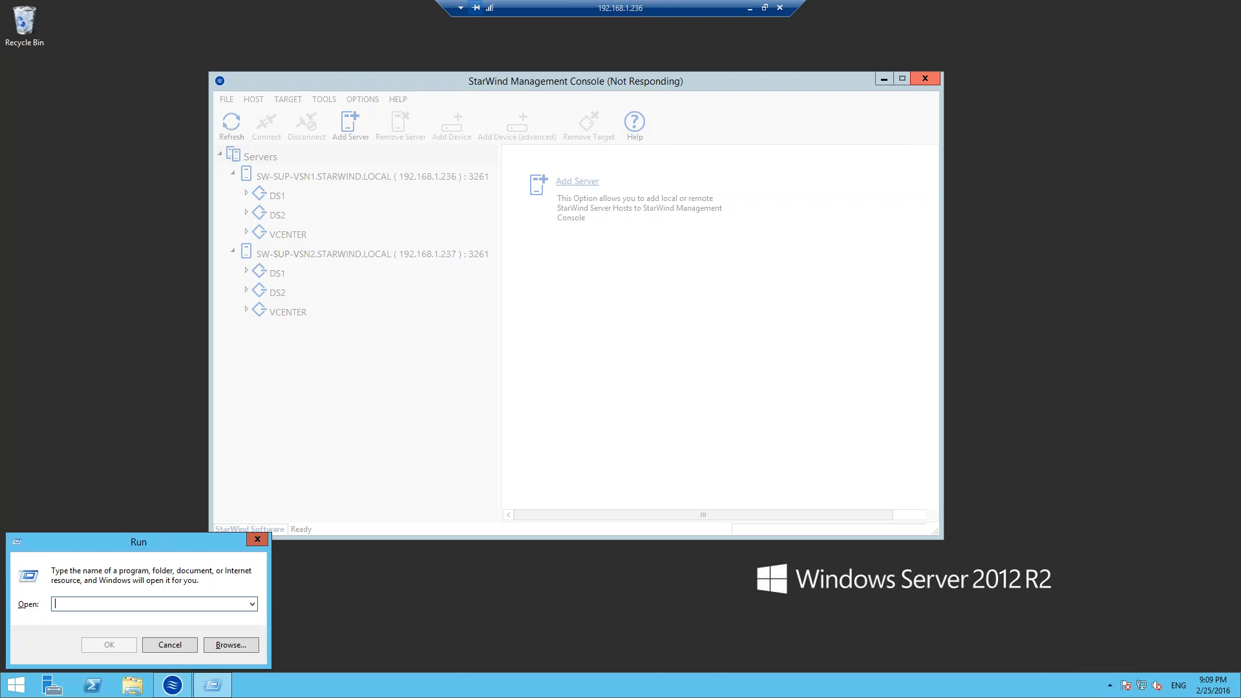
pyautogui.click(258, 540)
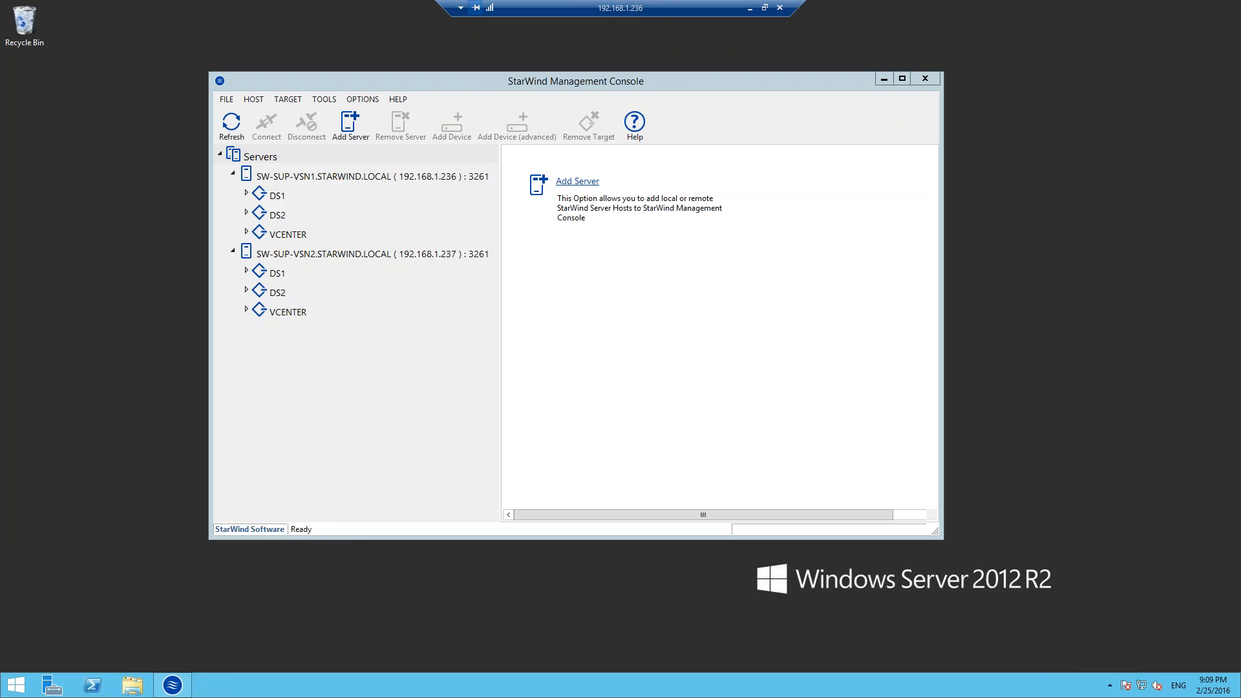
# Switch back to vSphere Client and compare the summaries of the StarWind 2 and StarWind 3 virtual machines.
pyautogui.click(746, 9)
pyautogui.click(85, 204)
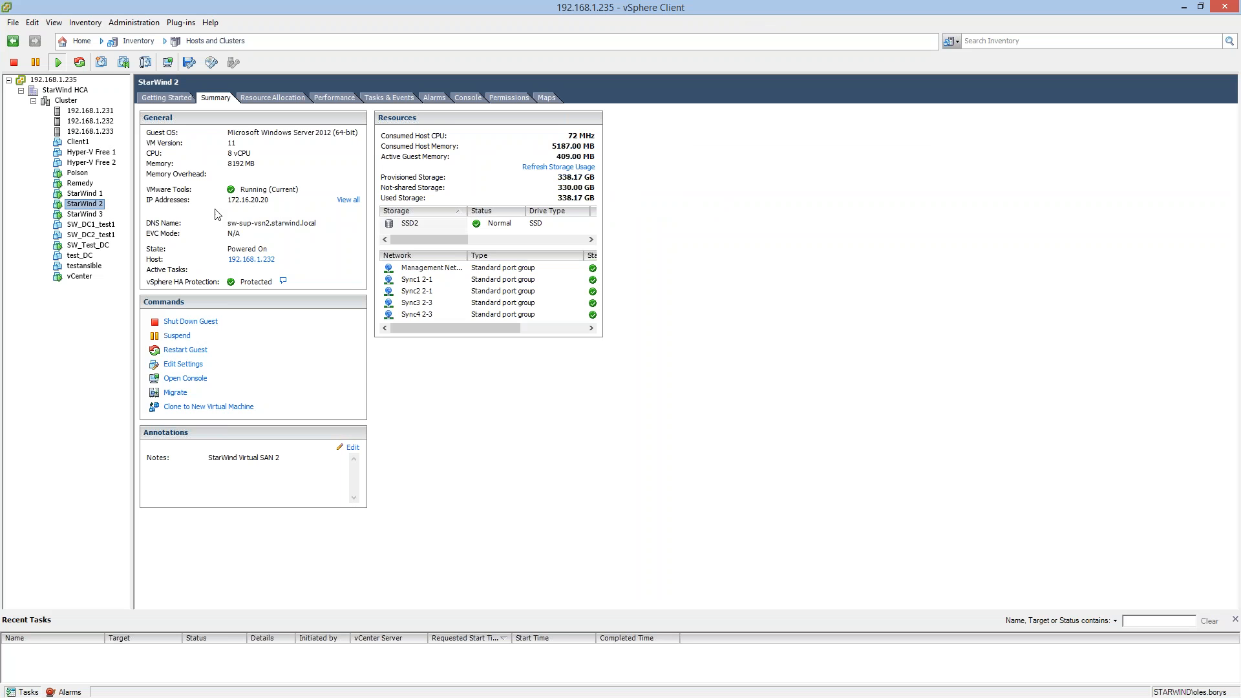
pyautogui.click(89, 214)
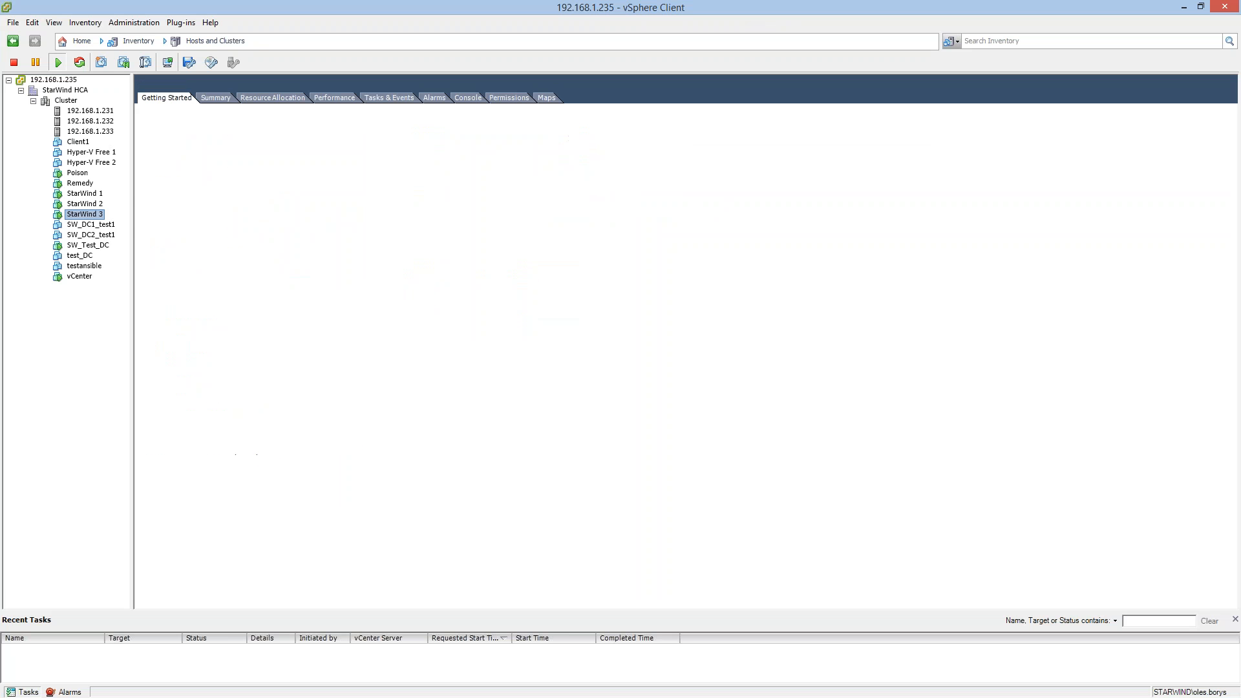
pyautogui.click(215, 98)
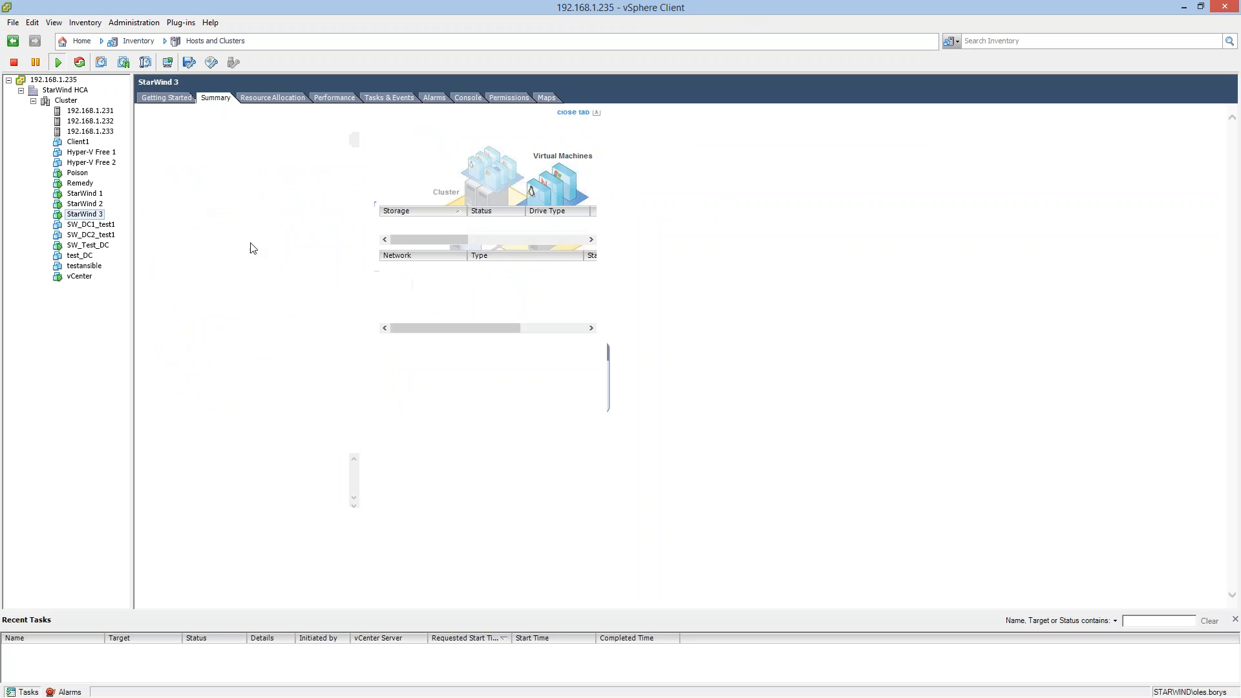
pyautogui.click(91, 204)
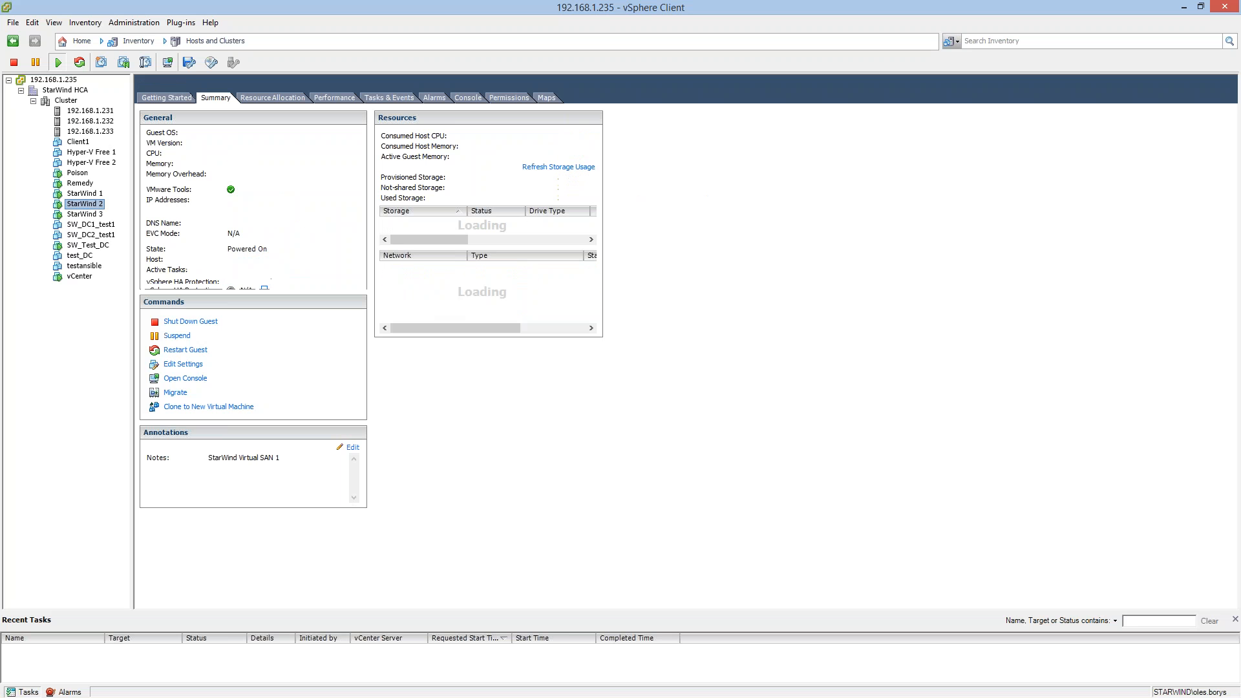
pyautogui.click(86, 212)
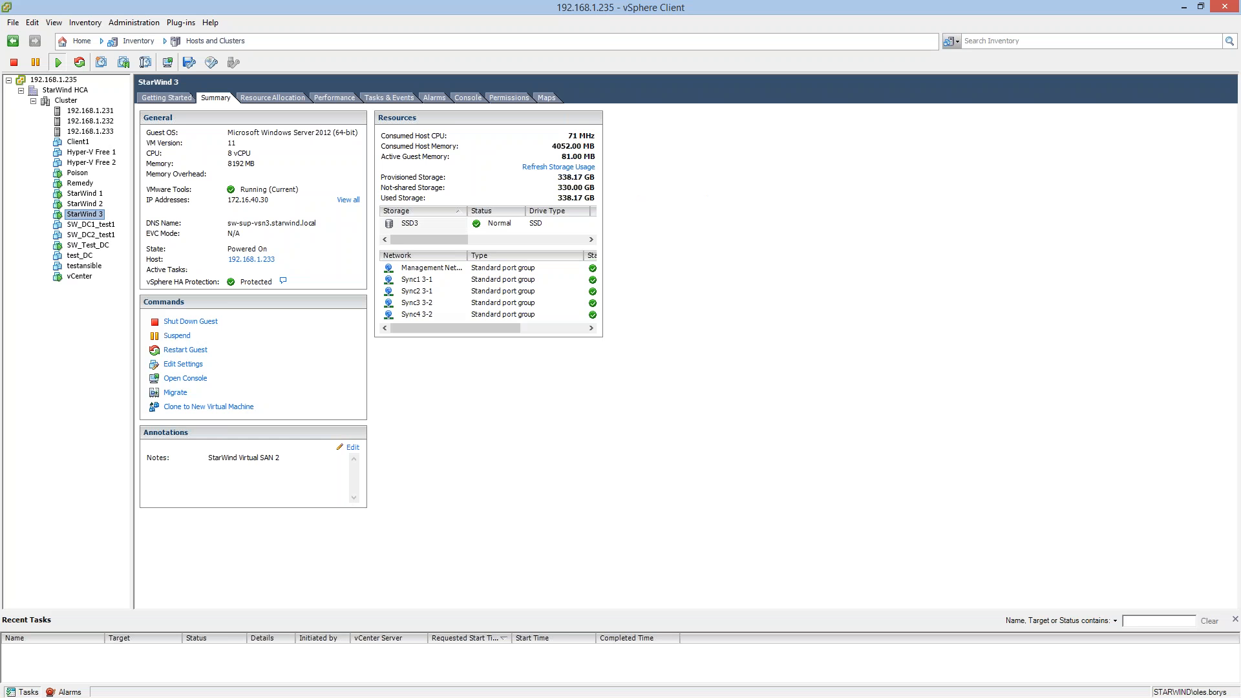
pyautogui.click(84, 204)
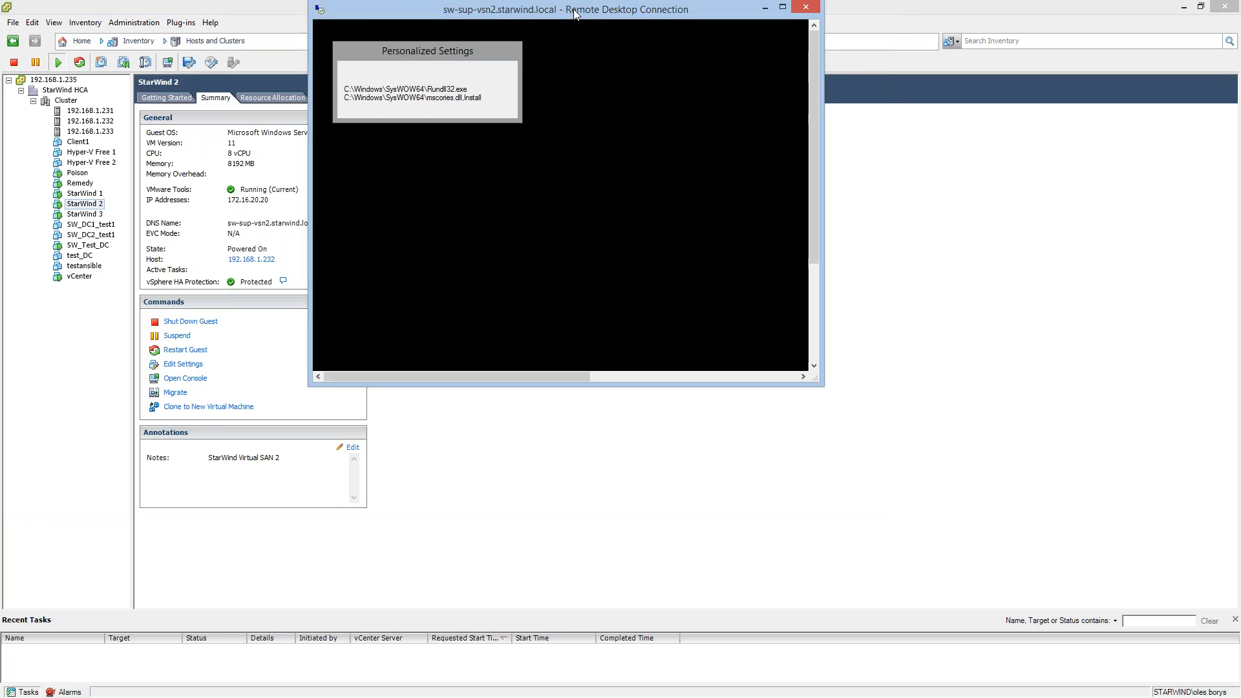
# Expand the sw-sup-vsn2.starwind.local remote desktop session to full screen and minimize Server Manager there.
pyautogui.moveTo(590, 6); pyautogui.dragTo(608, 62)
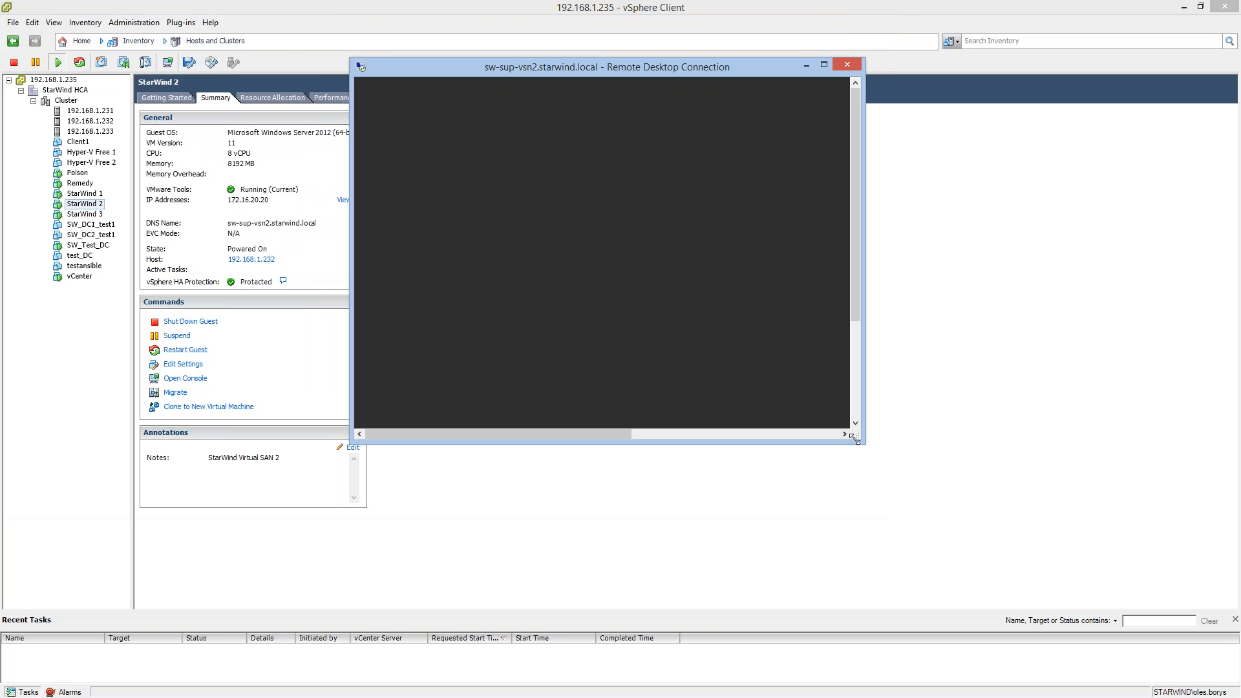
pyautogui.moveTo(866, 444); pyautogui.dragTo(1215, 588)
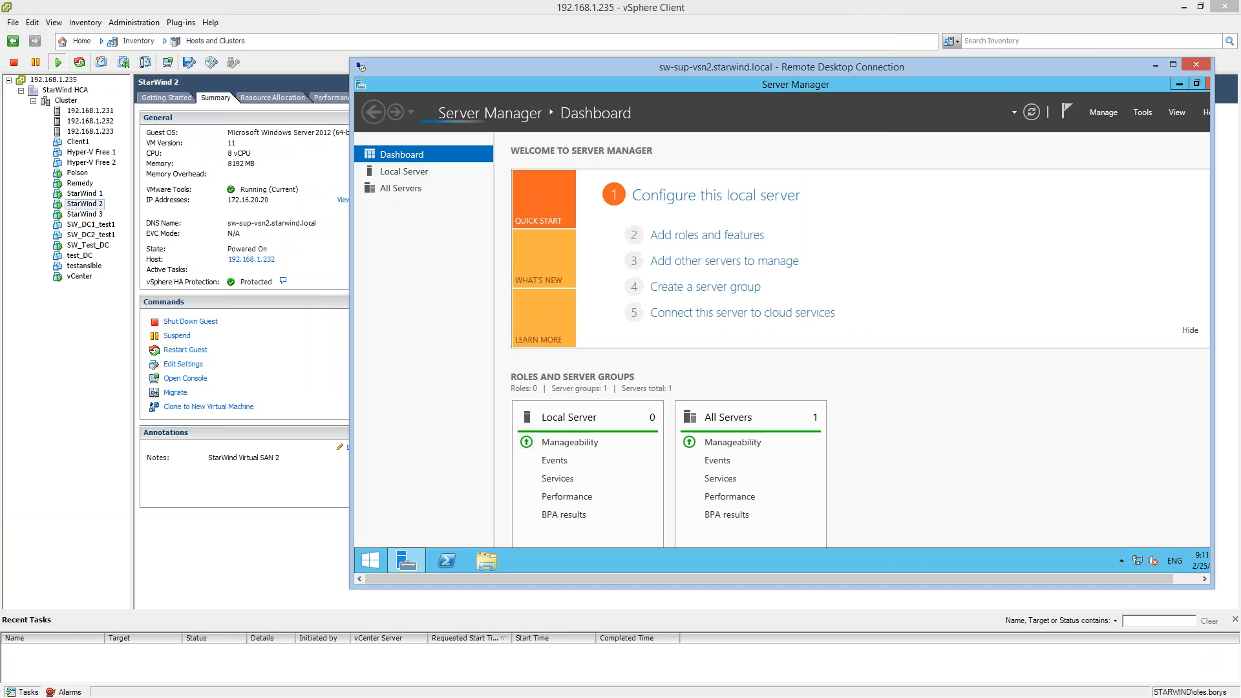
pyautogui.doubleClick(792, 67)
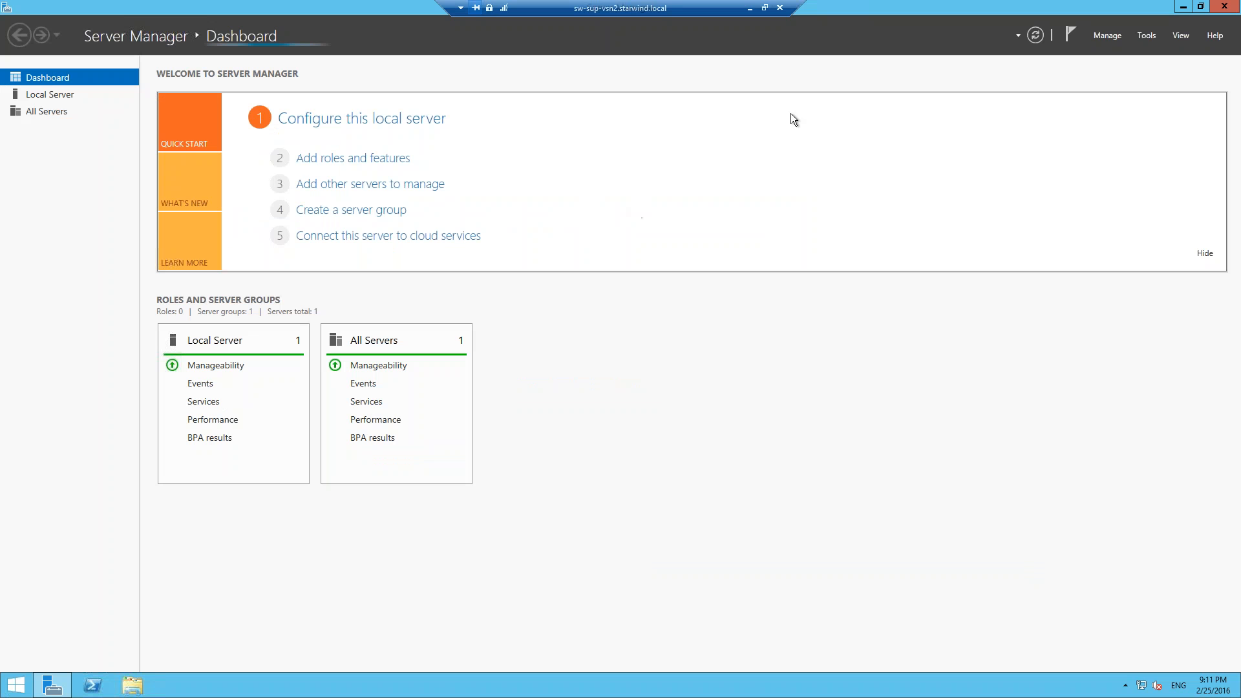
pyautogui.click(1184, 7)
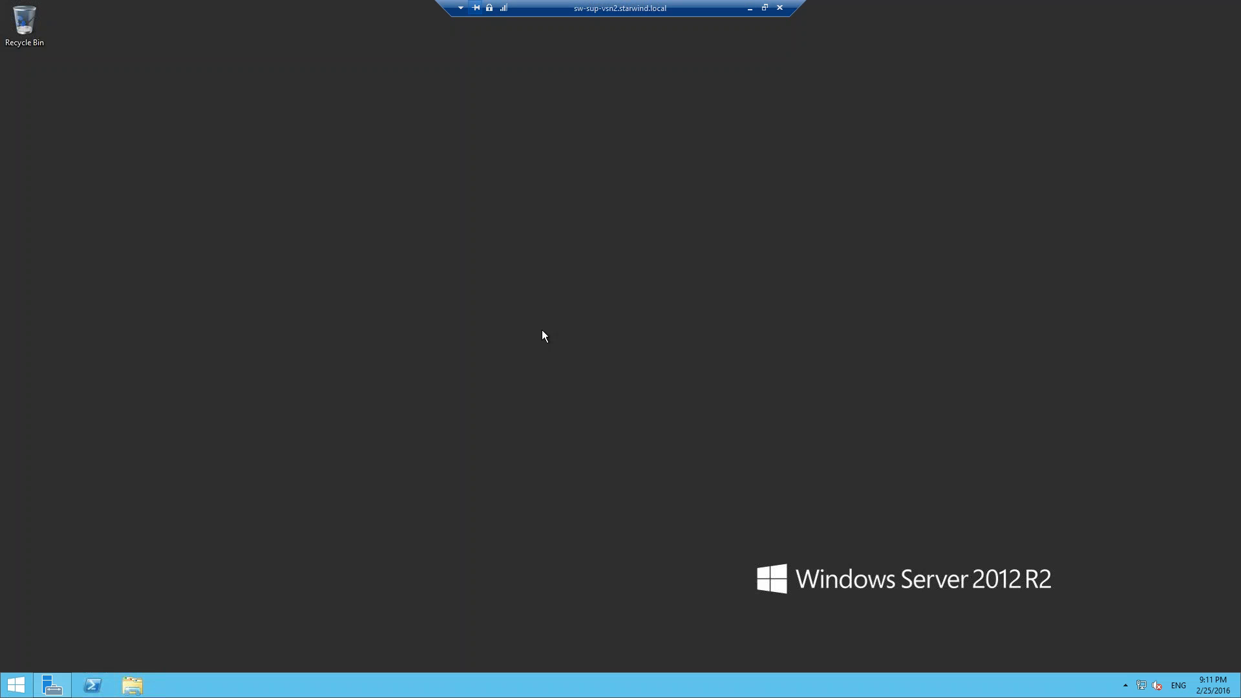
# Search the sw-sup-vsn2 server's apps for "star" and launch StarWind Management Console.
pyautogui.click(16, 685)
pyautogui.write('starWind Help')
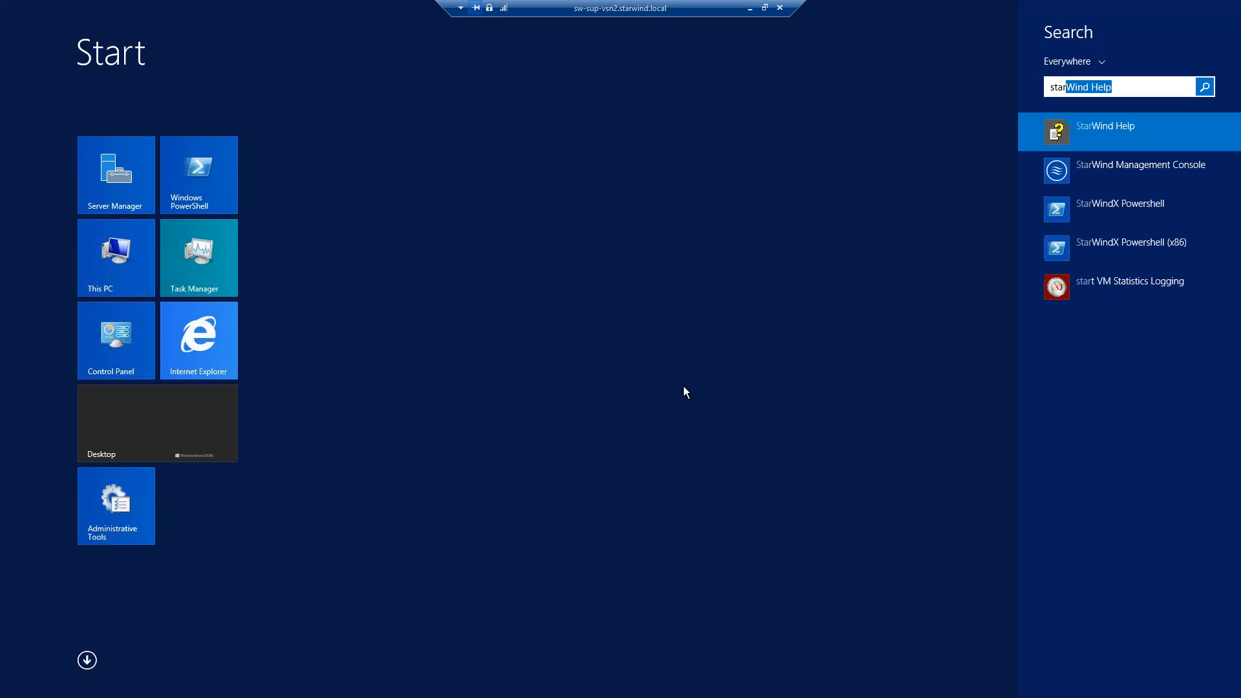
pyautogui.click(1073, 176)
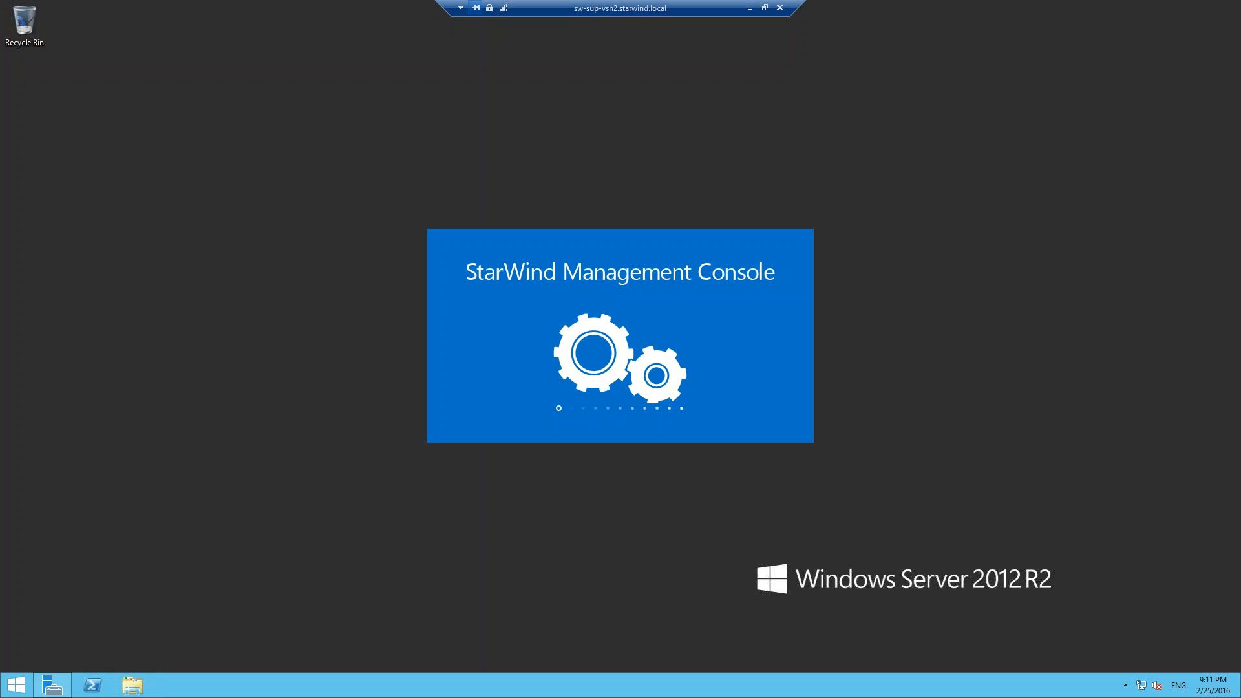
pyautogui.click(1126, 685)
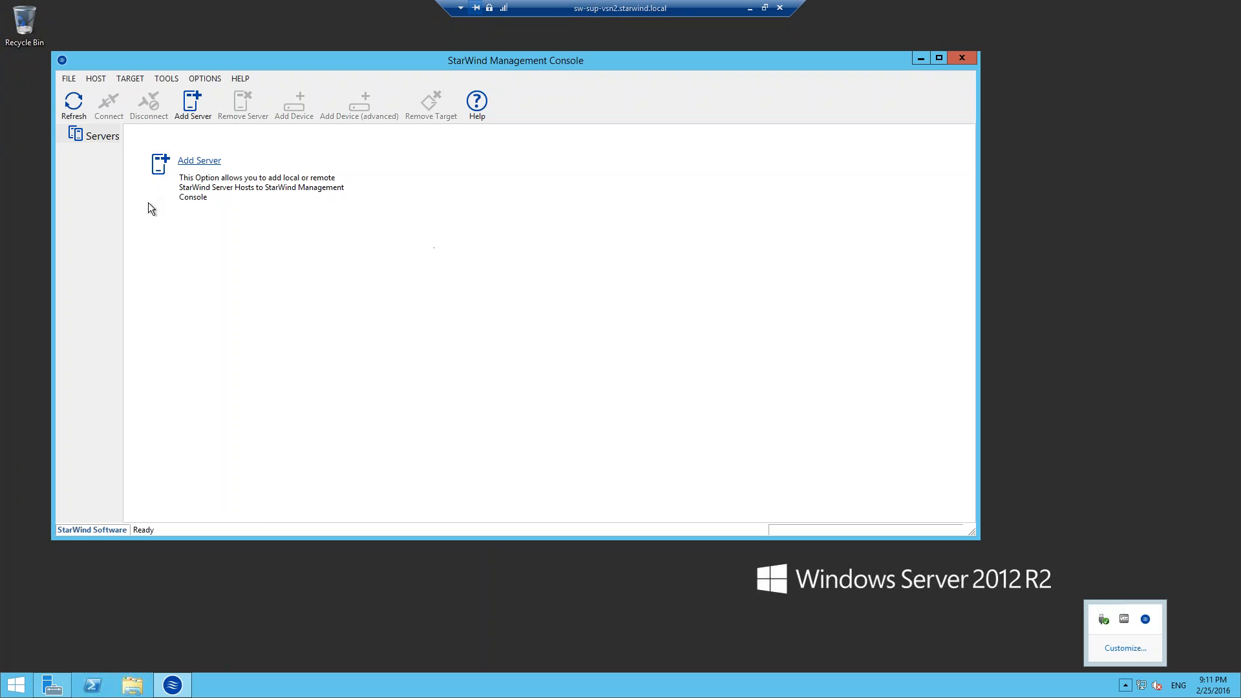
# Widen the Servers tree and add the local StarWind server 127.0.0.1 on port 3261.
pyautogui.moveTo(121, 214); pyautogui.dragTo(258, 194)
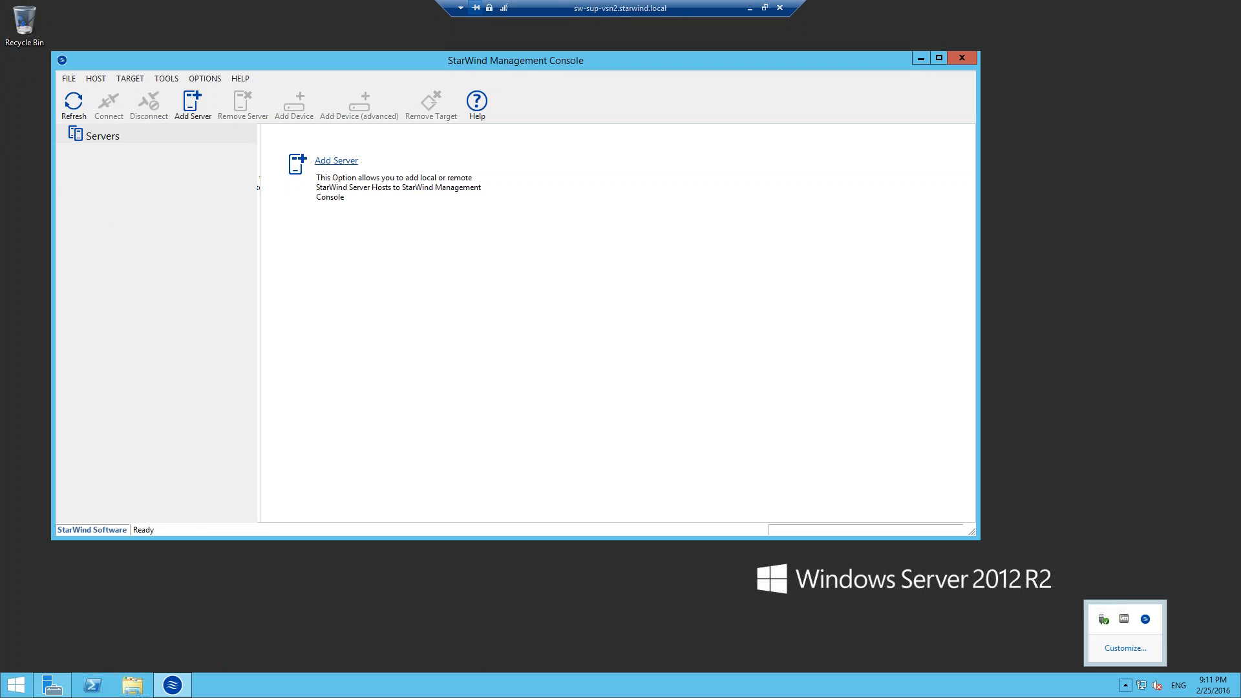
pyautogui.rightClick(106, 129)
pyautogui.click(141, 137)
pyautogui.click(556, 317)
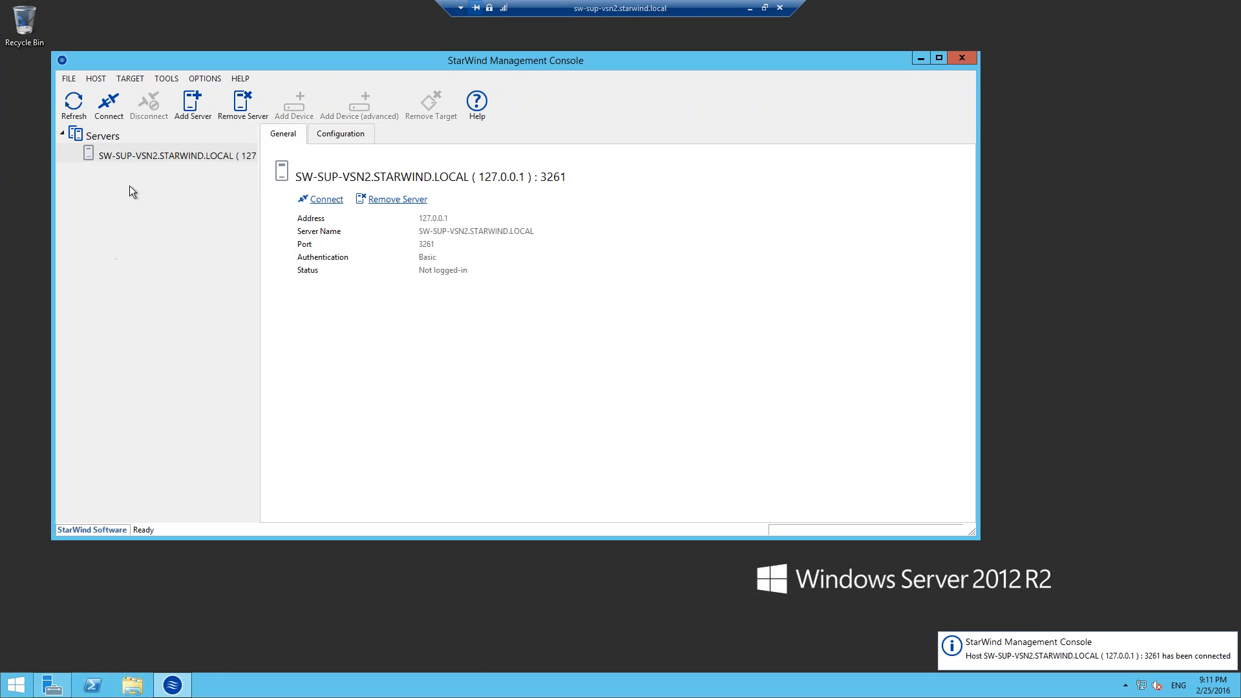
# Try to add SW-SUP-VSN-3 on port 3261 as a StarWind server, and remove that entry.
pyautogui.rightClick(97, 136)
pyautogui.click(144, 149)
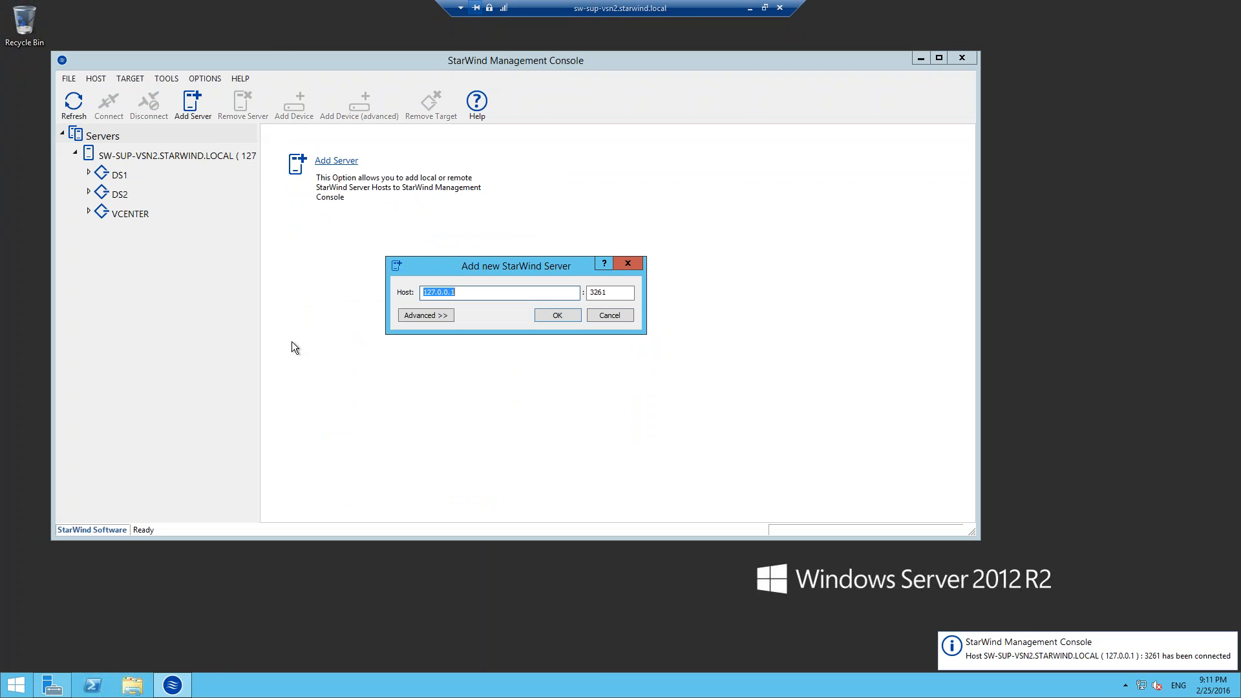
pyautogui.write('sw-s')
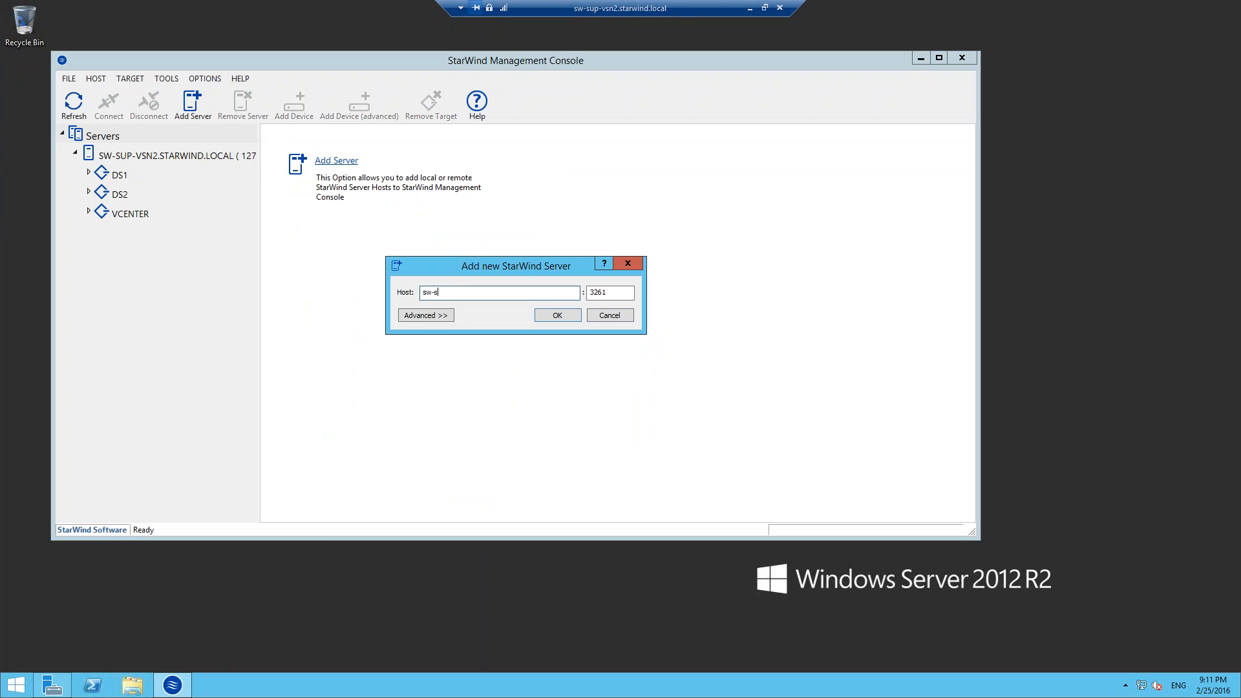
pyautogui.write('up-vsn-3')
pyautogui.press('Return')
pyautogui.rightClick(158, 233)
pyautogui.click(318, 283)
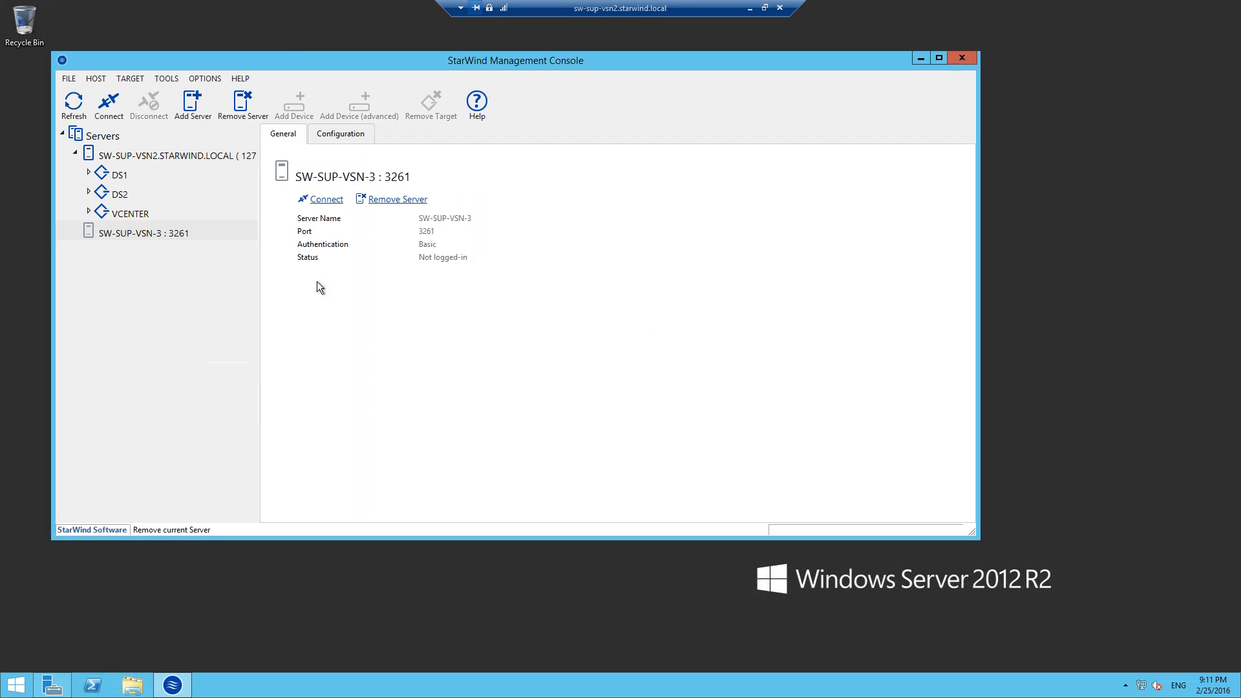
pyautogui.click(534, 304)
# Add the StarWind server SW-SUP-VSN3 on port 3261, connect to it, and widen the tree to fit the server names.
pyautogui.rightClick(120, 137)
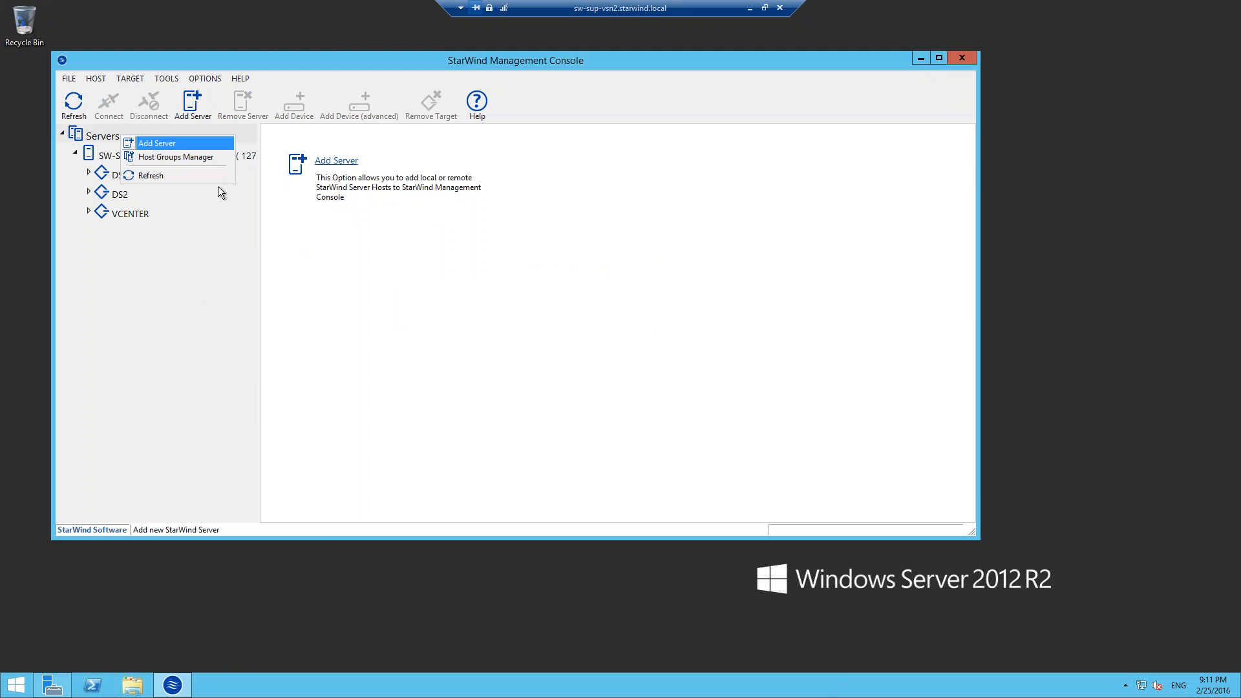
pyautogui.press('Return')
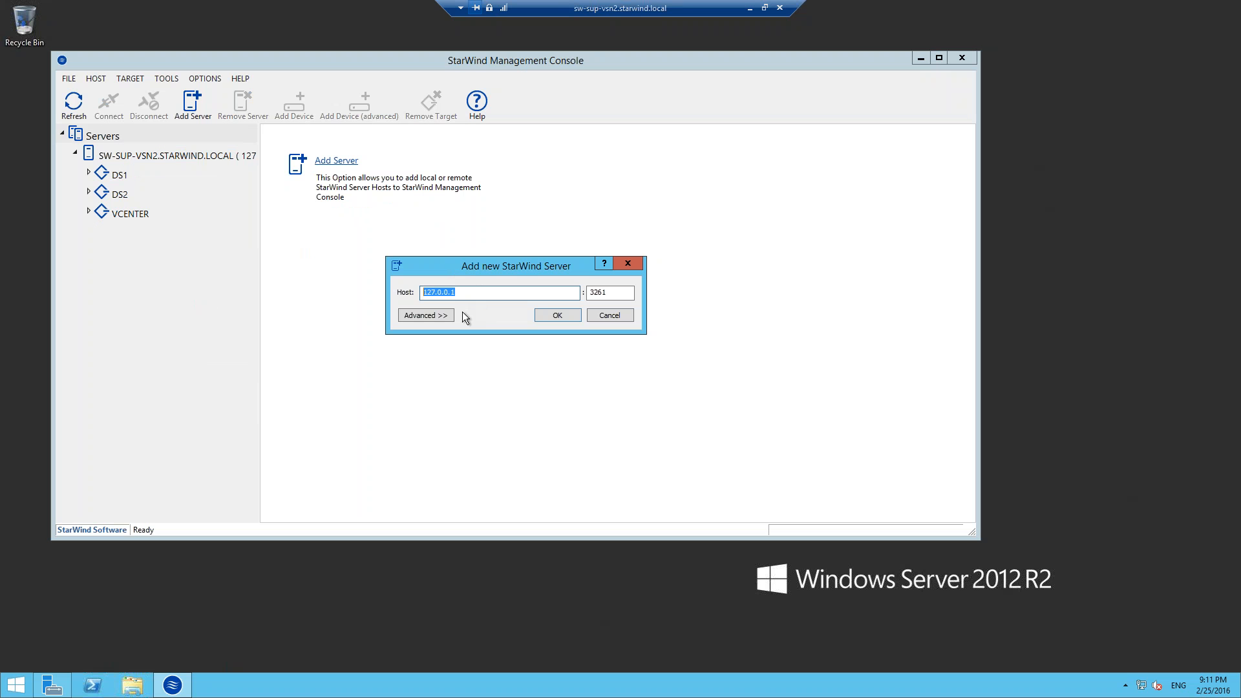
pyautogui.write('sw-sup-vsn3')
pyautogui.press('Return')
pyautogui.doubleClick(166, 231)
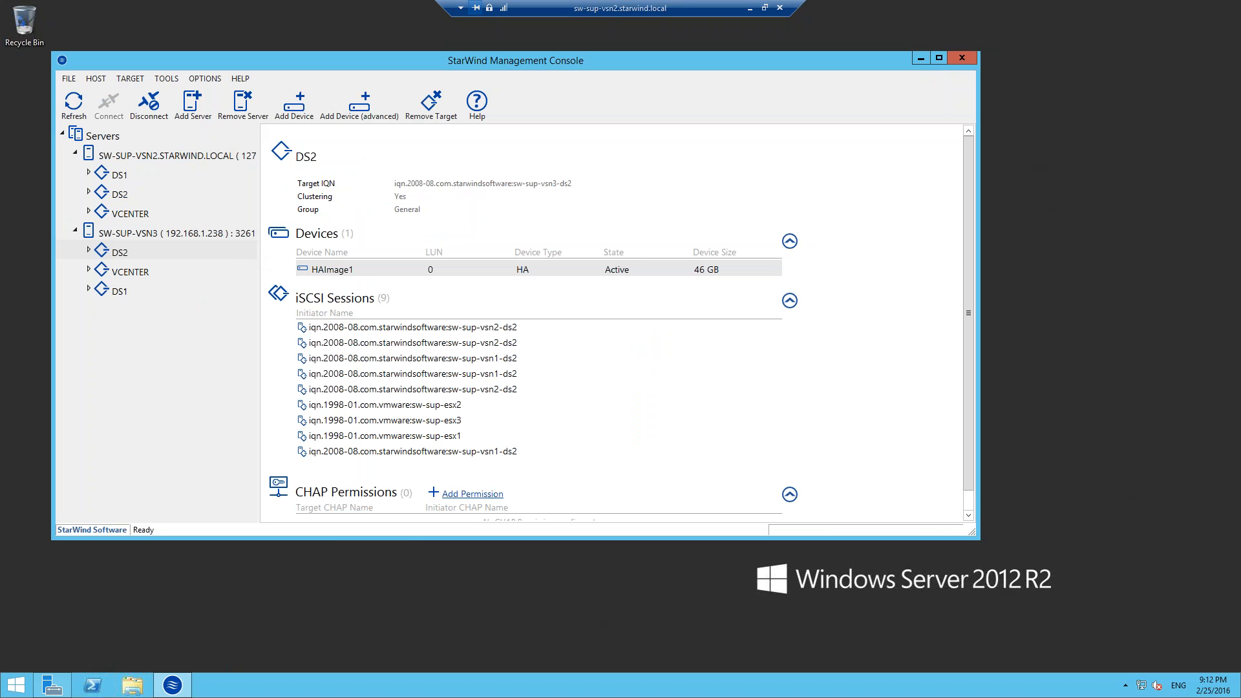
pyautogui.moveTo(260, 259); pyautogui.dragTo(315, 259)
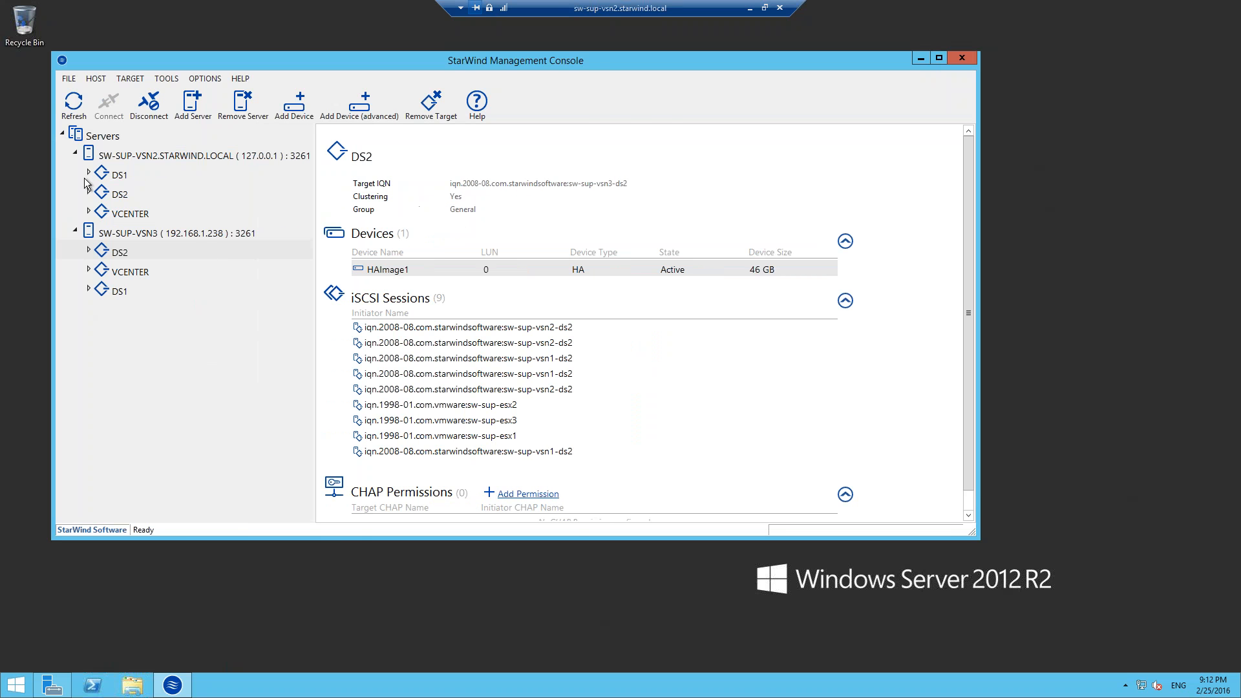
# Start adding an advanced device on SW-SUP-VSN2, choosing Hard Disk Device and Virtual Disk as the types.
pyautogui.click(134, 158)
pyautogui.rightClick(133, 158)
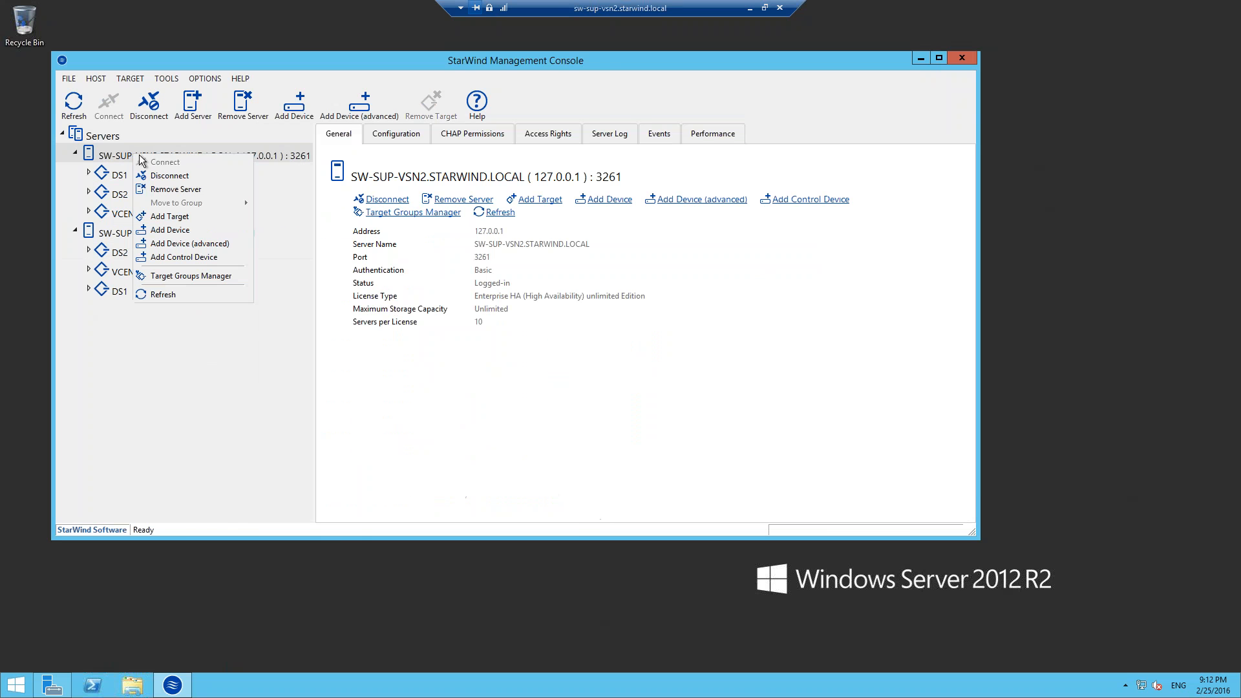
pyautogui.click(205, 247)
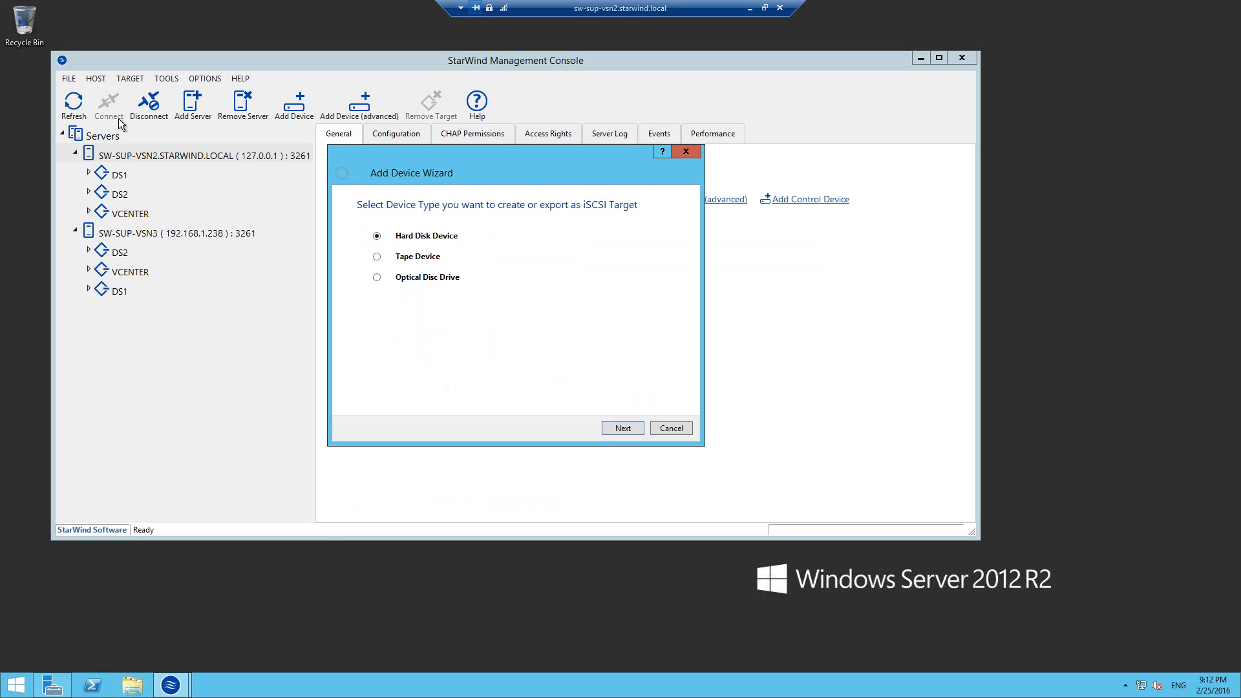
pyautogui.click(621, 434)
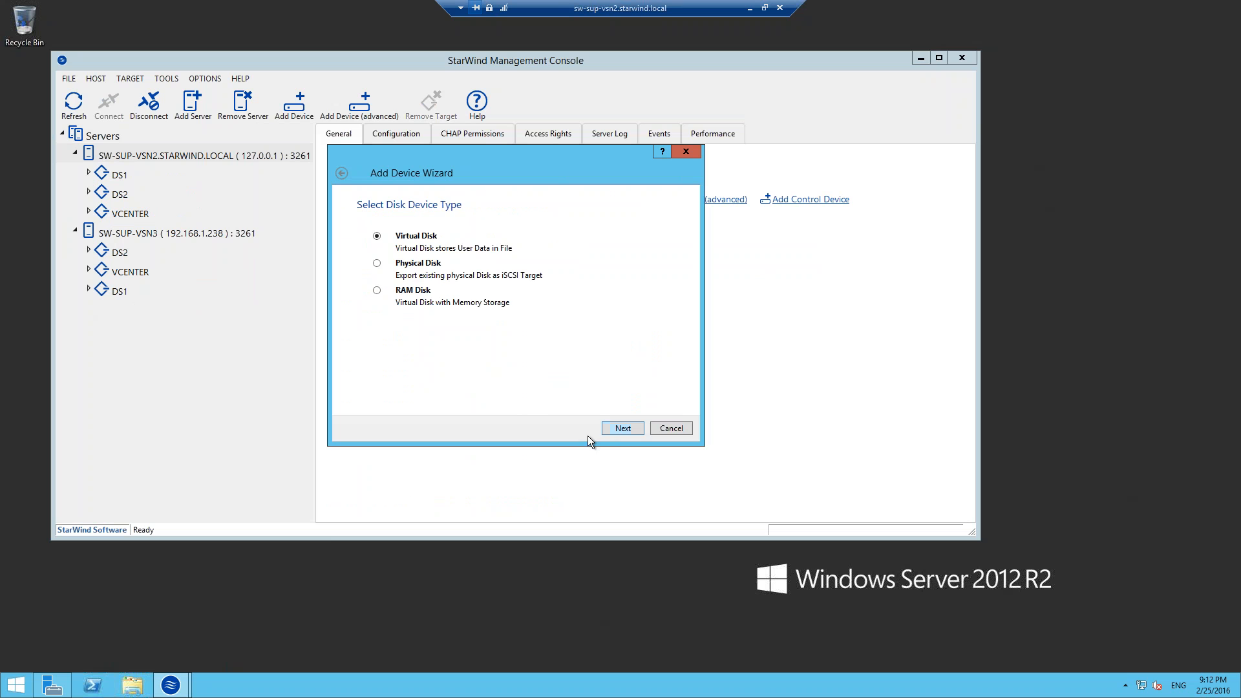
pyautogui.click(622, 432)
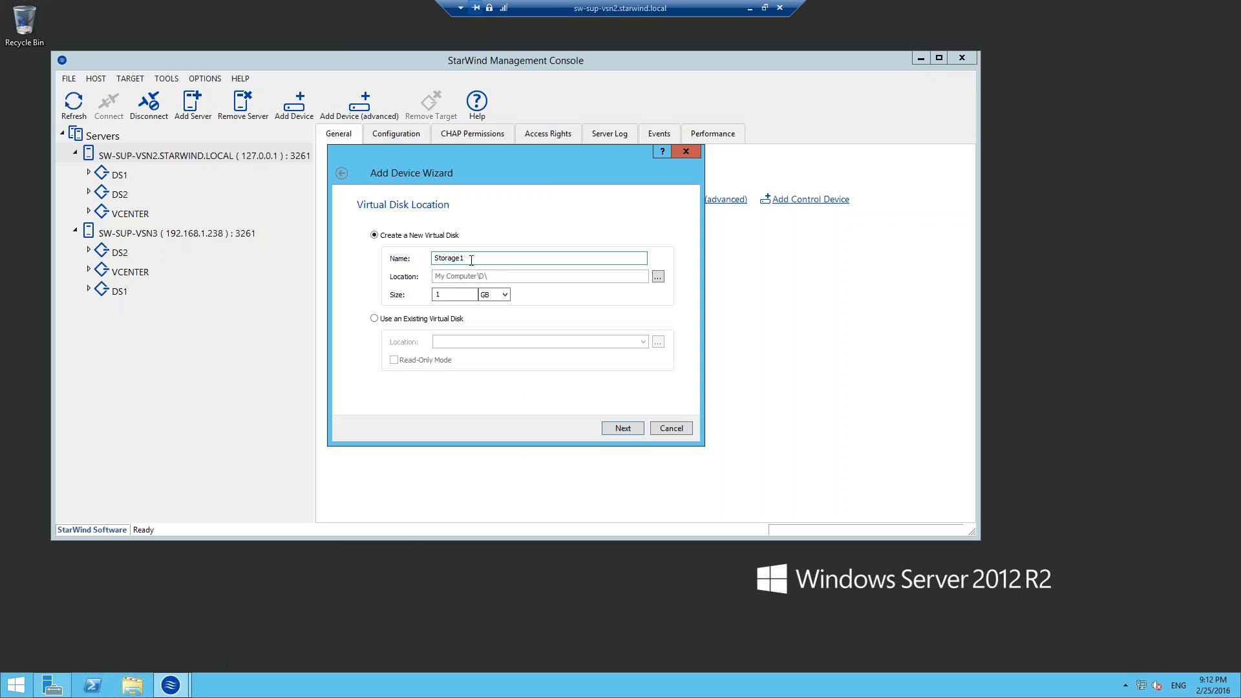
# Name the new virtual disk "test datastore" and set its size to 3 GB, keeping the location My Computer\D\.
pyautogui.doubleClick(446, 258)
pyautogui.press('BackSpace')
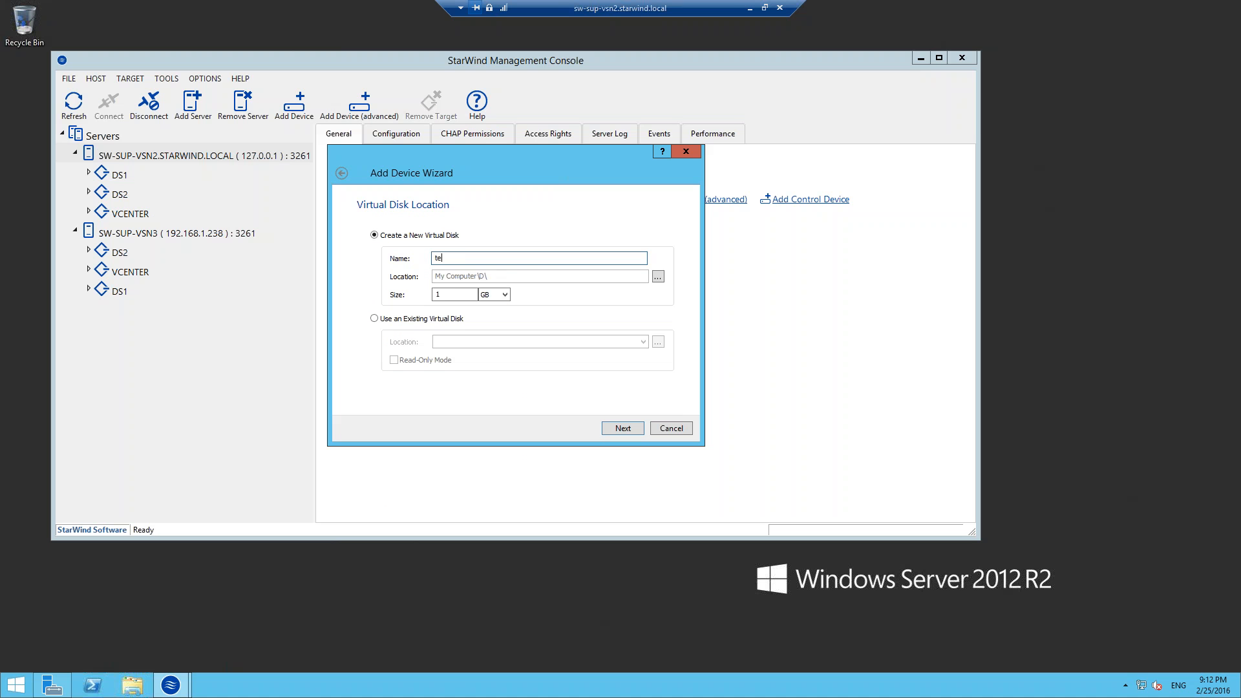
pyautogui.write('test datasy')
pyautogui.moveTo(452, 295); pyautogui.dragTo(426, 306)
pyautogui.write('3')
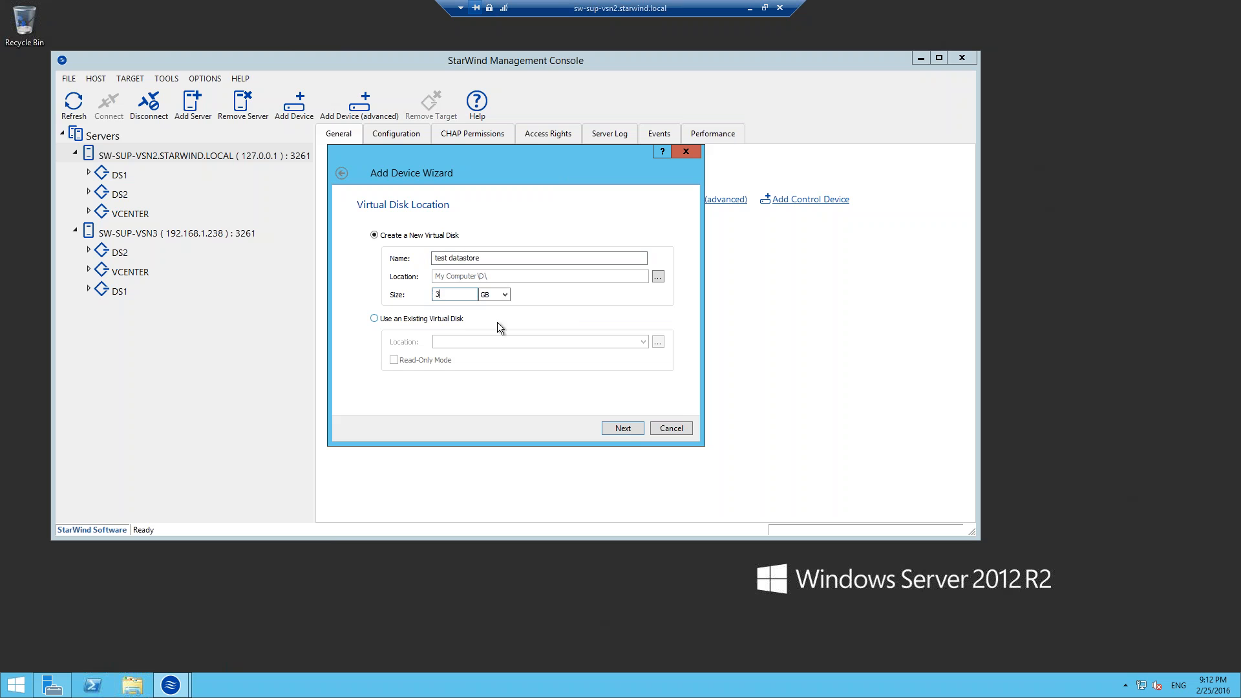
pyautogui.click(631, 431)
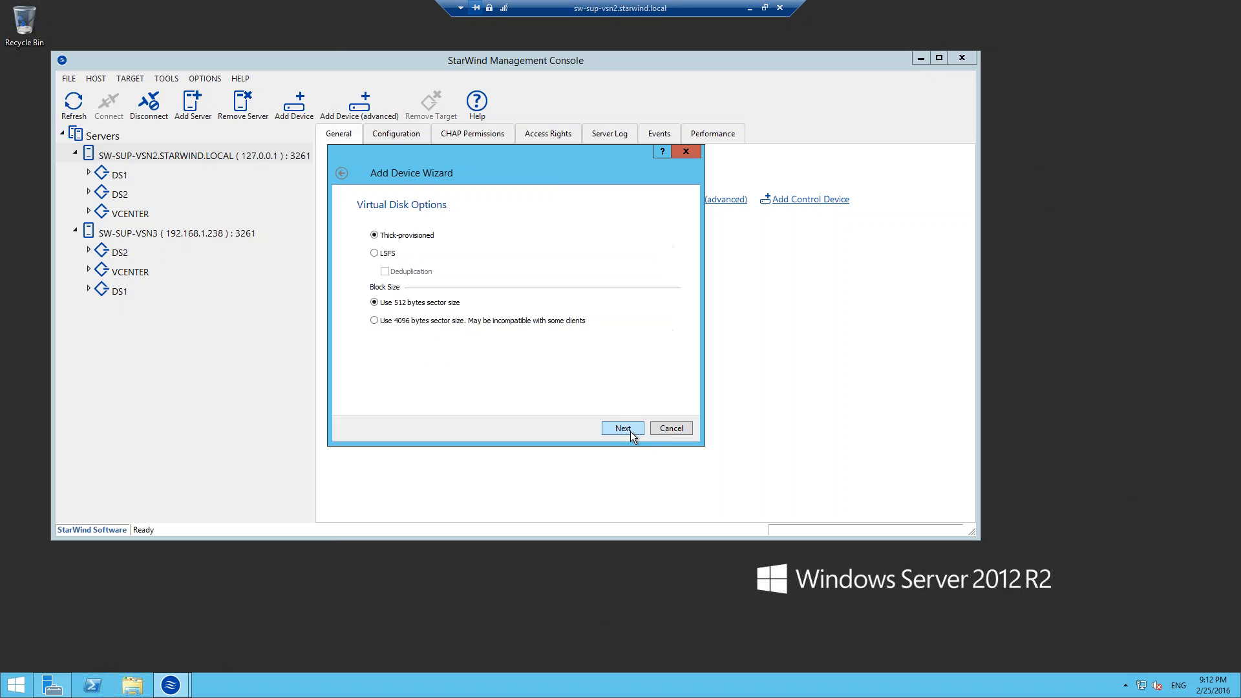
# Create the device as thick-provisioned with 512-byte sectors and RAM cache mode N/A, and close the finished wizard.
pyautogui.click(627, 429)
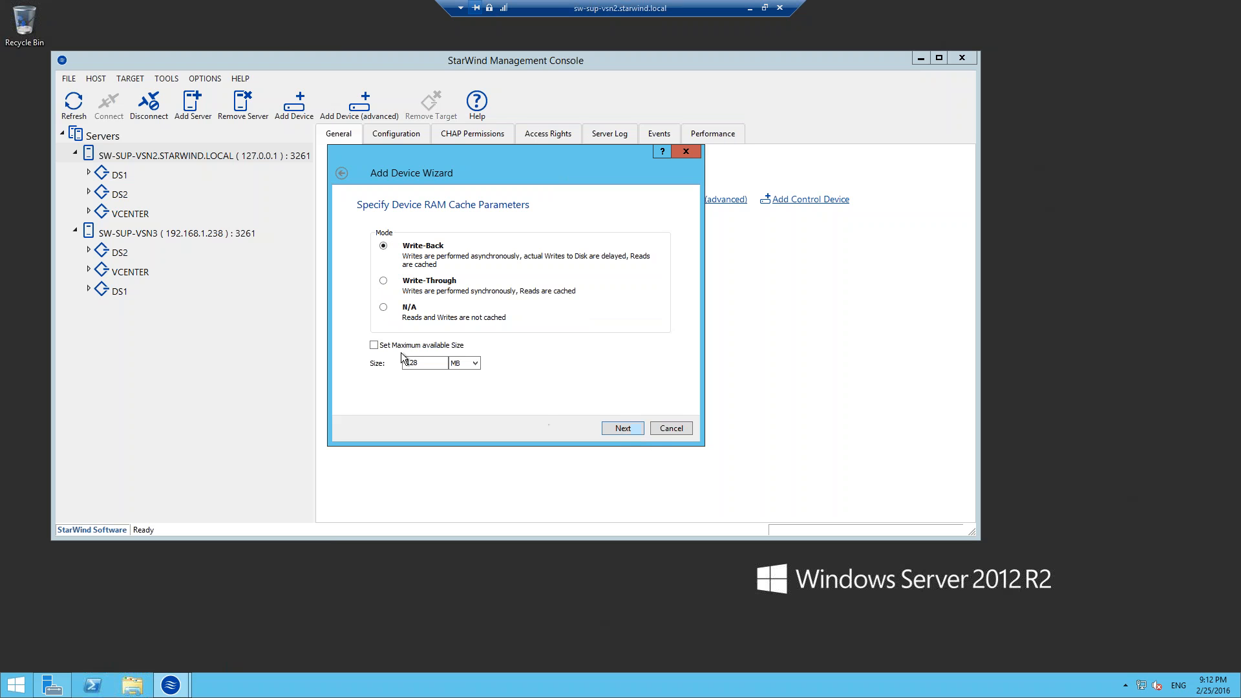
pyautogui.click(384, 308)
pyautogui.click(620, 429)
pyautogui.click(619, 429)
pyautogui.click(619, 432)
pyautogui.click(618, 433)
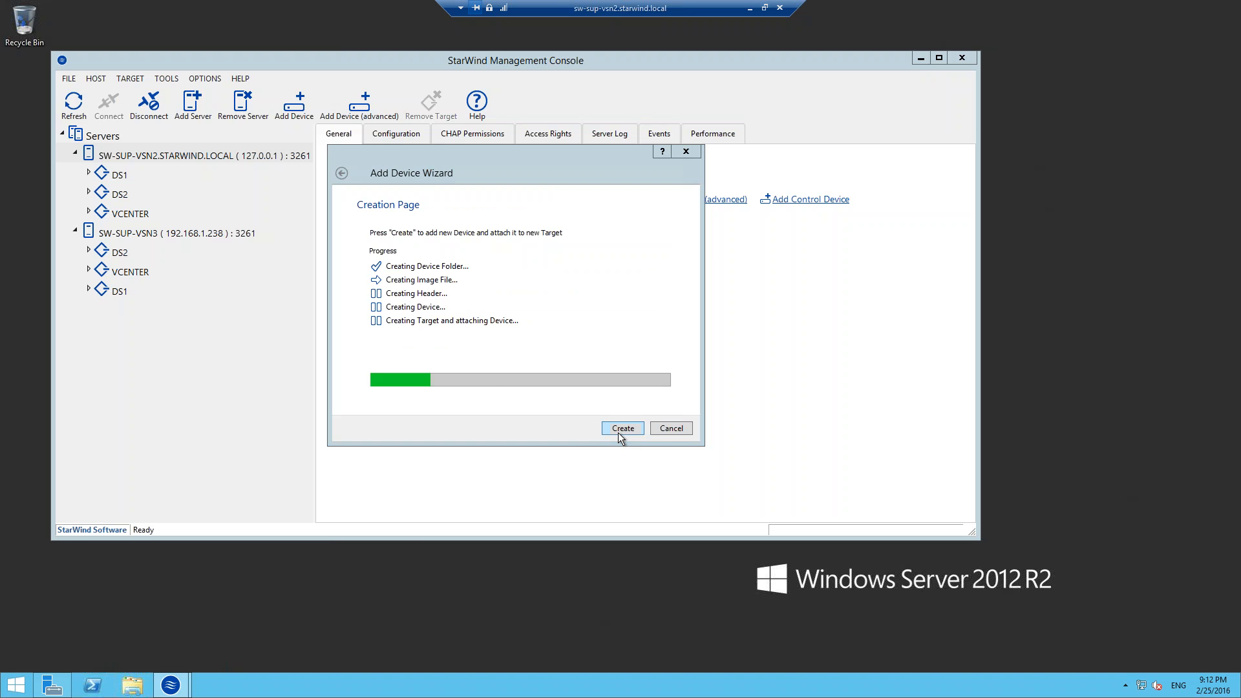
pyautogui.click(622, 428)
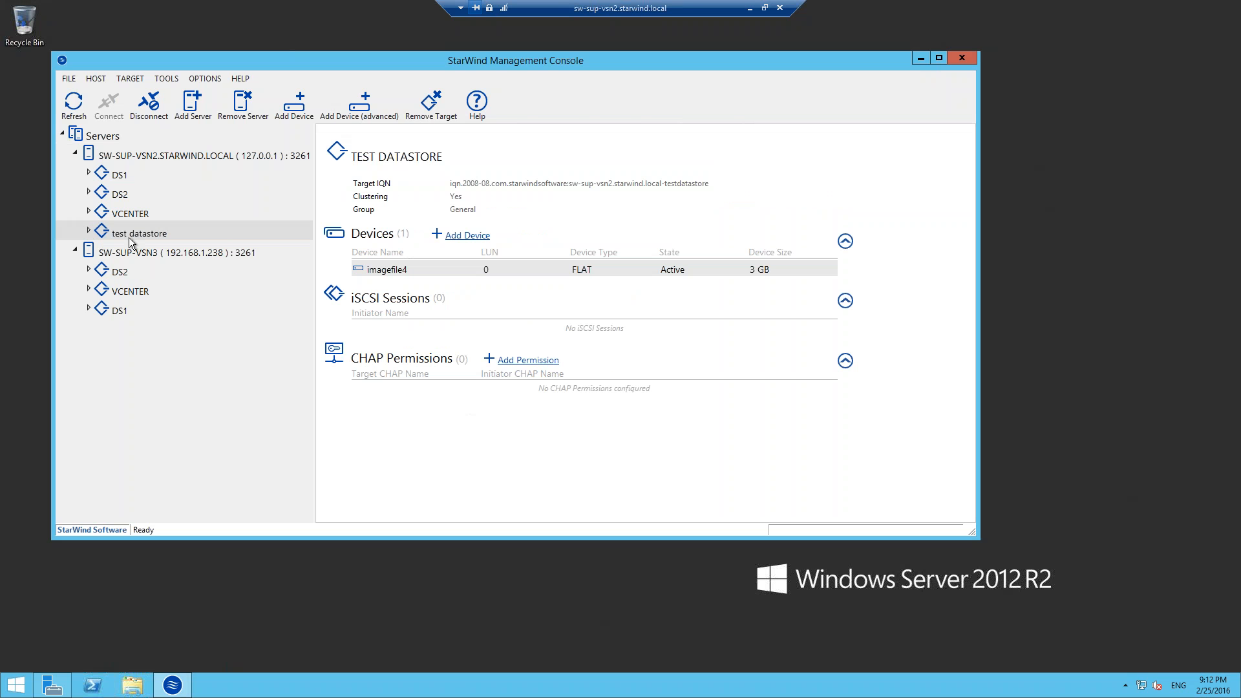
# View the imagefile4 device under test datastore and open Network and Sharing Center to examine the server's connections.
pyautogui.doubleClick(97, 234)
pyautogui.click(143, 253)
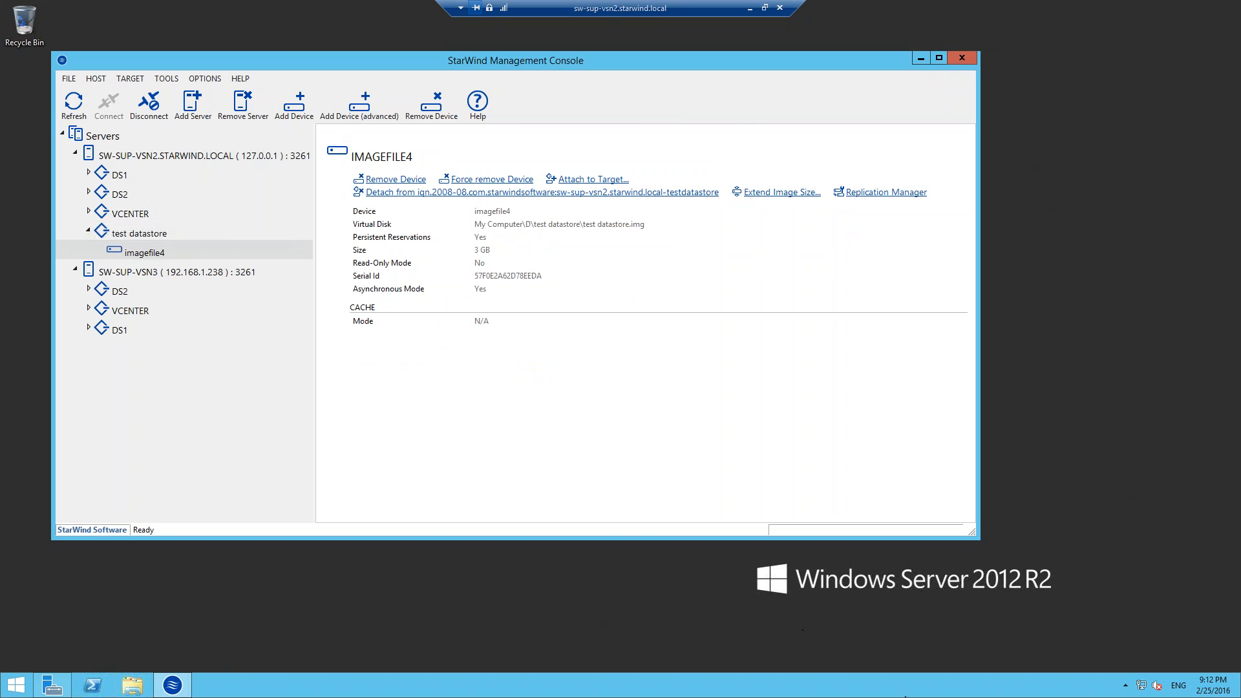
pyautogui.rightClick(1141, 686)
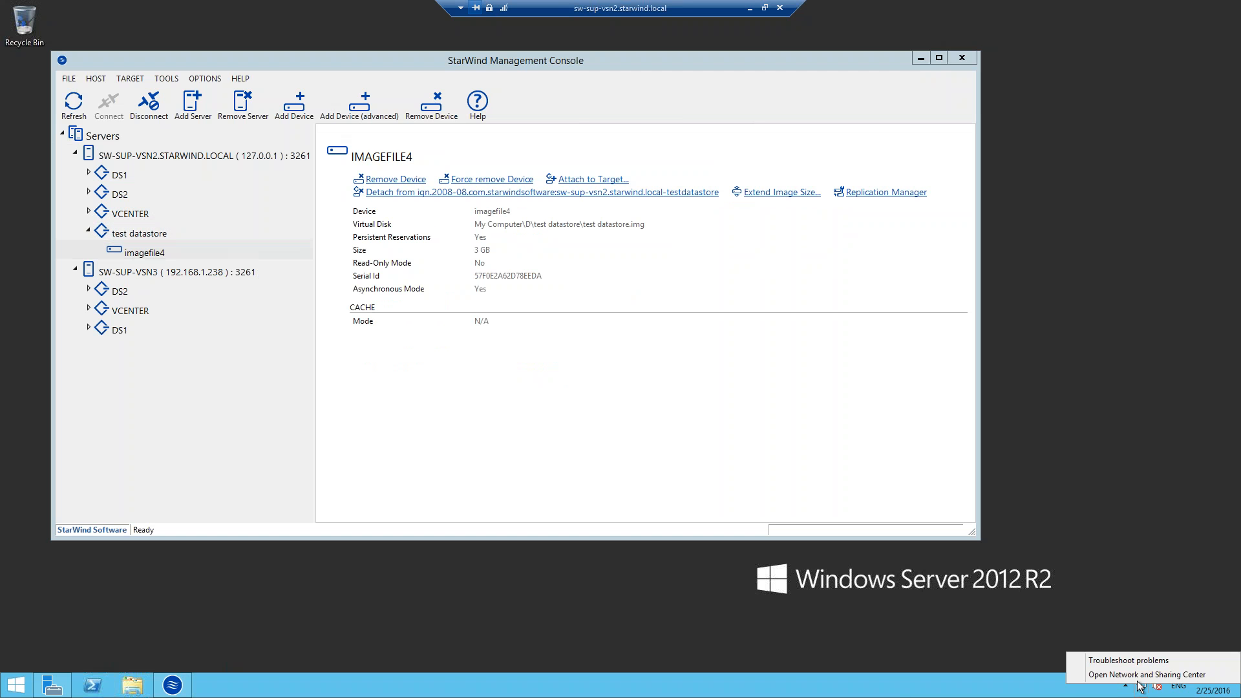
pyautogui.click(1142, 673)
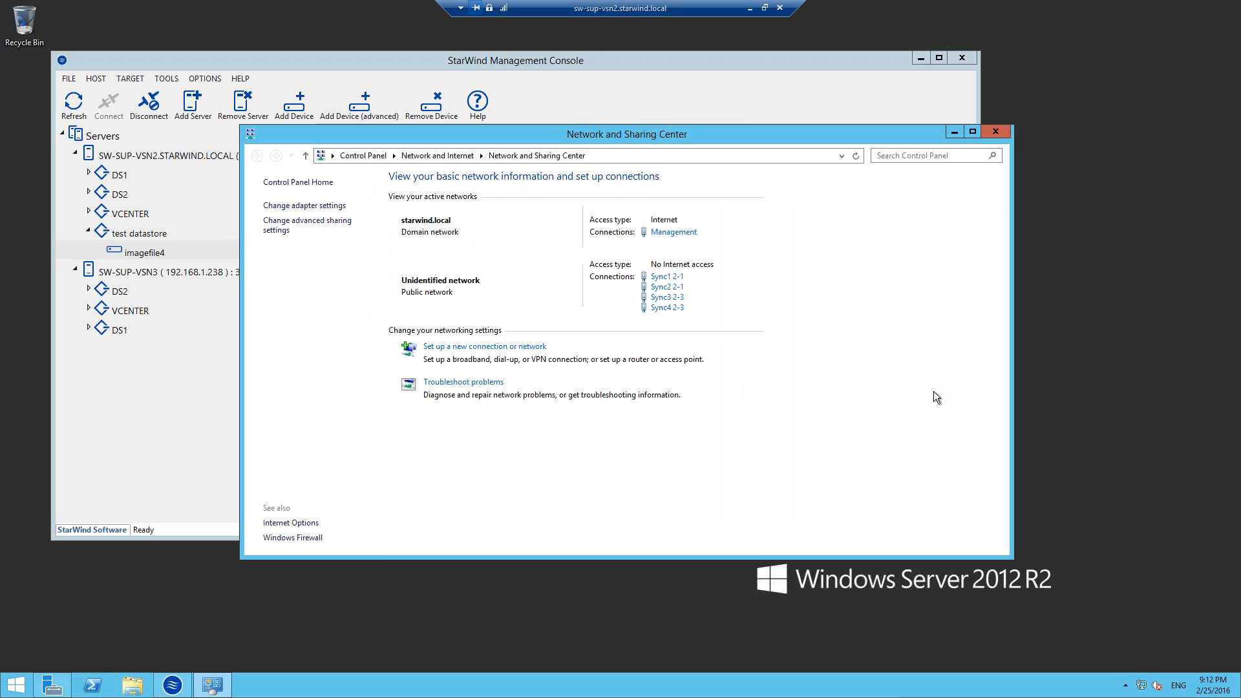
# Leave the SW-SUP-VSN2 remote session for vSphere Client and view the standard switches in host 192.168.1.231's networking configuration.
pyautogui.click(997, 132)
pyautogui.click(751, 9)
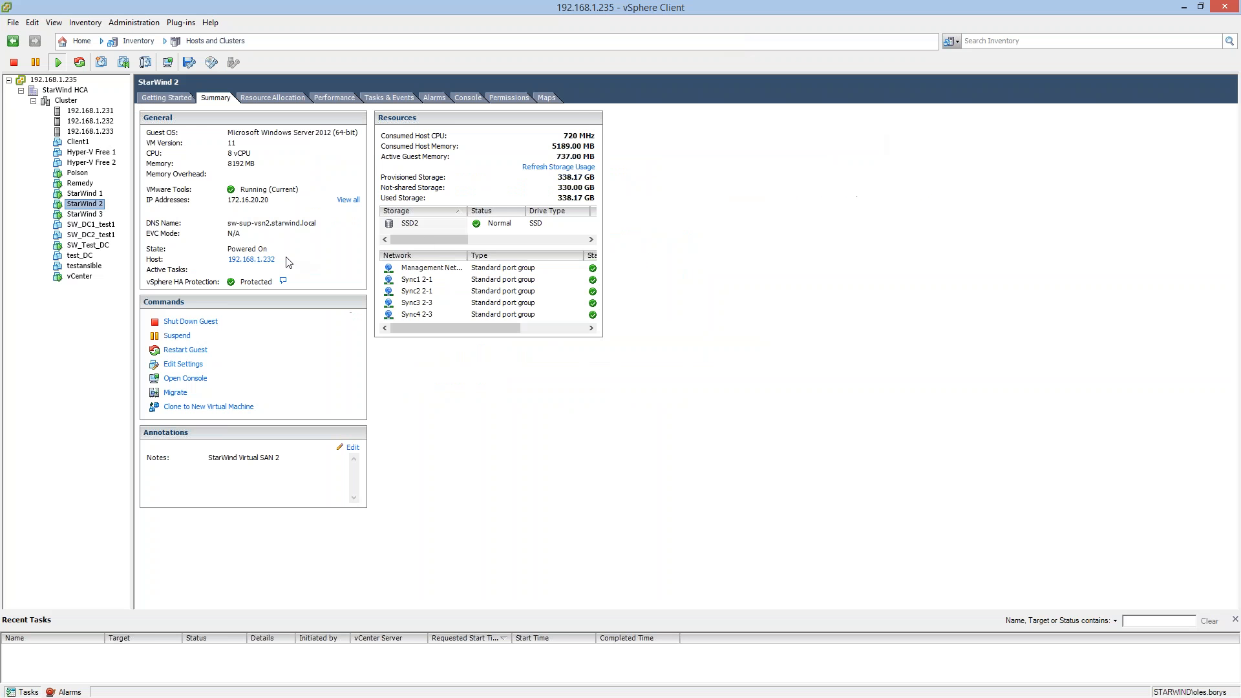
pyautogui.click(96, 111)
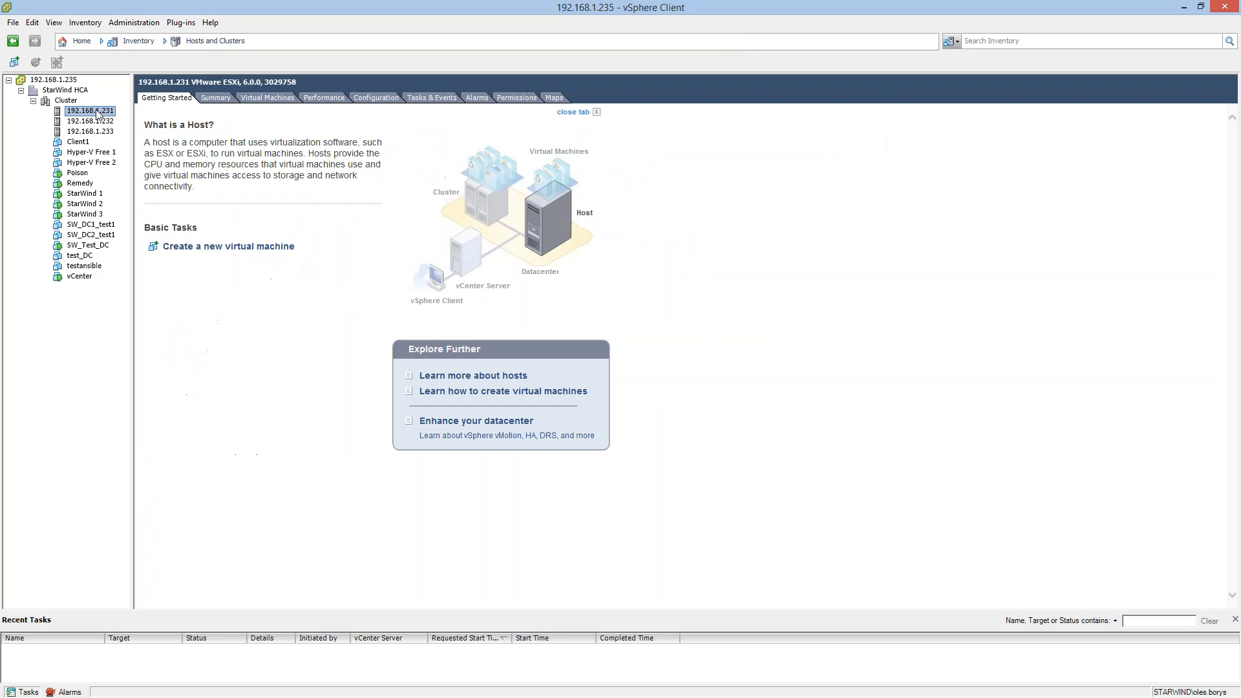
pyautogui.click(377, 98)
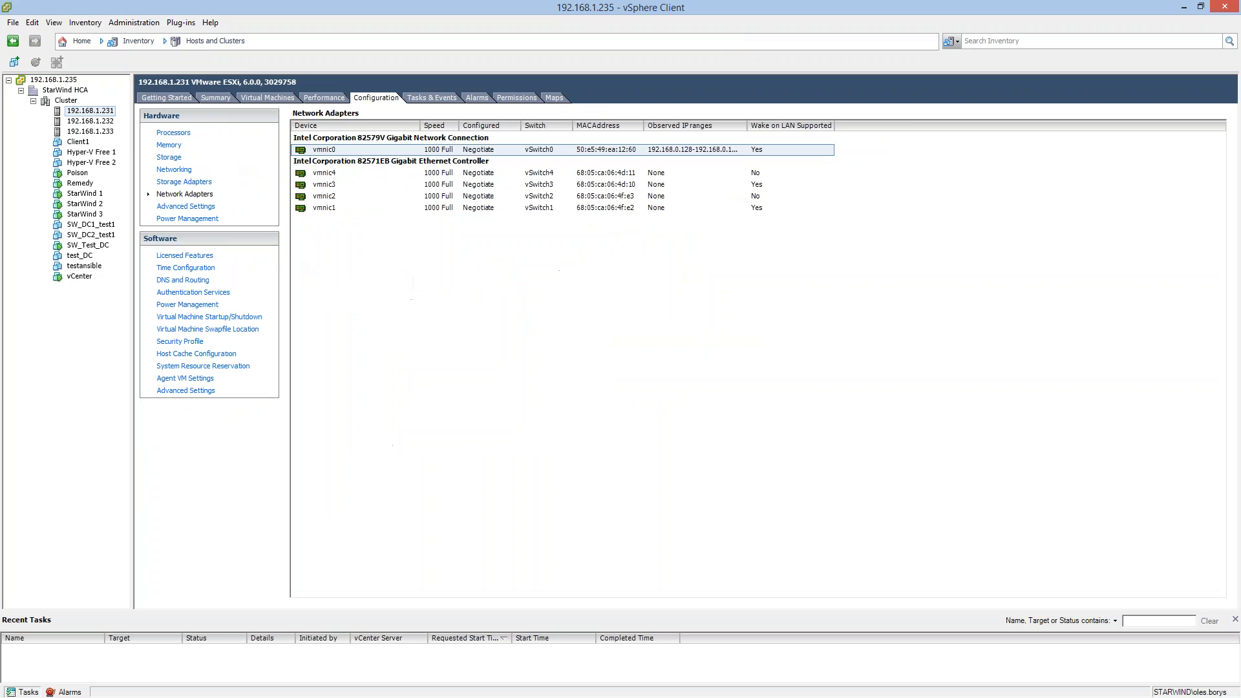
pyautogui.click(169, 172)
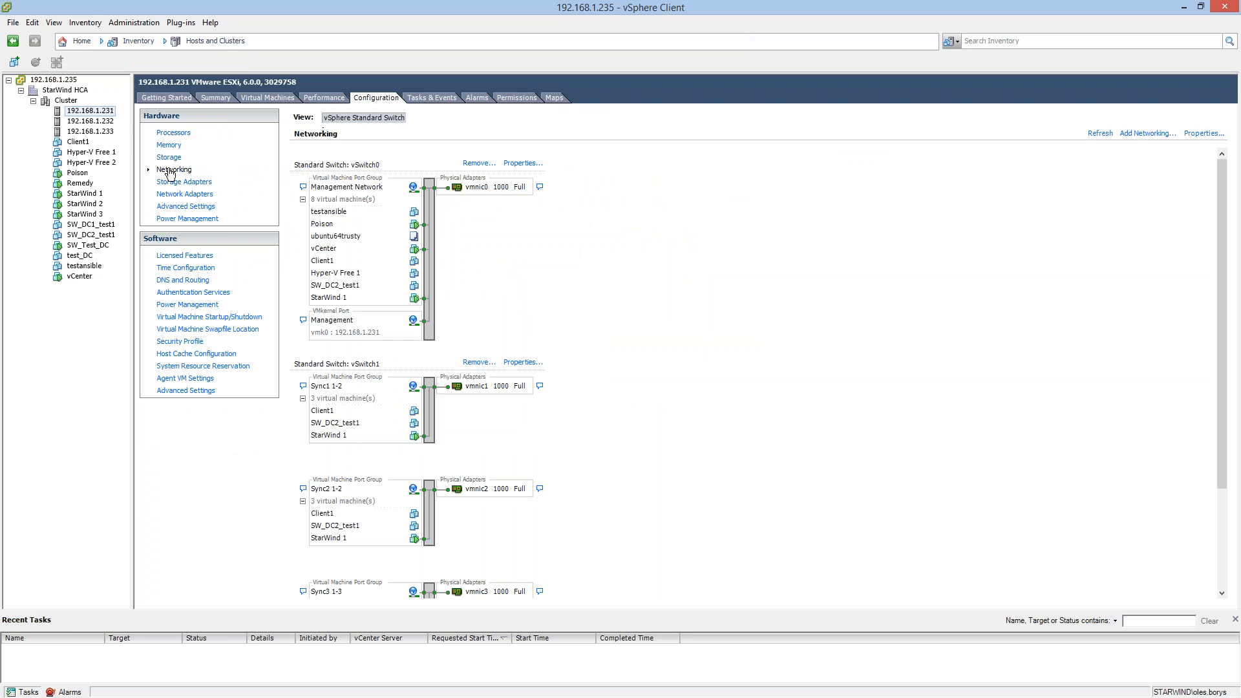
pyautogui.scroll(-3, 560, 320)
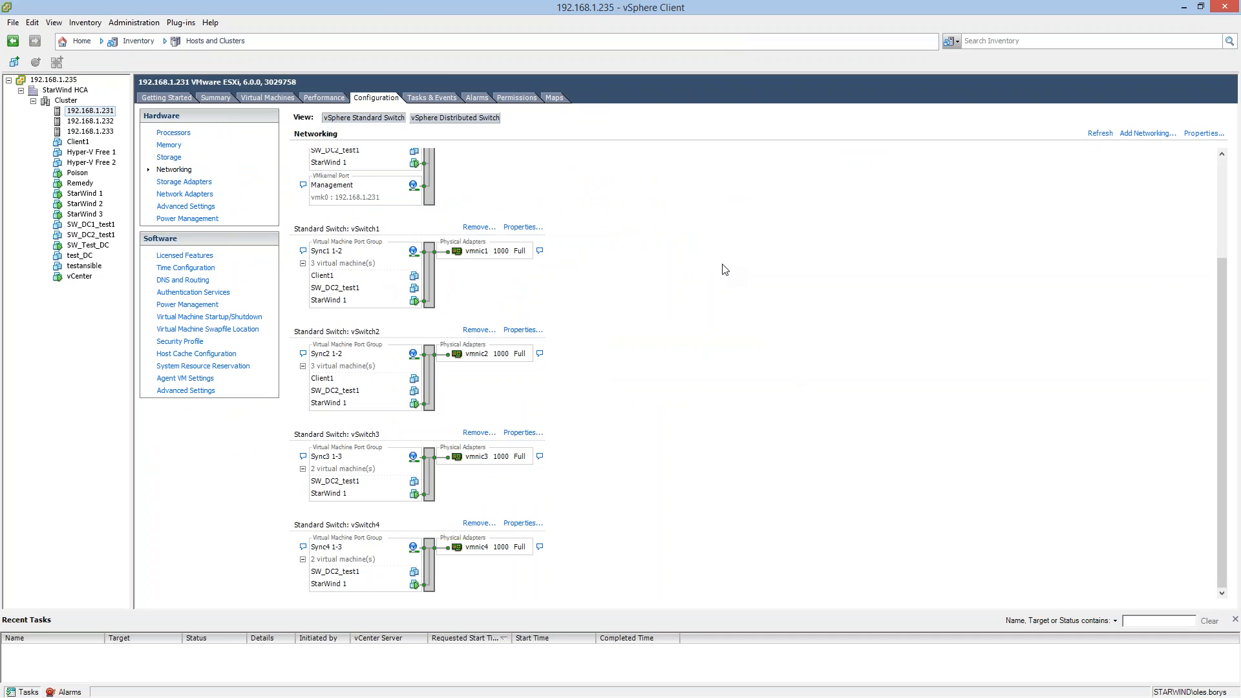
# Start adding a Virtual Machine network on host 192.168.1.231, choosing to create a new vSphere standard switch without physical adapters.
pyautogui.click(1139, 134)
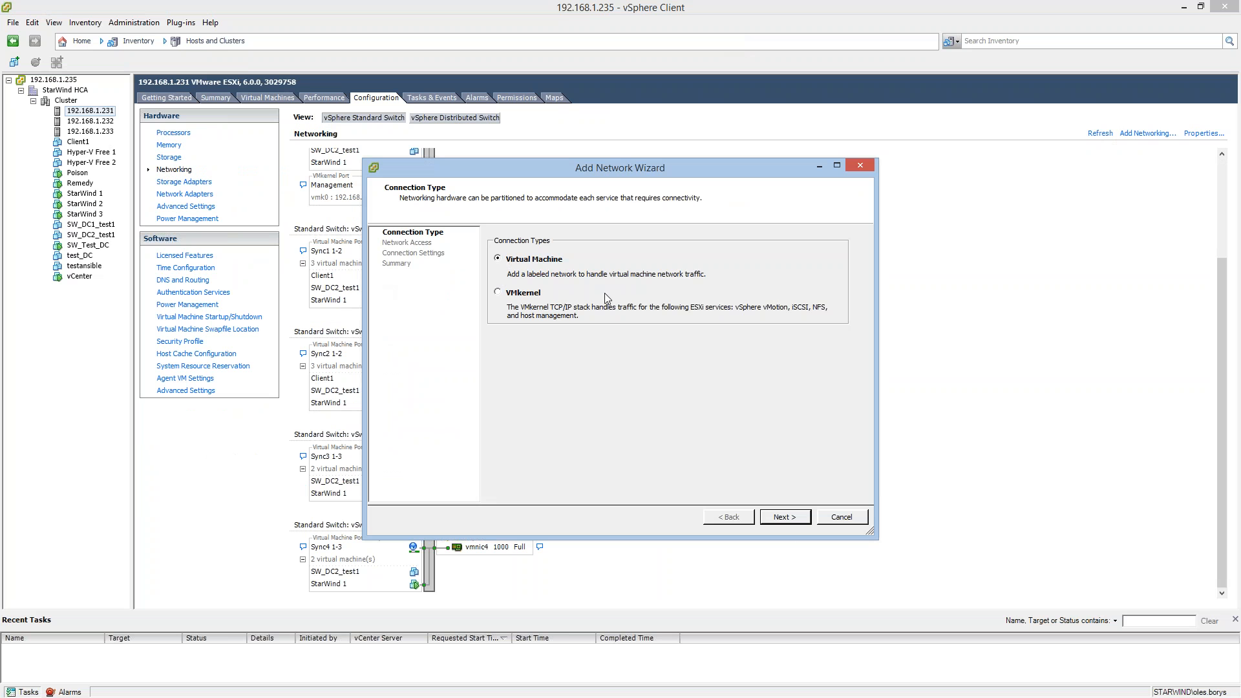
pyautogui.click(798, 519)
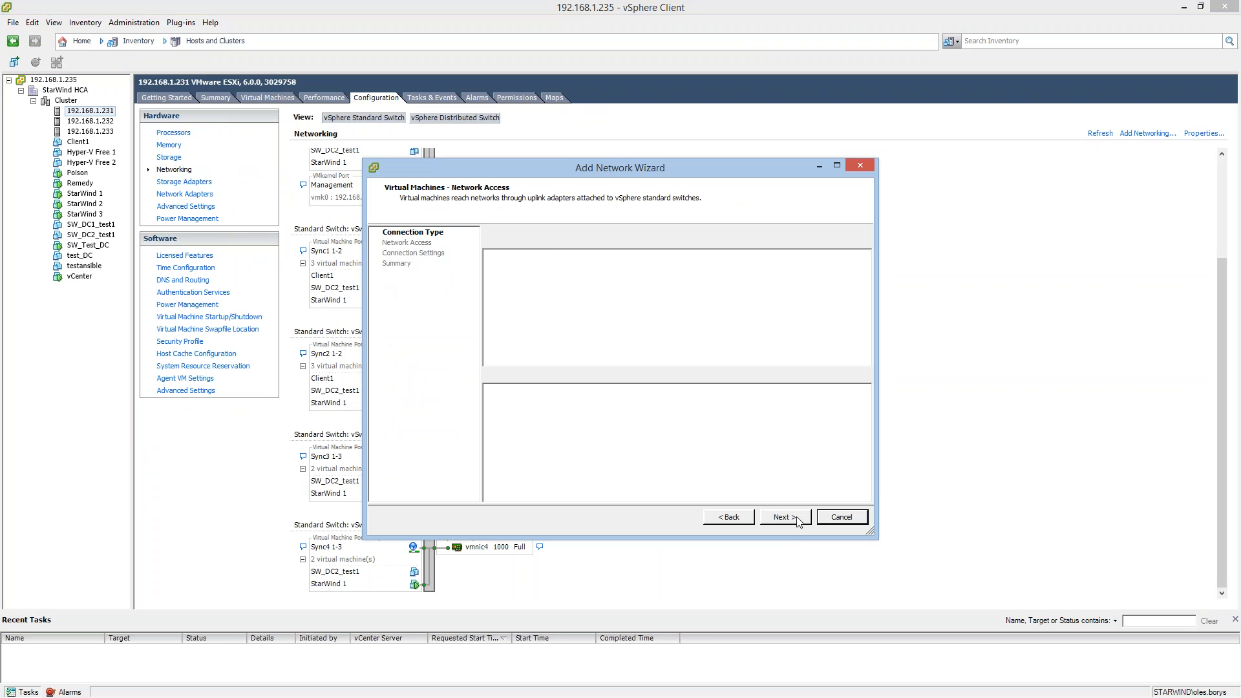
pyautogui.scroll(-3, 582, 285)
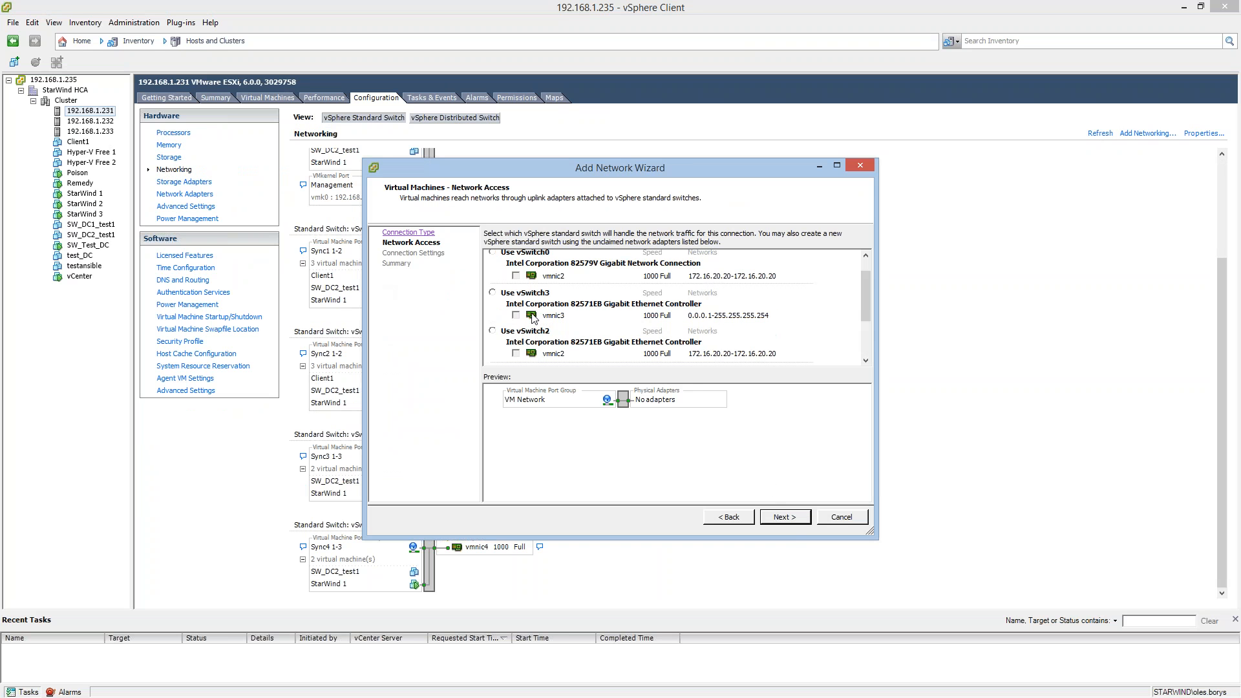
pyautogui.scroll(3, 550, 304)
pyautogui.scroll(-5, 564, 296)
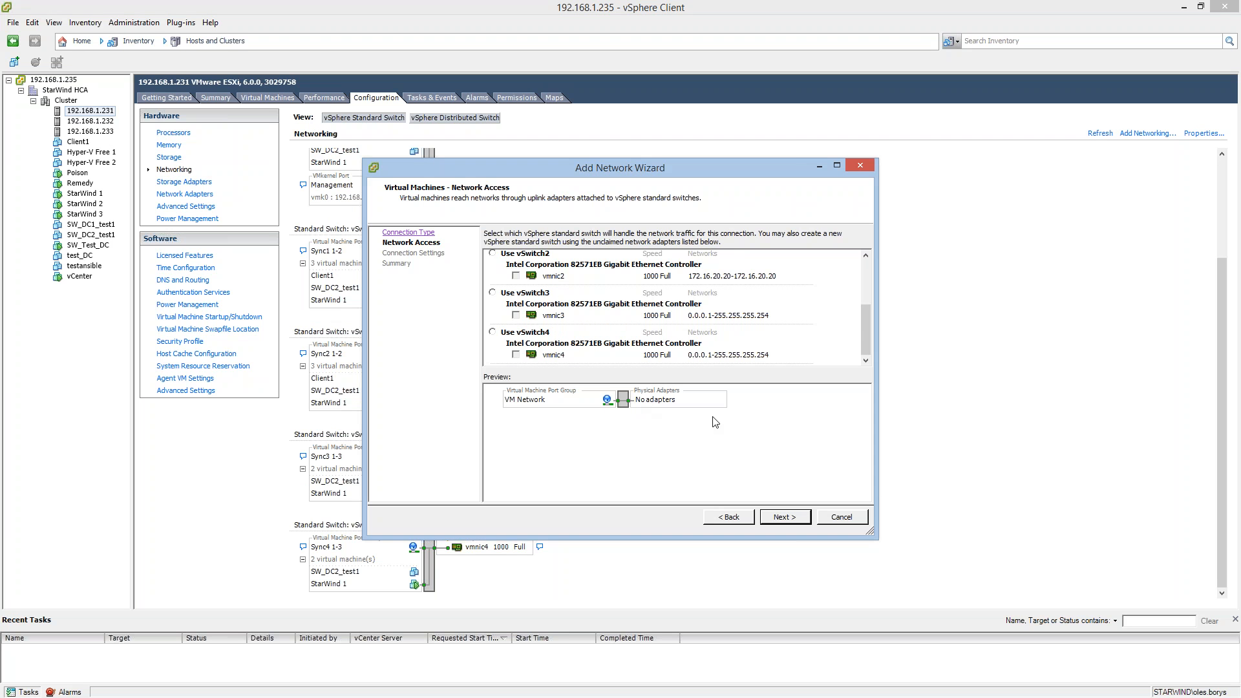
pyautogui.scroll(5, 646, 336)
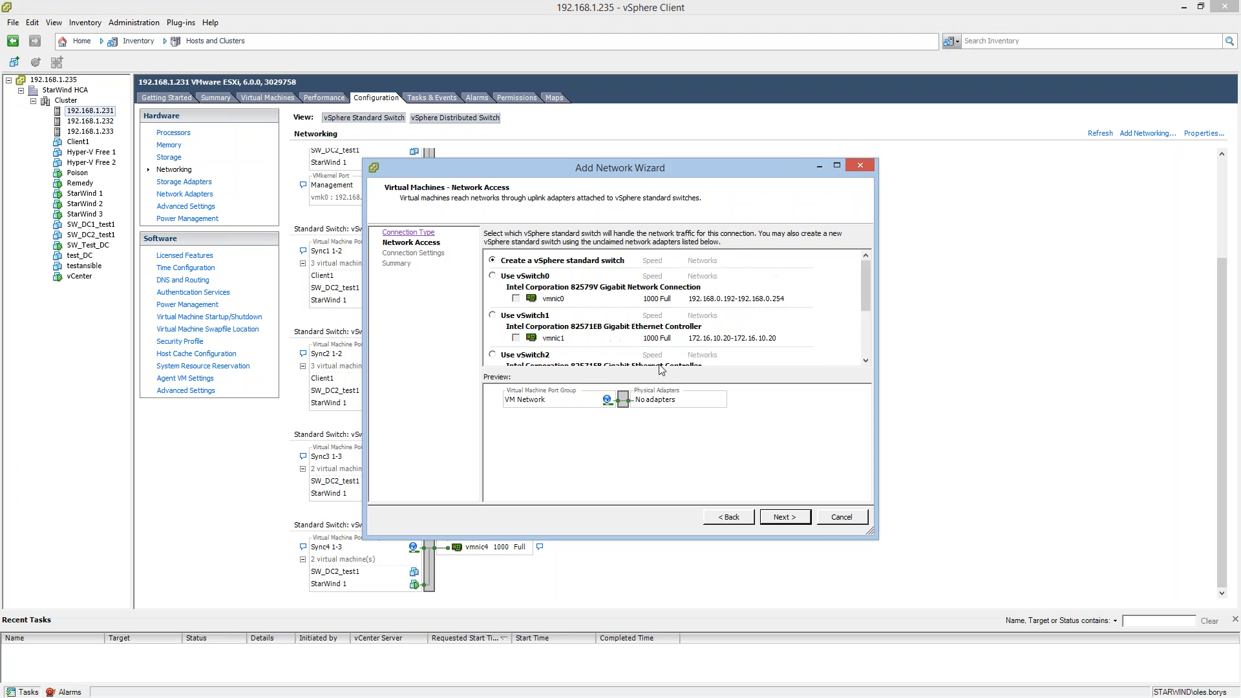
pyautogui.click(791, 517)
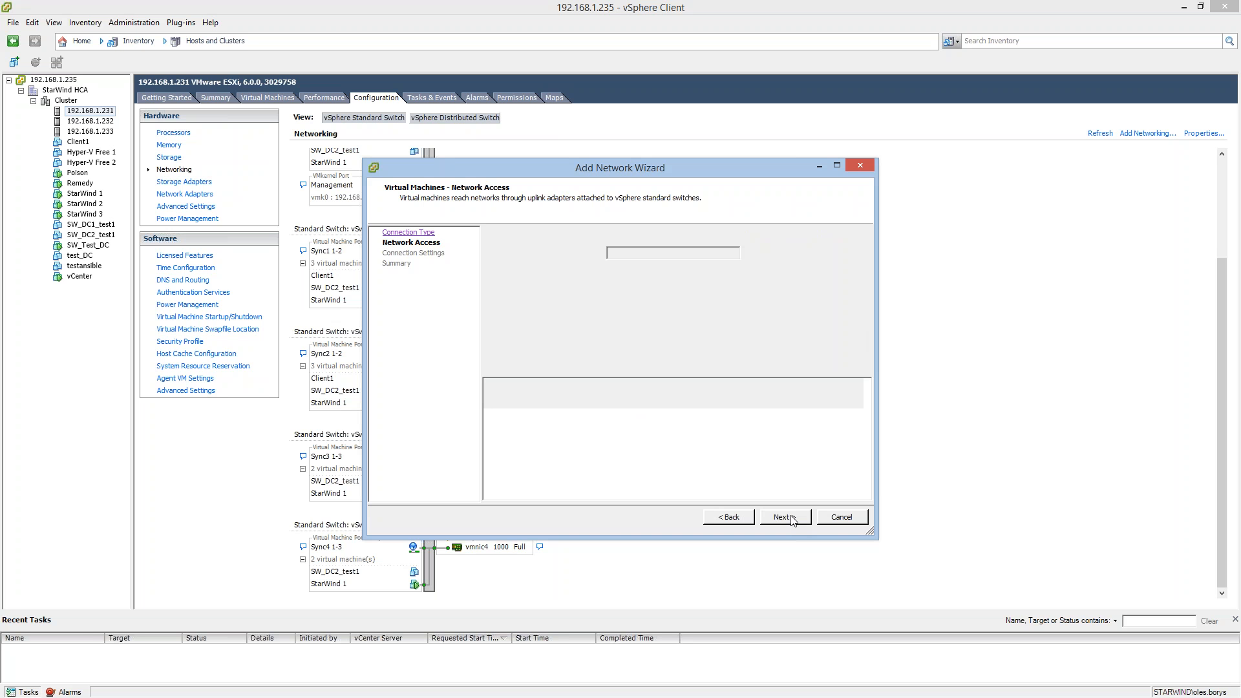
# Label the new port group "VM Network sync", leave the VLAN ID at None (0), and finish creating the switch.
pyautogui.moveTo(659, 255); pyautogui.dragTo(594, 259)
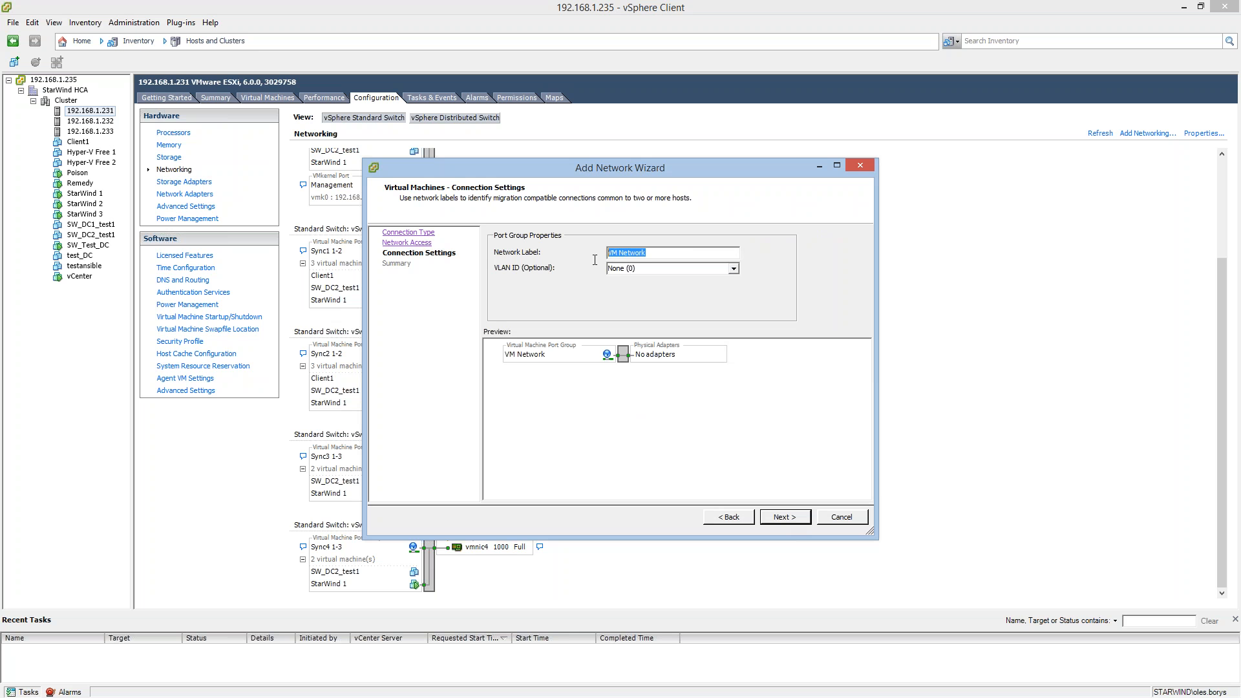
pyautogui.click(650, 254)
pyautogui.write('sync')
pyautogui.click(772, 520)
pyautogui.click(785, 517)
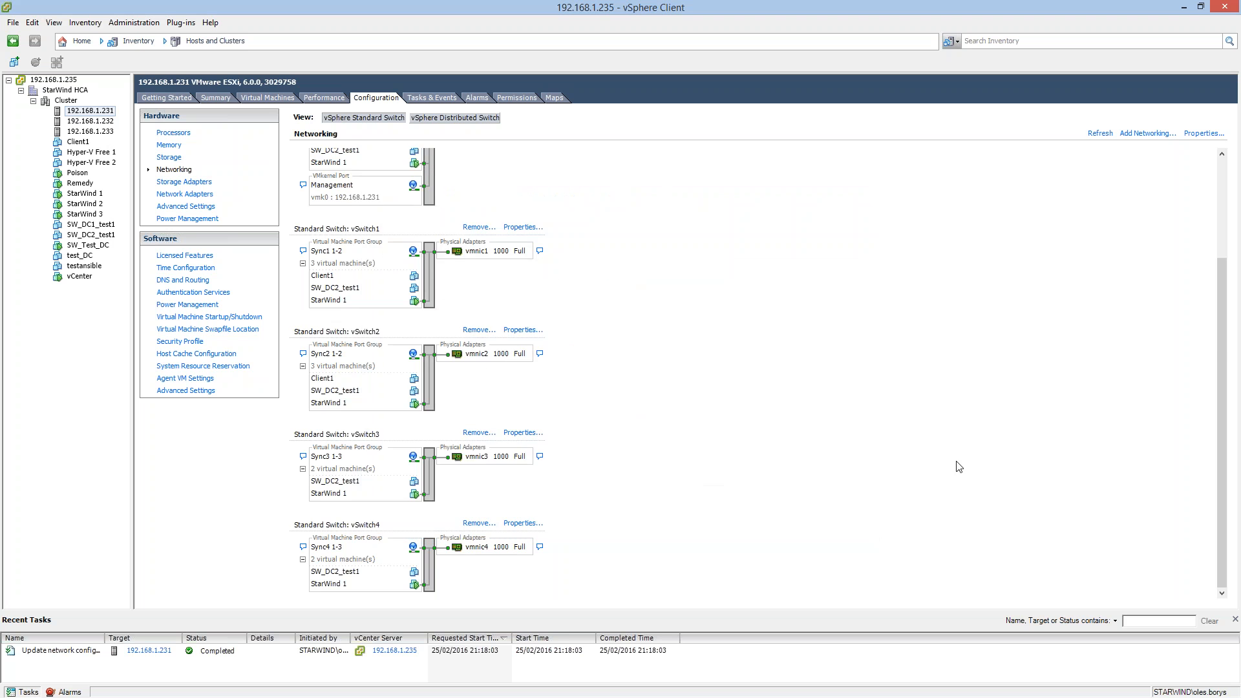
# Start adding a VMkernel port to vSwitch5 and give it the network label "VMkernel sync".
pyautogui.moveTo(1224, 343); pyautogui.dragTo(1224, 470)
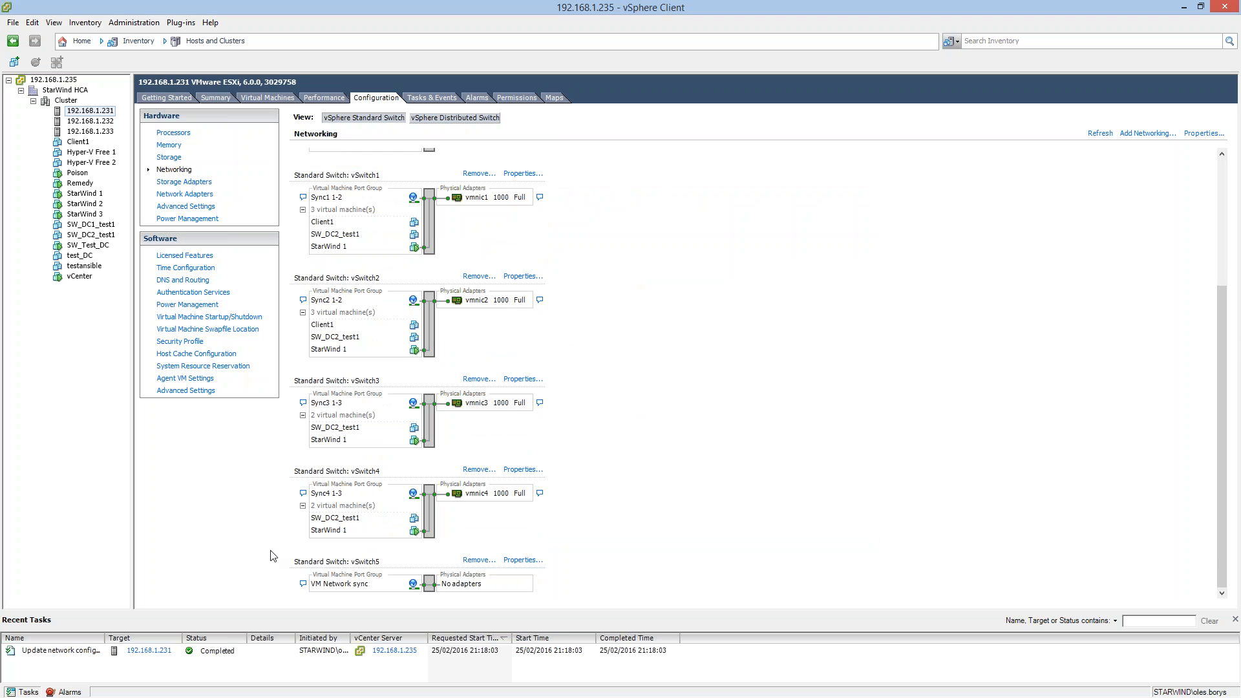
pyautogui.click(525, 561)
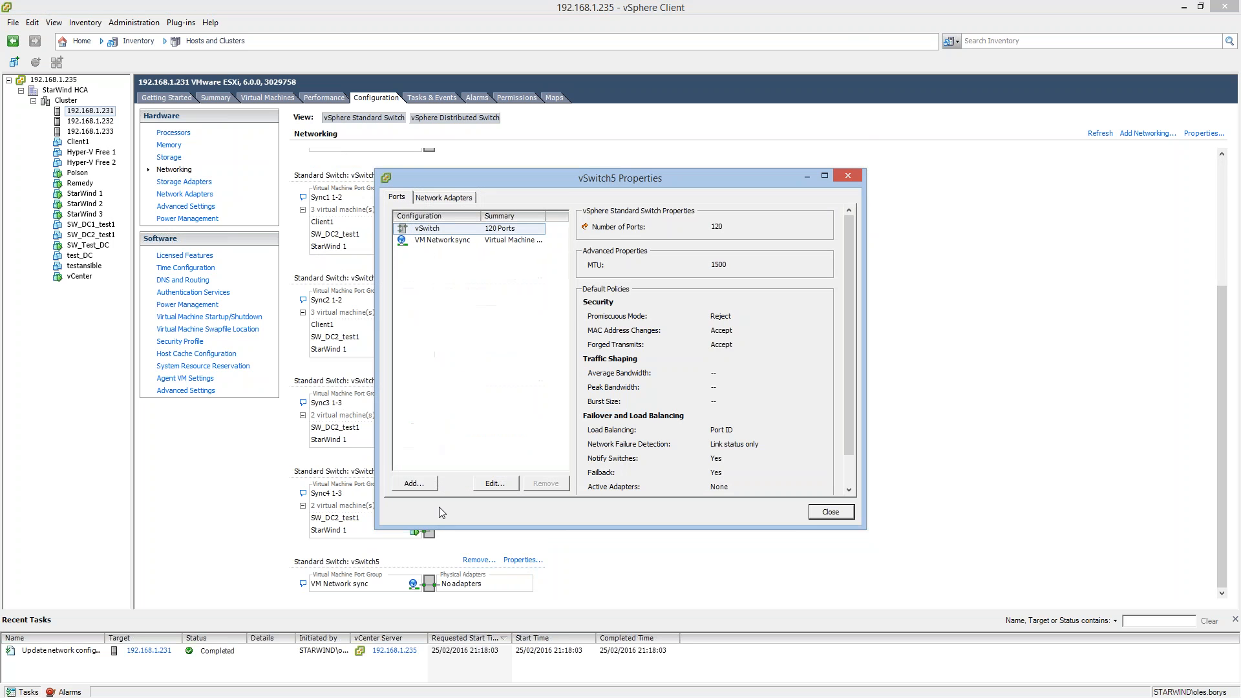
pyautogui.click(414, 485)
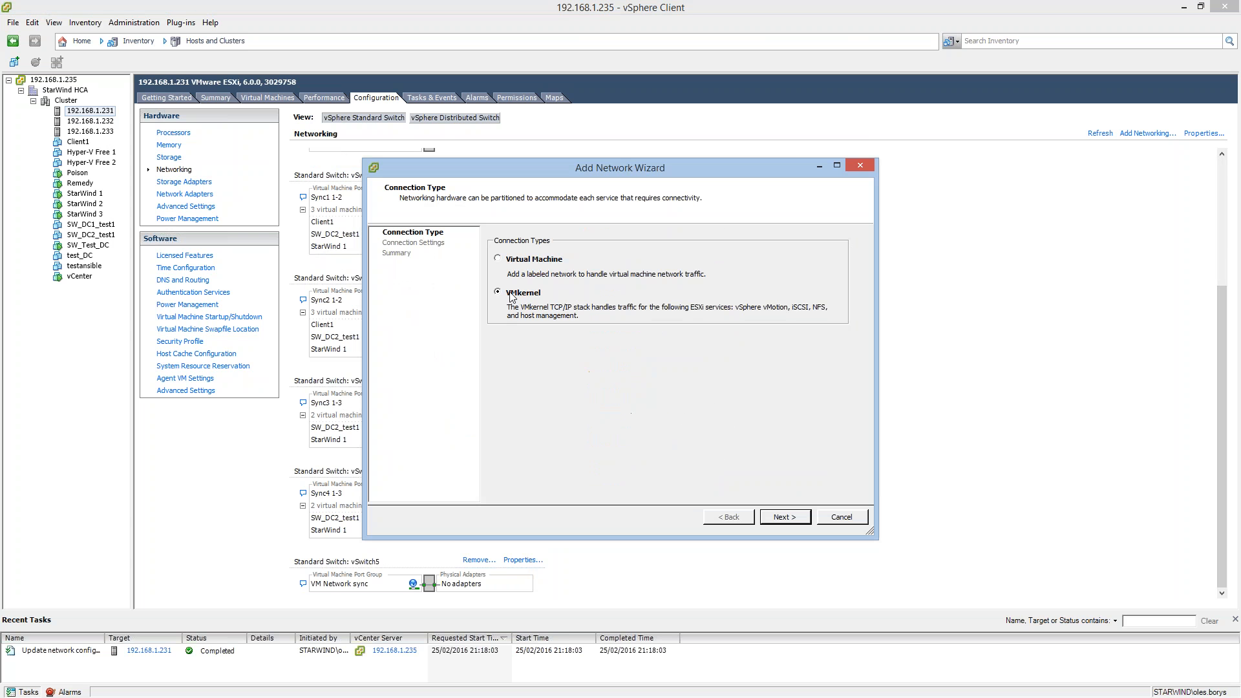
pyautogui.click(784, 517)
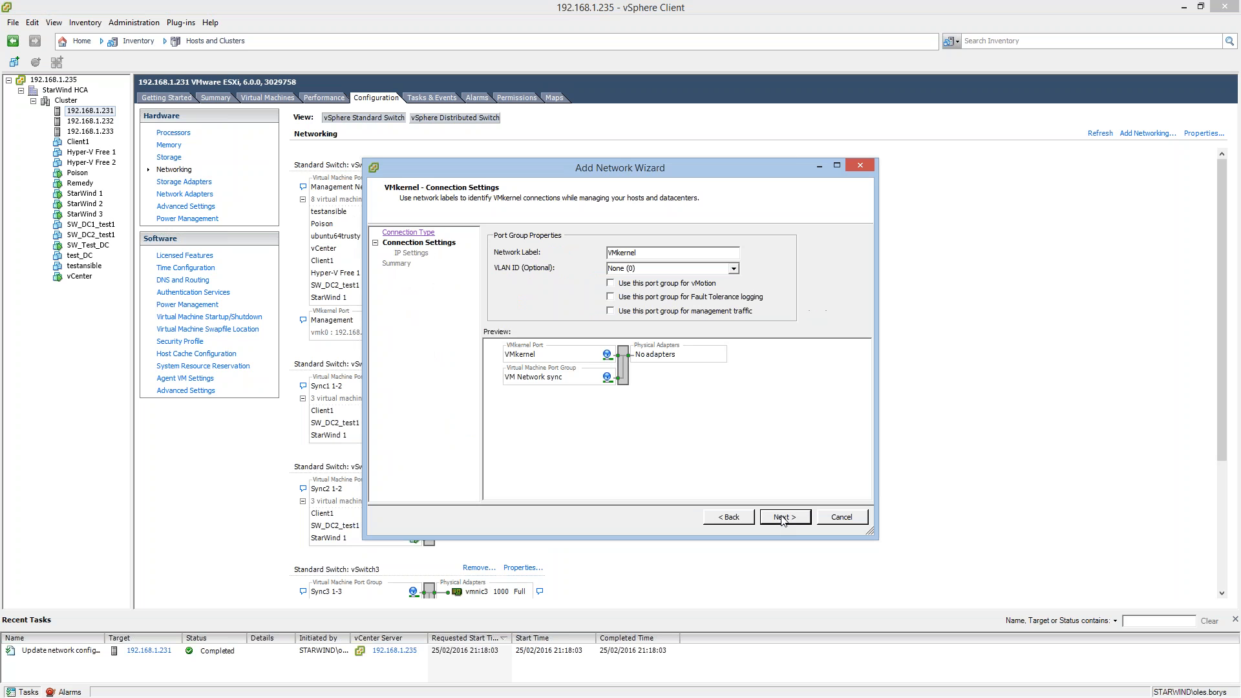
pyautogui.click(639, 253)
pyautogui.click(775, 521)
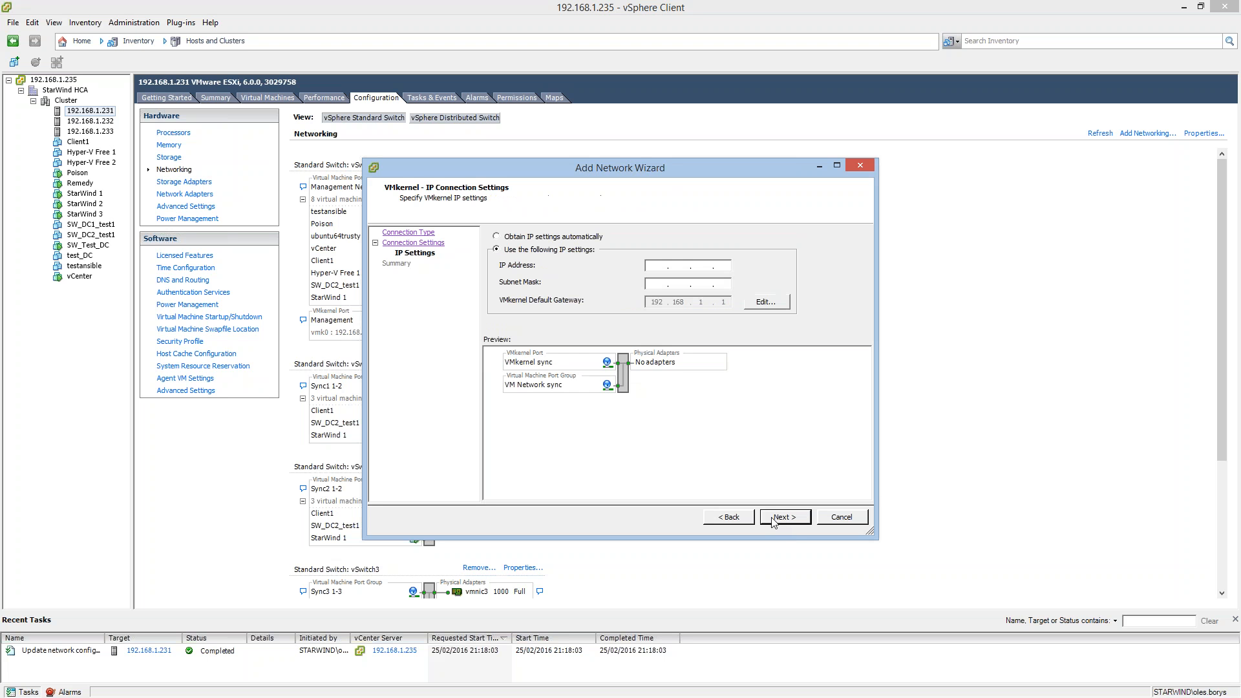
# Set the VMkernel port's IP address to 172.16.10.10 with subnet mask 255.255.255.0, and finish adding it to the switch.
pyautogui.click(665, 267)
pyautogui.write('17216')
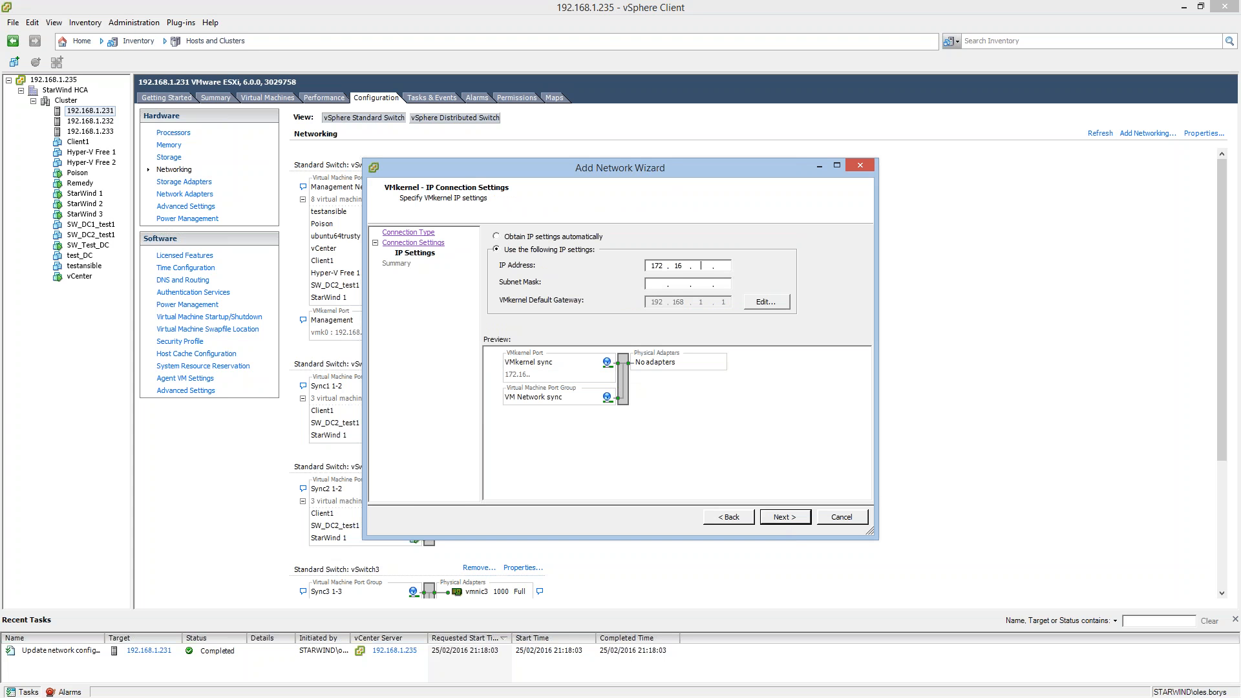
pyautogui.write('.10.10255.255.255.0')
pyautogui.click(786, 518)
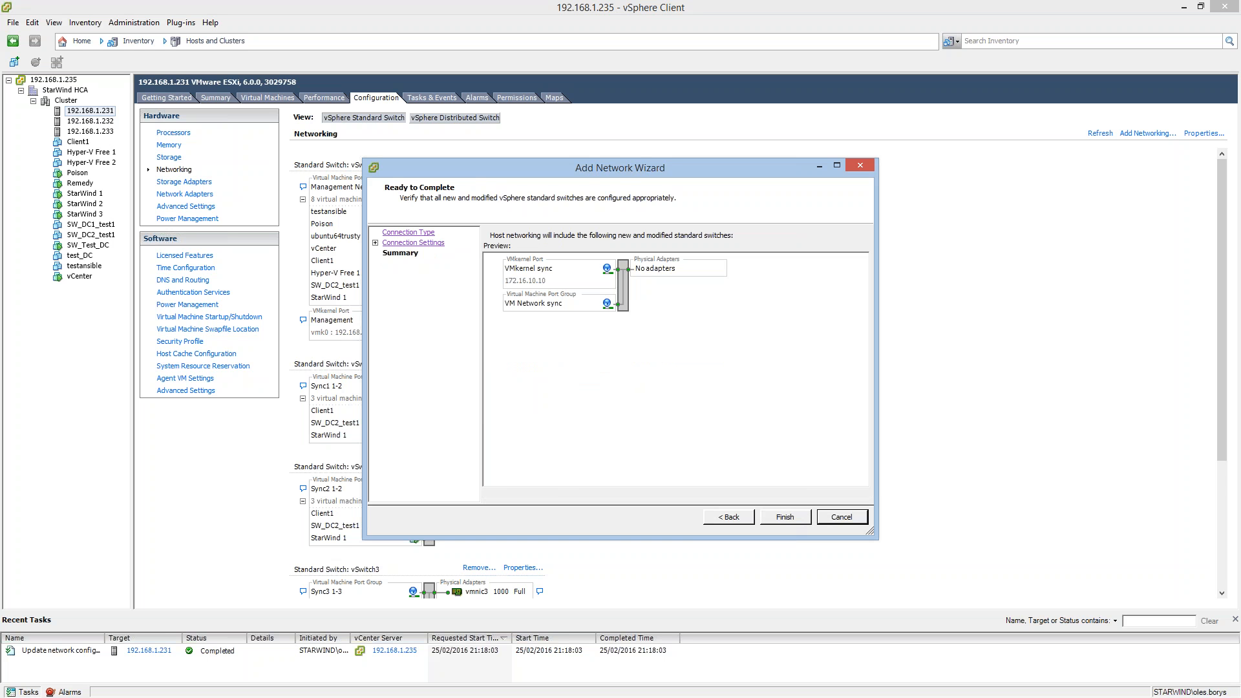
pyautogui.click(785, 517)
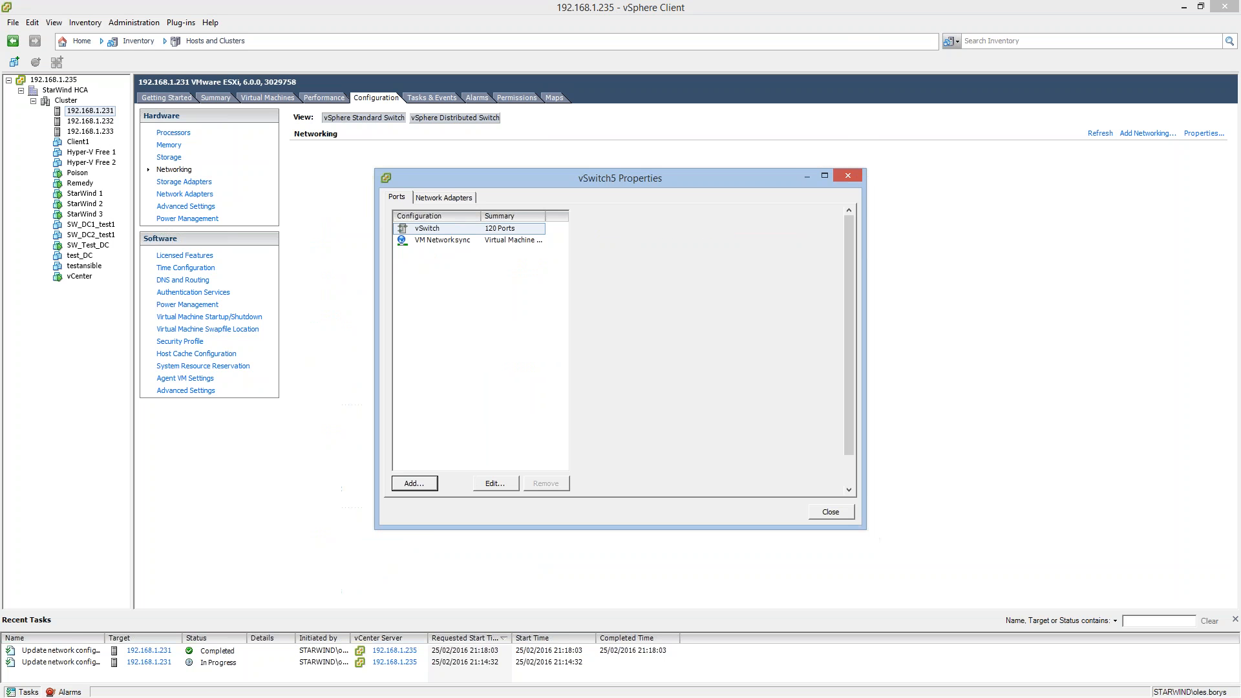
pyautogui.click(831, 513)
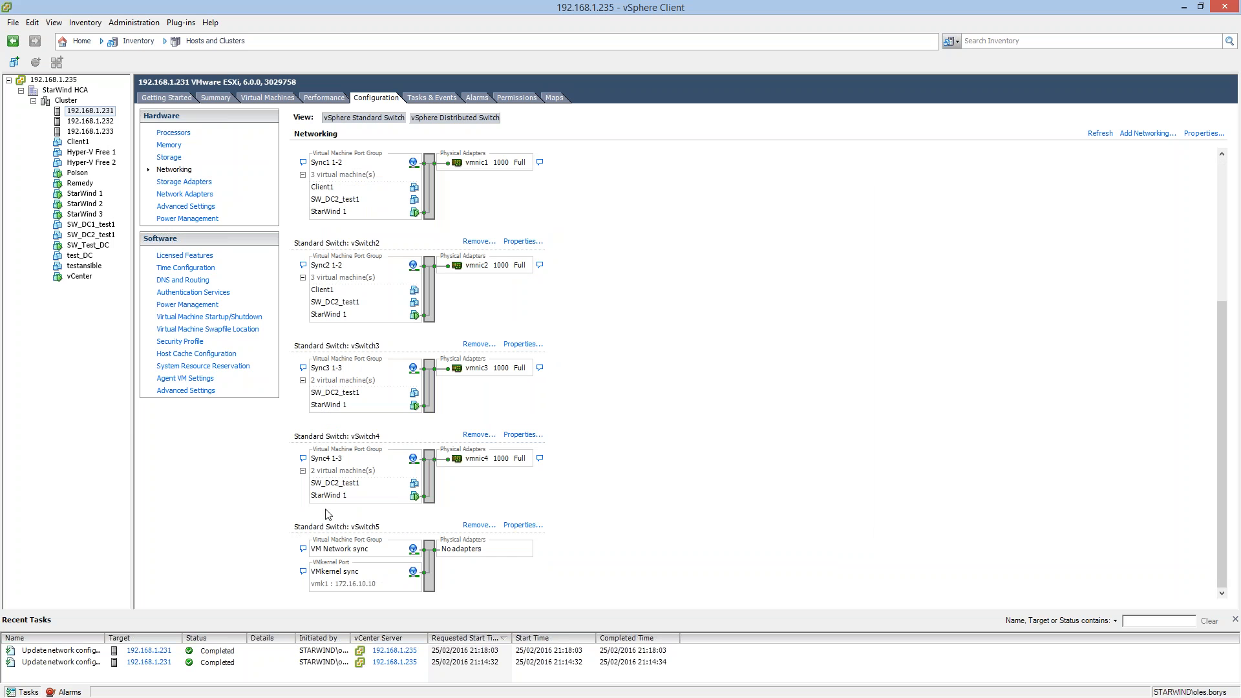
# Open the StarWind 1 virtual machine's settings and examine network adapters 1 to 5.
pyautogui.rightClick(76, 198)
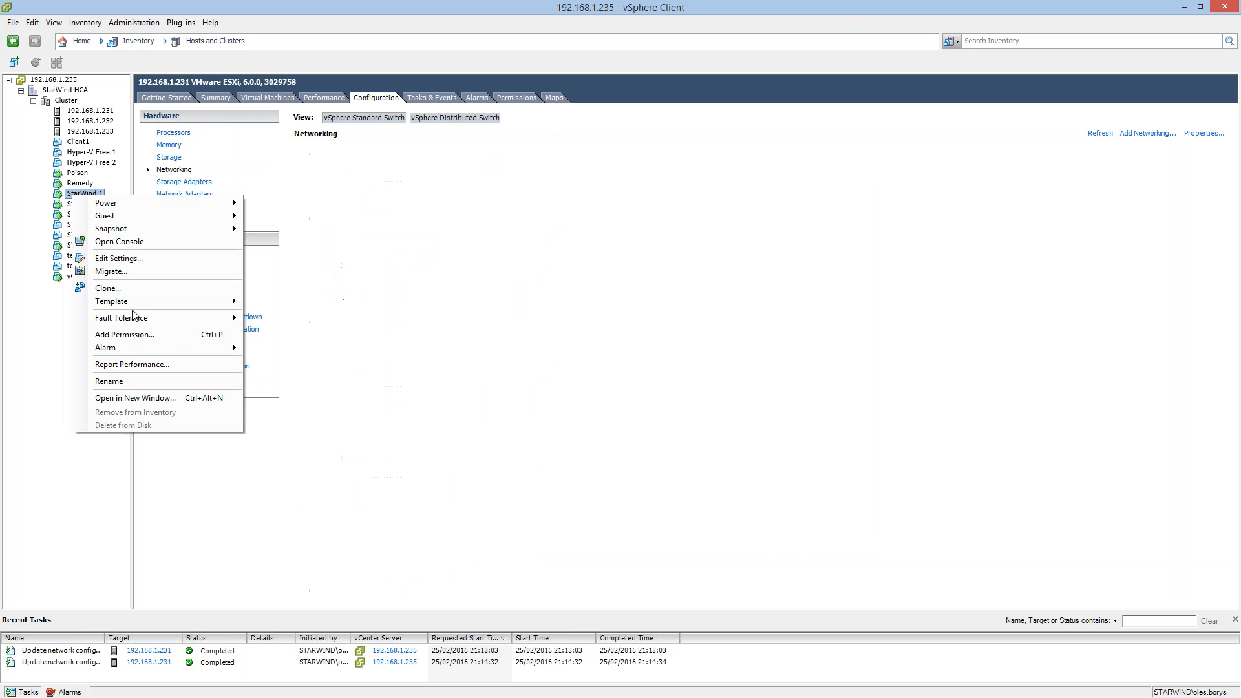
pyautogui.click(121, 260)
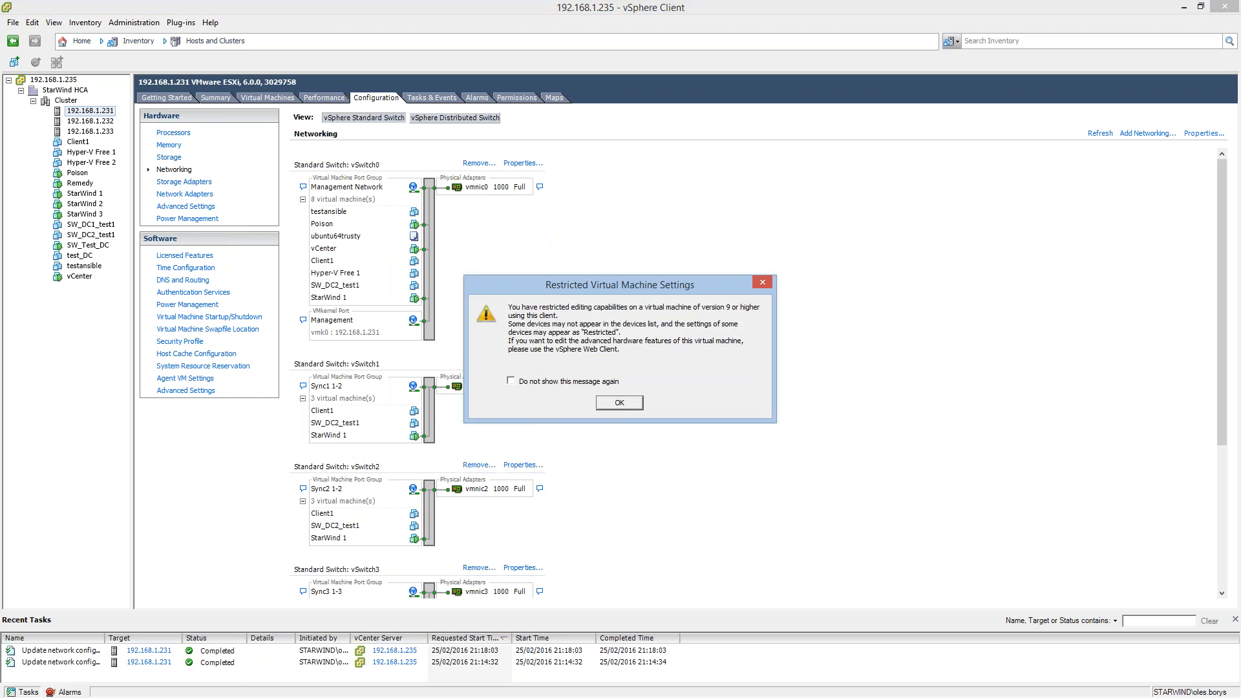
pyautogui.click(622, 404)
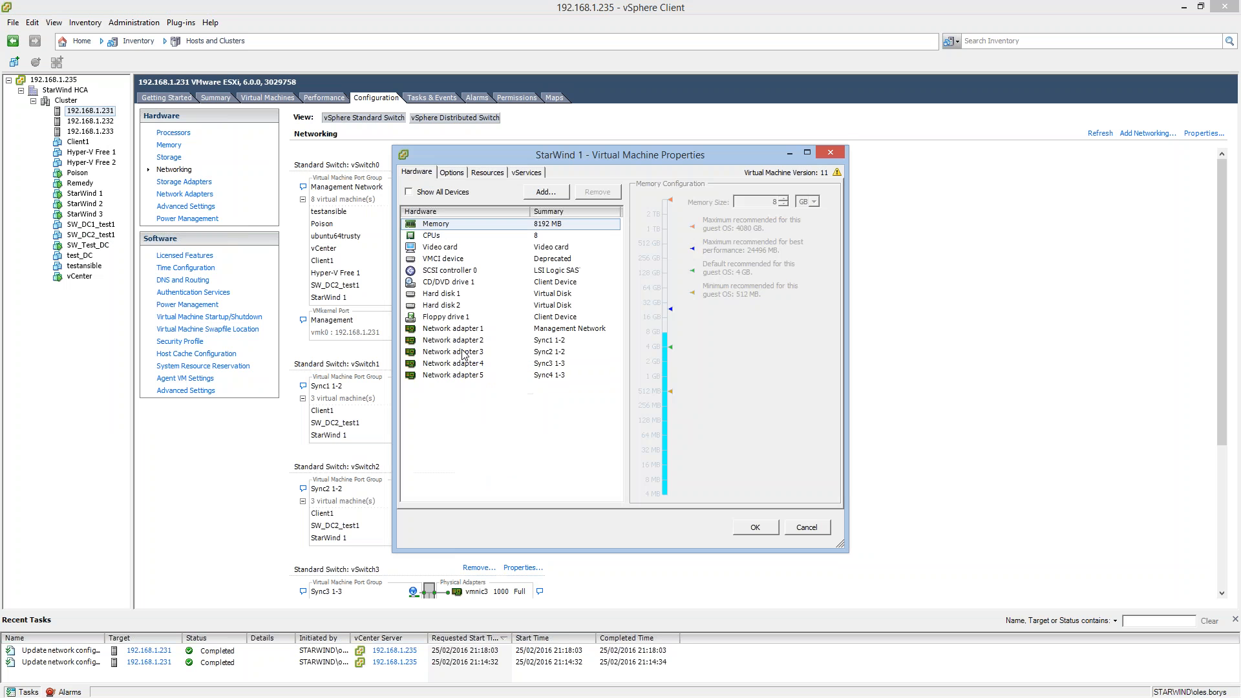
pyautogui.click(451, 330)
pyautogui.click(449, 339)
pyautogui.click(450, 352)
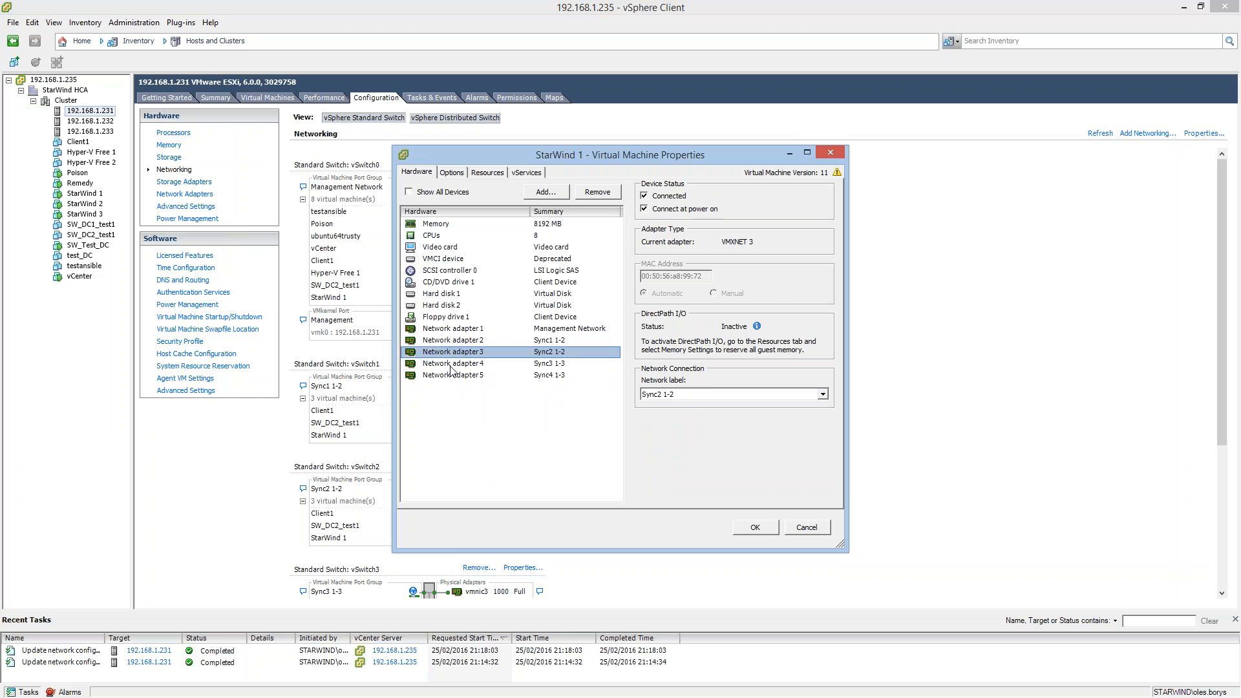
pyautogui.click(450, 364)
pyautogui.click(451, 375)
# Try to add a VMXNET 3 Ethernet adapter connected to VM Network sync to StarWind 1, and close the machine's settings.
pyautogui.click(544, 192)
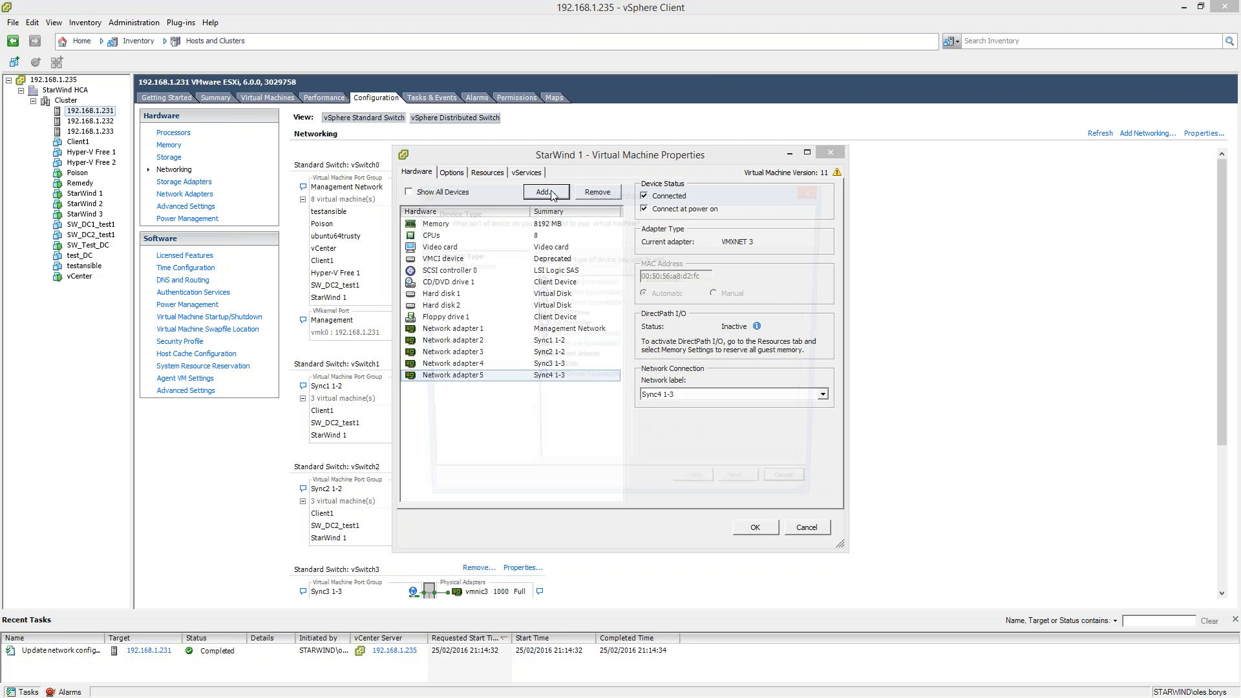
pyautogui.click(568, 359)
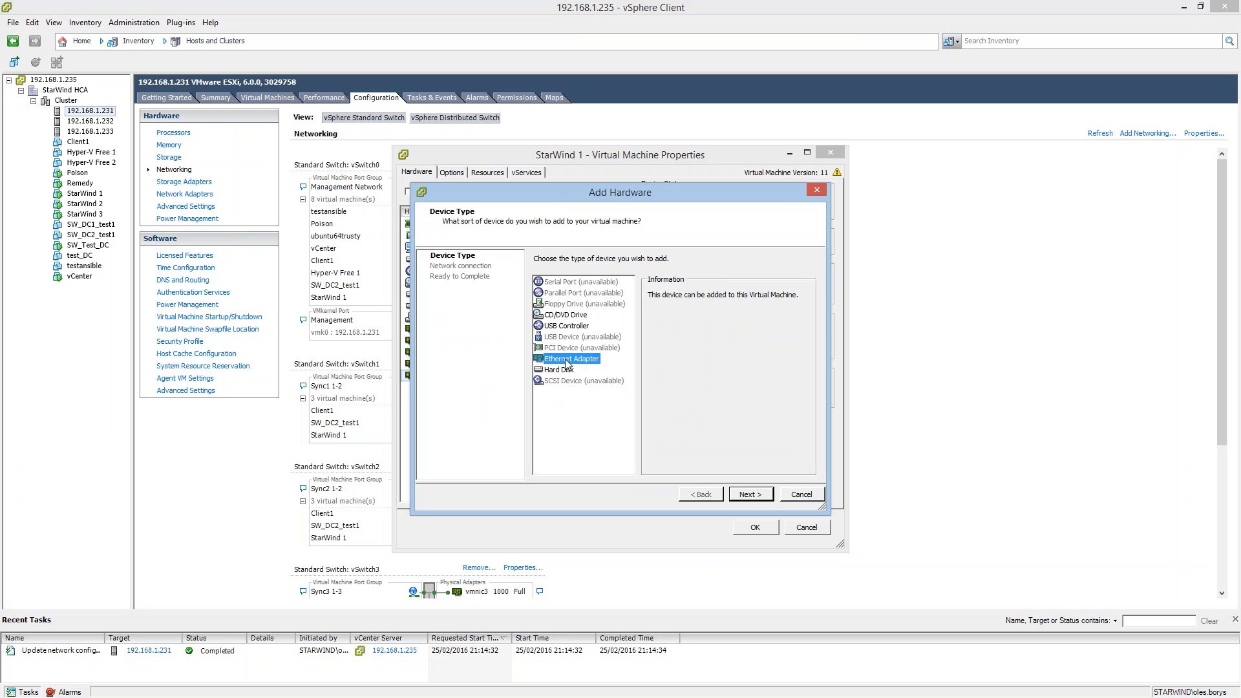
pyautogui.click(750, 495)
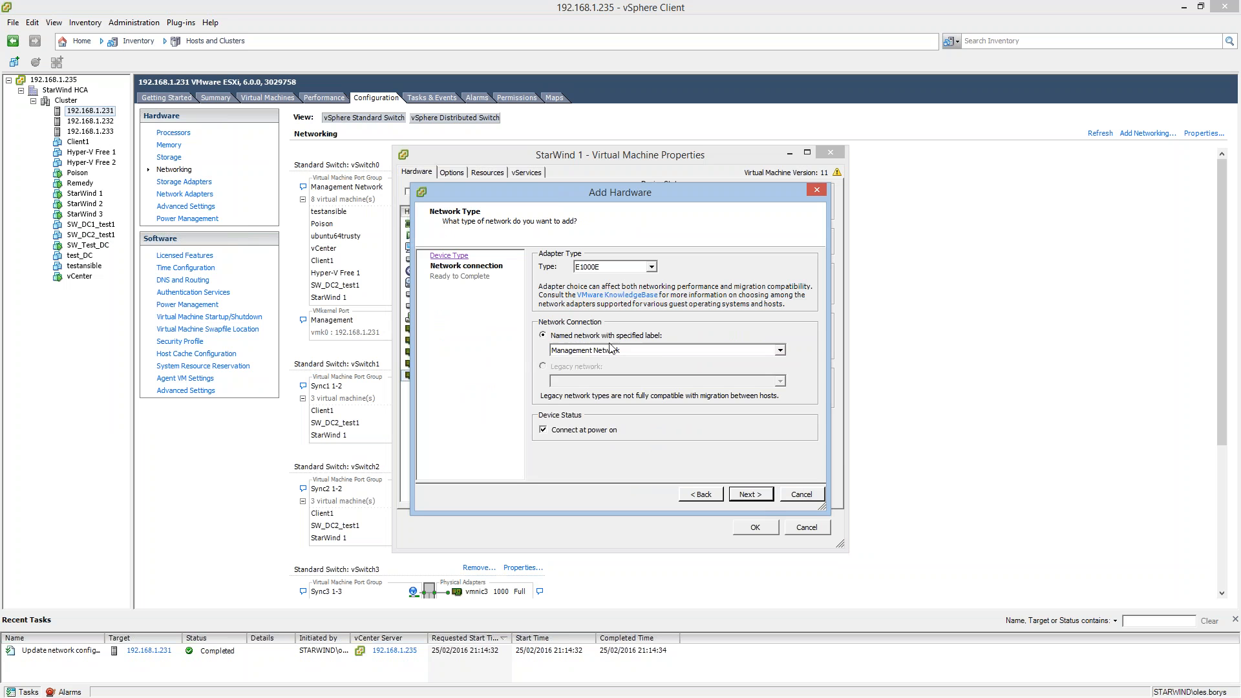
pyautogui.click(658, 353)
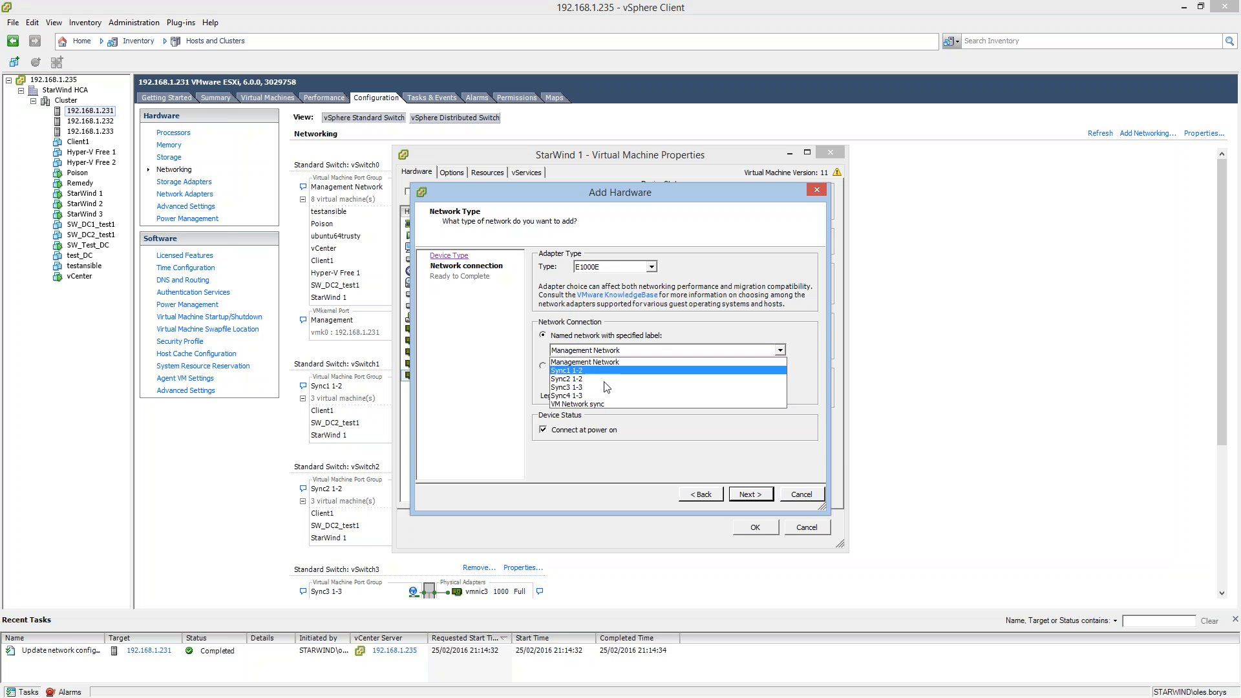
pyautogui.click(585, 405)
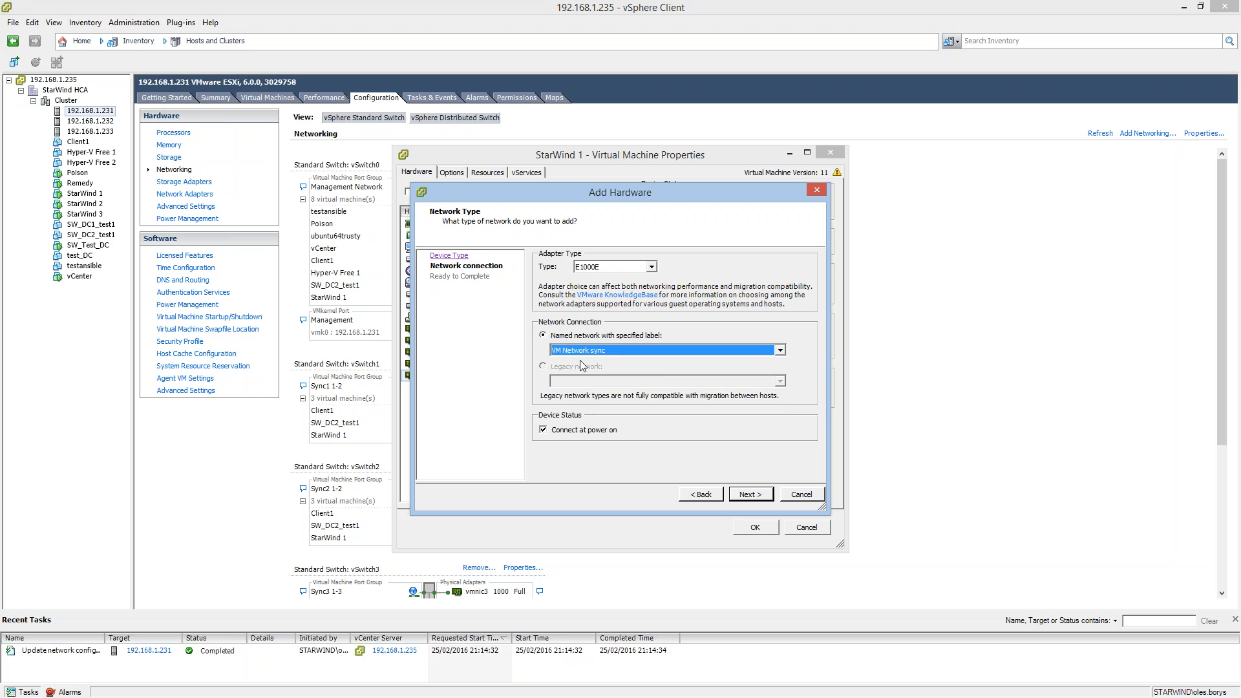
pyautogui.click(652, 267)
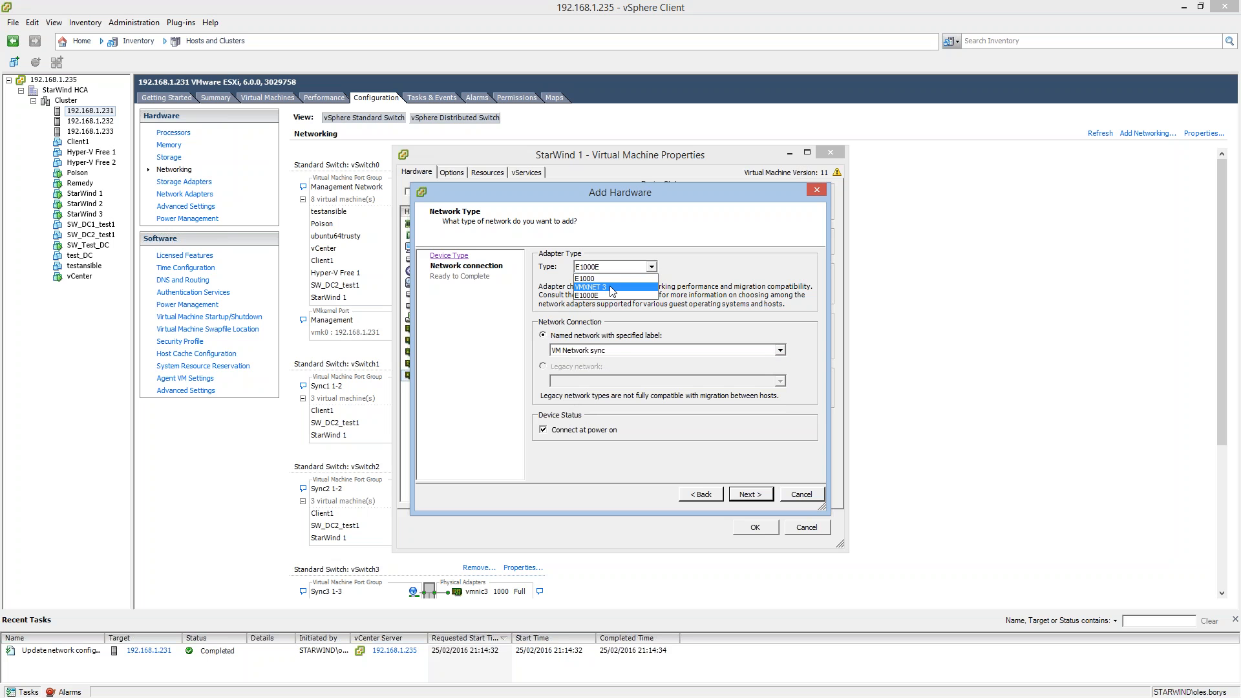
pyautogui.click(612, 288)
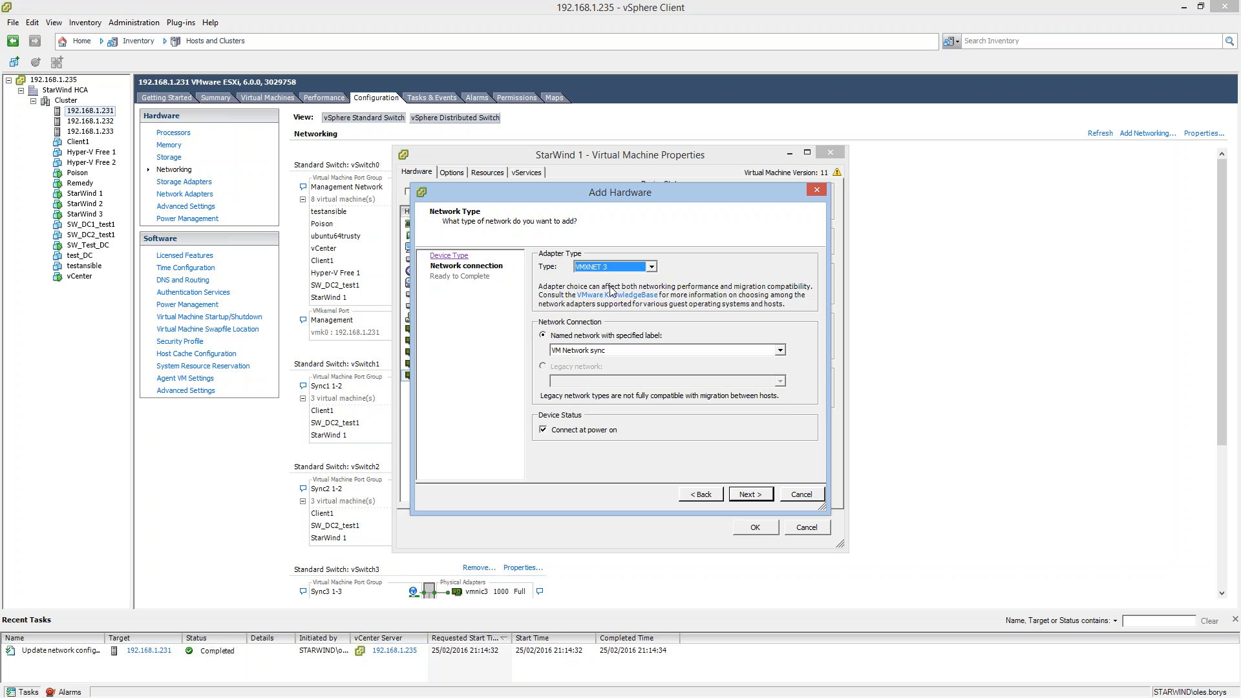
pyautogui.click(760, 494)
pyautogui.click(796, 496)
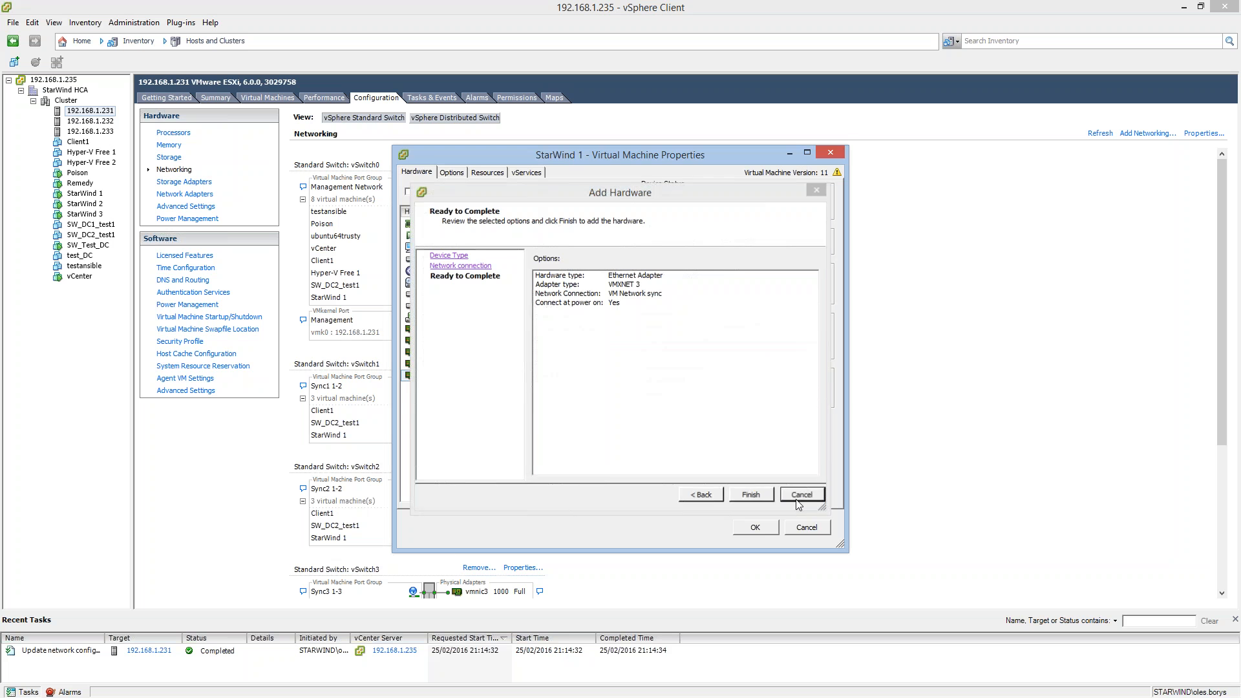
pyautogui.click(755, 528)
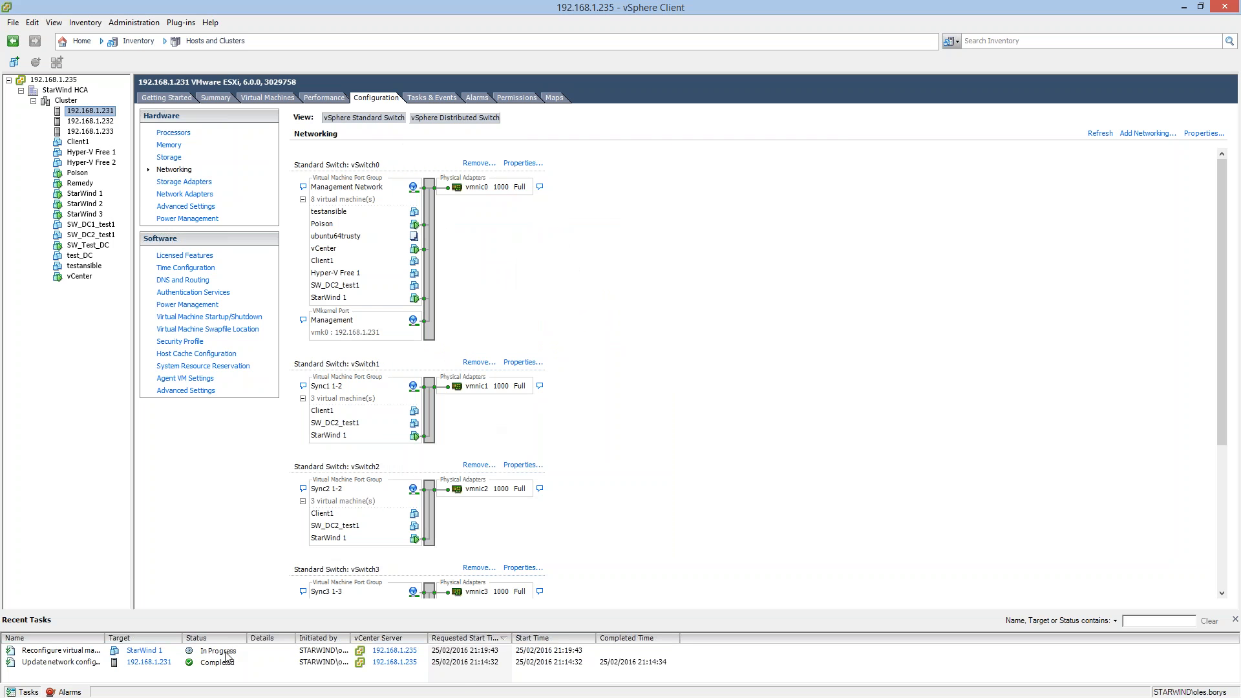
# Switch to the sw-sup-vsn2 remote session, select imagefile4 under test datastore, and view the server's network connections.
pyautogui.scroll(-4, 427, 503)
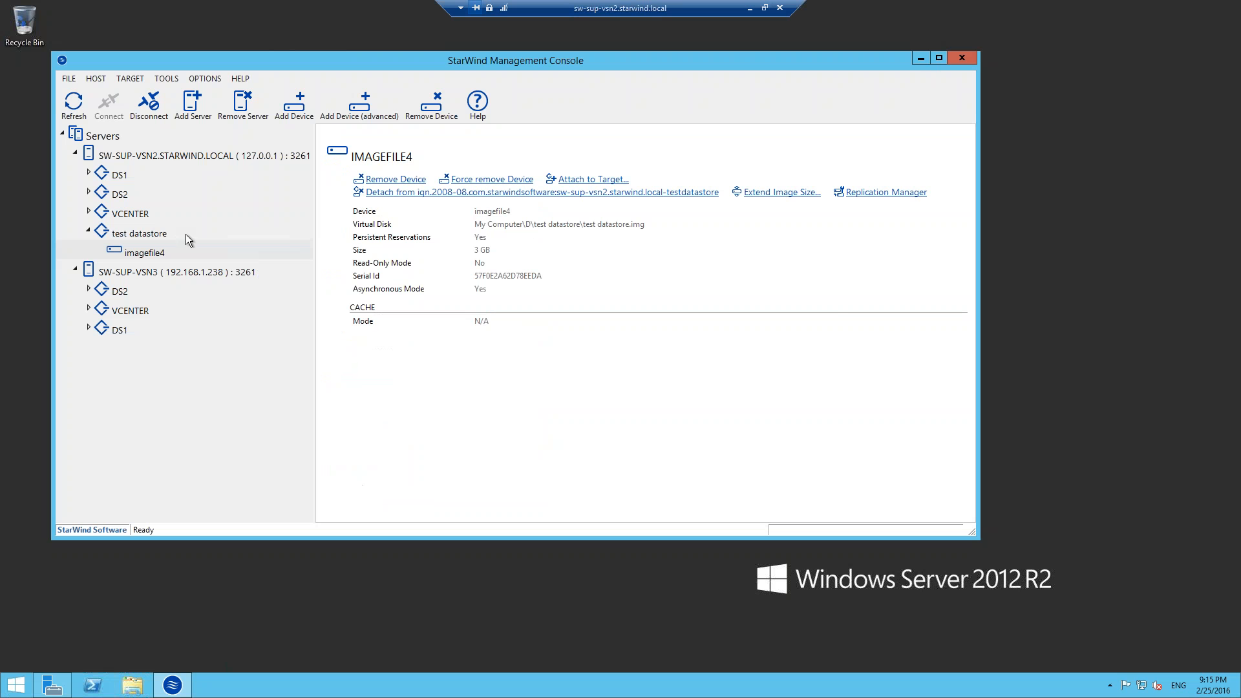
pyautogui.click(162, 234)
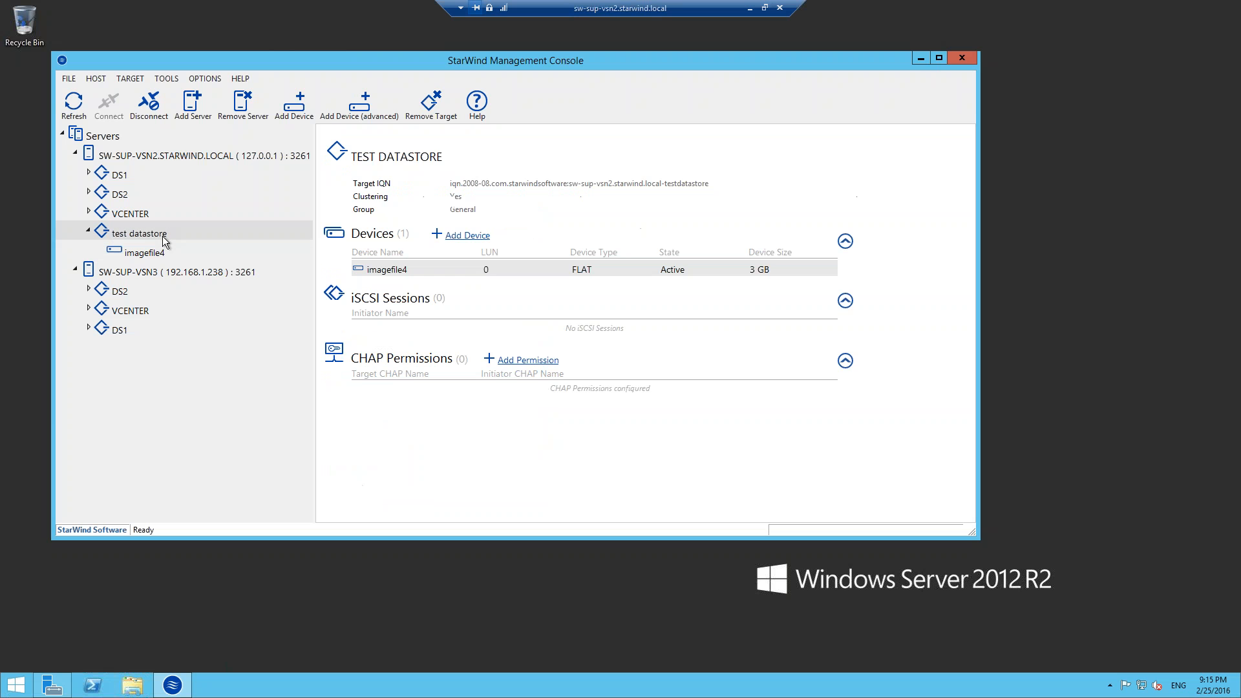
pyautogui.click(144, 252)
pyautogui.rightClick(1140, 688)
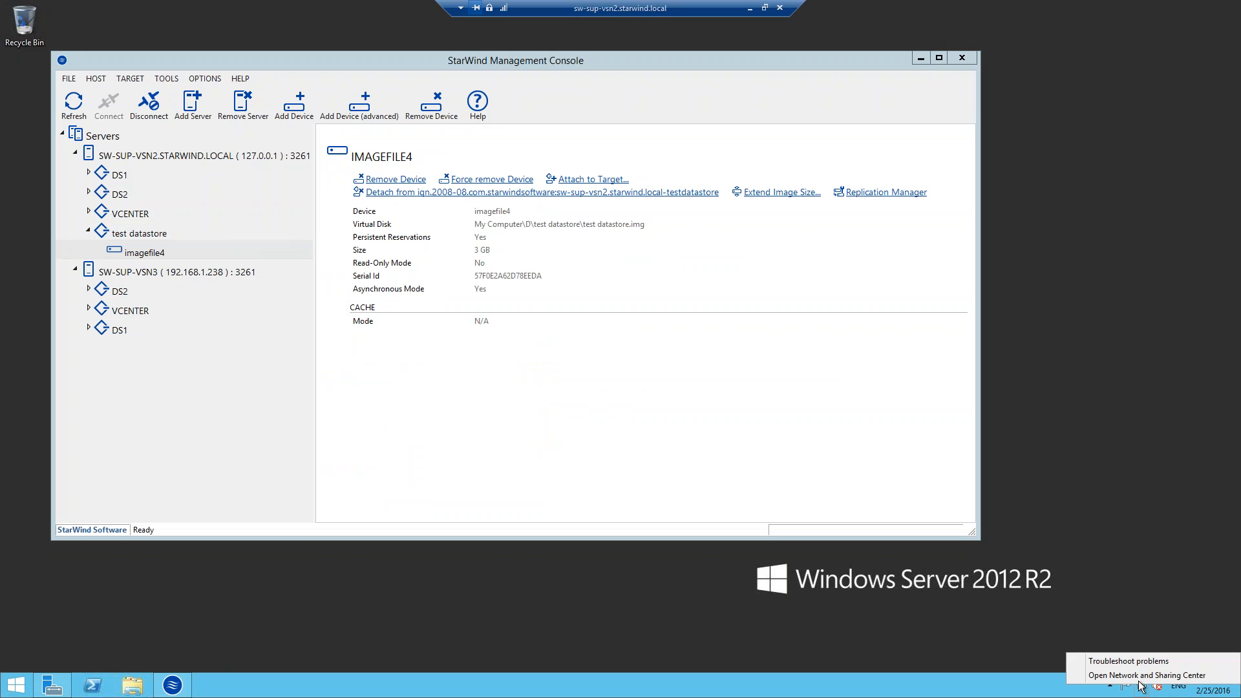
pyautogui.click(1148, 676)
pyautogui.click(288, 207)
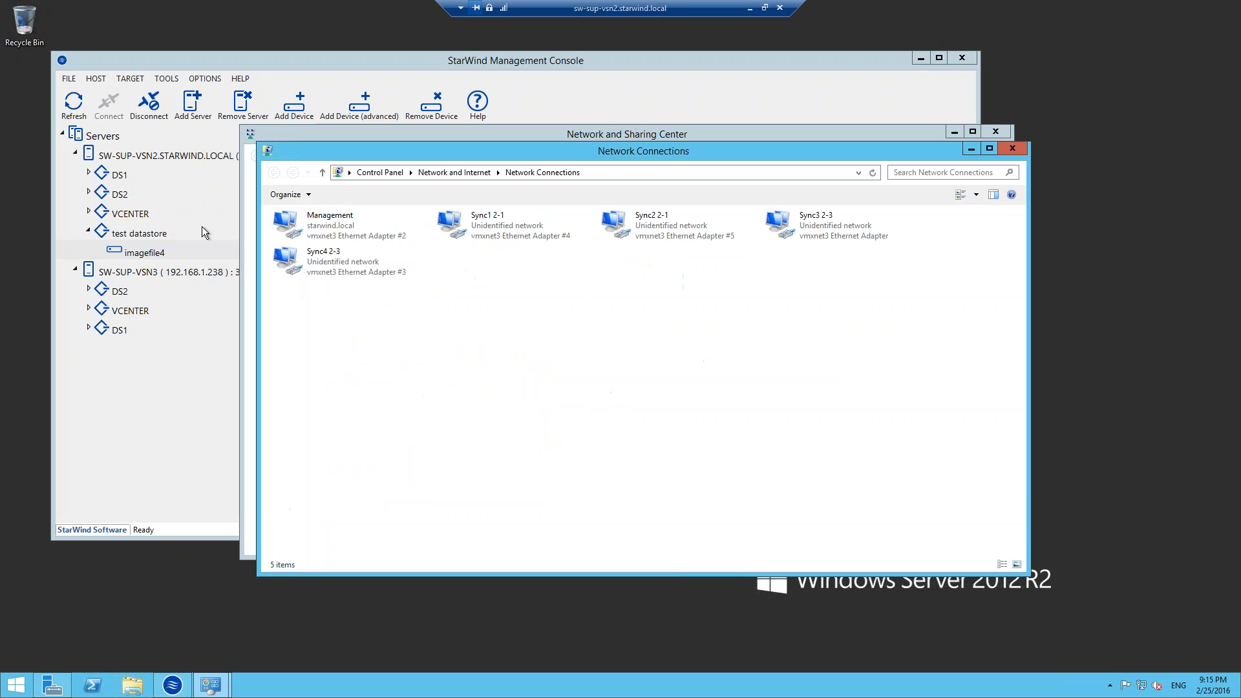
pyautogui.hotkey('ctrl', 'a')
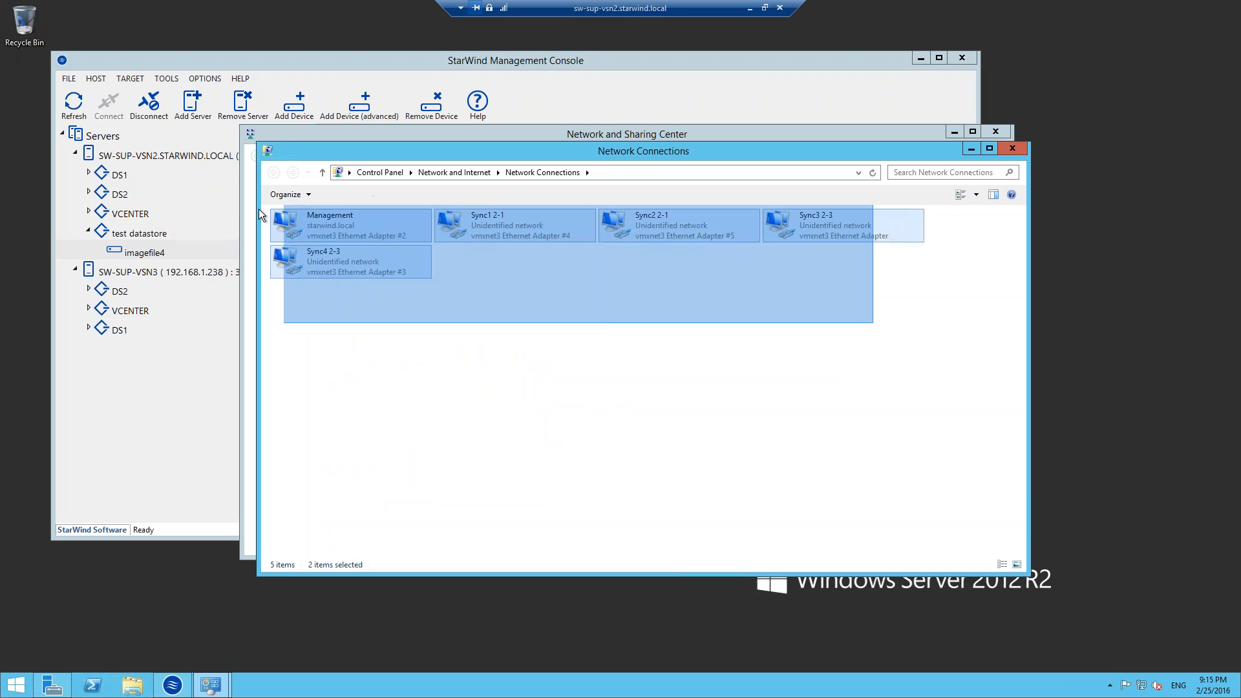
pyautogui.click(635, 354)
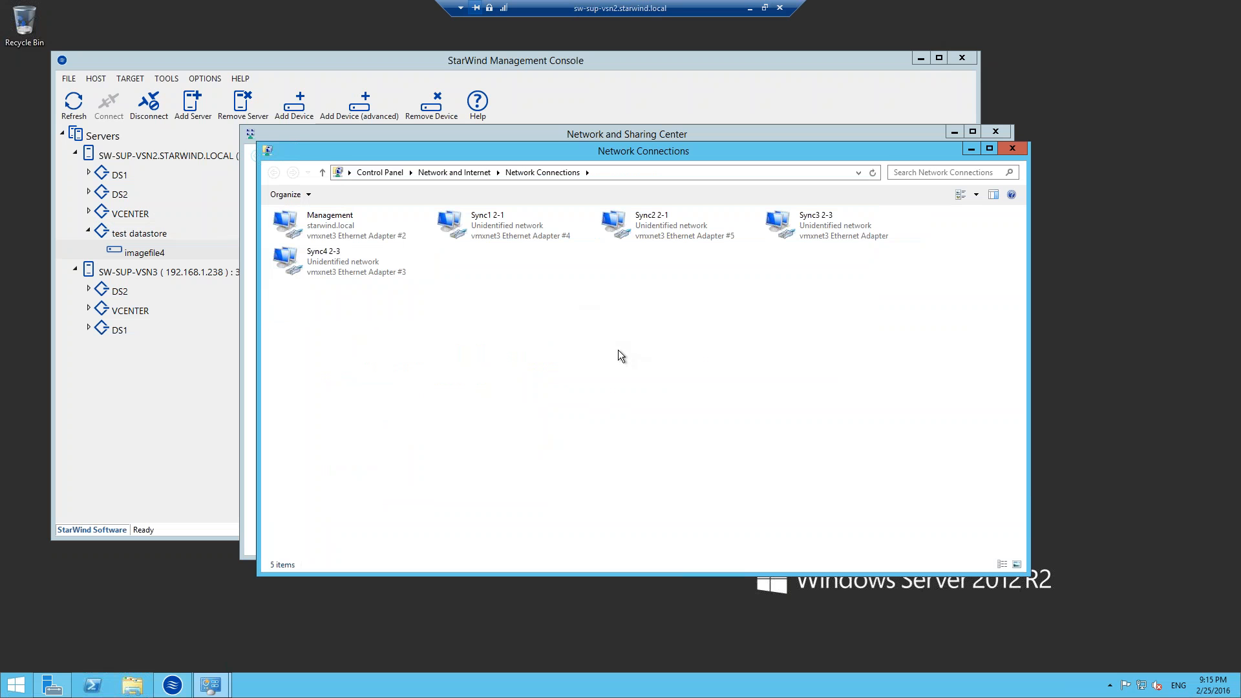
# Examine the IPv4 address settings of the Sync1 2-1 connection, and close them without saving along with the Network Connections window.
pyautogui.rightClick(502, 212)
pyautogui.click(525, 330)
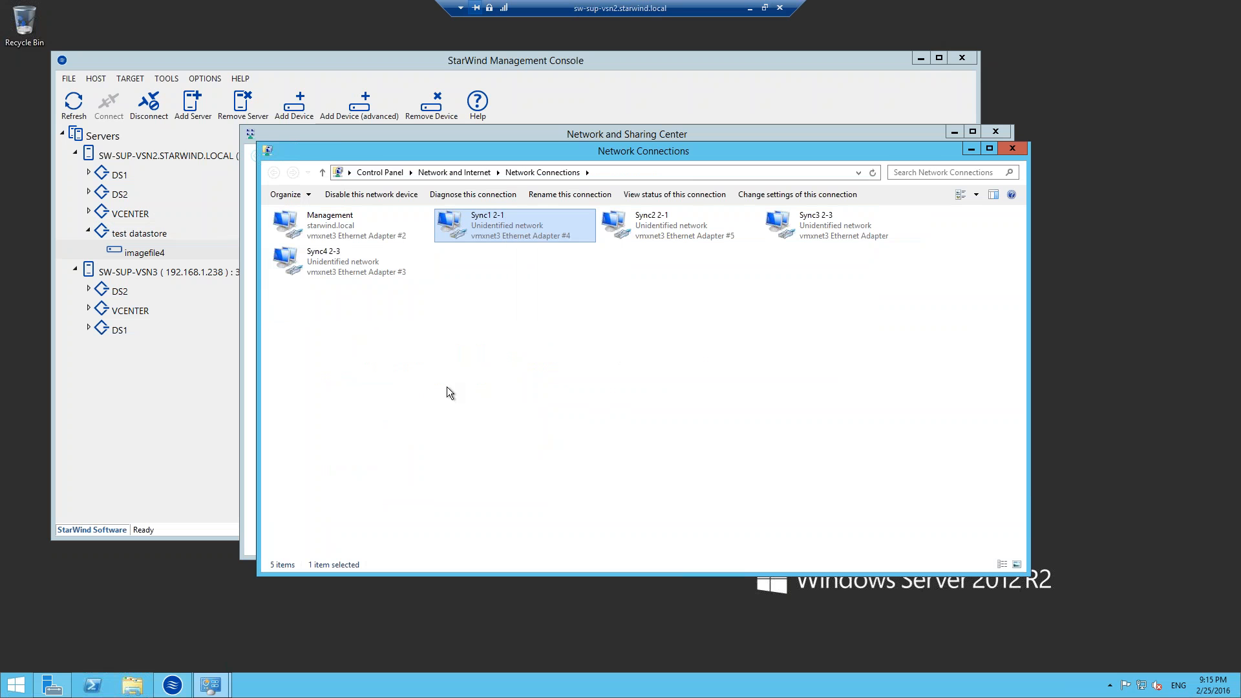
pyautogui.click(355, 391)
pyautogui.click(461, 407)
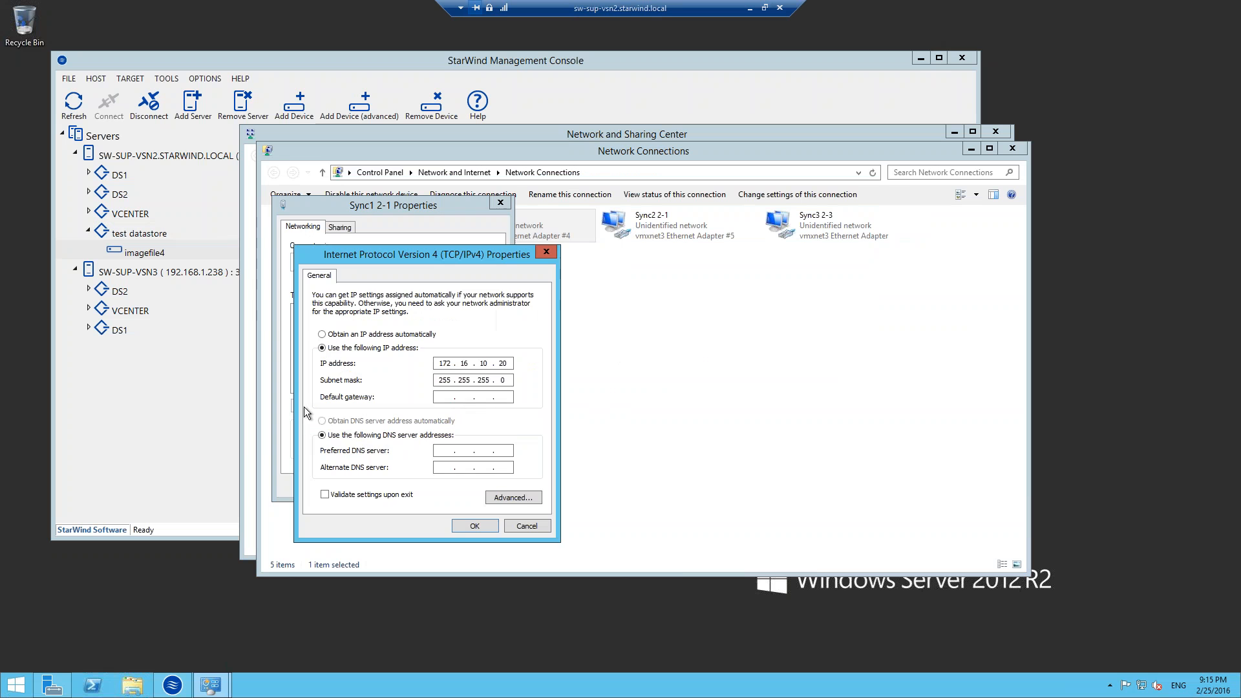
pyautogui.doubleClick(503, 364)
pyautogui.click(508, 364)
pyautogui.moveTo(437, 363); pyautogui.dragTo(465, 364)
pyautogui.click(509, 363)
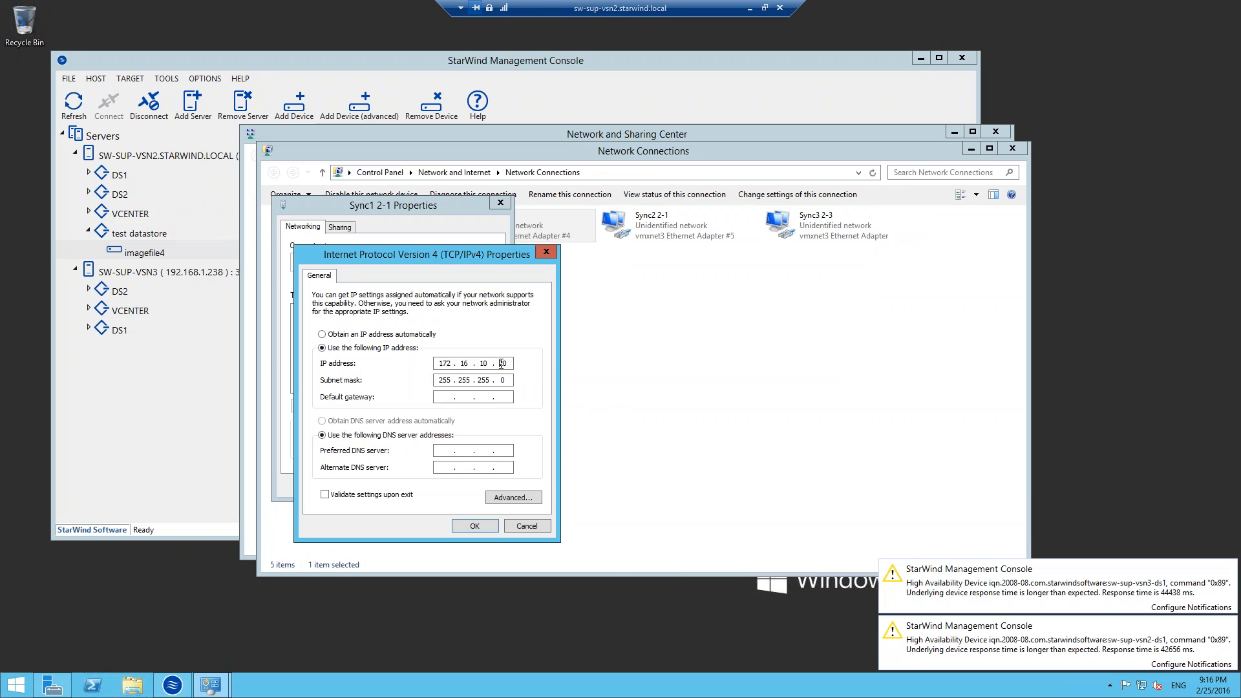
pyautogui.moveTo(498, 364); pyautogui.dragTo(511, 364)
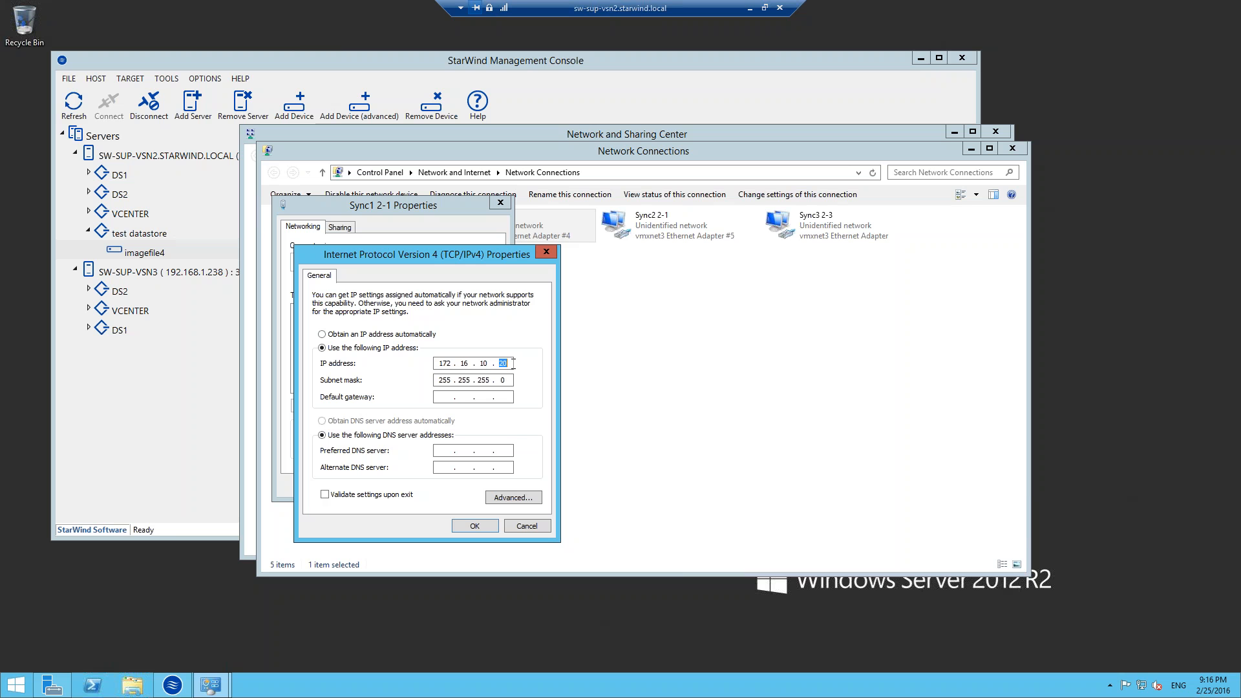
pyautogui.click(513, 526)
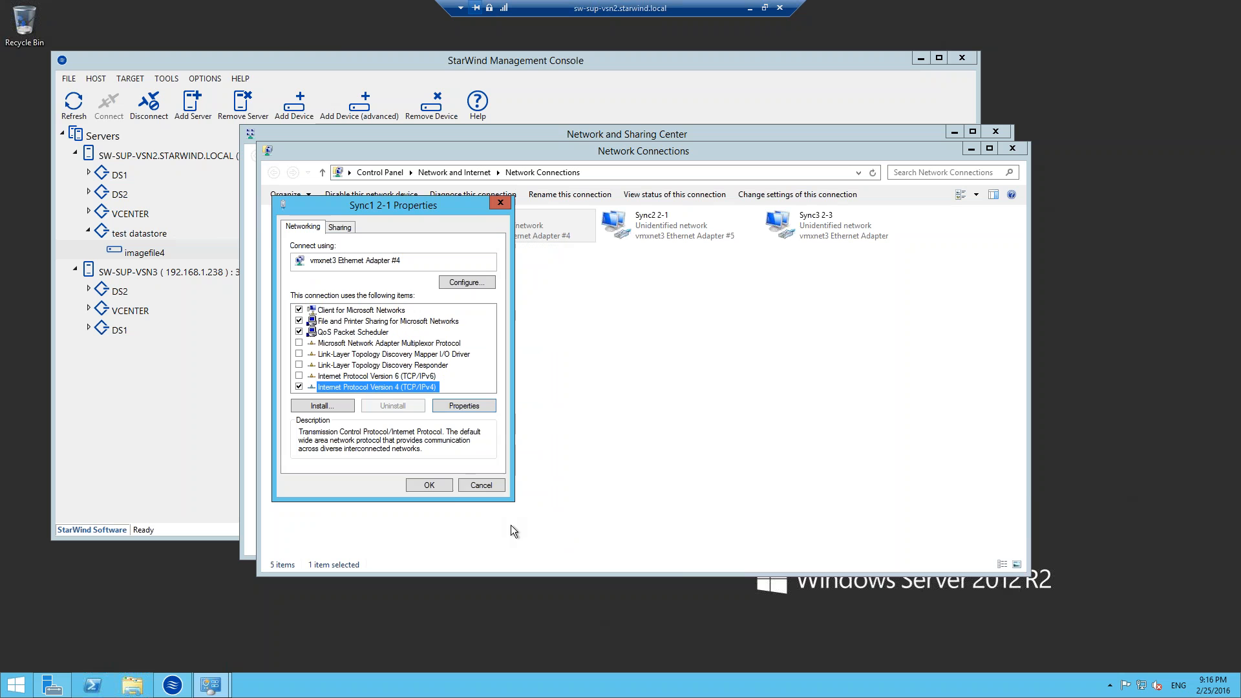
pyautogui.click(483, 485)
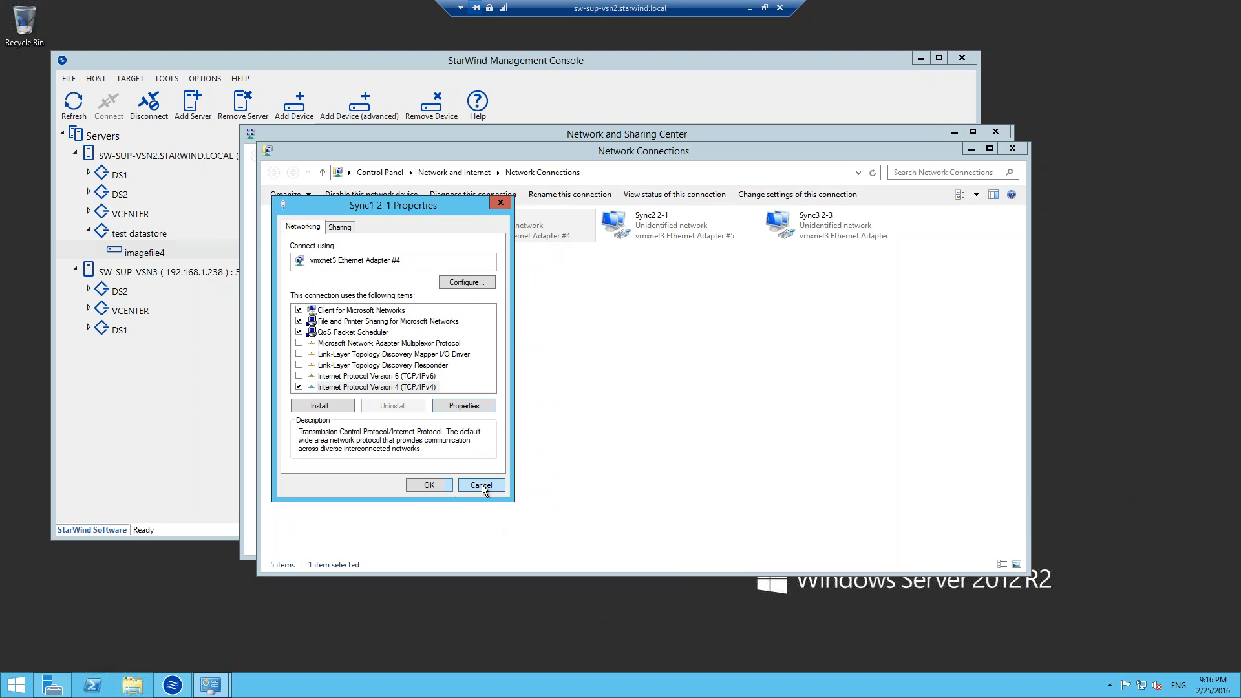
pyautogui.moveTo(871, 374); pyautogui.dragTo(729, 275)
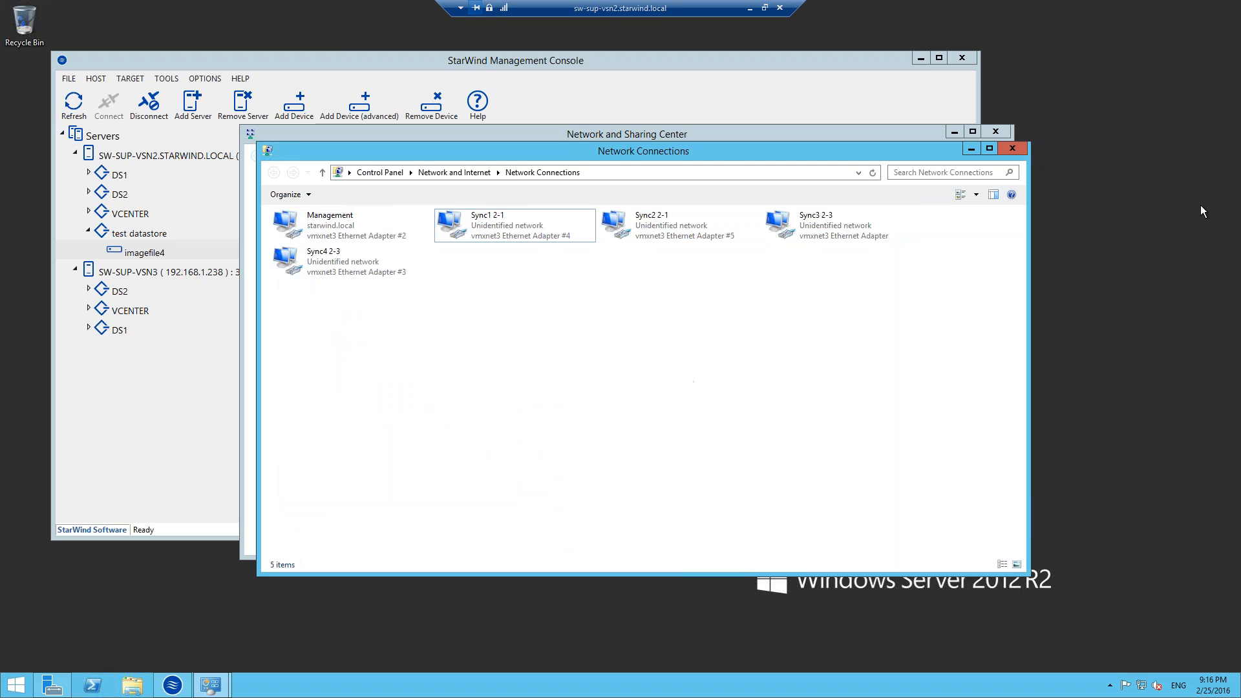
pyautogui.click(1011, 148)
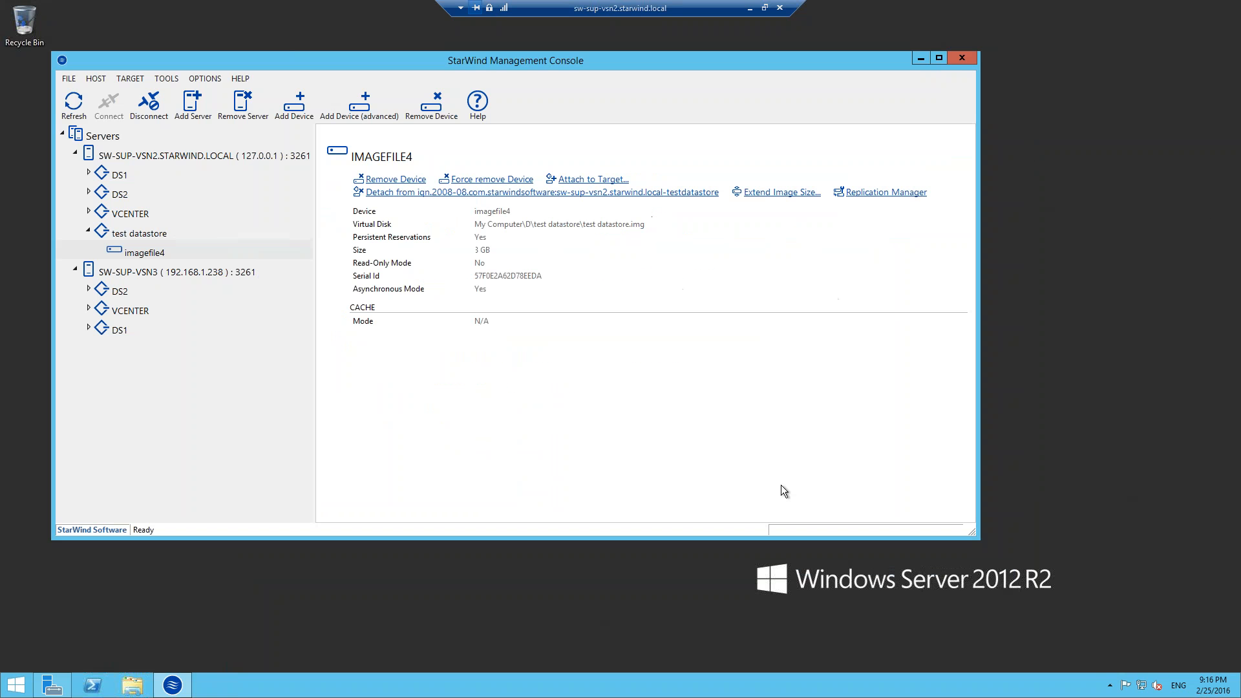
pyautogui.rightClick(1142, 685)
pyautogui.click(1145, 672)
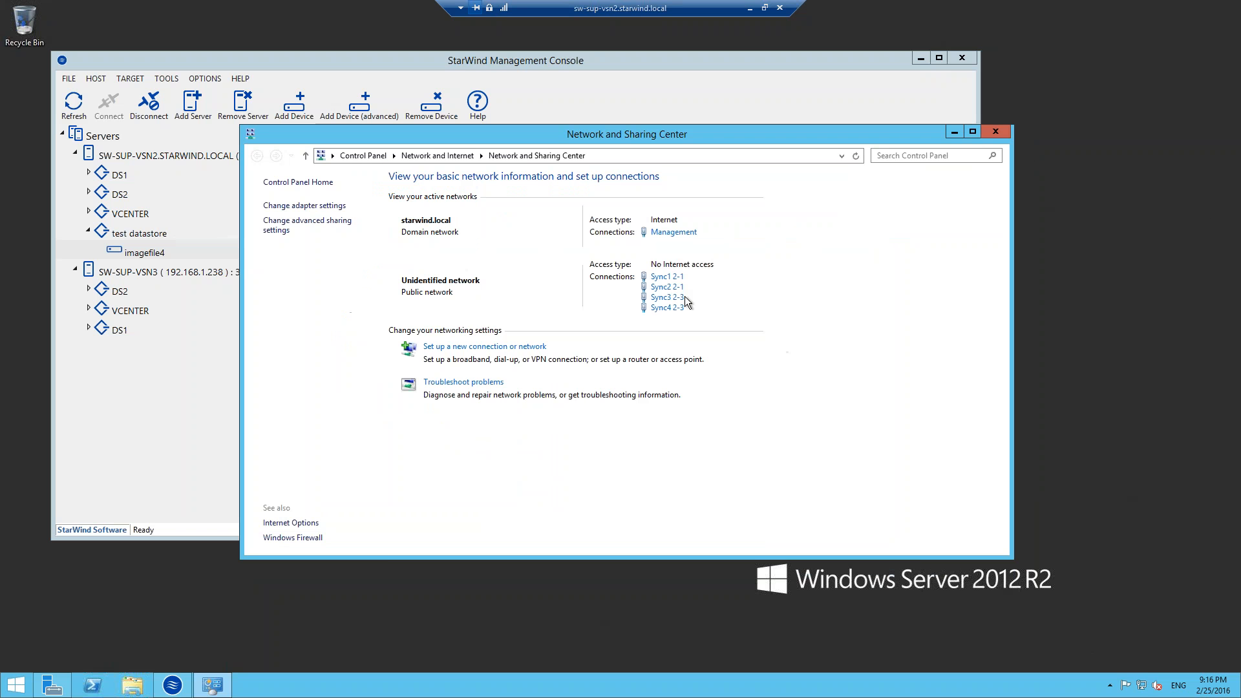
pyautogui.click(996, 132)
# Start adding a replica for imagefile4 under test datastore, using Synchronous "Two-Way" Replication.
pyautogui.click(163, 233)
pyautogui.click(155, 251)
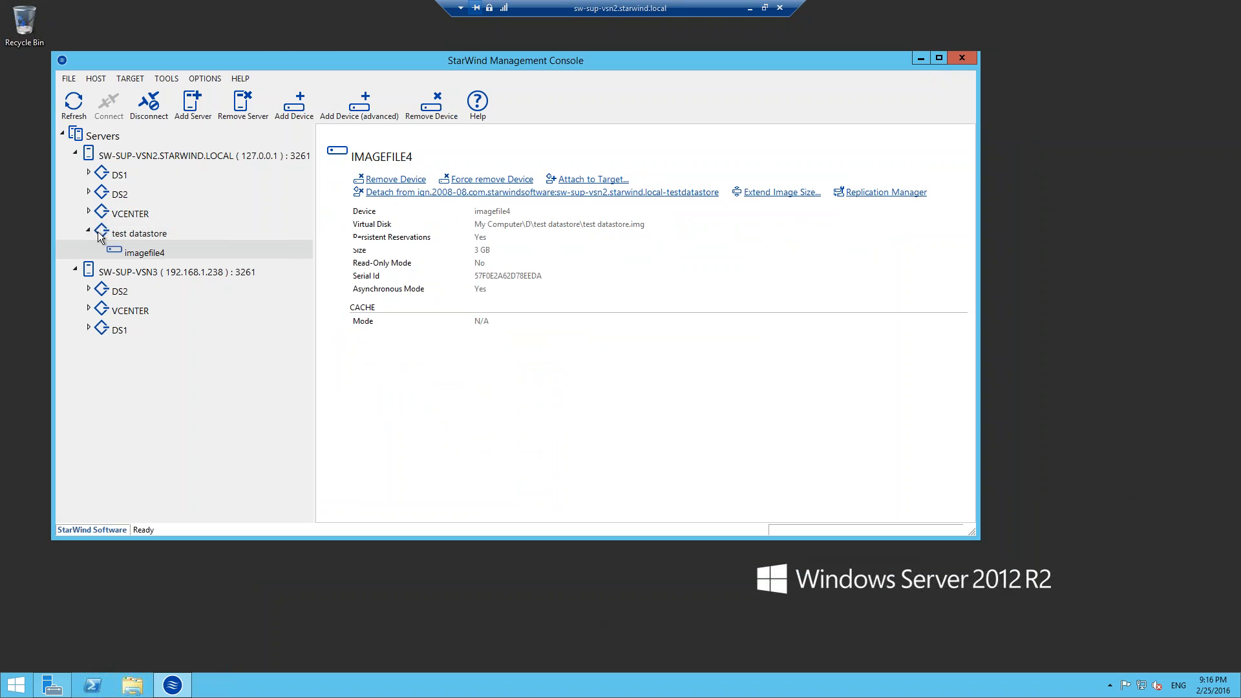
pyautogui.rightClick(132, 256)
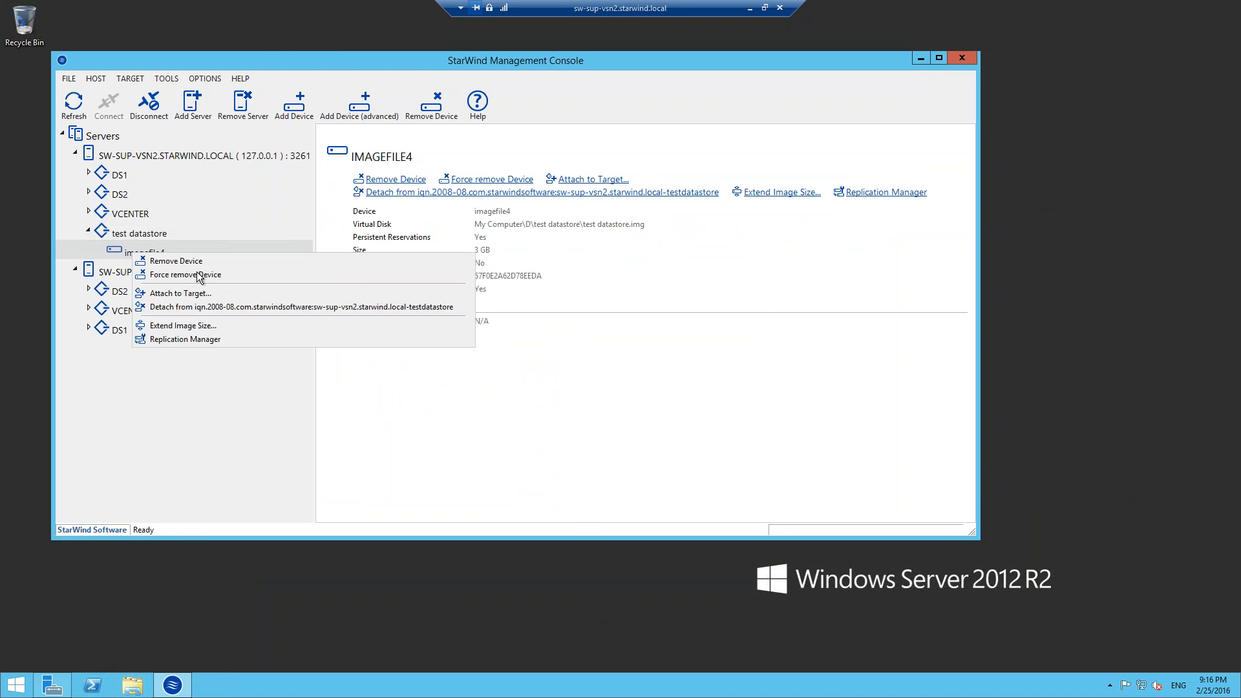
pyautogui.click(184, 343)
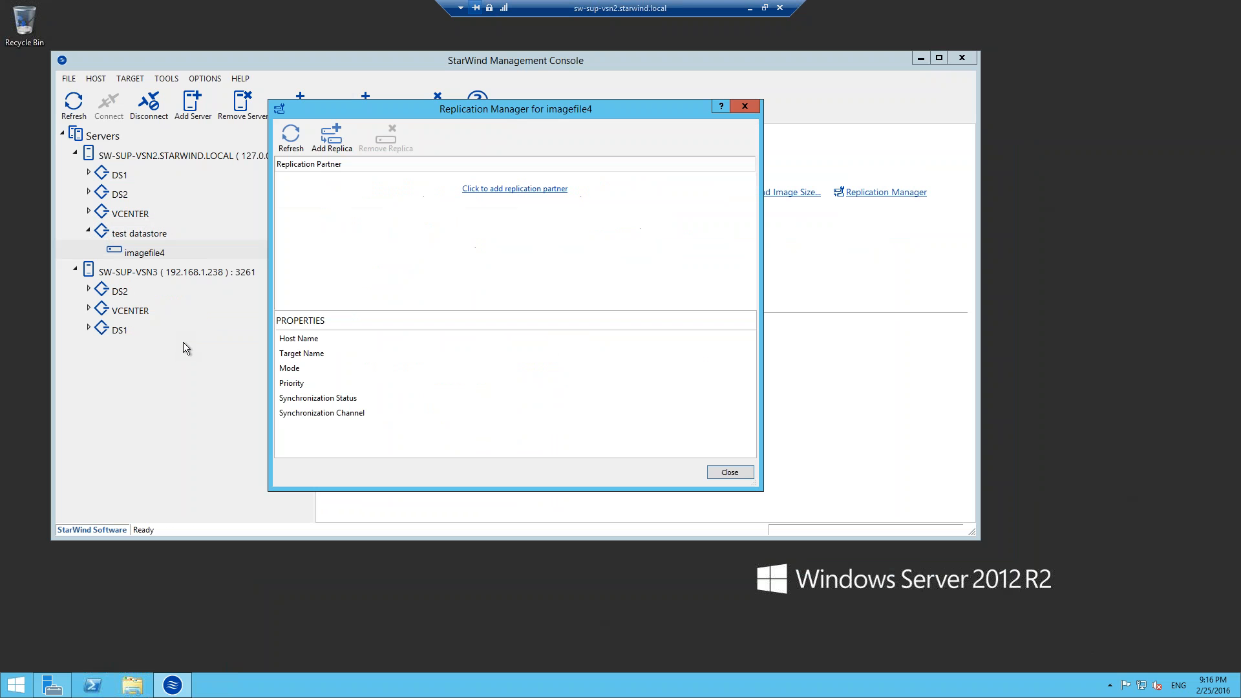
pyautogui.click(345, 142)
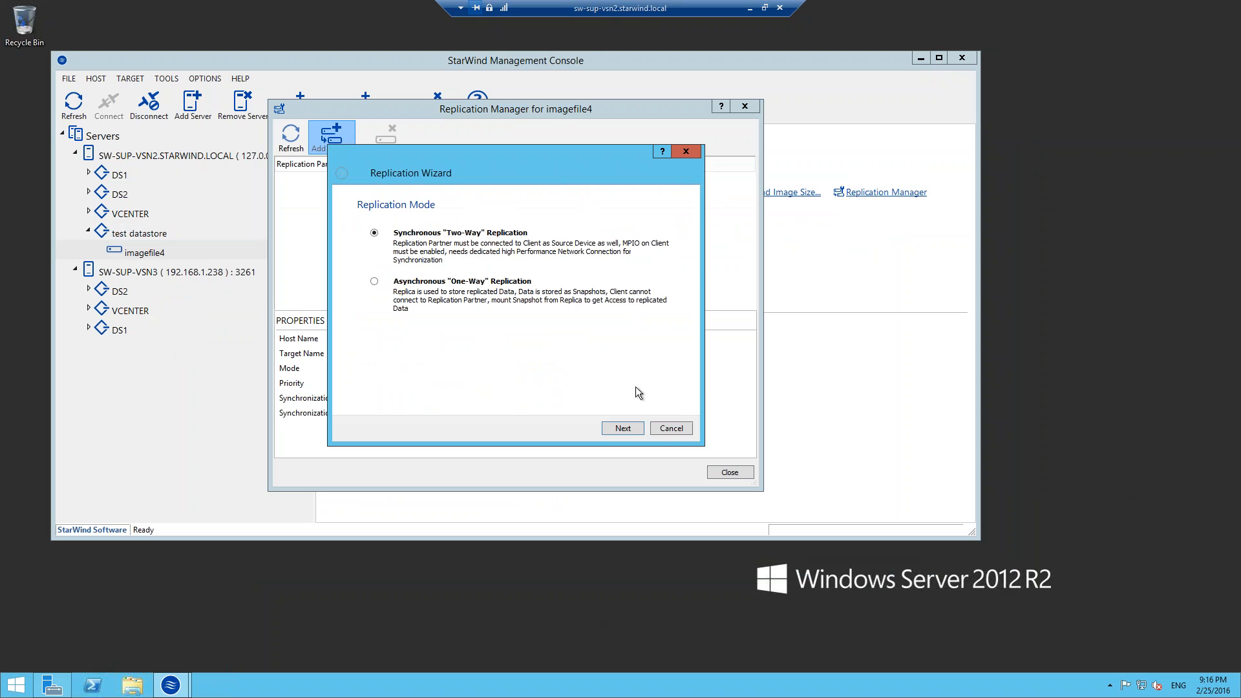
pyautogui.click(620, 434)
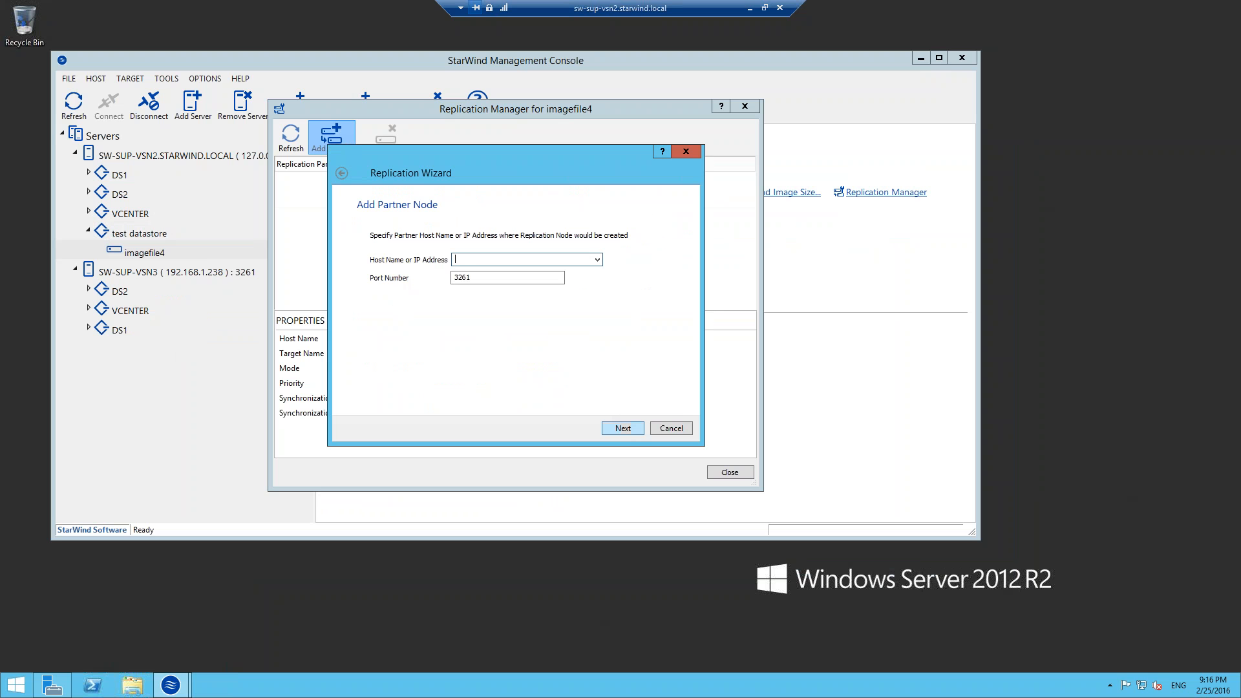
# Specify sw-sup-vsn3 as the replication partner node on port 3261 and choose to create a new partner device.
pyautogui.write('sw-sup-vsn3')
pyautogui.click(619, 433)
pyautogui.write('sw-sup-vsn')
pyautogui.press('Return')
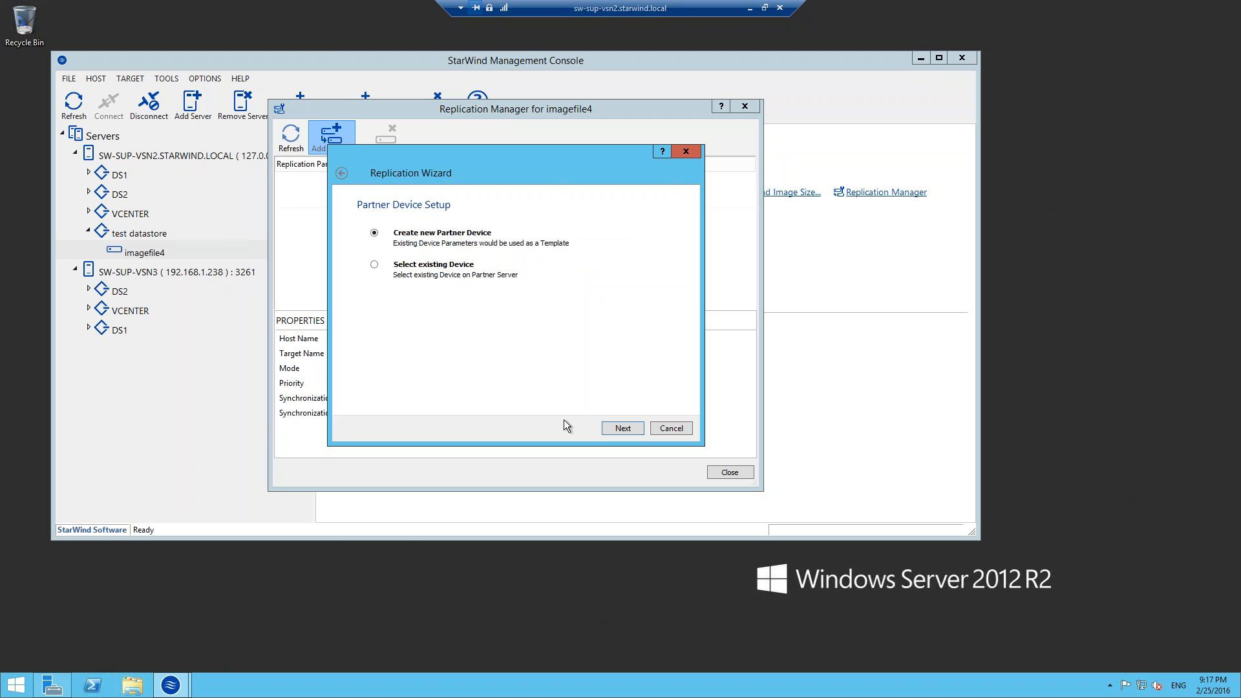
pyautogui.click(620, 429)
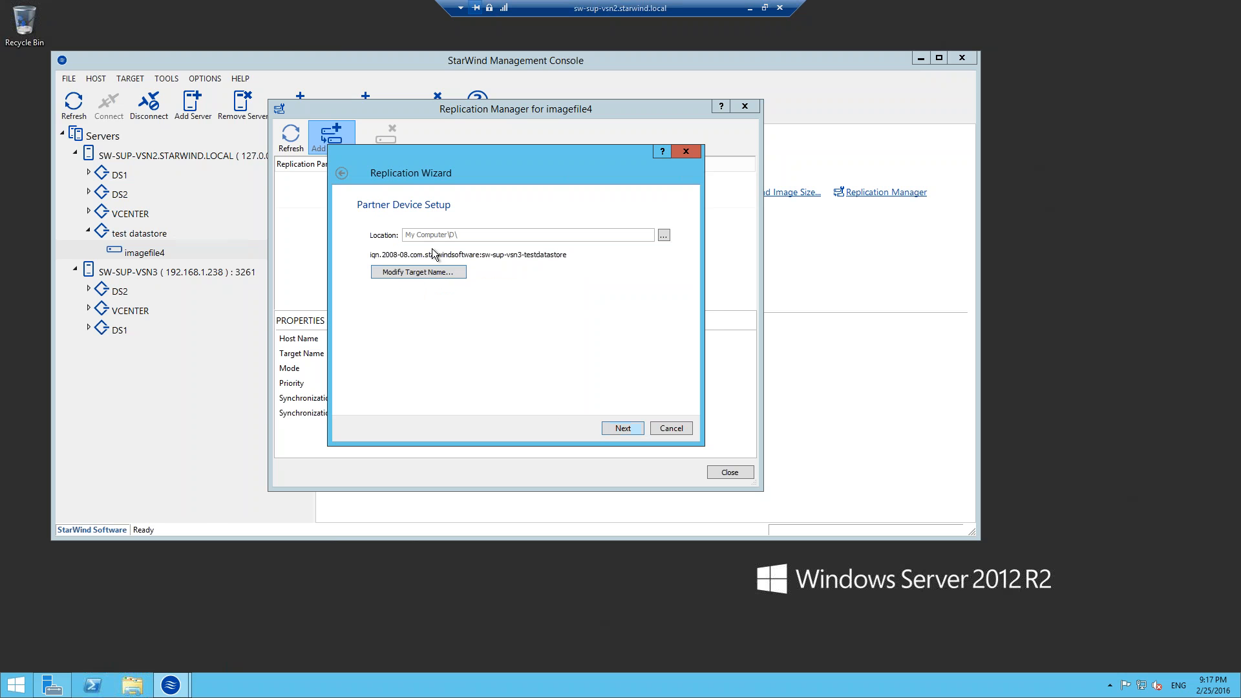
# Check the test datastore folder on drive D, and accept the partner device's location My Computer\D\ and target name.
pyautogui.click(118, 695)
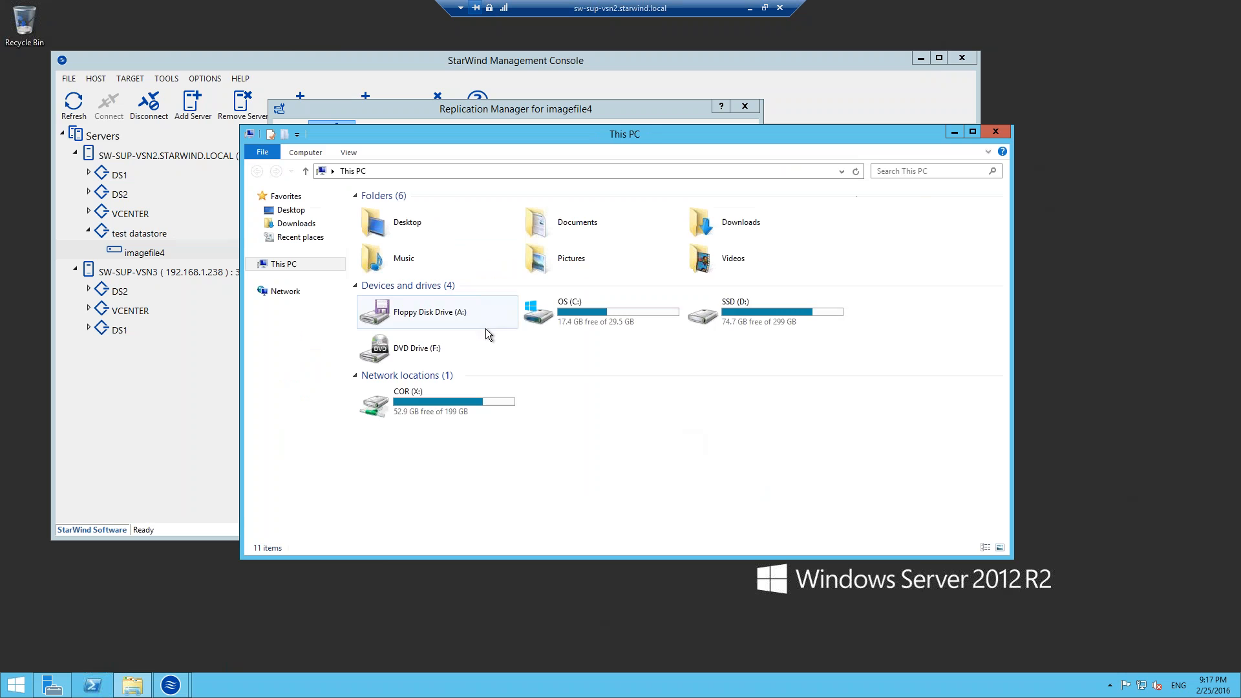
pyautogui.doubleClick(738, 319)
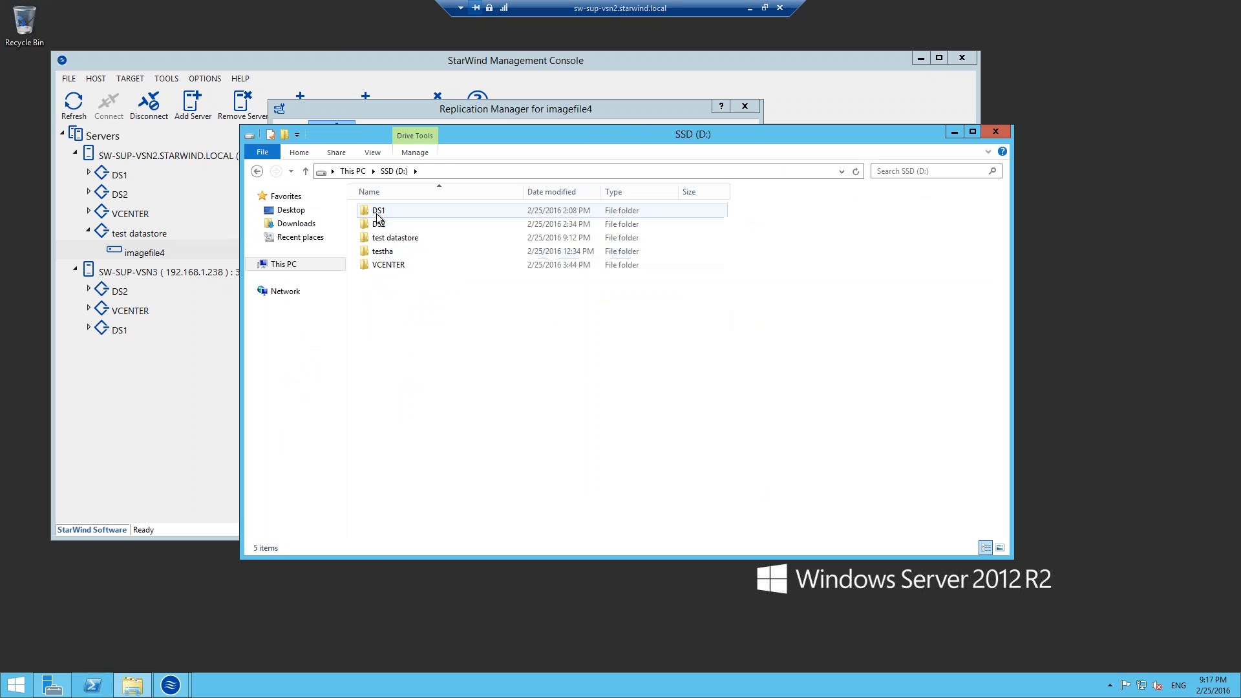
pyautogui.click(403, 239)
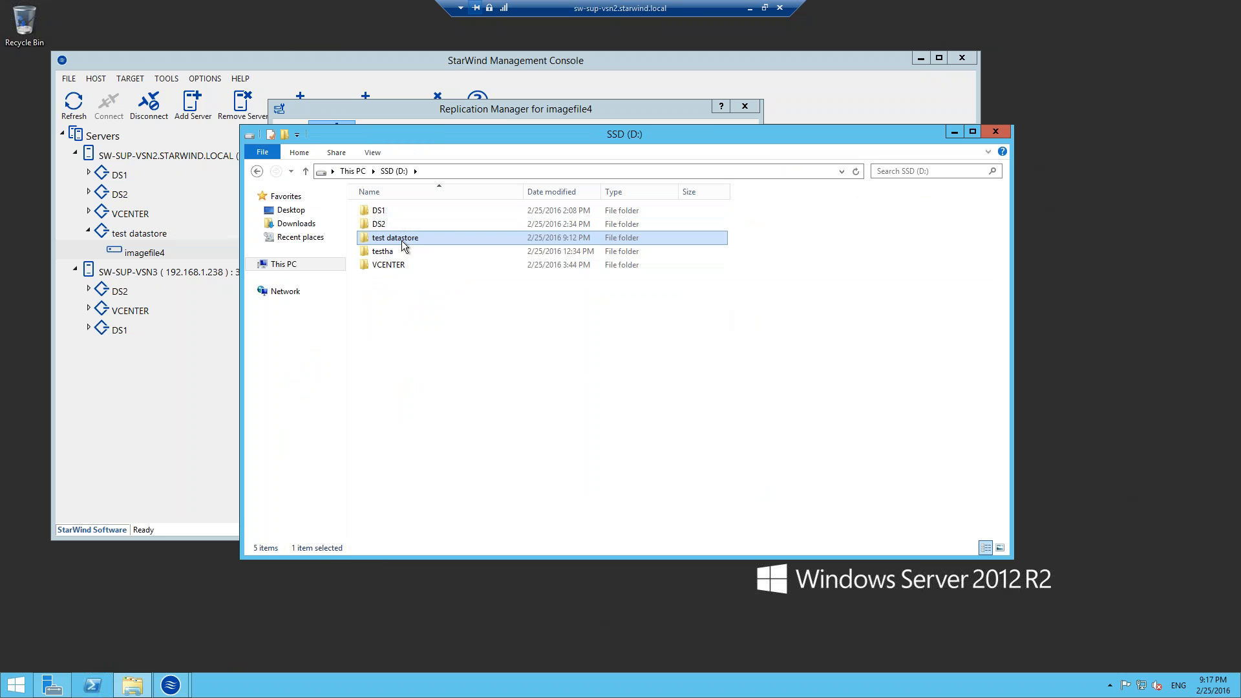
pyautogui.click(999, 137)
pyautogui.click(623, 429)
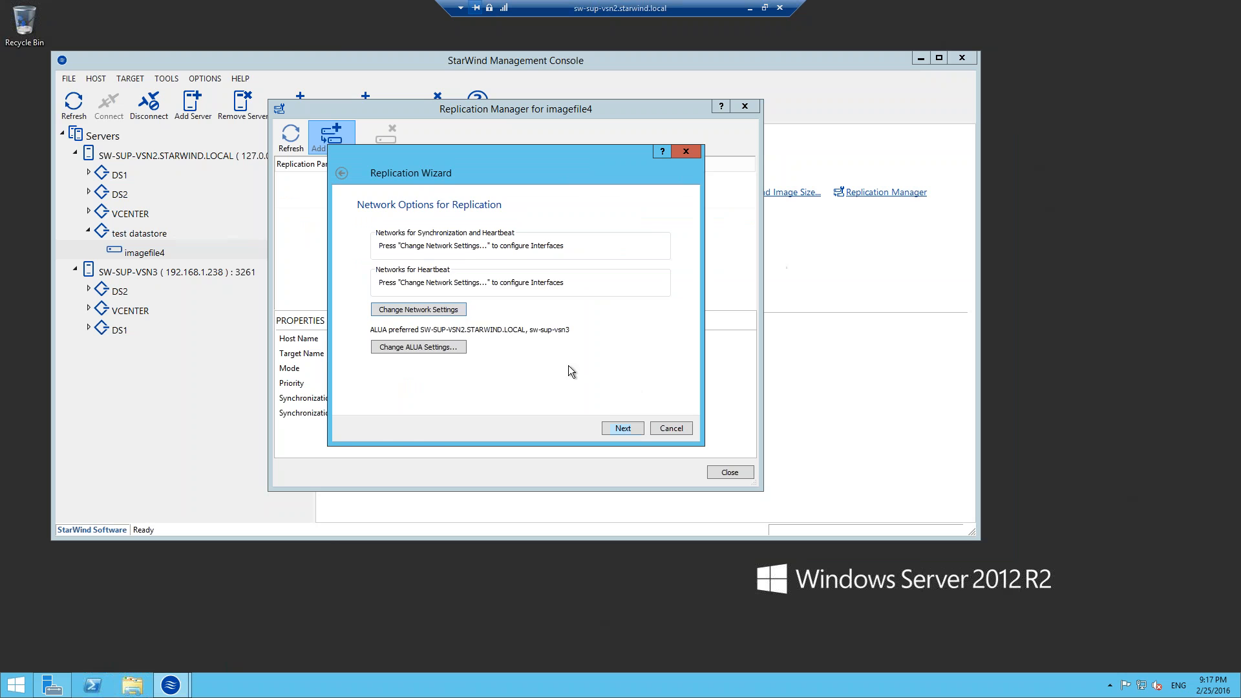
# Look up the Sync3 2-3 connection's IPv4 address and select interface 172.16.50.20 for synchronization and heartbeat in the replication network settings.
pyautogui.click(440, 309)
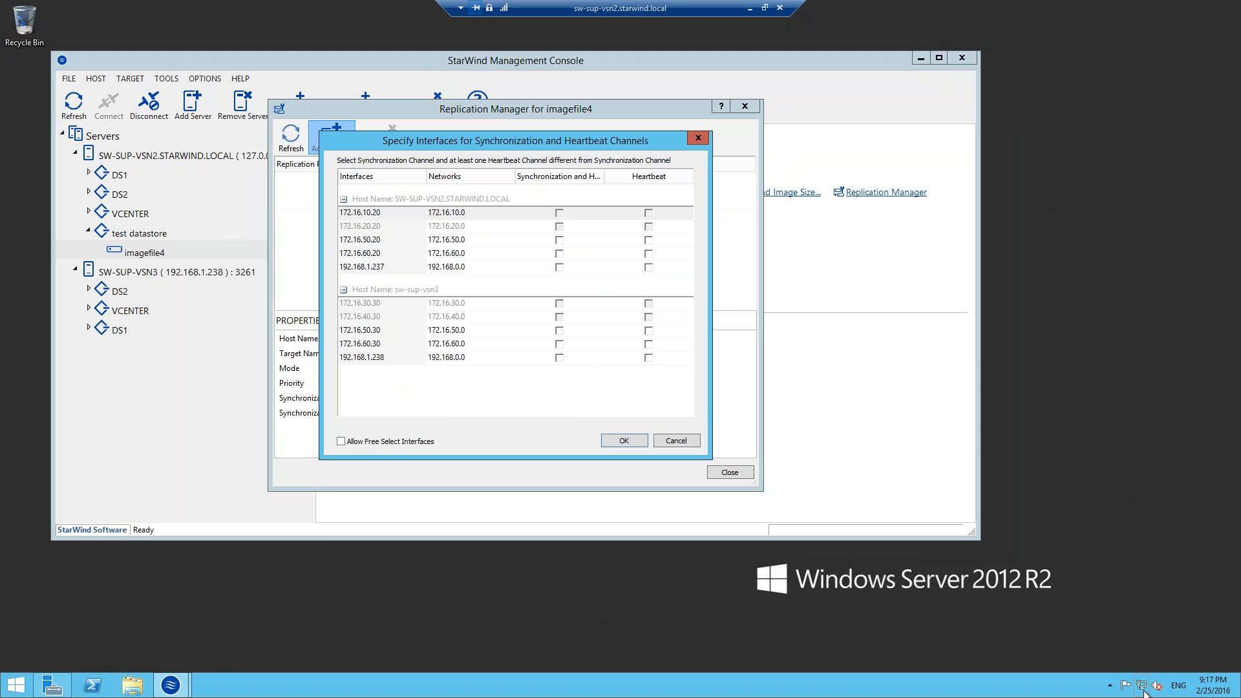
pyautogui.rightClick(1143, 689)
pyautogui.click(1128, 680)
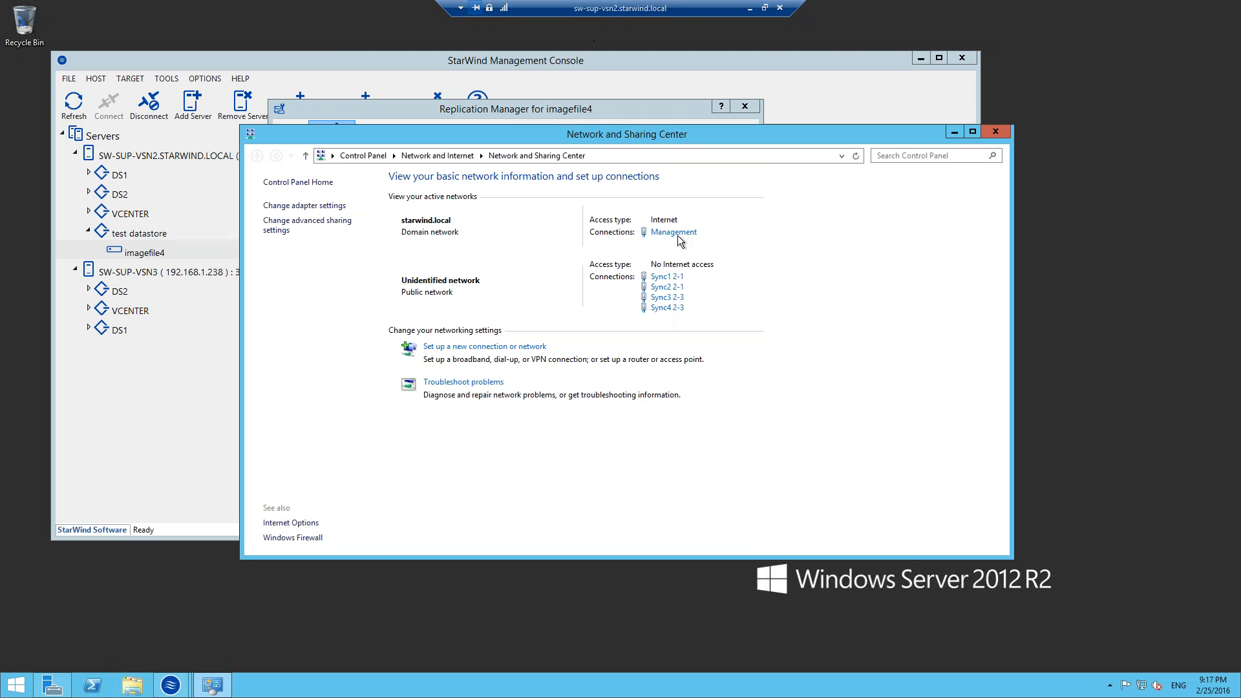
pyautogui.click(672, 299)
pyautogui.click(542, 333)
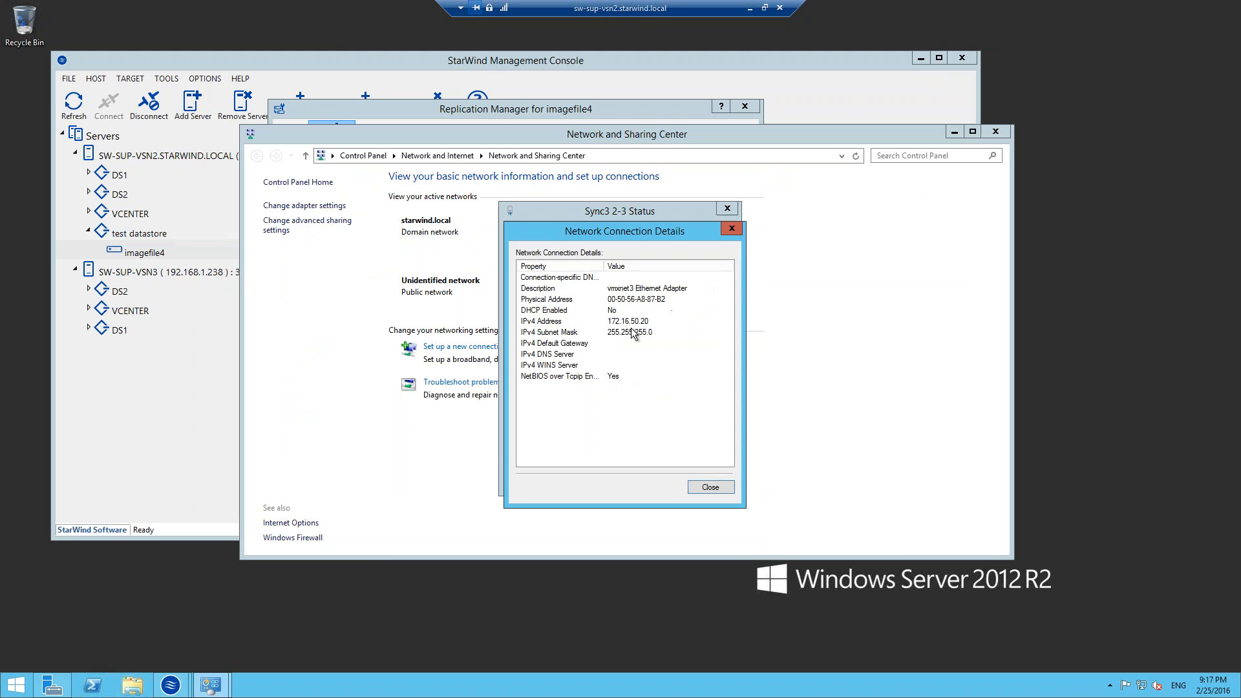
pyautogui.click(638, 332)
pyautogui.click(445, 76)
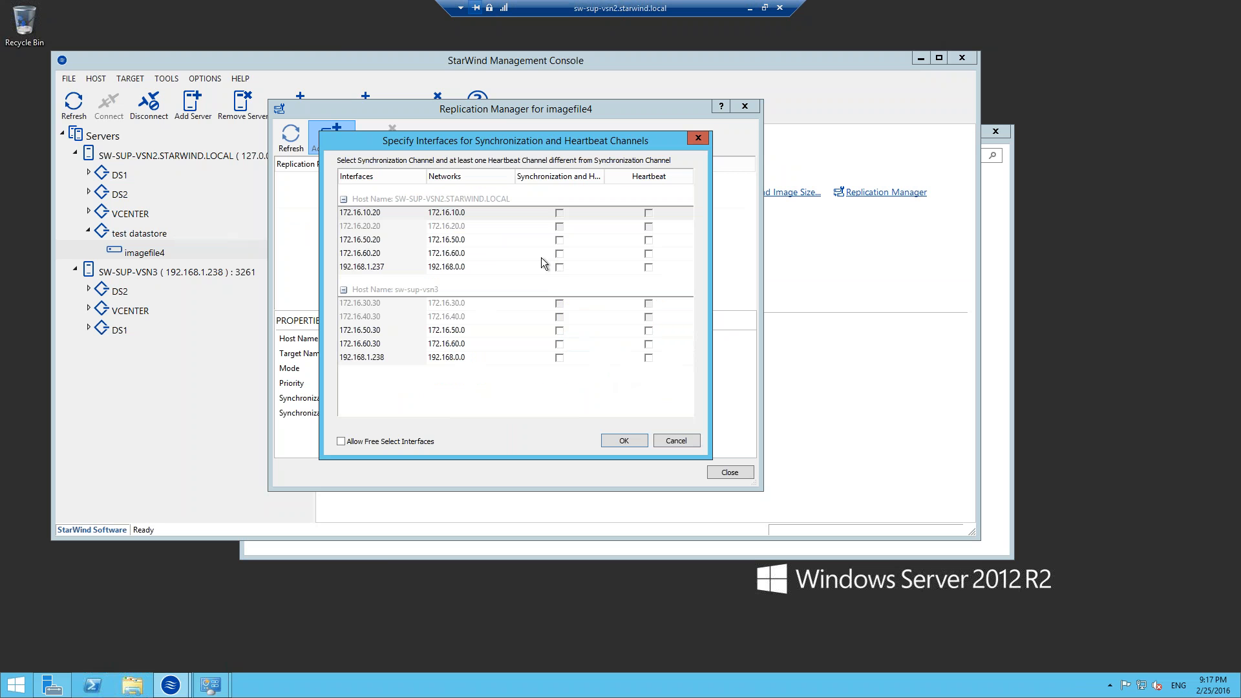
pyautogui.click(559, 240)
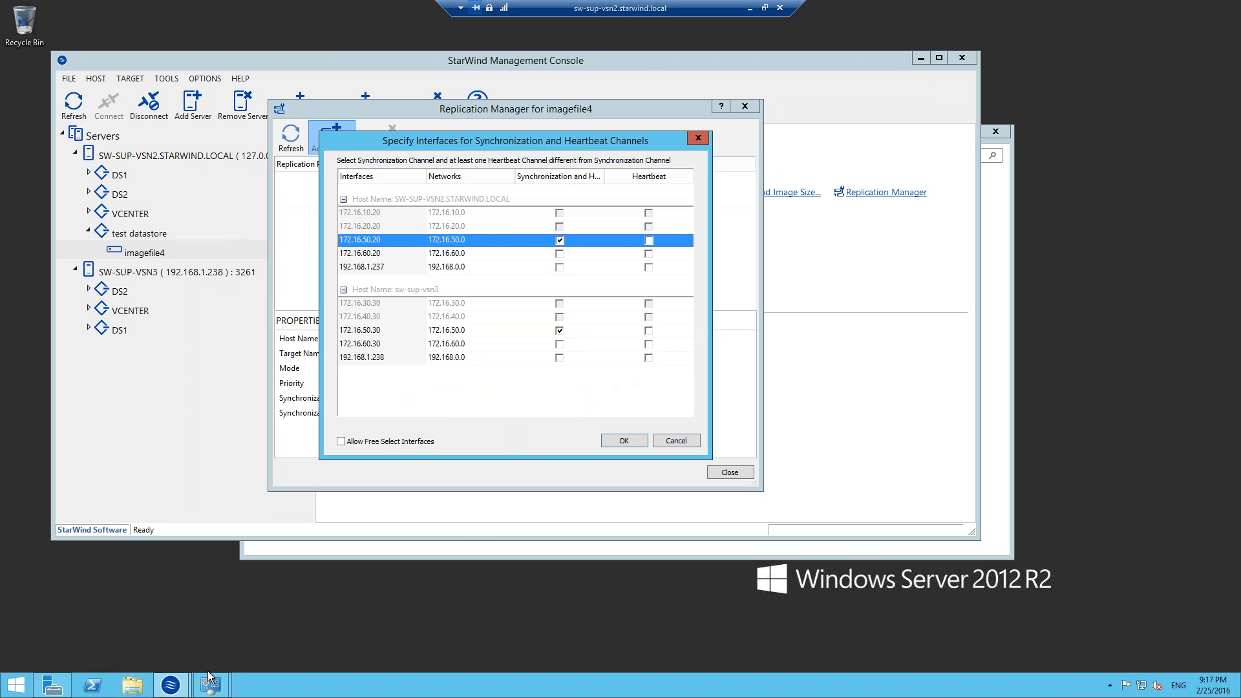
# Close the Sync3 2-3 details and examine the IPv4 address in the Sync4 2-3 connection's details.
pyautogui.moveTo(211, 684)
pyautogui.click(337, 619)
pyautogui.click(718, 489)
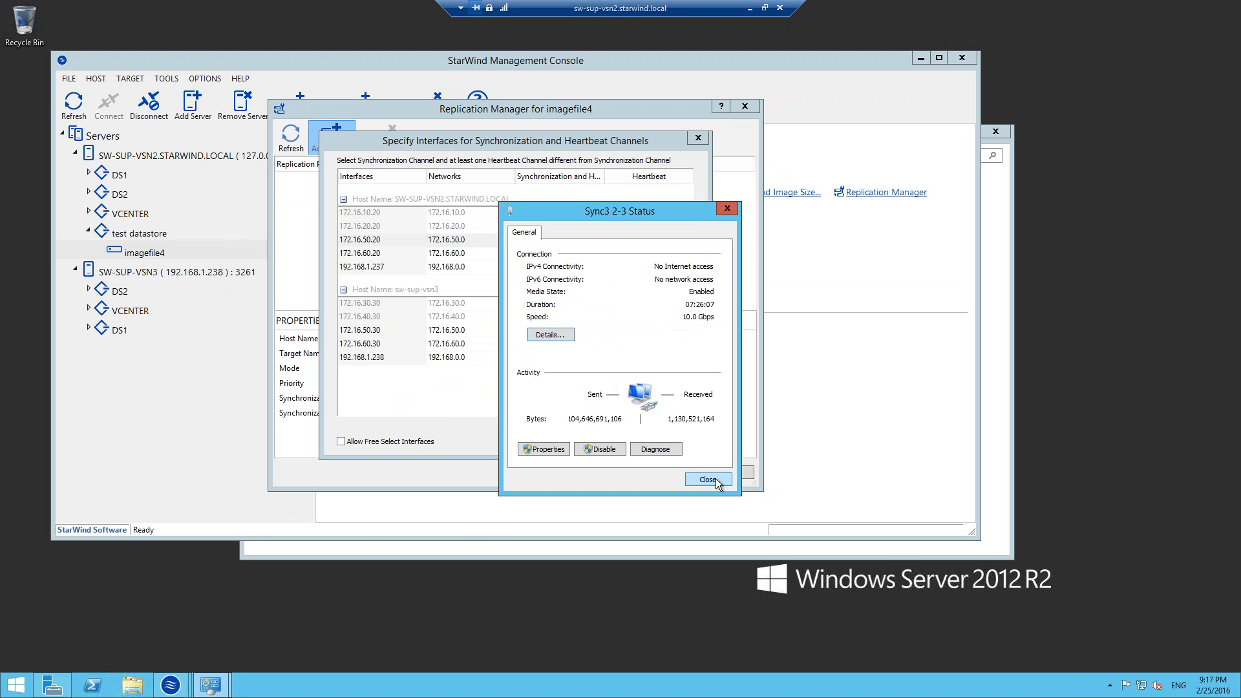
pyautogui.click(708, 482)
pyautogui.click(212, 684)
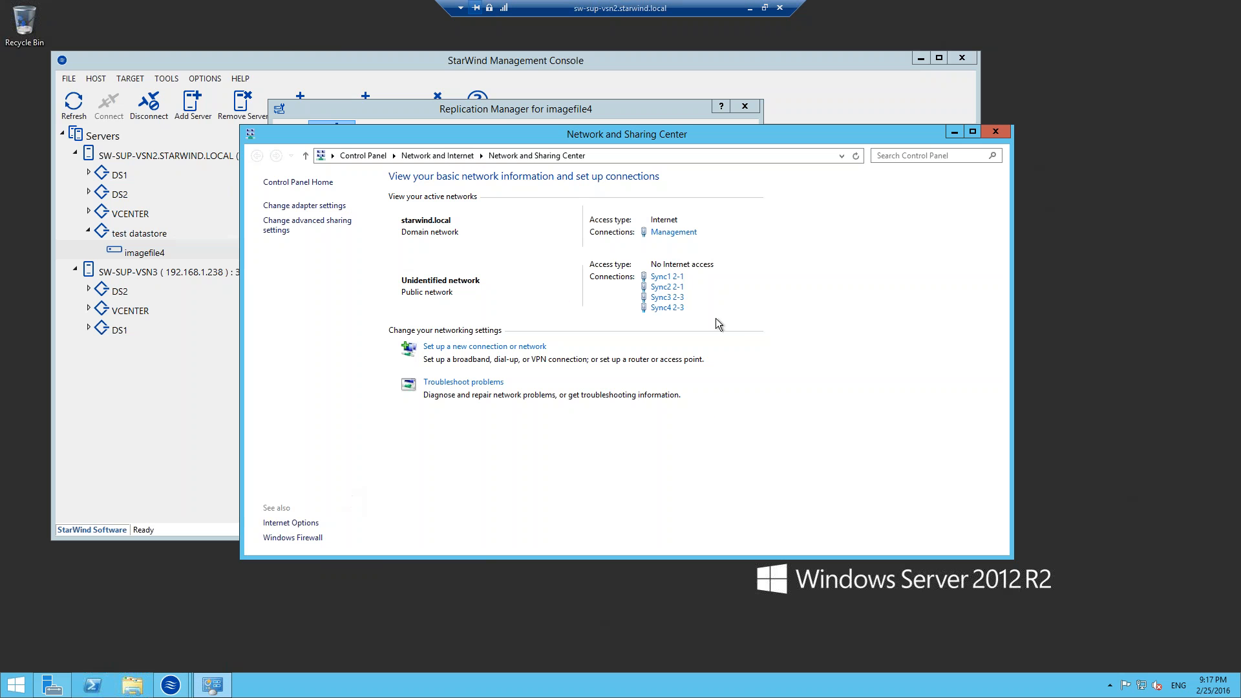
pyautogui.click(667, 308)
pyautogui.click(553, 341)
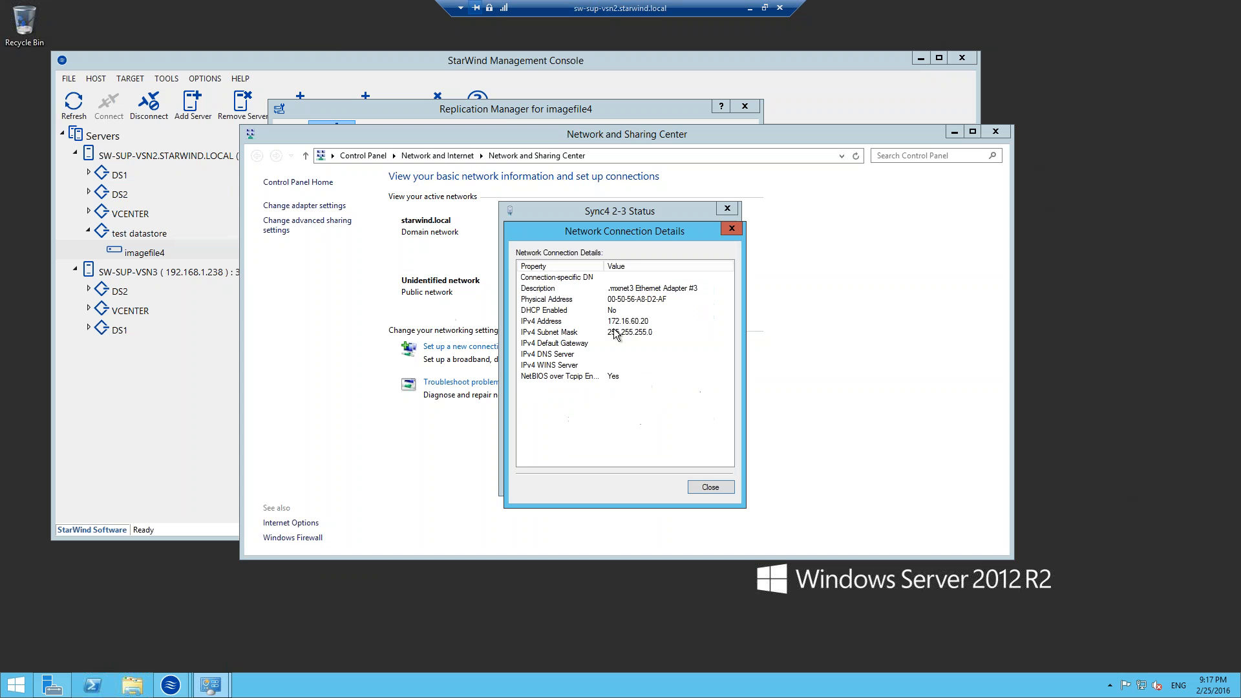
pyautogui.click(618, 321)
pyautogui.click(732, 228)
pyautogui.click(727, 209)
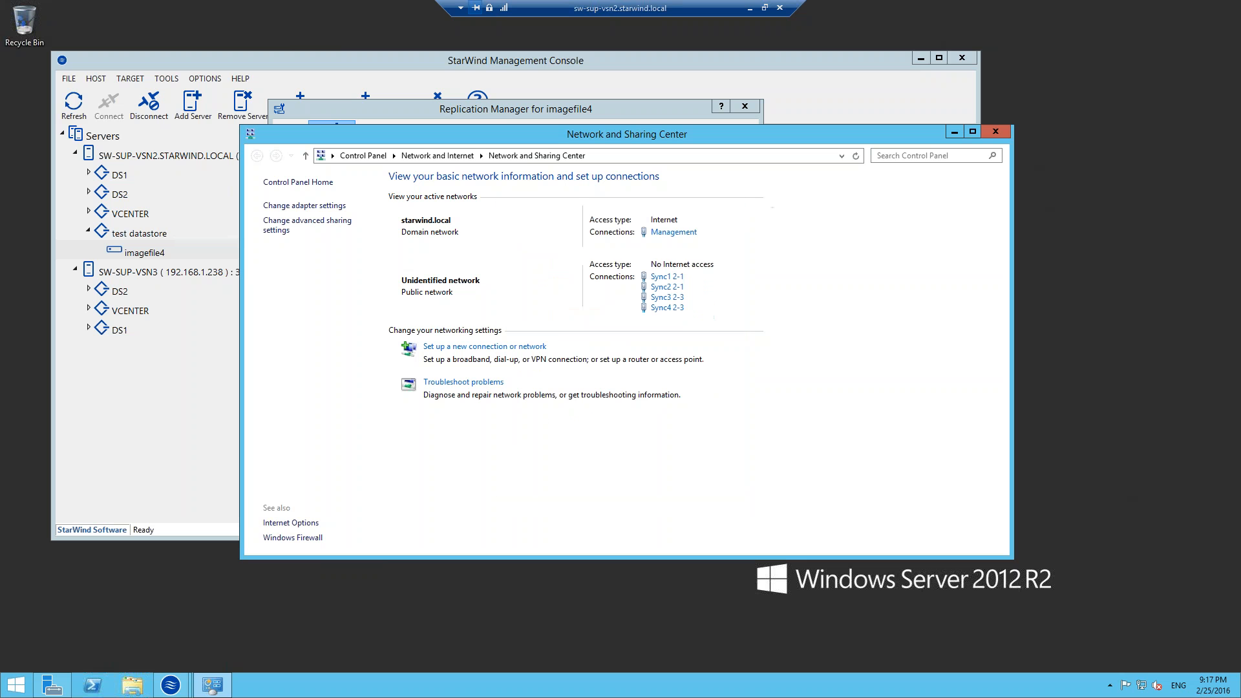
# Close the Network and Sharing Center, select interface 172.16.60.20 for synchronization and 192.168.1.237 for heartbeat, and accept the replication network settings.
pyautogui.click(996, 131)
pyautogui.click(560, 254)
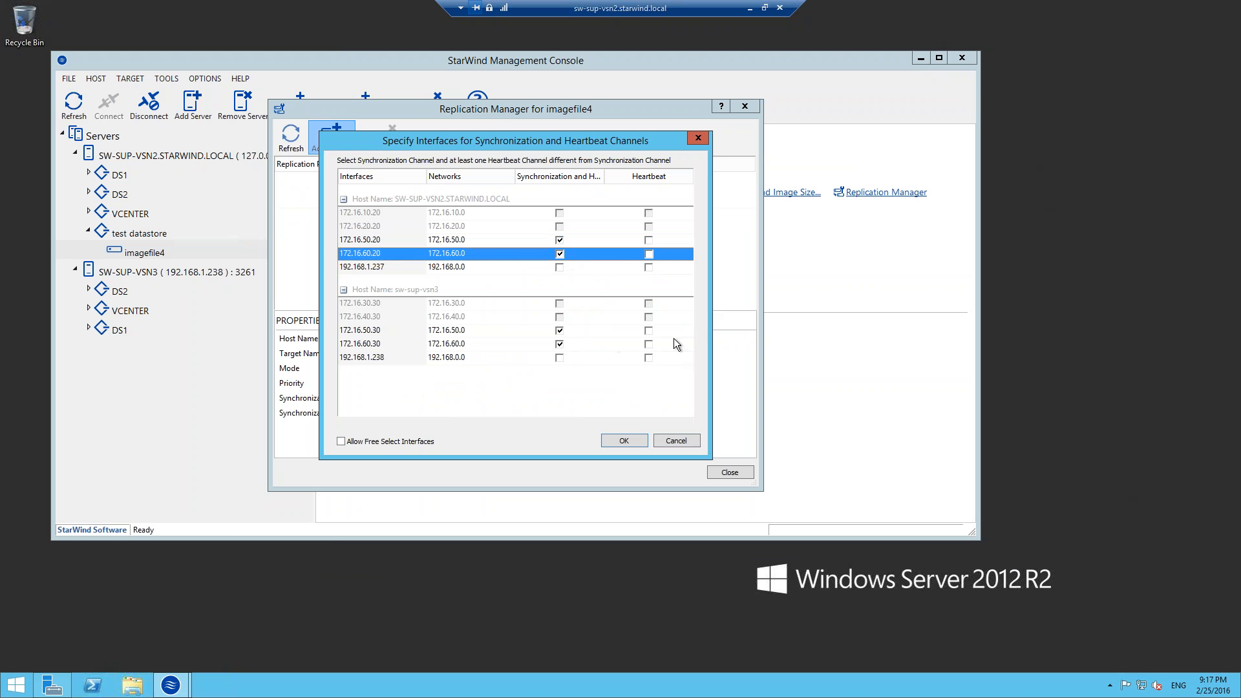
pyautogui.click(649, 270)
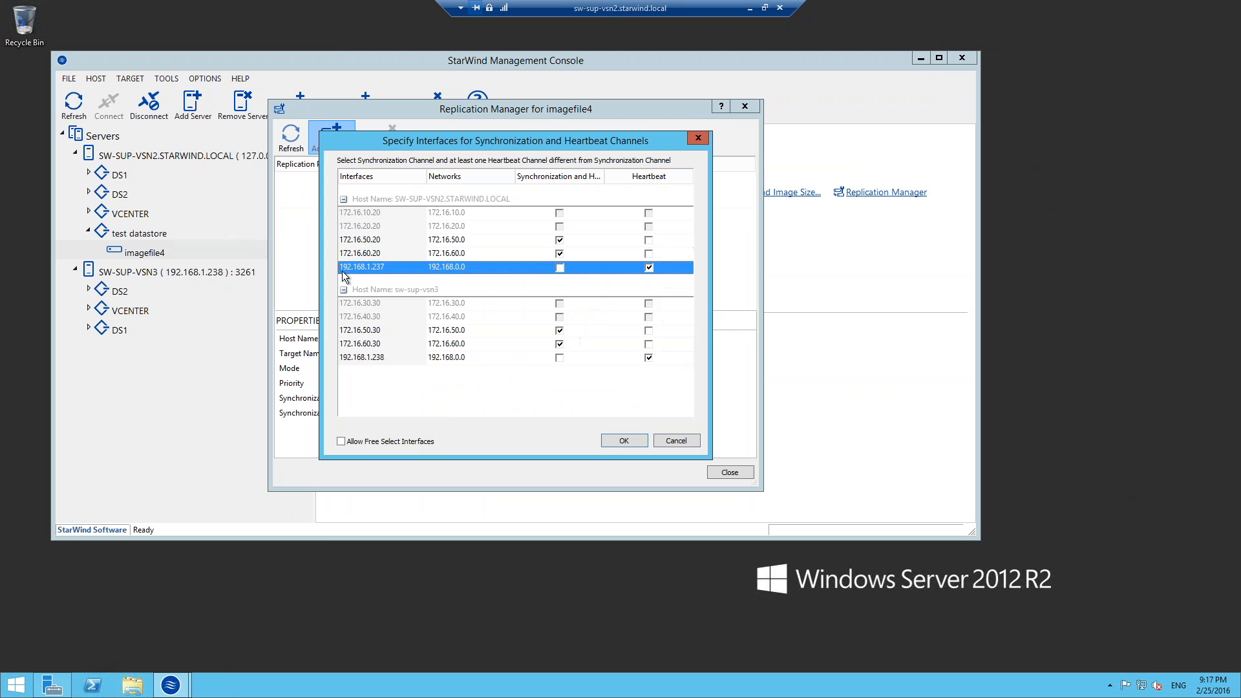
pyautogui.click(623, 441)
pyautogui.click(622, 429)
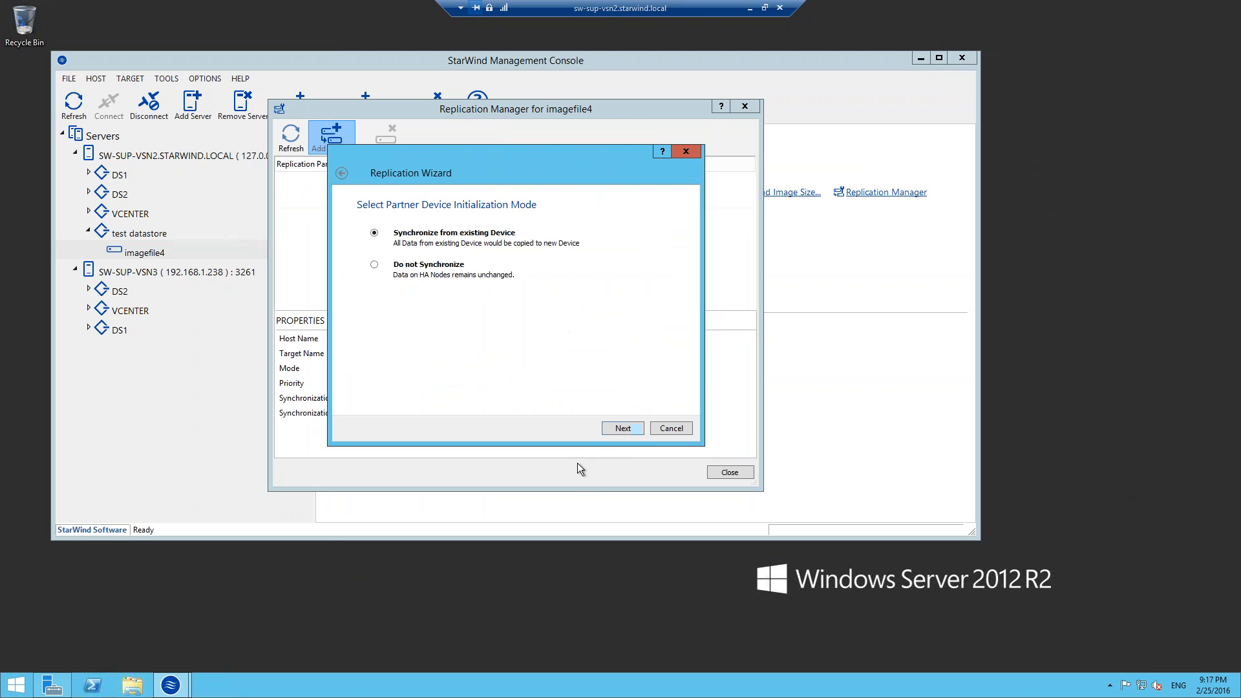
# Choose to synchronize the partner from the existing device, create the replica, and close the Replication Manager.
pyautogui.click(622, 430)
pyautogui.click(610, 428)
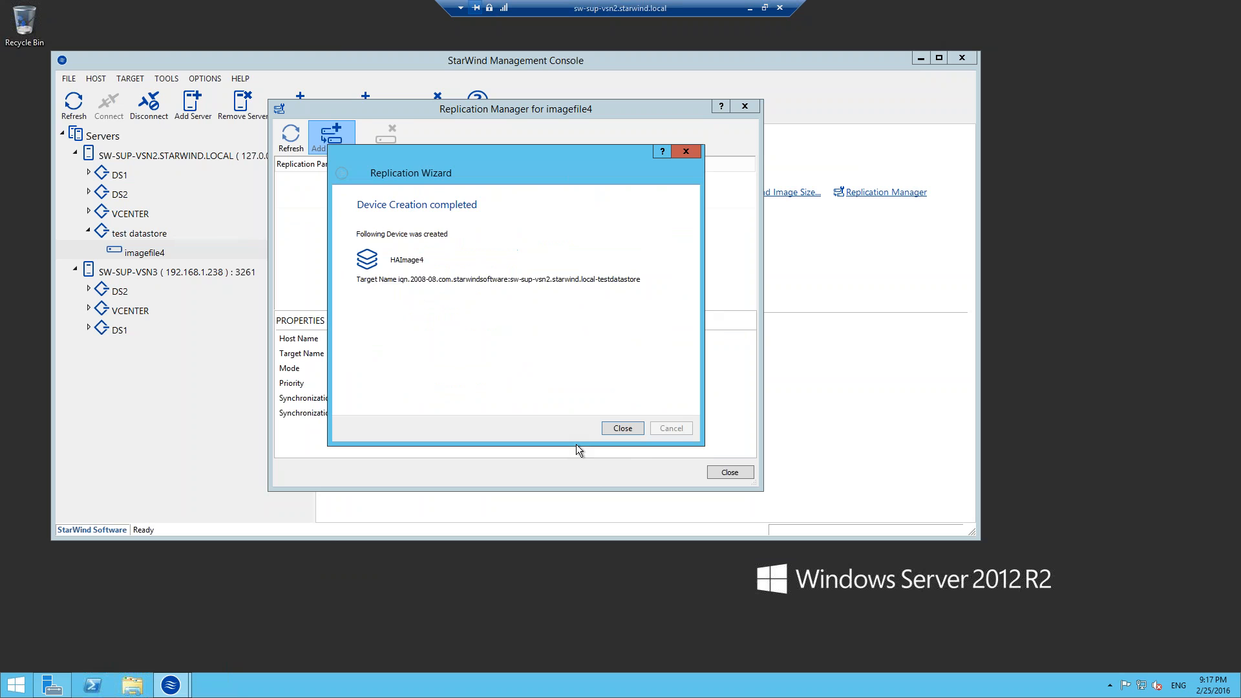
pyautogui.click(629, 429)
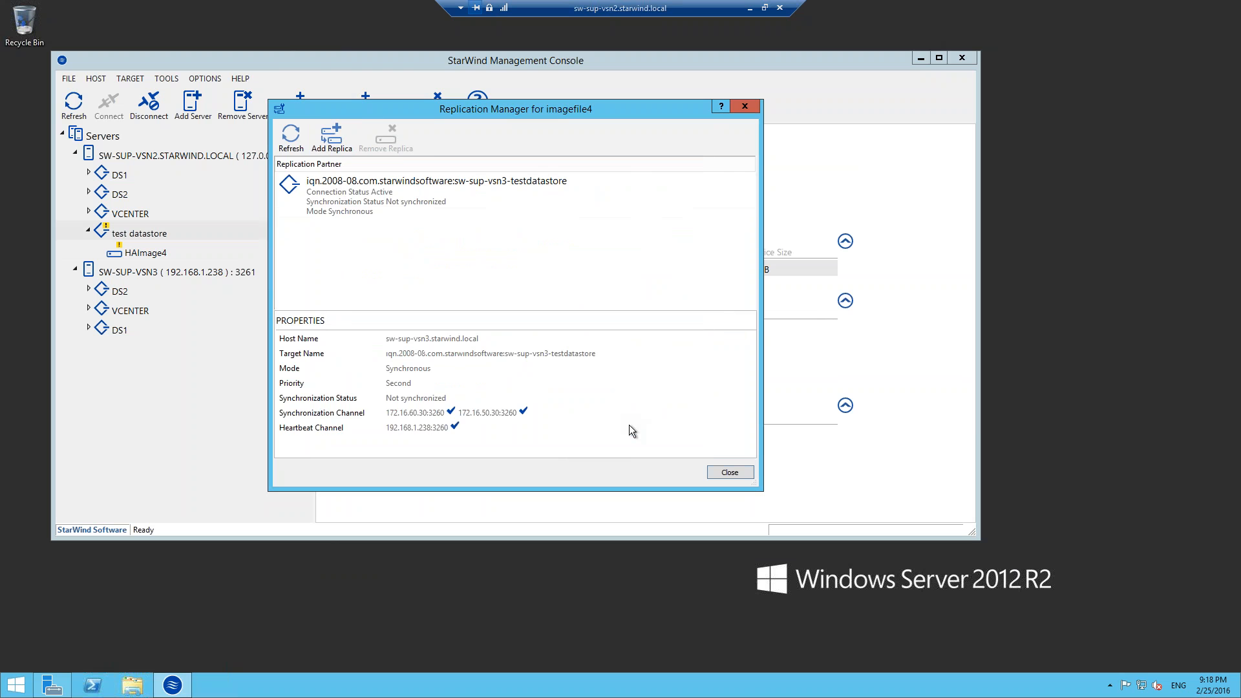
pyautogui.click(729, 473)
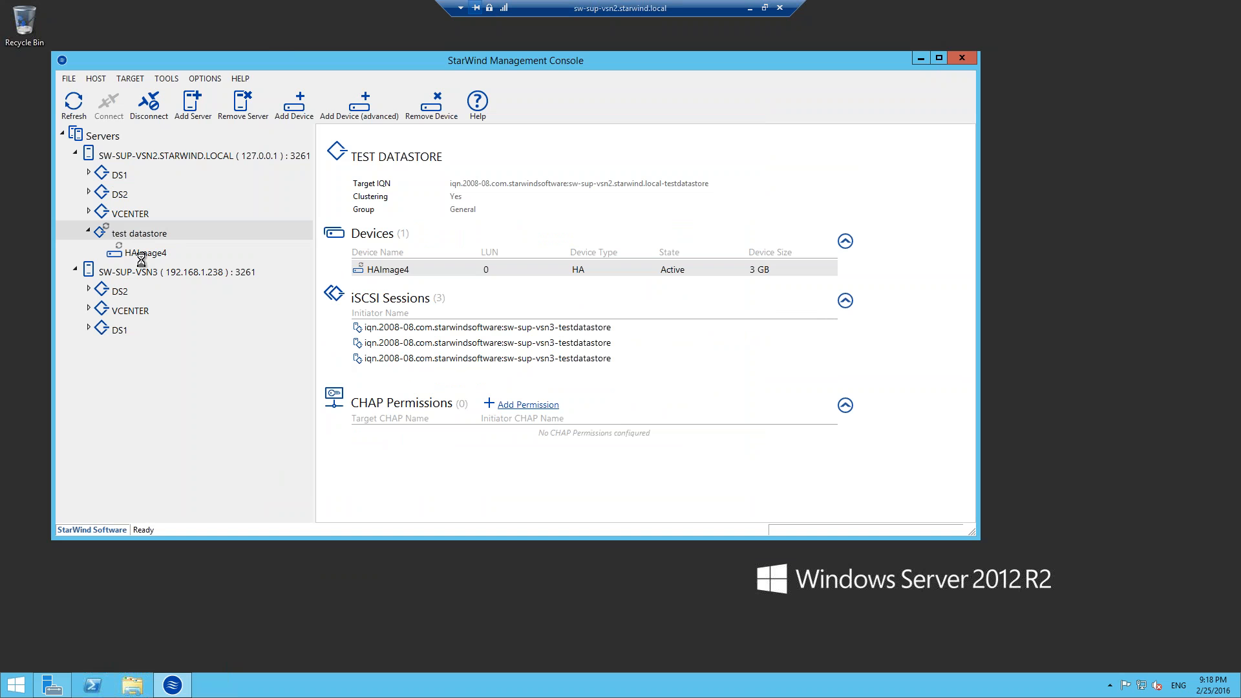
# Check the synchronization status of HAImage4 under test datastore on both SW-SUP-VSN2 and SW-SUP-VSN3, refreshing the console.
pyautogui.click(143, 254)
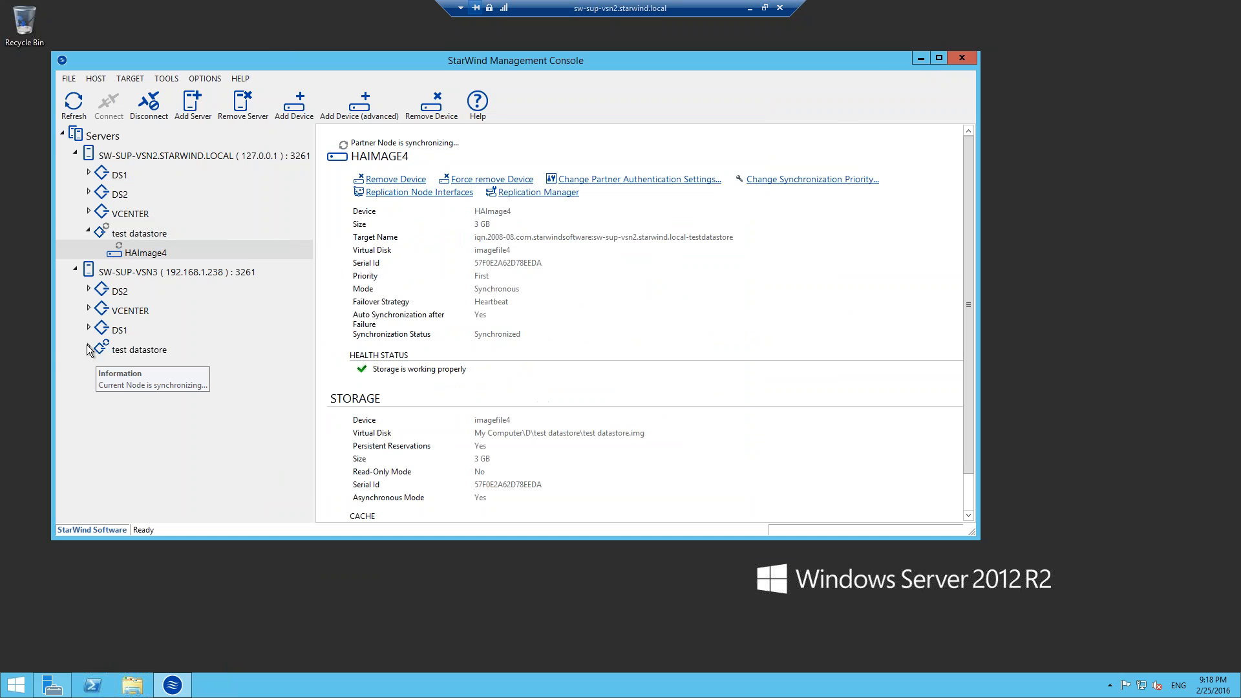
pyautogui.click(88, 346)
pyautogui.click(135, 369)
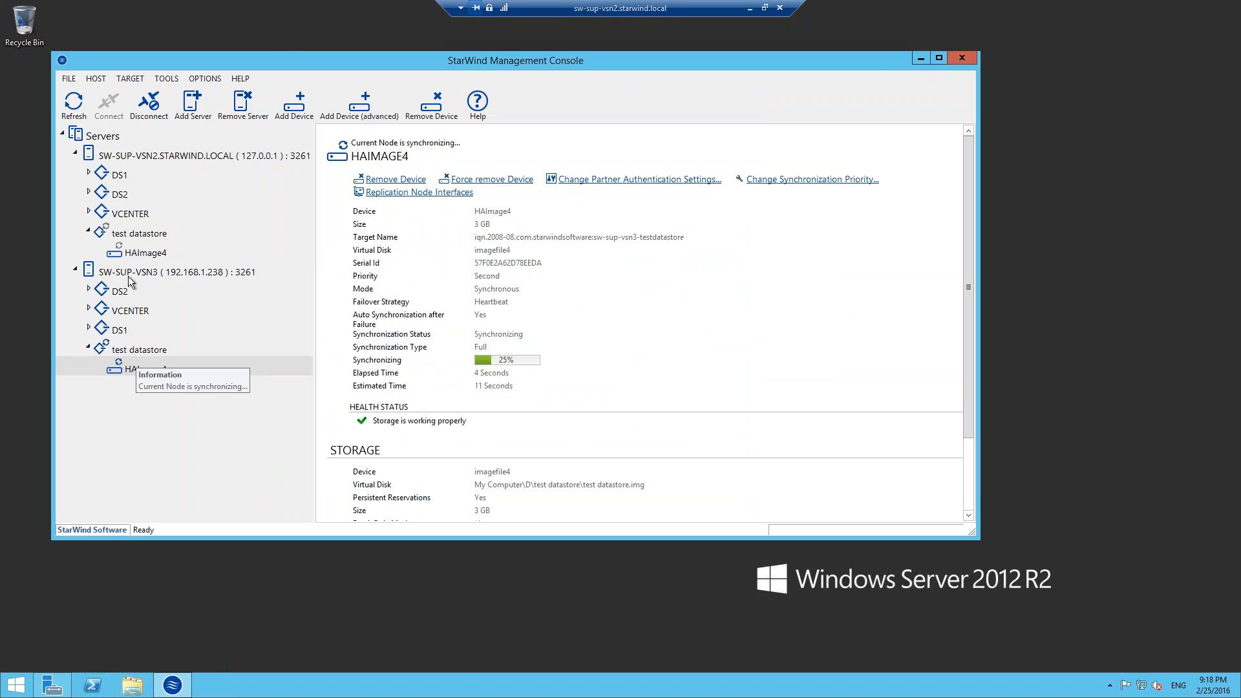
pyautogui.click(79, 110)
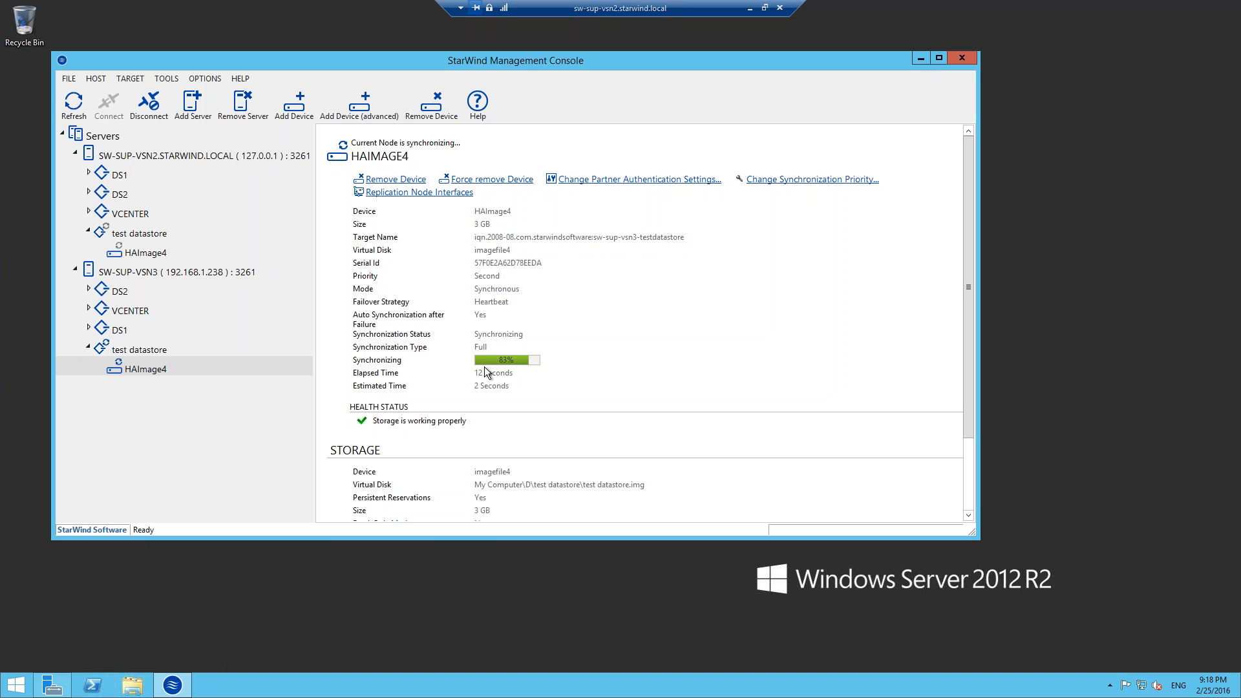
pyautogui.click(74, 104)
pyautogui.click(162, 259)
pyautogui.click(74, 106)
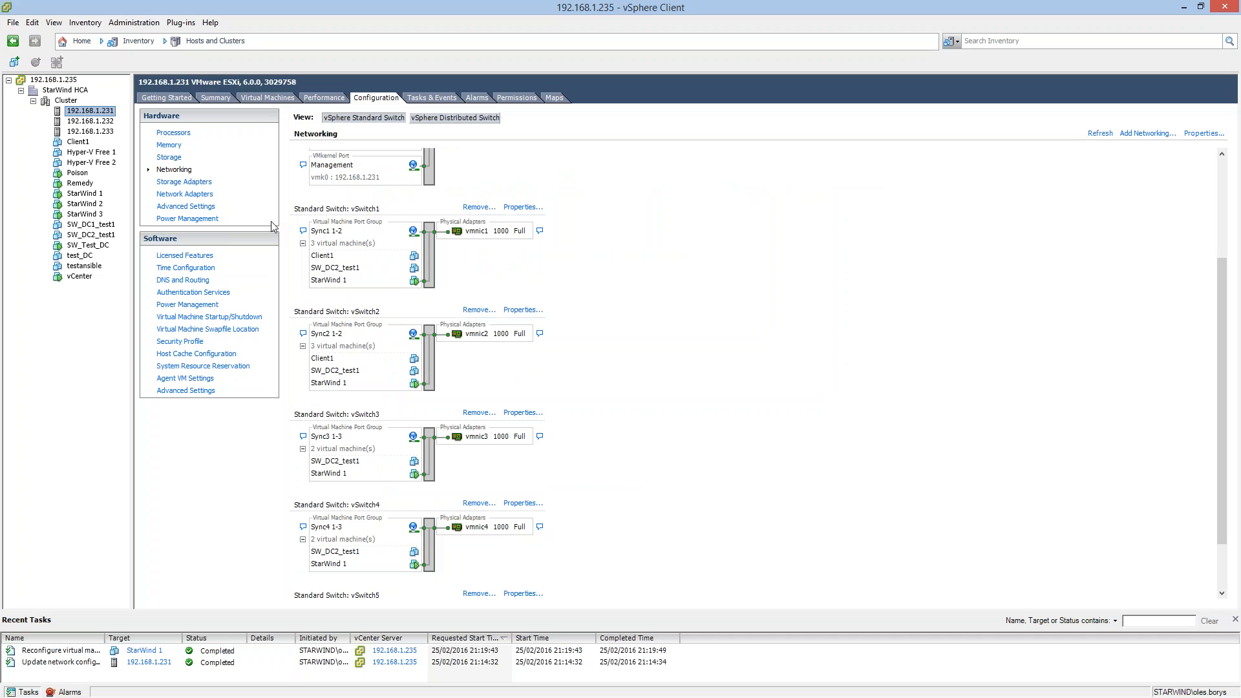
# In the vSphere Client, review the dynamic discovery send targets of iSCSI adapter vmhba37 on host 192.168.1.231 without adding a server.
pyautogui.click(175, 188)
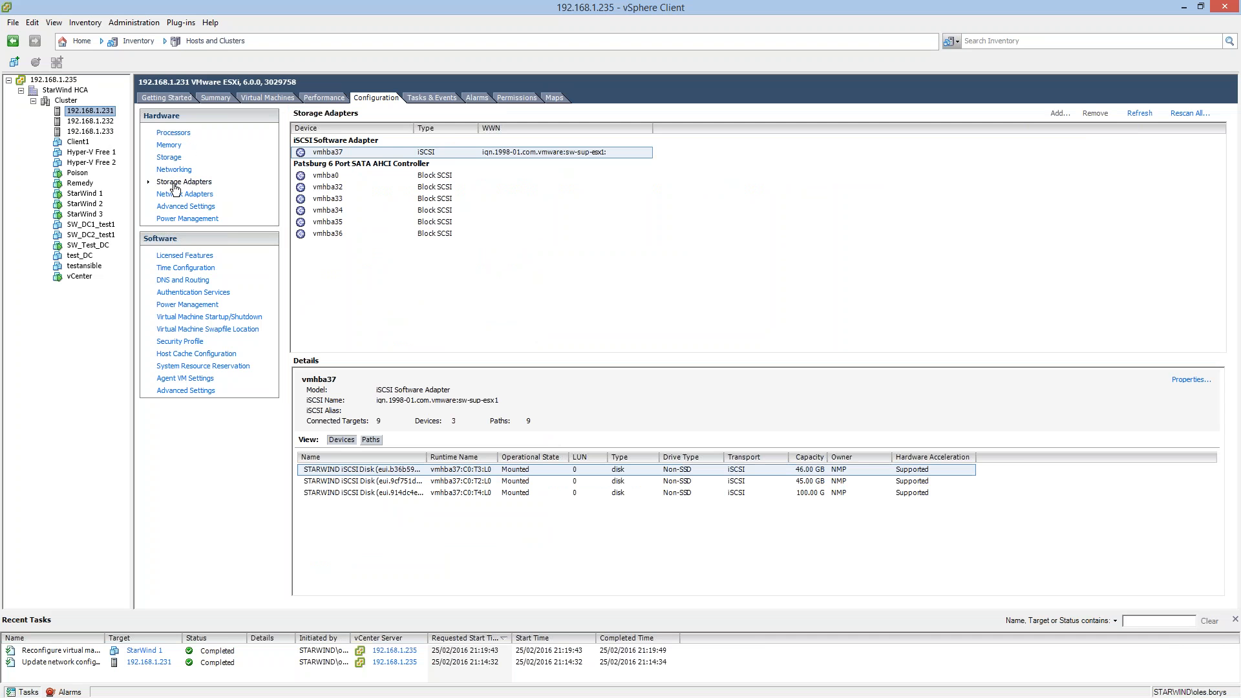
pyautogui.click(335, 150)
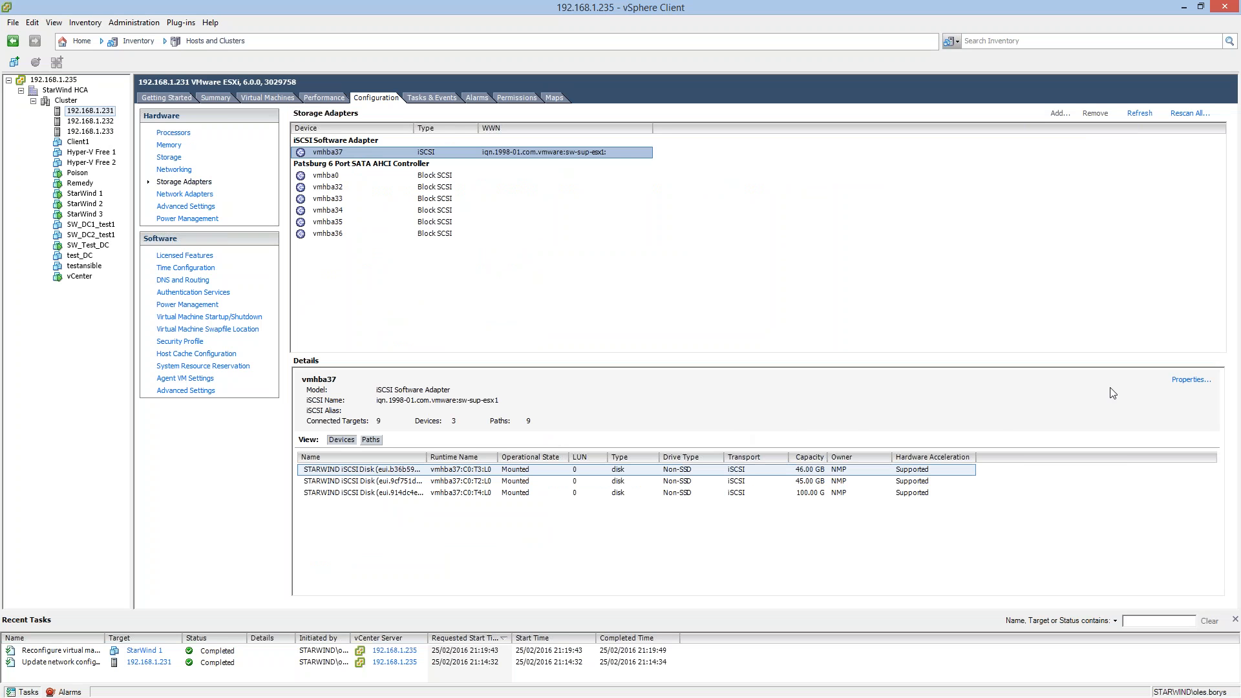
pyautogui.click(1175, 381)
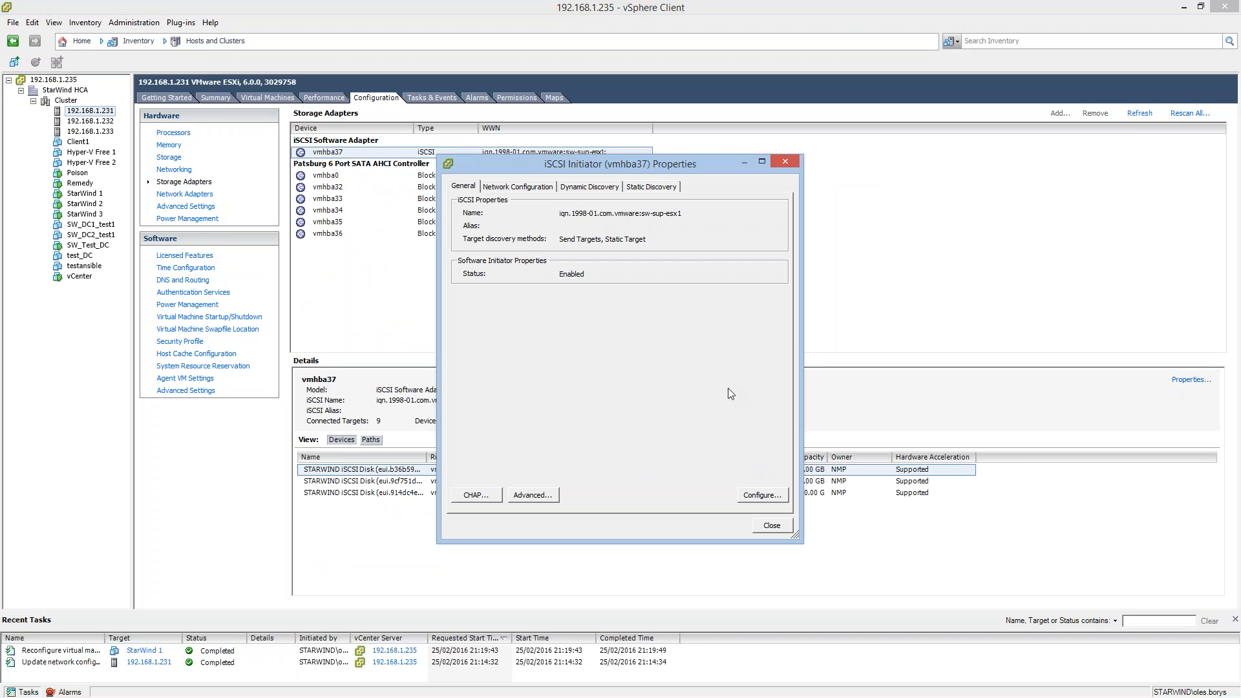
pyautogui.click(569, 188)
pyautogui.click(490, 251)
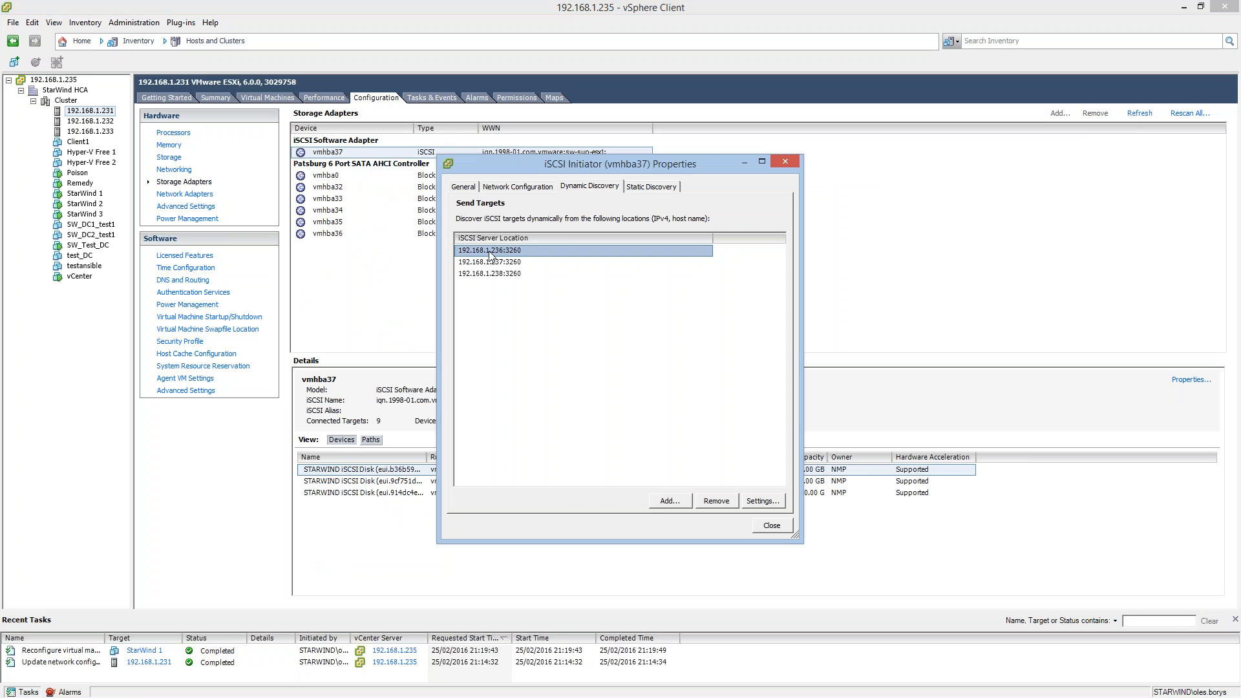
pyautogui.click(492, 263)
pyautogui.click(495, 273)
pyautogui.click(498, 262)
pyautogui.click(502, 250)
pyautogui.click(673, 502)
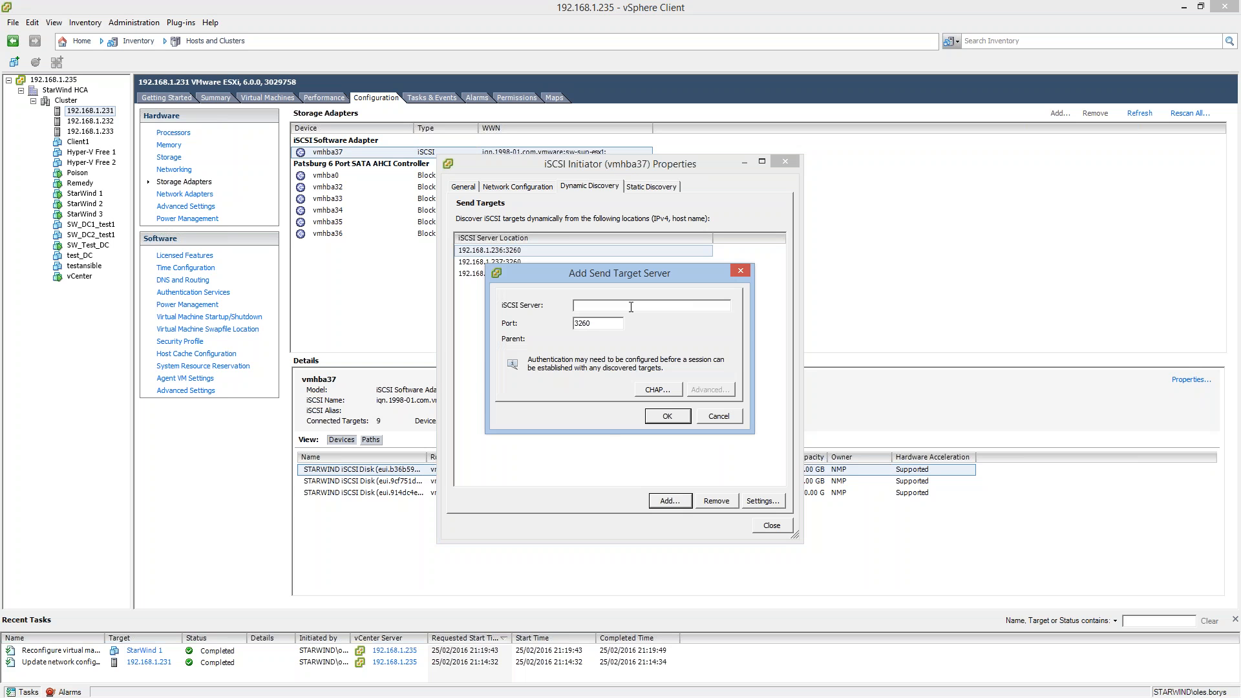
pyautogui.click(719, 417)
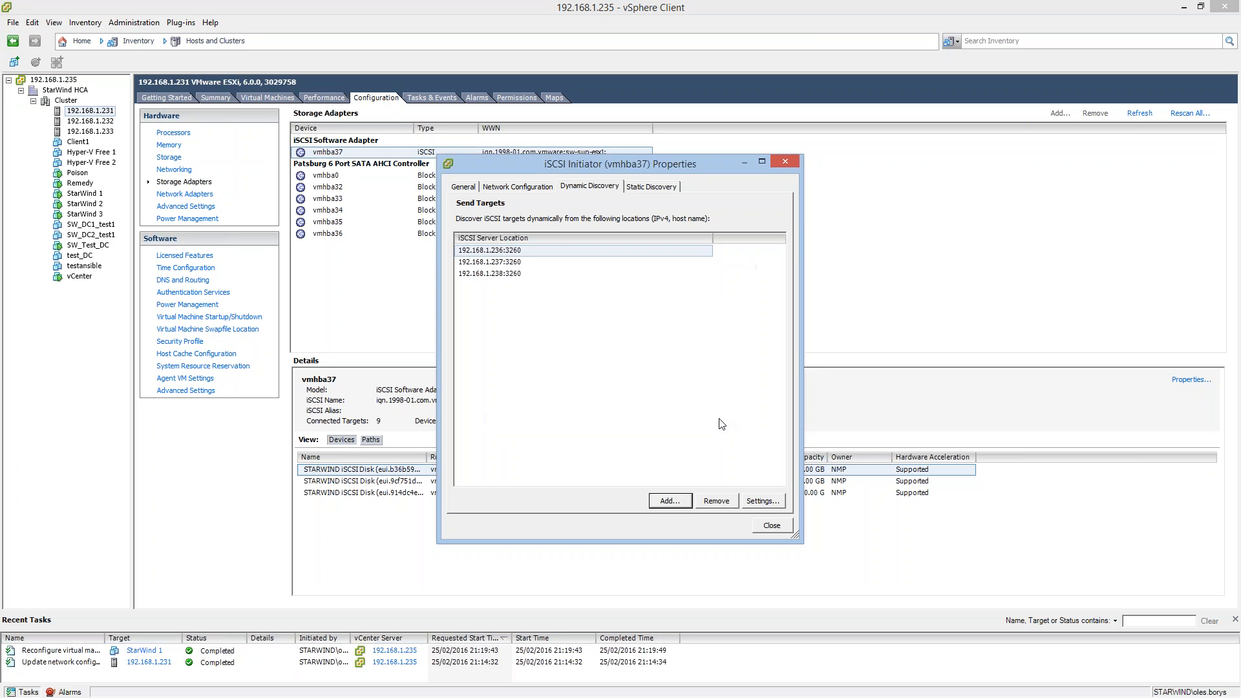
pyautogui.click(779, 525)
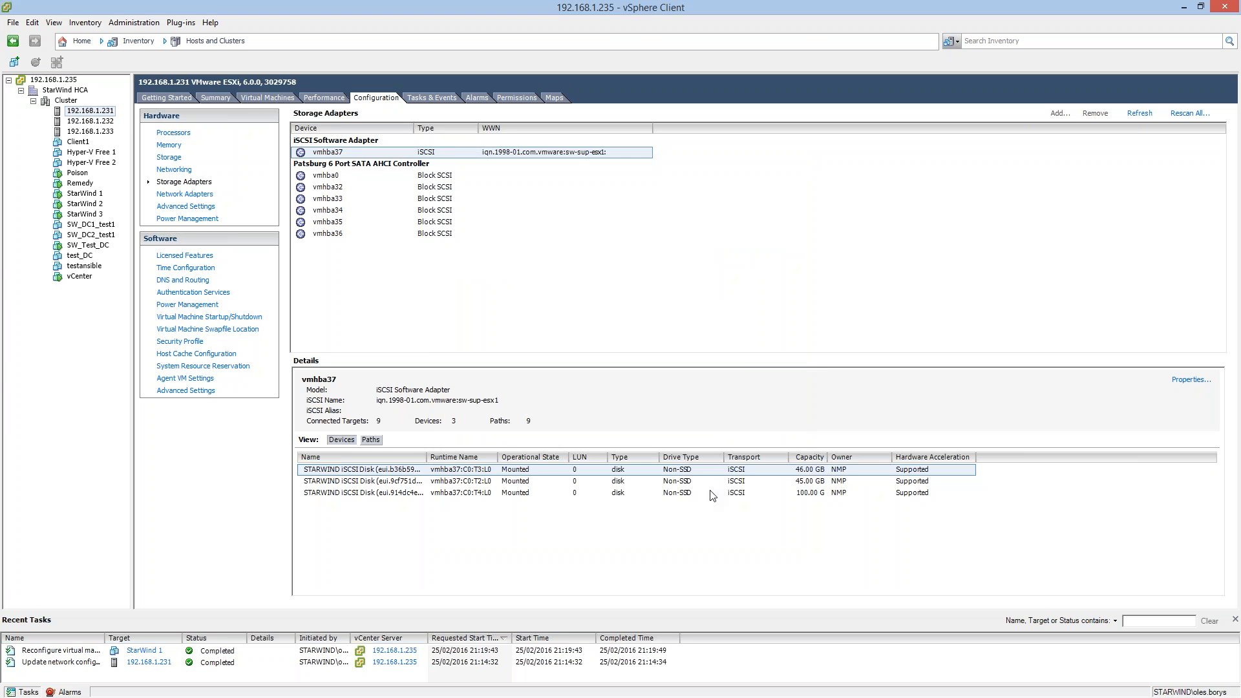
# Rescan the host for new storage devices and VMFS volumes, and inspect the full name of the 3 GB STARWIND iSCSI disk.
pyautogui.click(1182, 114)
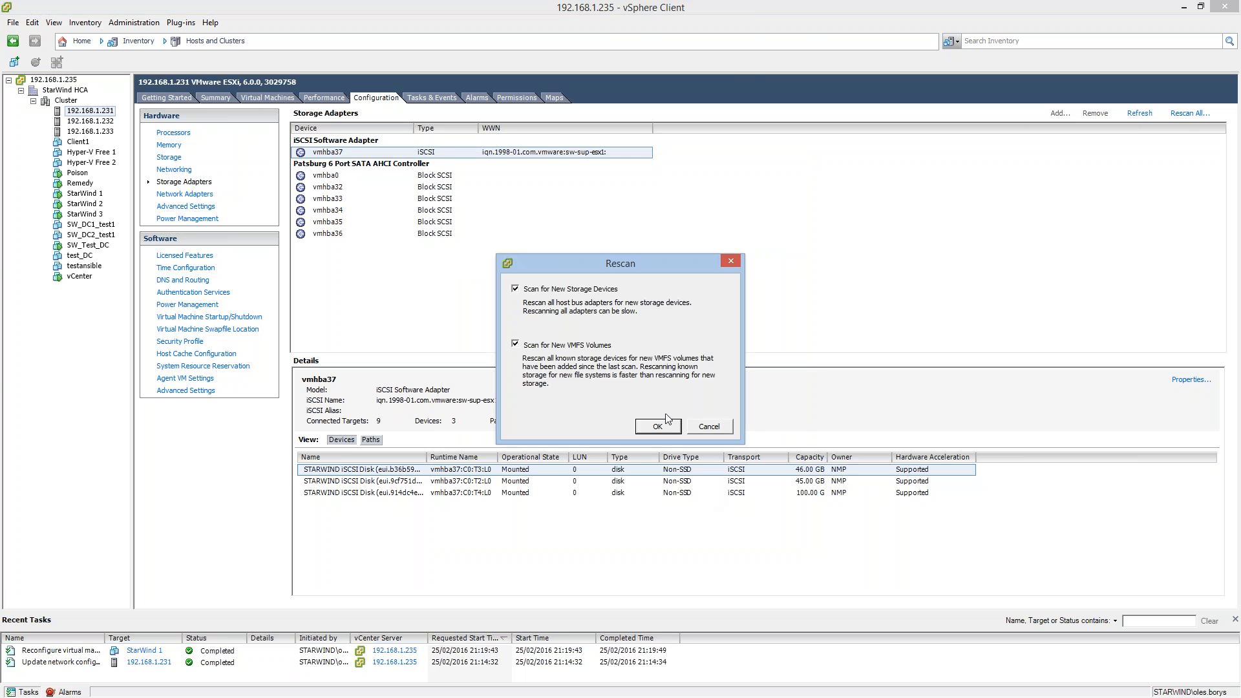
pyautogui.click(661, 426)
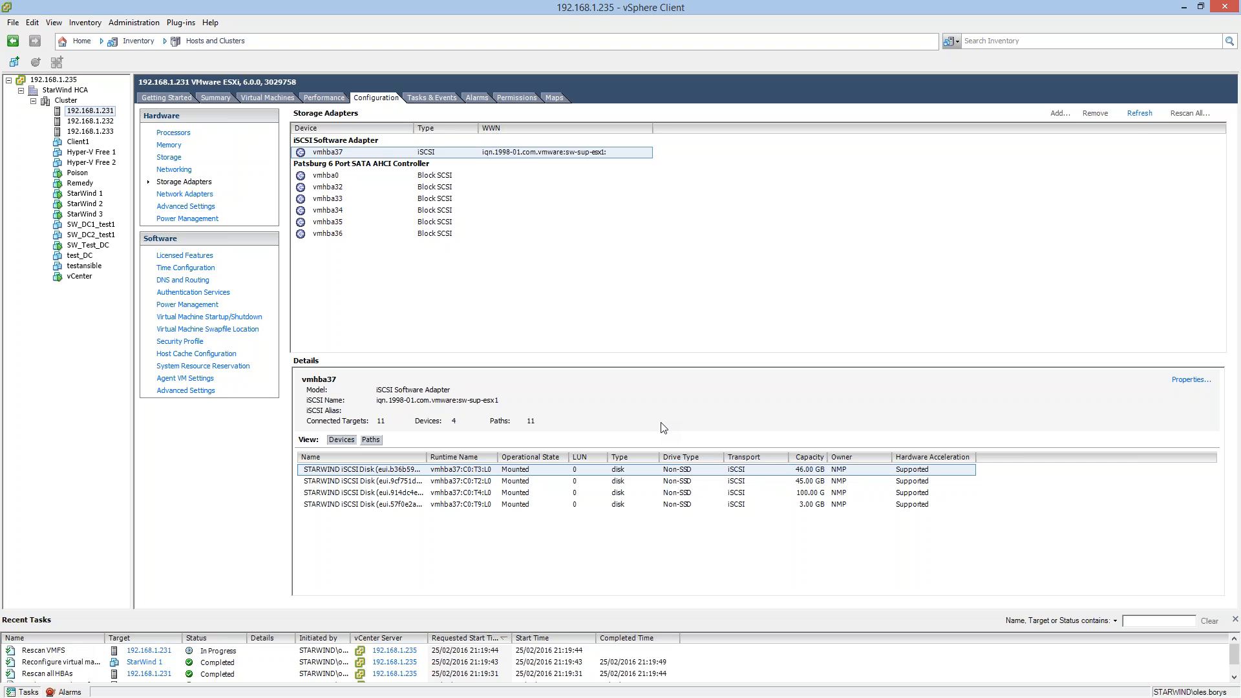
pyautogui.click(517, 508)
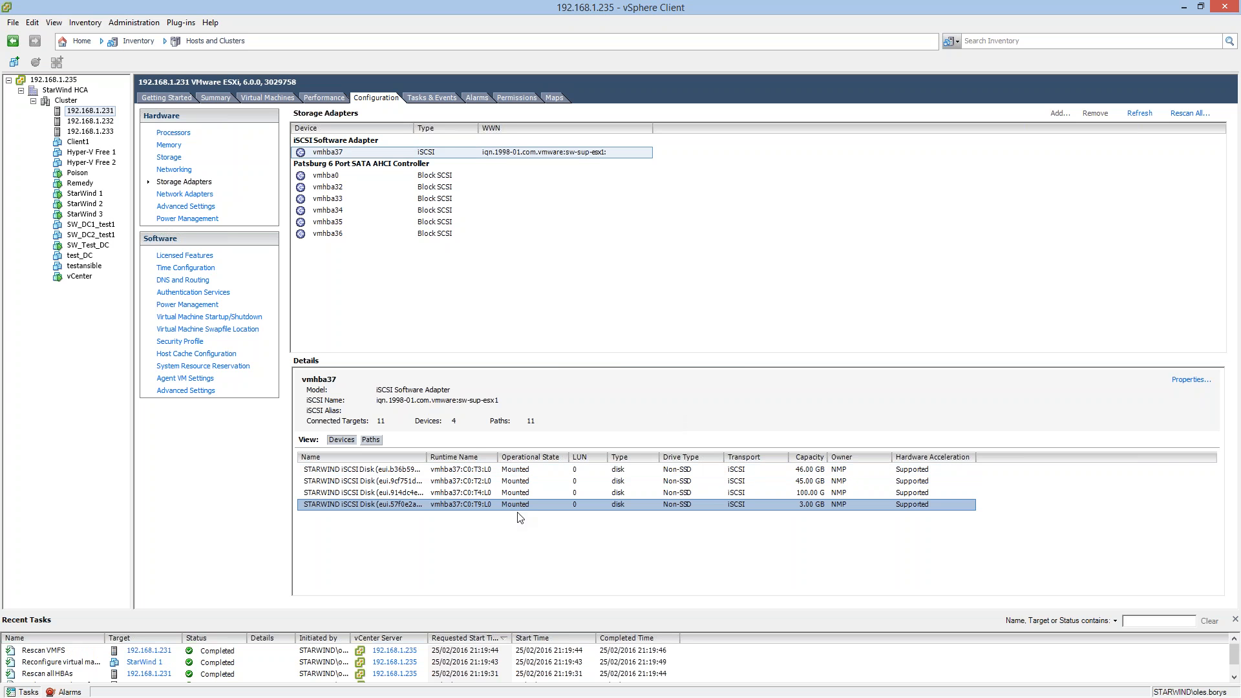
pyautogui.moveTo(427, 457); pyautogui.dragTo(477, 457)
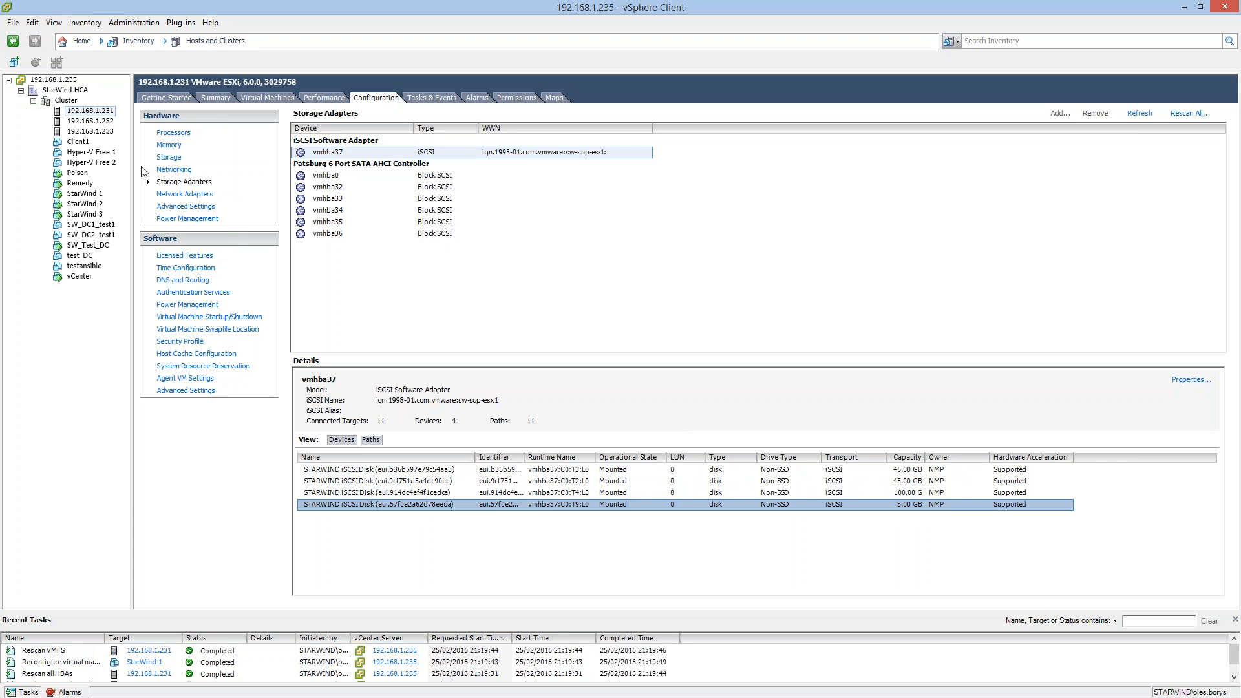
# Start adding Disk/LUN storage to host 192.168.1.231 using the 3 GB STARWIND iSCSI disk, and accept its disk layout.
pyautogui.click(170, 158)
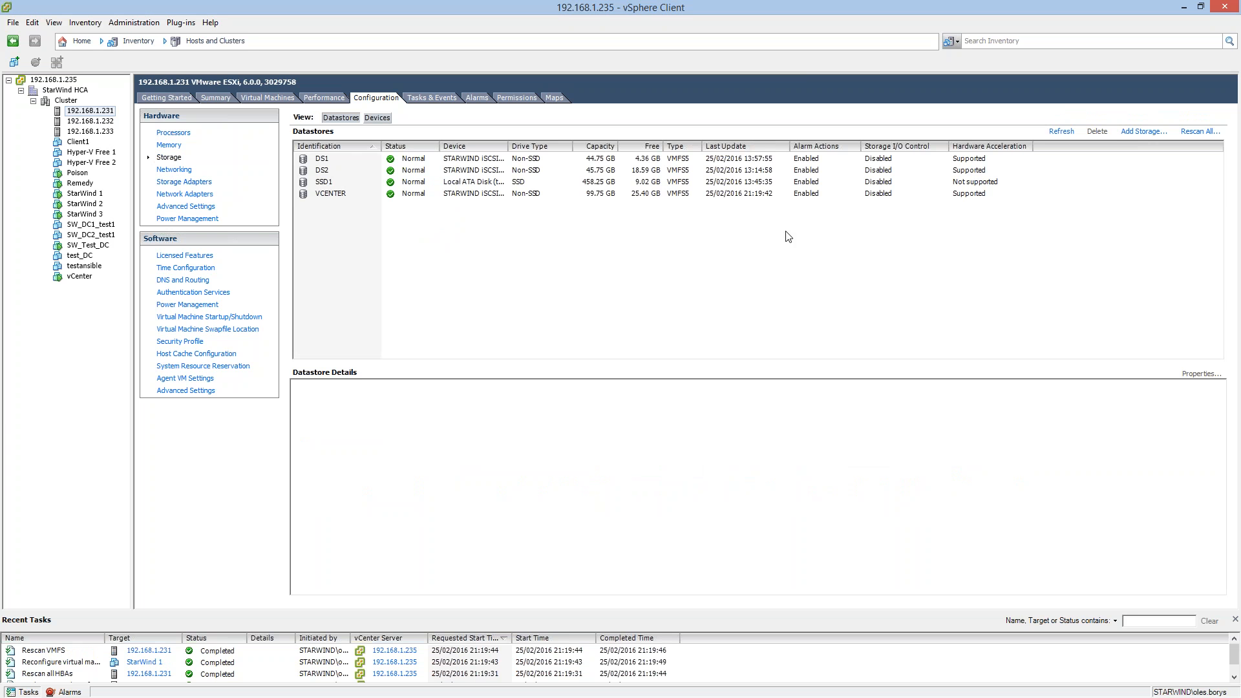
pyautogui.click(1141, 131)
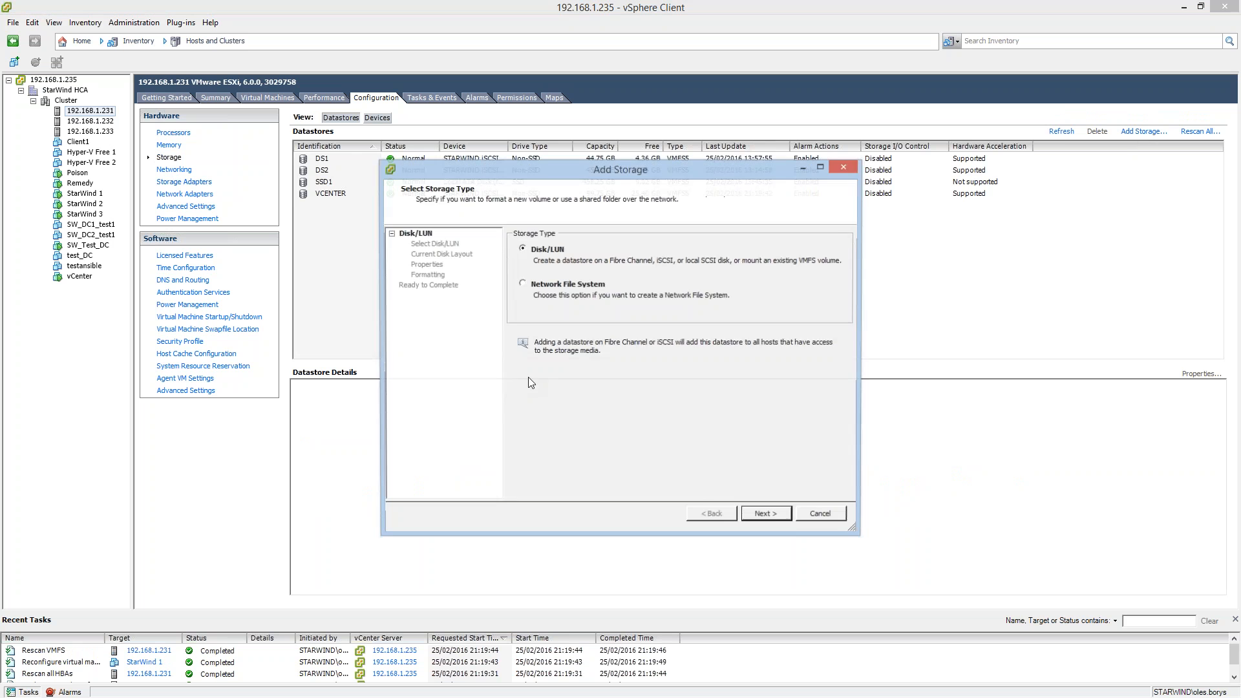
pyautogui.click(754, 515)
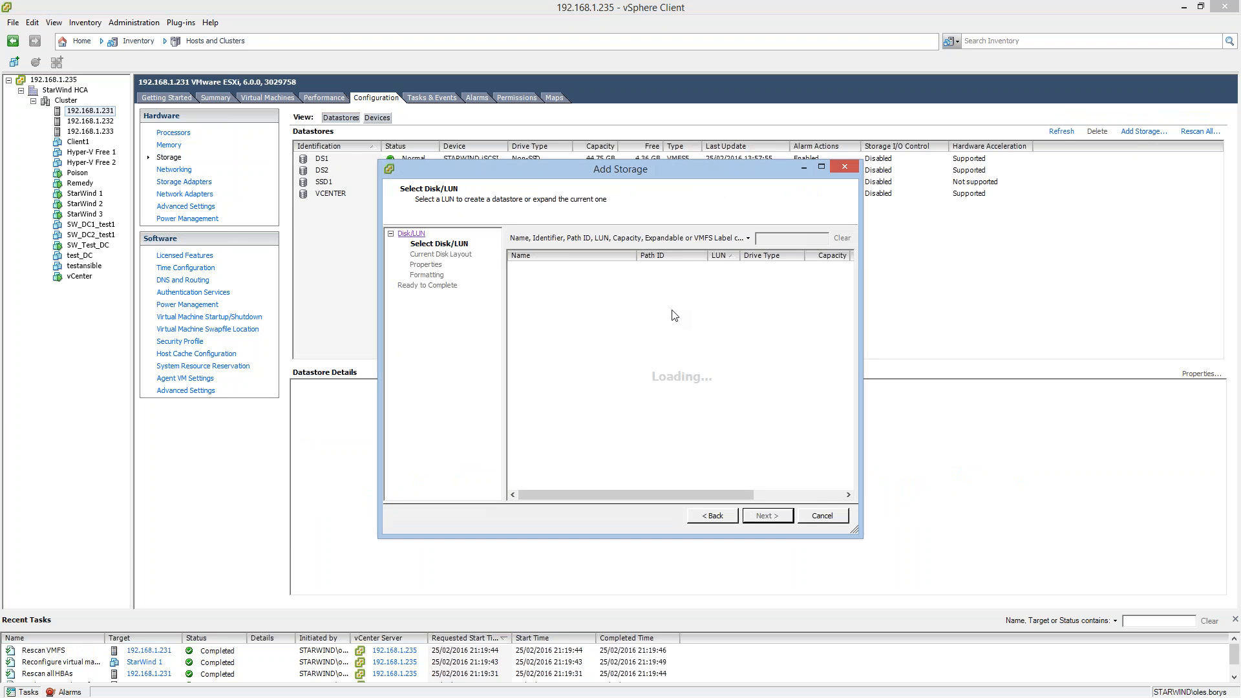
pyautogui.click(668, 268)
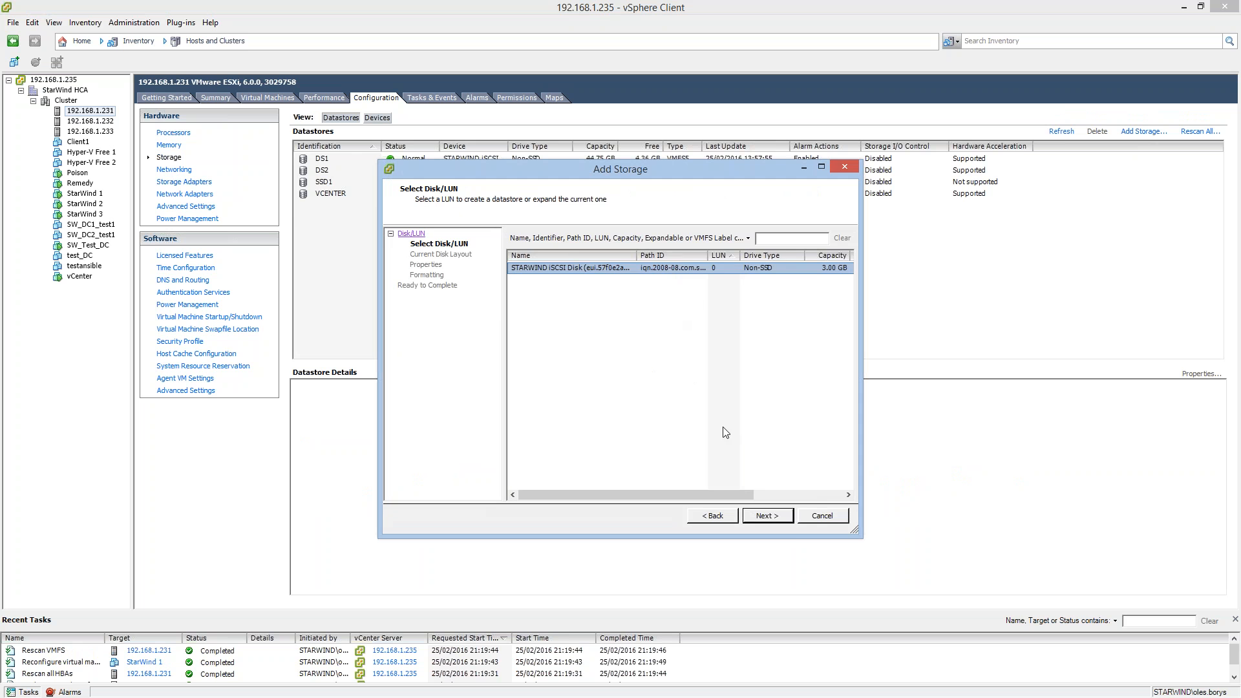
pyautogui.click(775, 518)
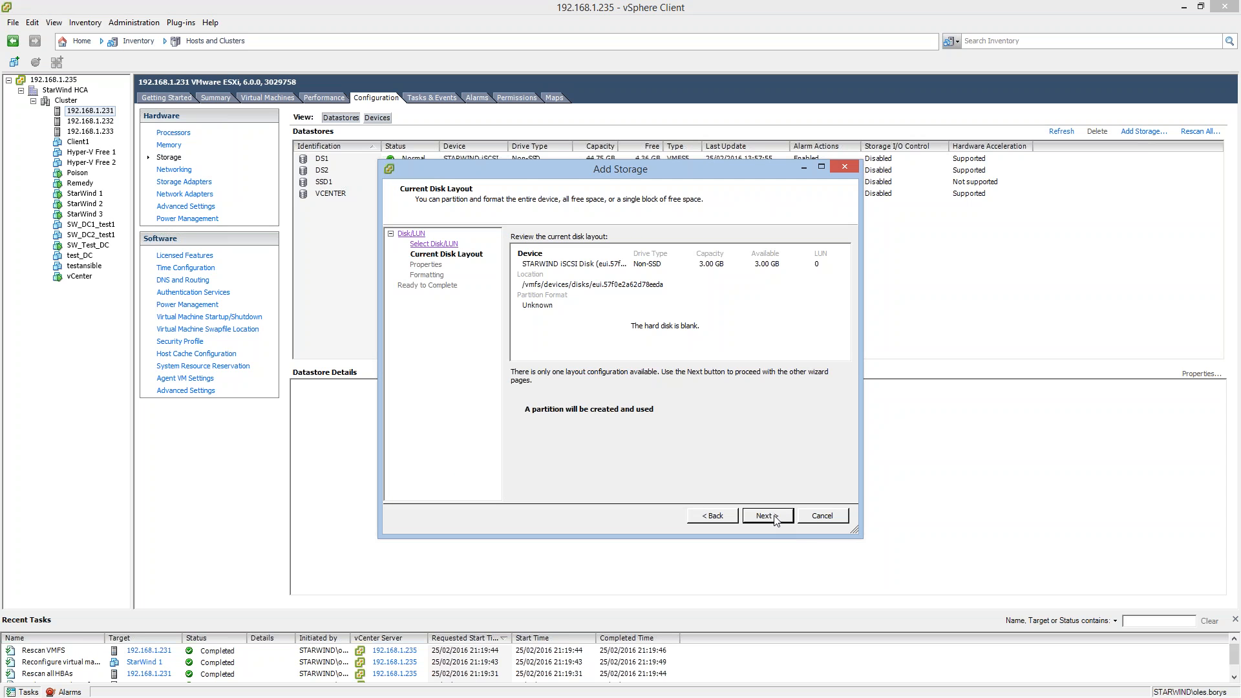
pyautogui.click(776, 518)
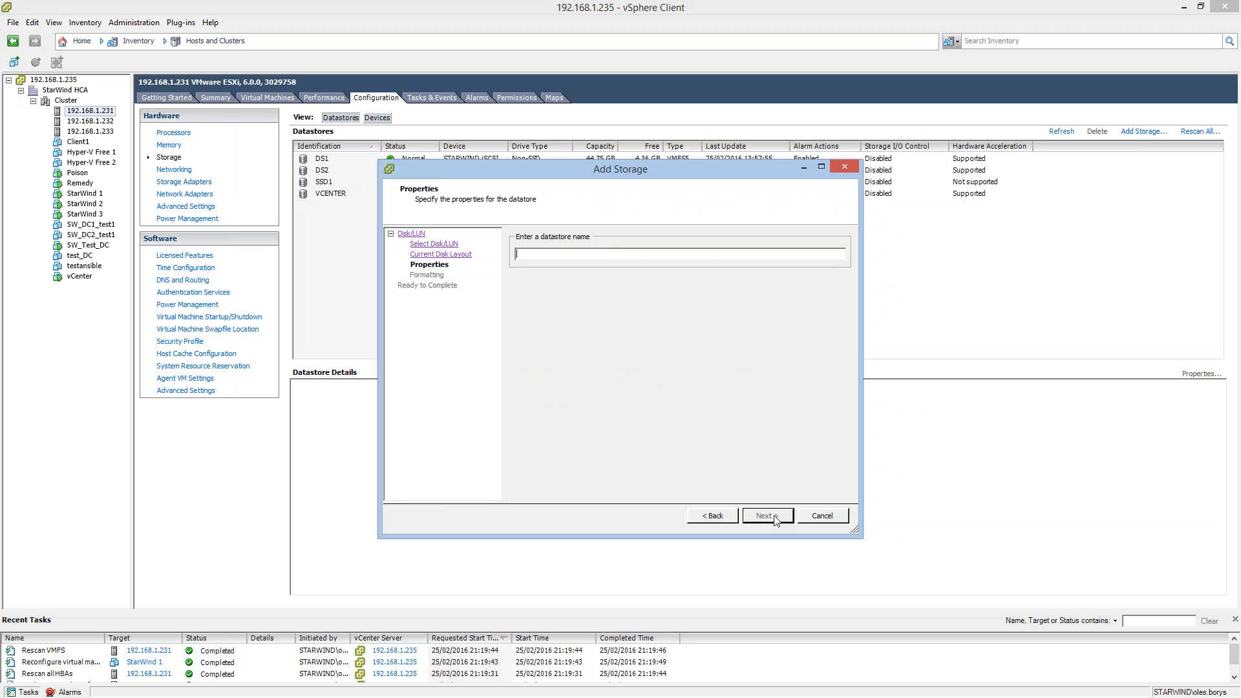
# Name the datastore "test datastore", use the maximum available space, and finish adding it.
pyautogui.write('test datastore')
pyautogui.click(775, 523)
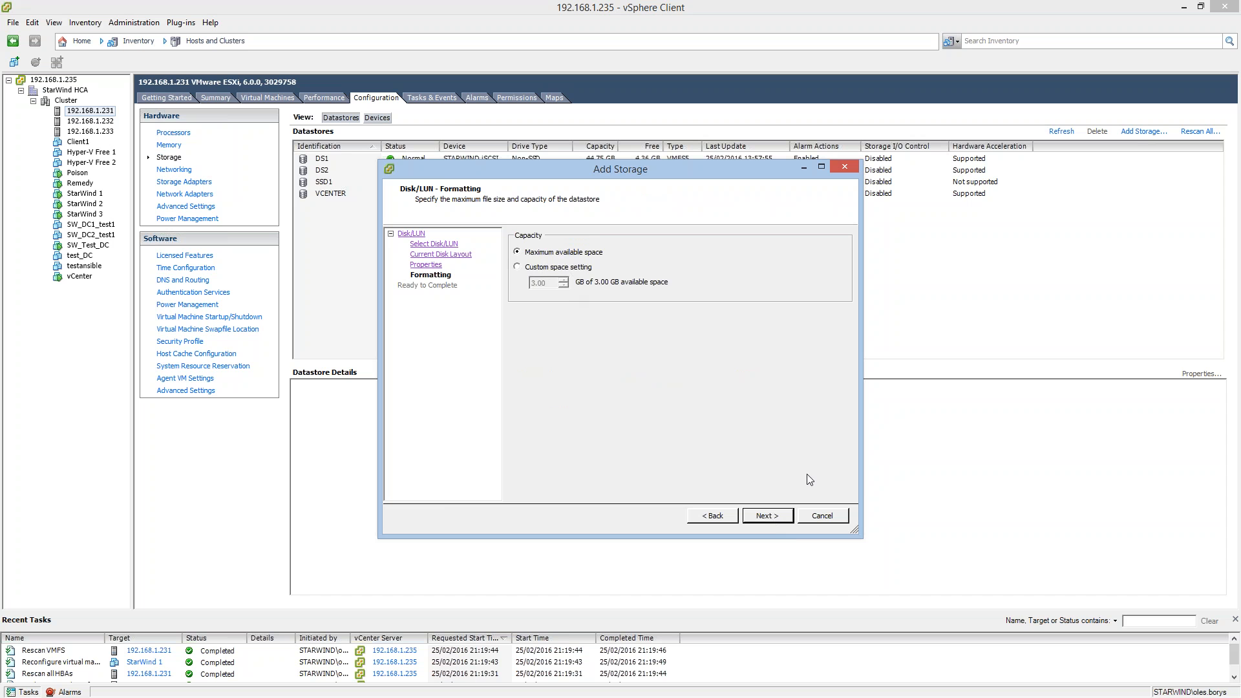
pyautogui.click(774, 520)
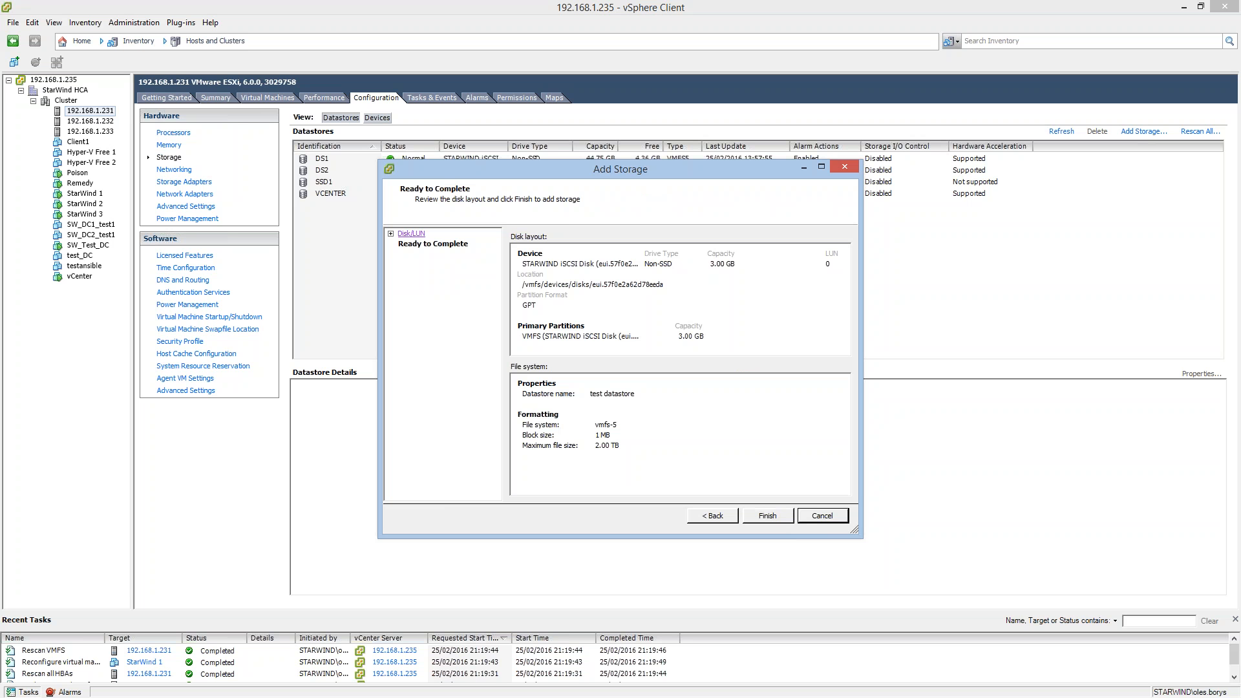
pyautogui.click(768, 516)
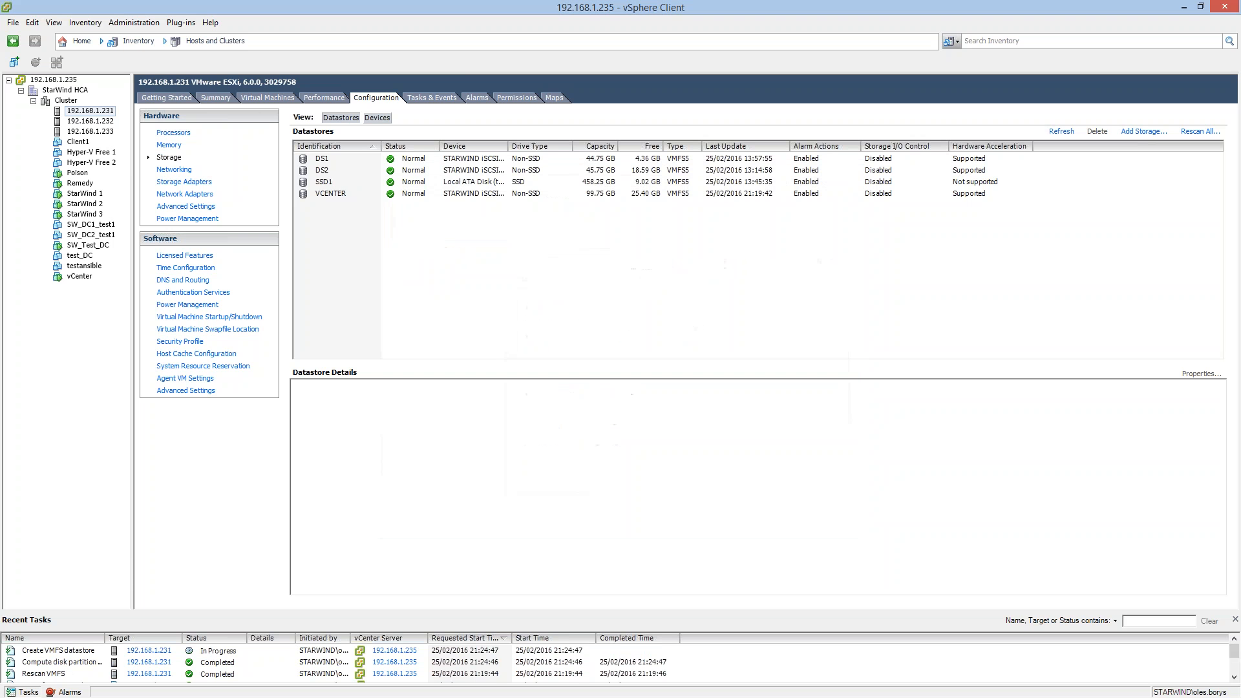
# Check the Create VMFS datastore task and refresh the host's datastore list.
pyautogui.click(220, 652)
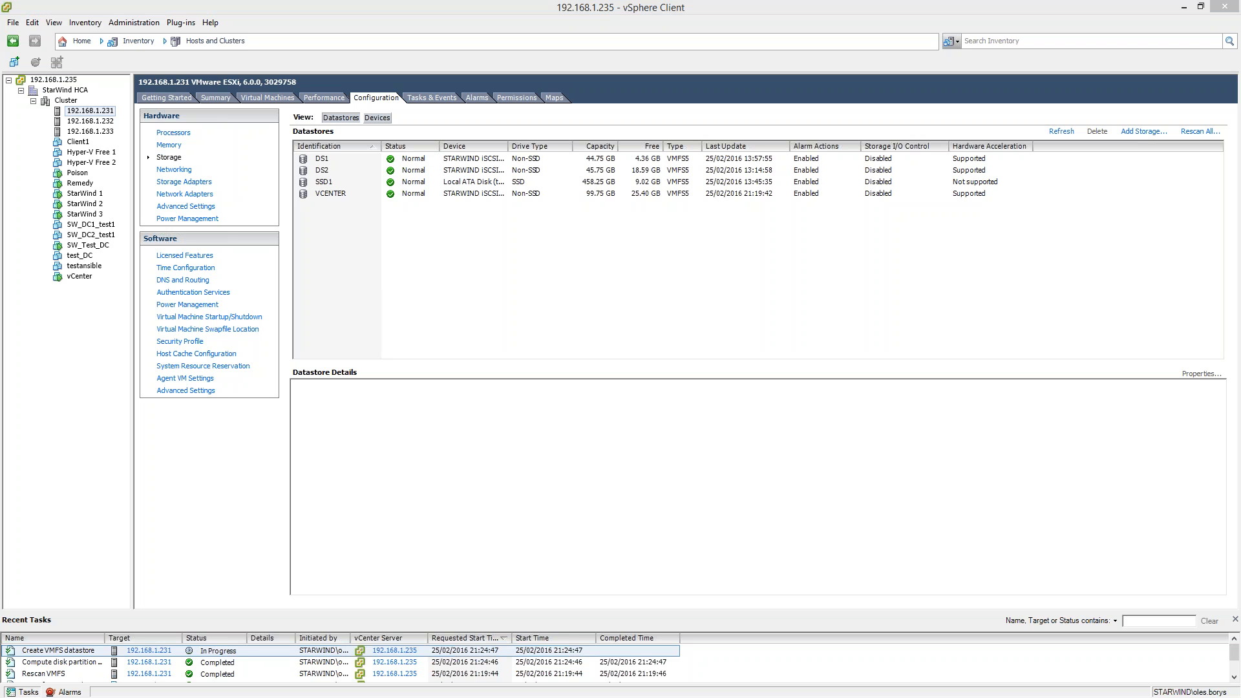
pyautogui.click(713, 282)
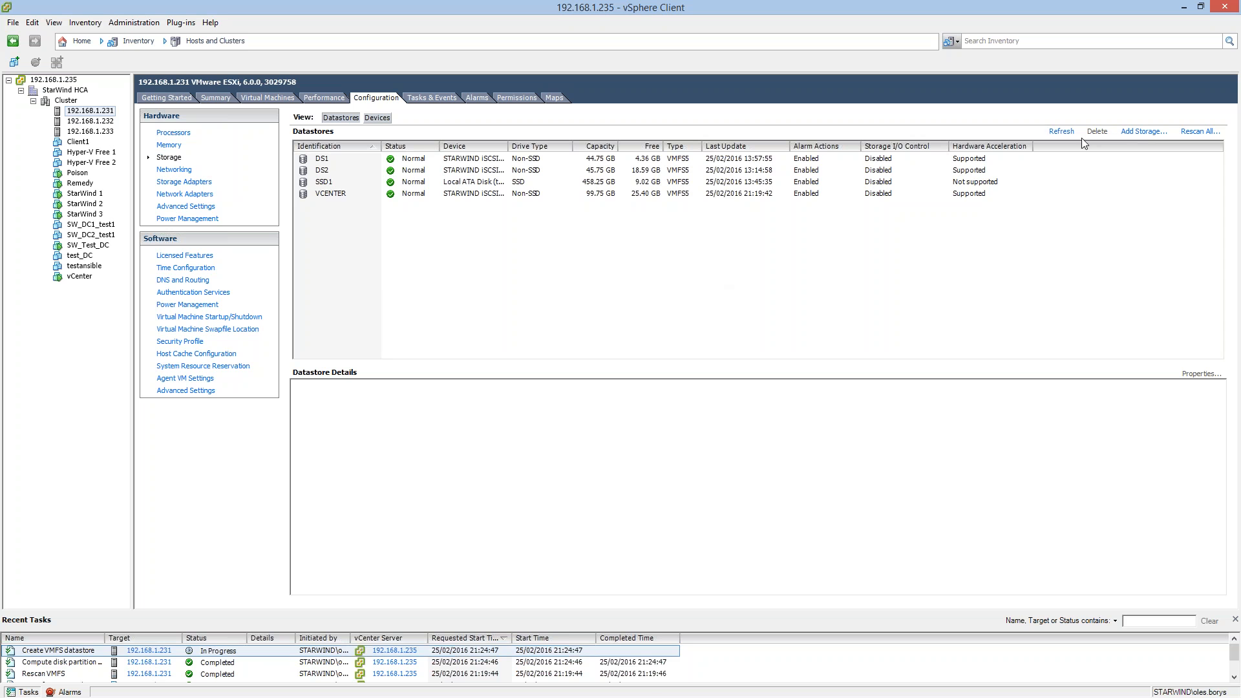
pyautogui.click(1062, 131)
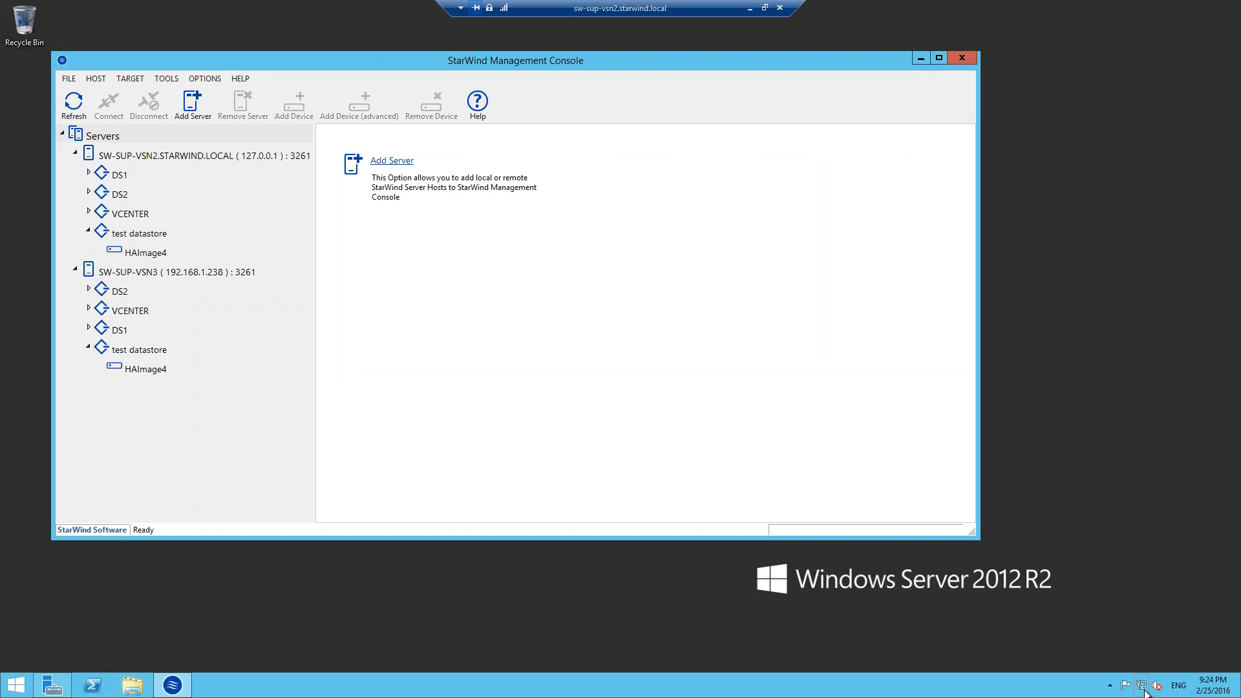
# Check the Management connection's network details on sw-sup-vsn2, close the network windows, and switch back to the vSphere Client.
pyautogui.rightClick(1145, 693)
pyautogui.click(1154, 674)
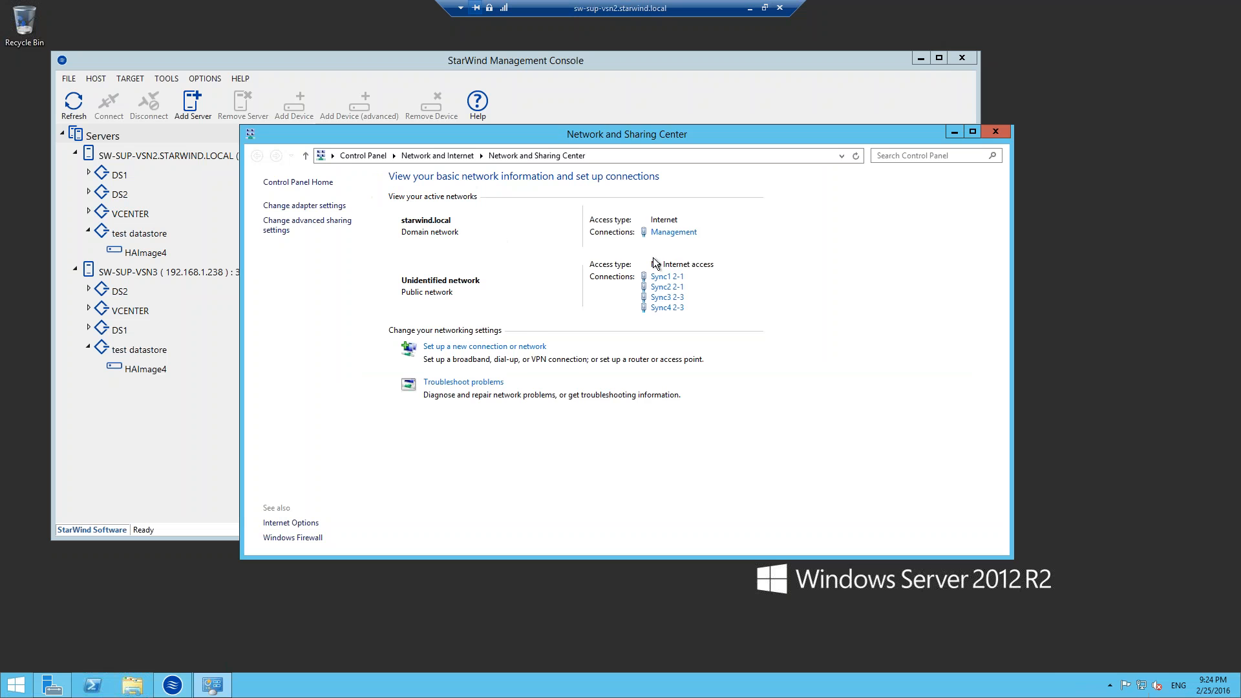
pyautogui.click(674, 232)
pyautogui.click(537, 334)
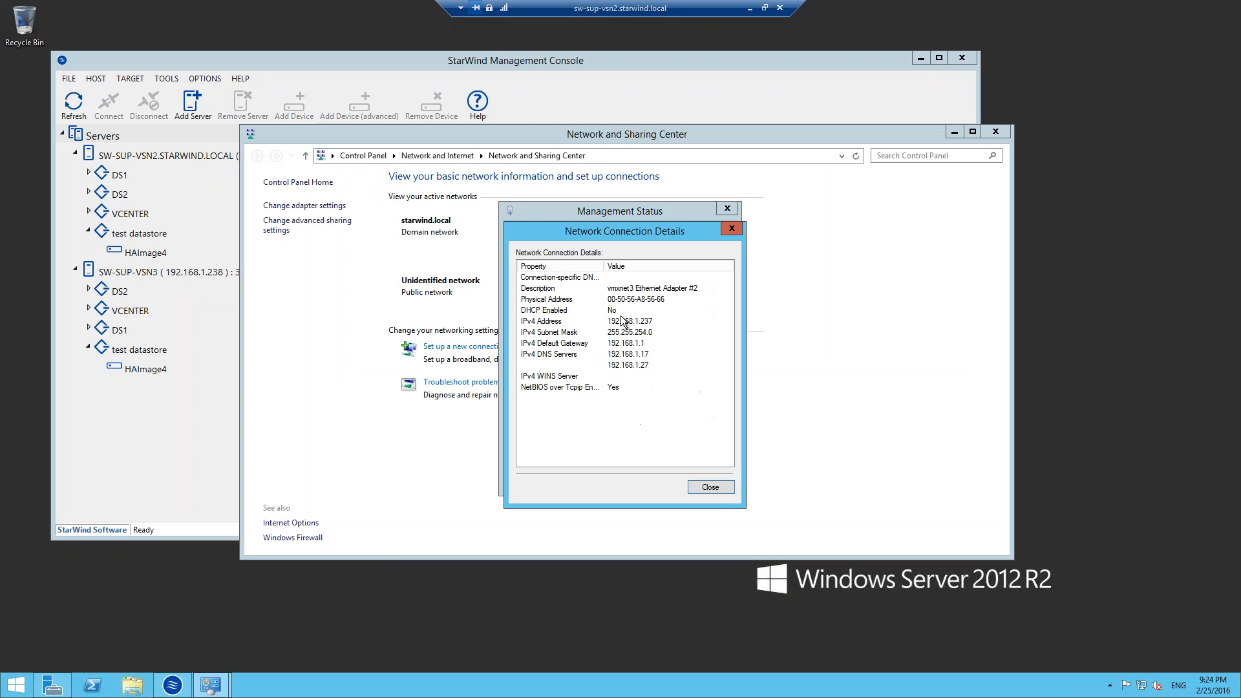
pyautogui.click(704, 484)
pyautogui.click(703, 480)
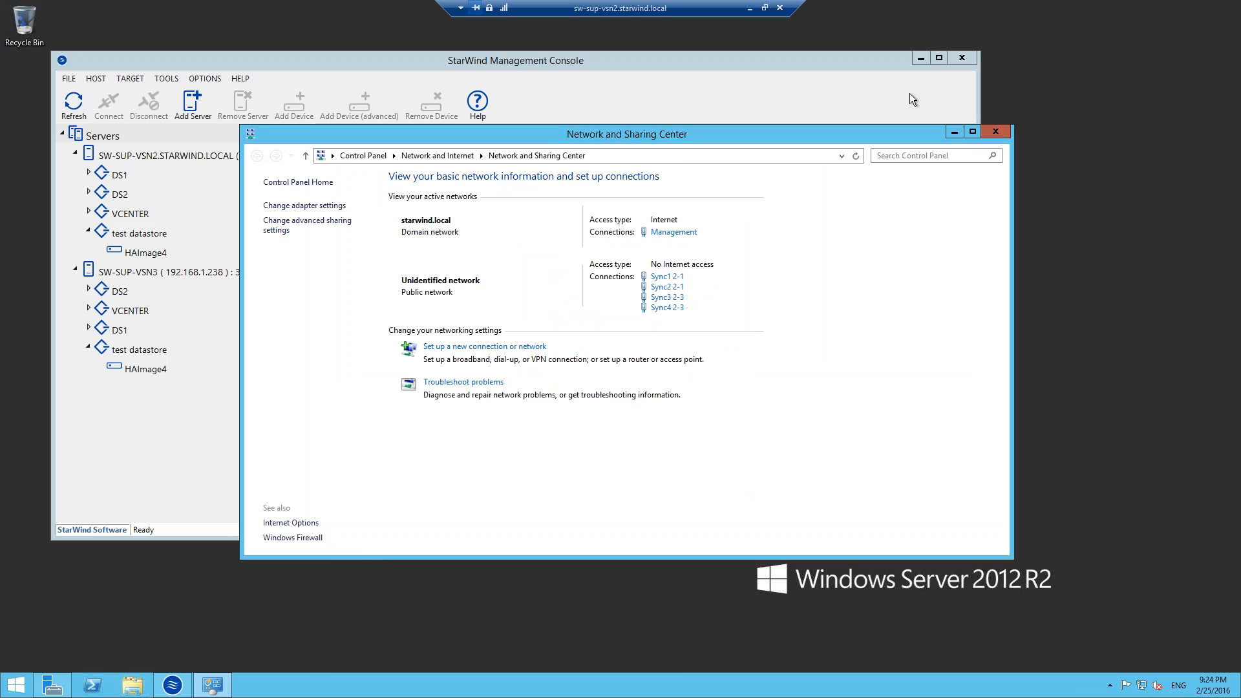
pyautogui.click(996, 132)
pyautogui.click(750, 8)
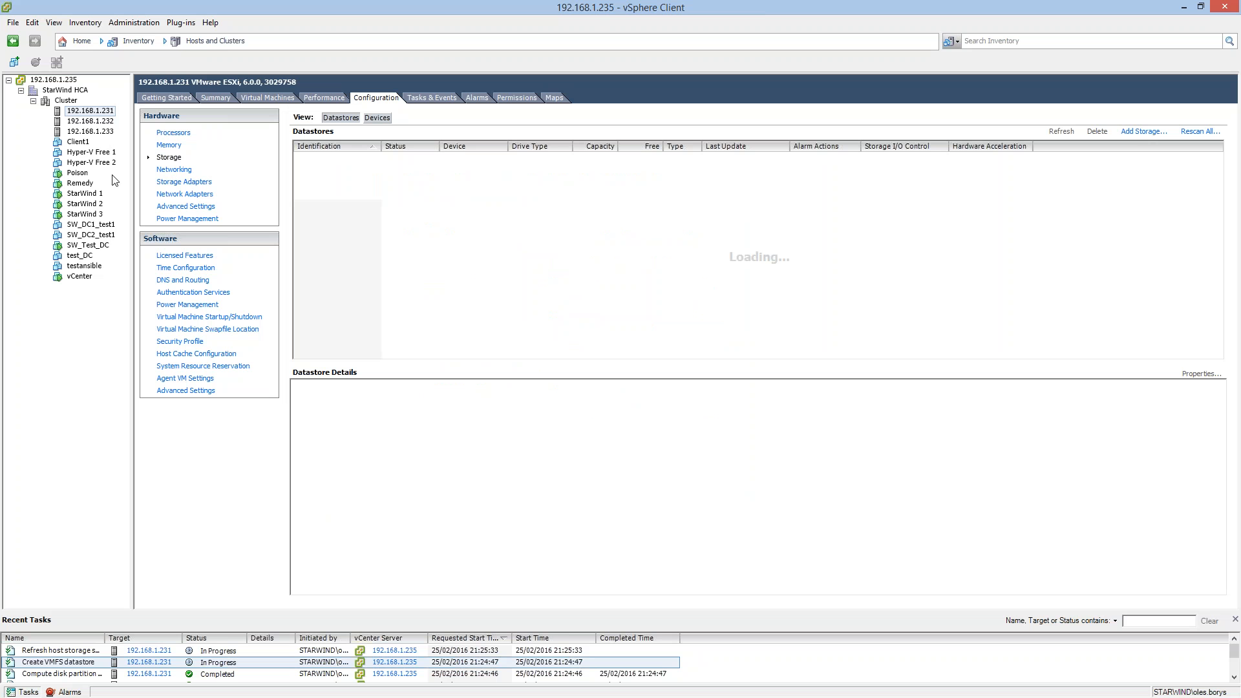
# Refresh the storage adapters of host 192.168.1.232 and rescan them for new storage devices and VMFS volumes.
pyautogui.click(85, 112)
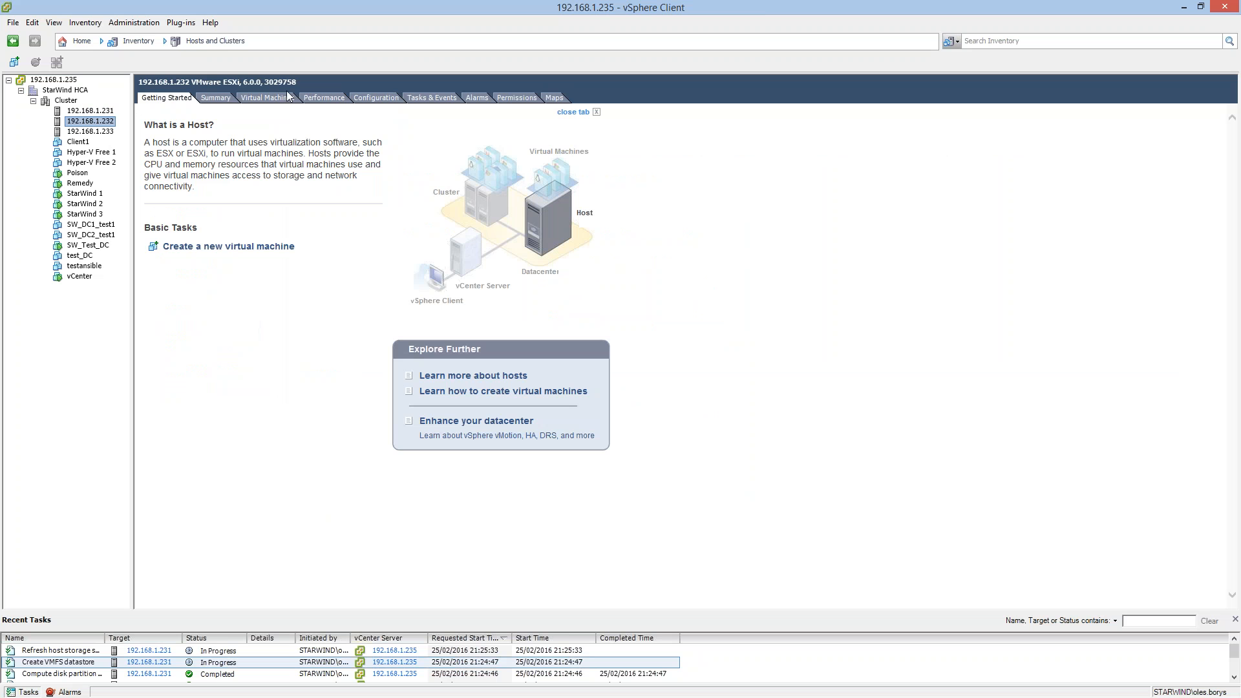
pyautogui.click(215, 98)
pyautogui.click(374, 98)
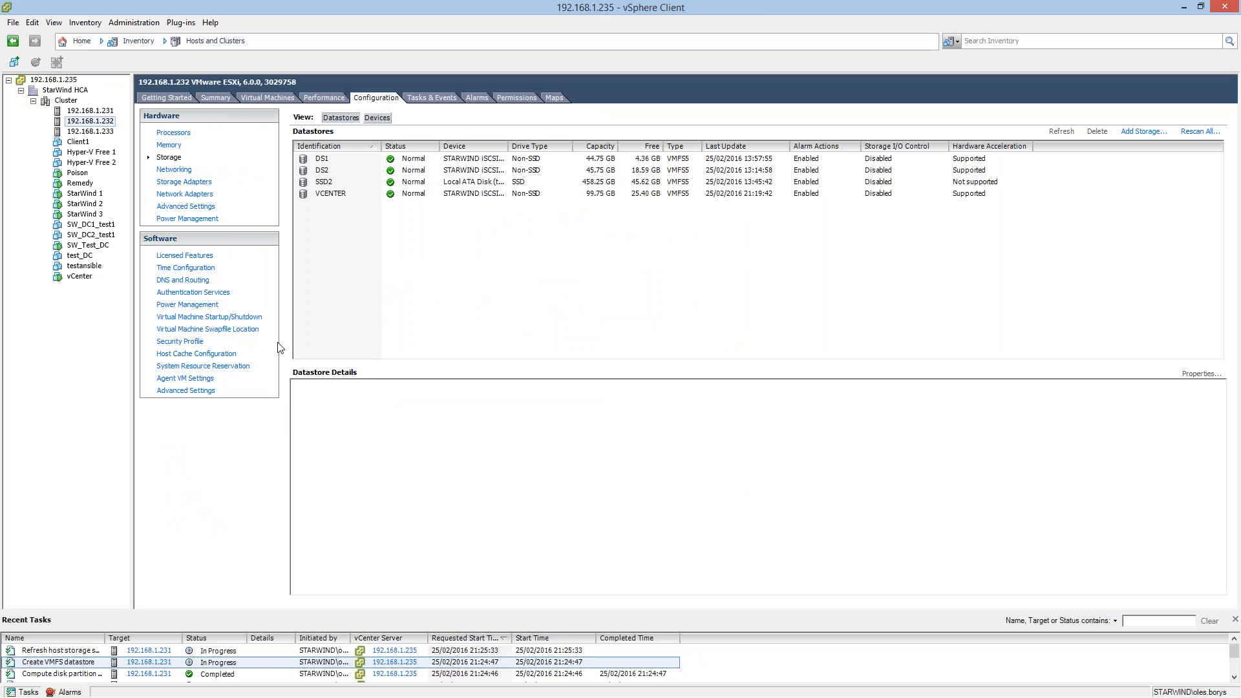
pyautogui.click(183, 194)
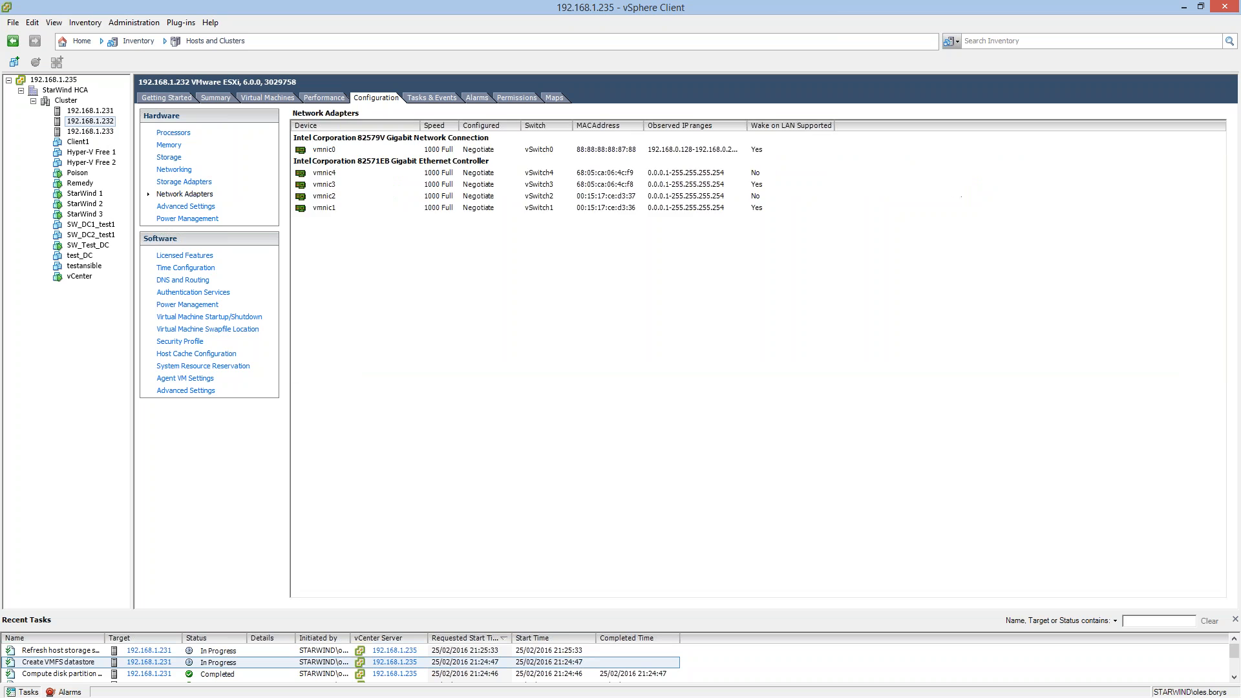
pyautogui.click(186, 181)
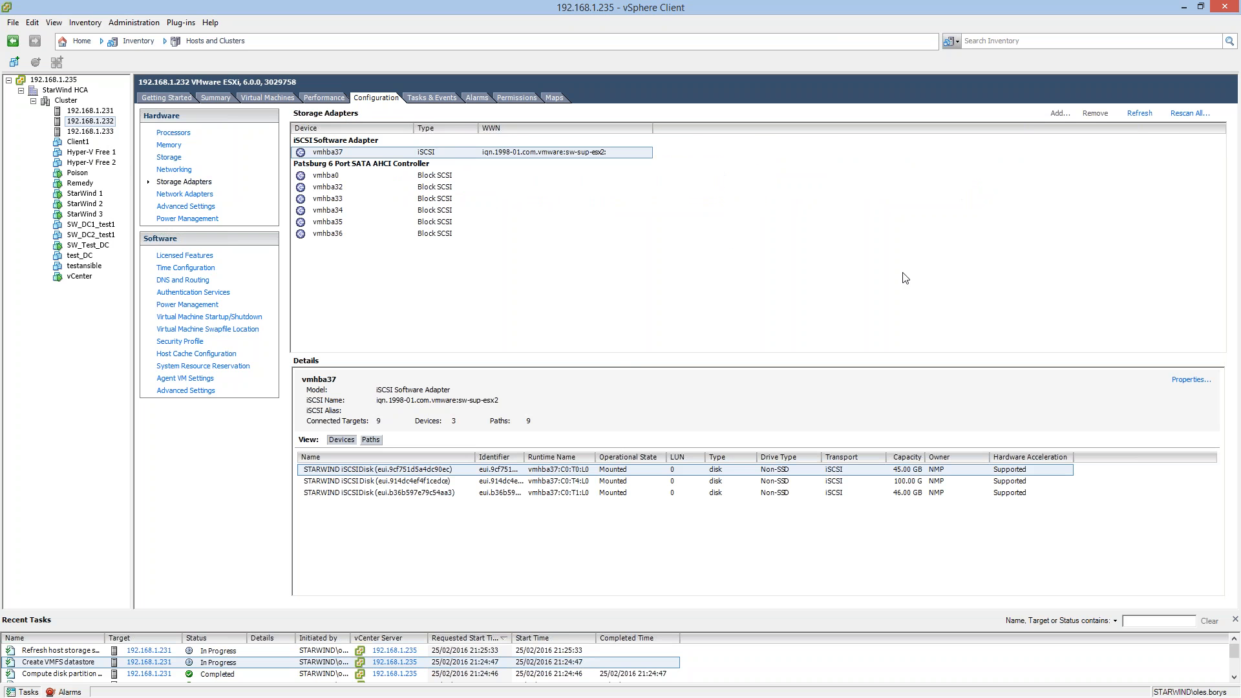
pyautogui.click(1150, 114)
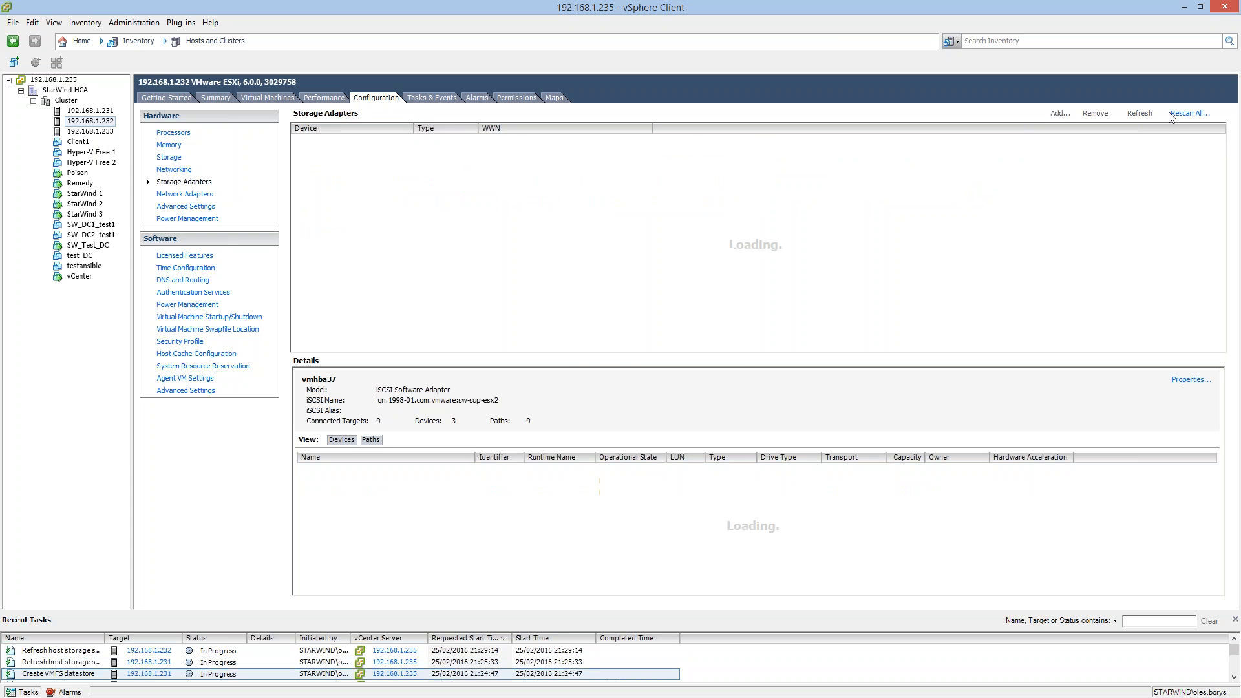
pyautogui.click(1171, 115)
pyautogui.click(666, 428)
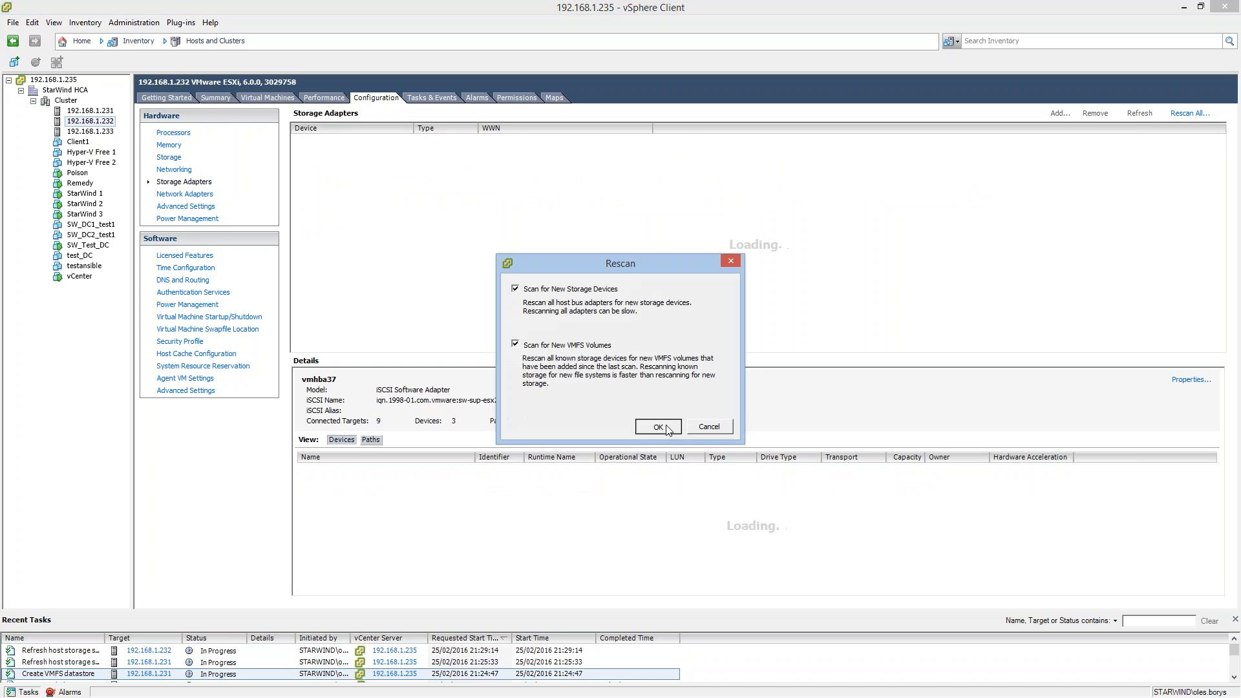
# Rescan the storage adapters of host 192.168.1.233 for new storage devices and VMFS volumes.
pyautogui.click(89, 131)
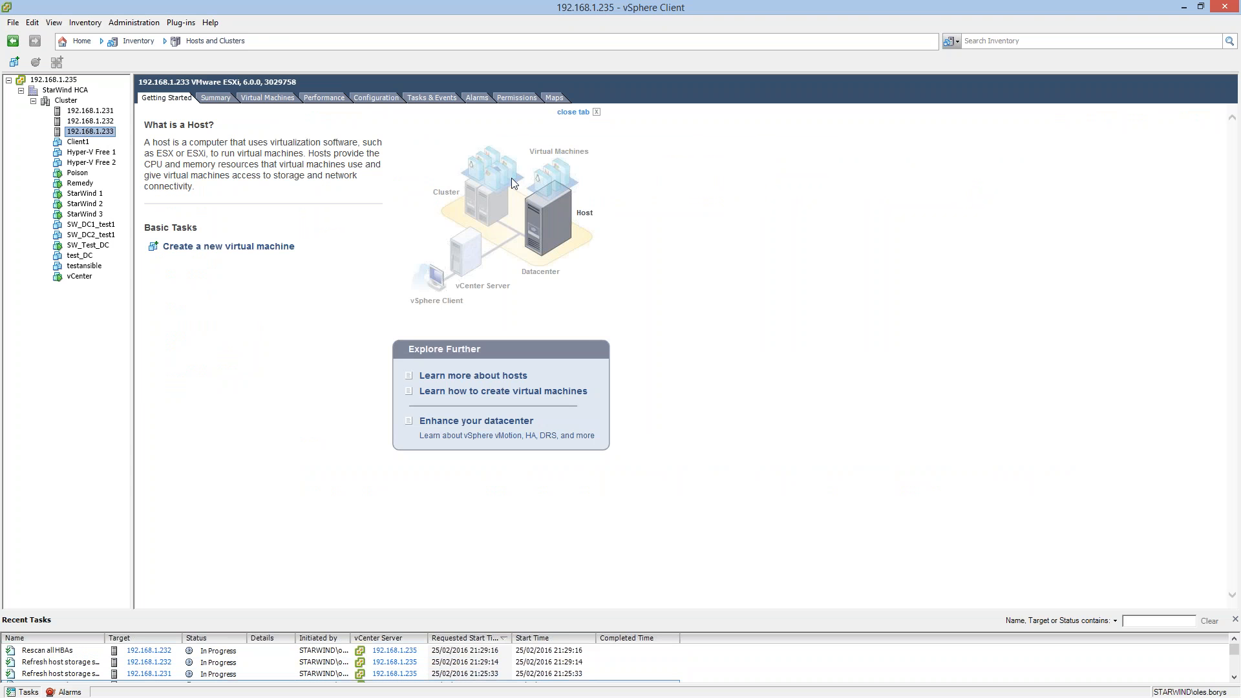
pyautogui.click(230, 99)
pyautogui.click(268, 98)
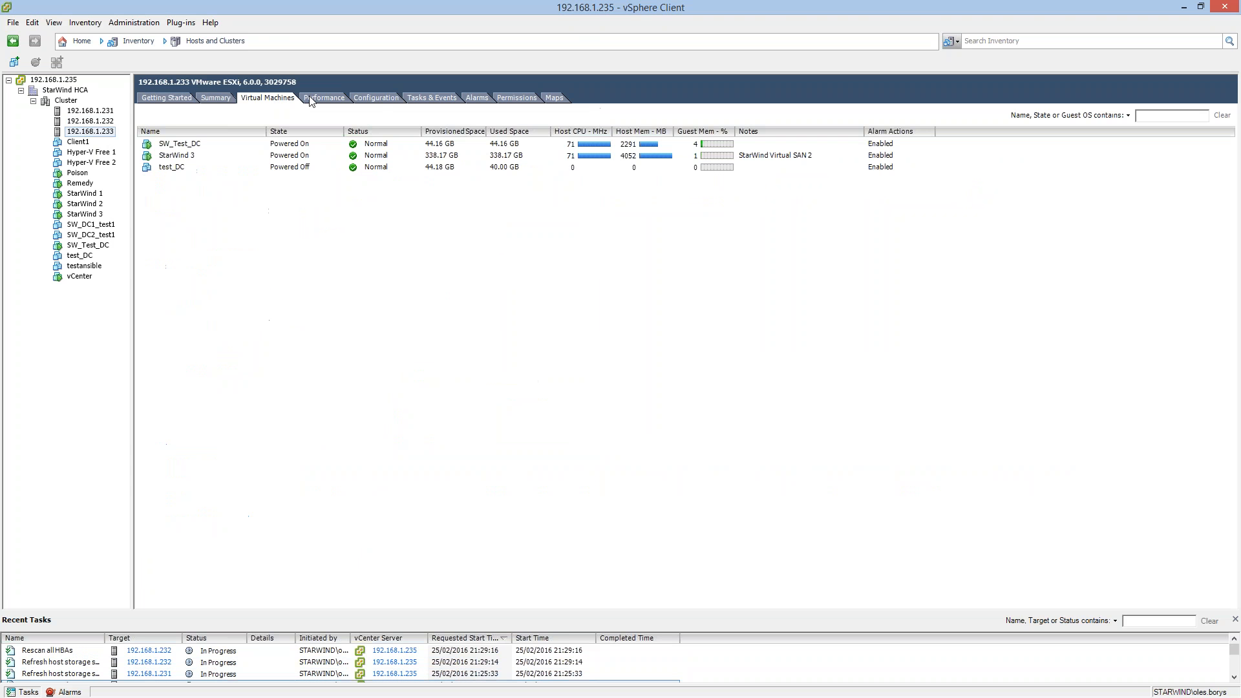
pyautogui.click(324, 98)
pyautogui.click(375, 98)
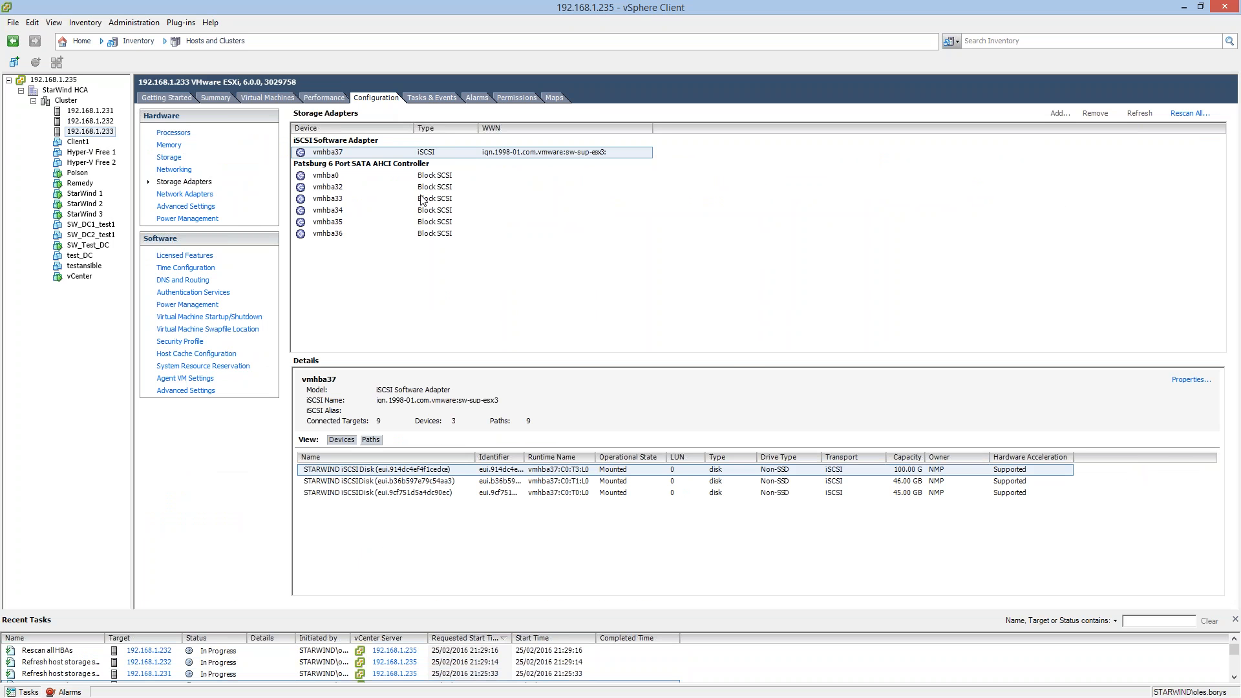
pyautogui.click(1192, 113)
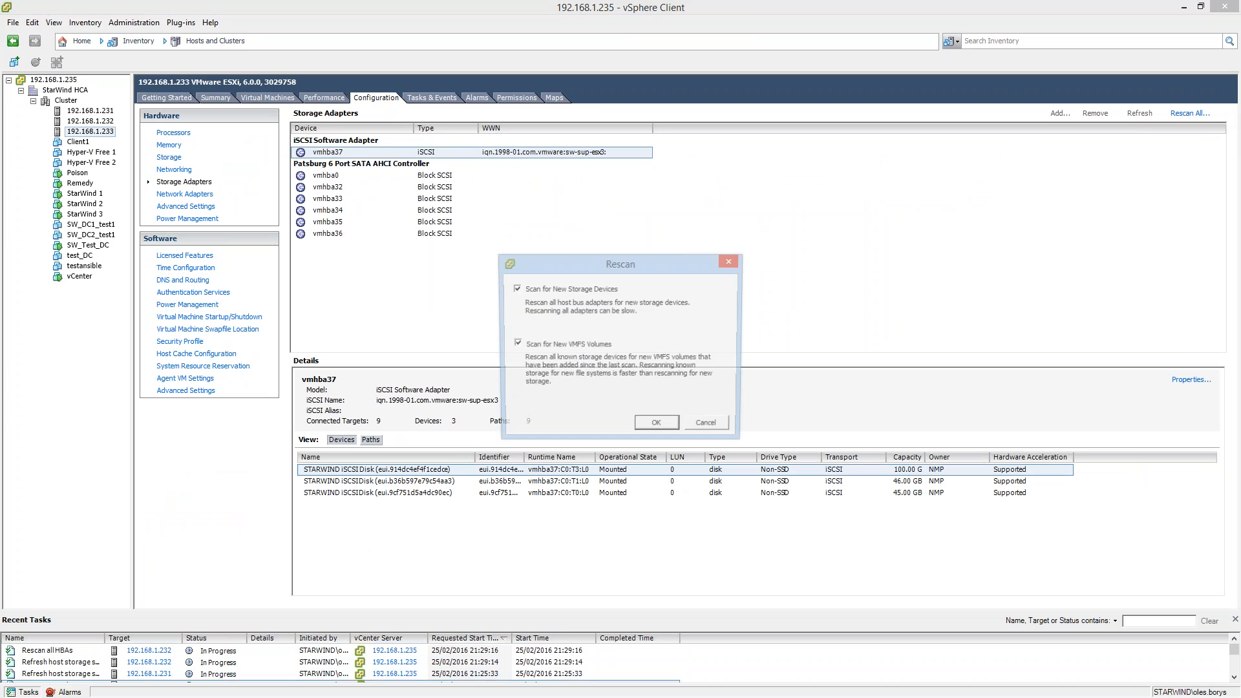
pyautogui.click(656, 428)
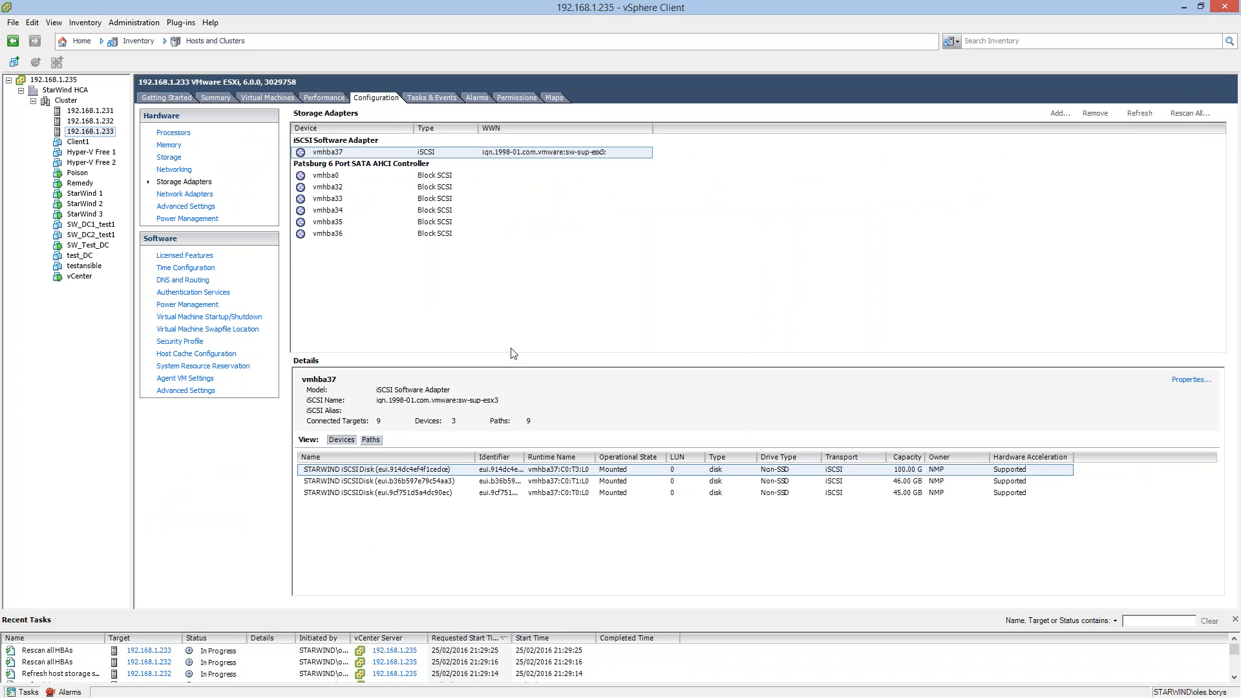
# Check the storage adapters of host 192.168.1.232 and look through the recent tasks for the Create VMFS datastore task.
pyautogui.click(83, 121)
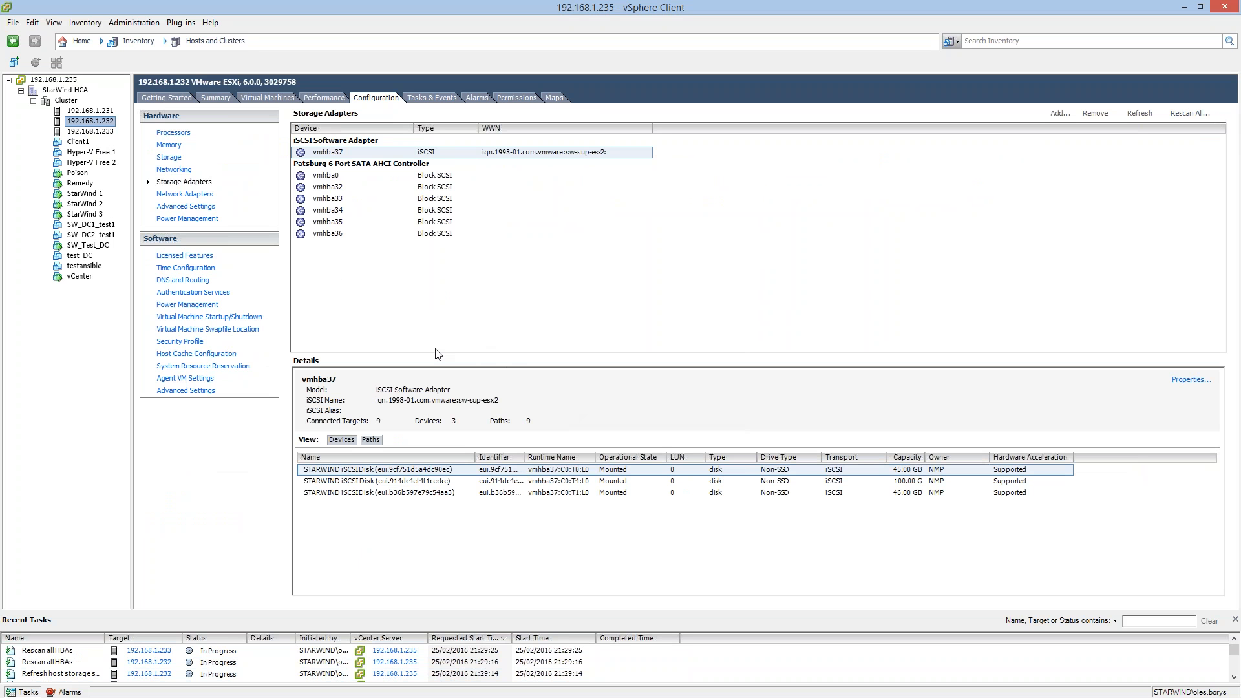
pyautogui.scroll(-5, 617, 663)
pyautogui.scroll(-2, 617, 665)
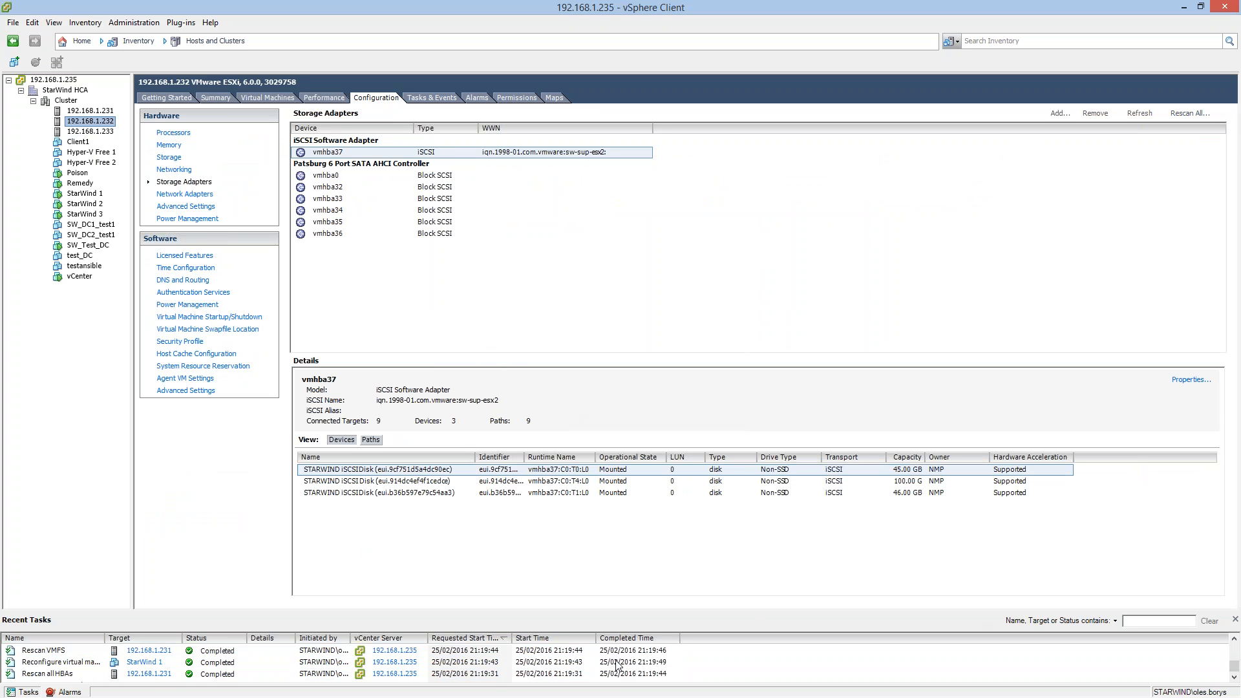
pyautogui.scroll(2, 617, 665)
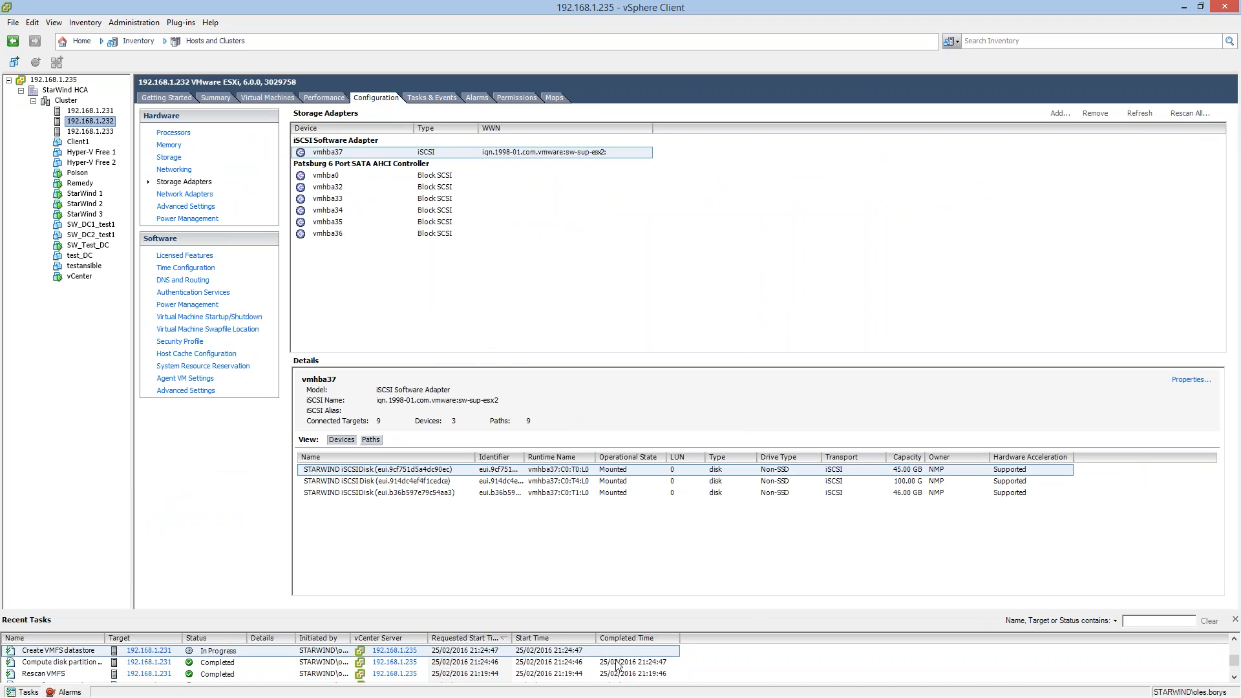
# Inspect the storage adapters and datastores of host 192.168.1.231, and check the datastore lists of hosts 192.168.1.232 and 192.168.1.233.
pyautogui.click(149, 662)
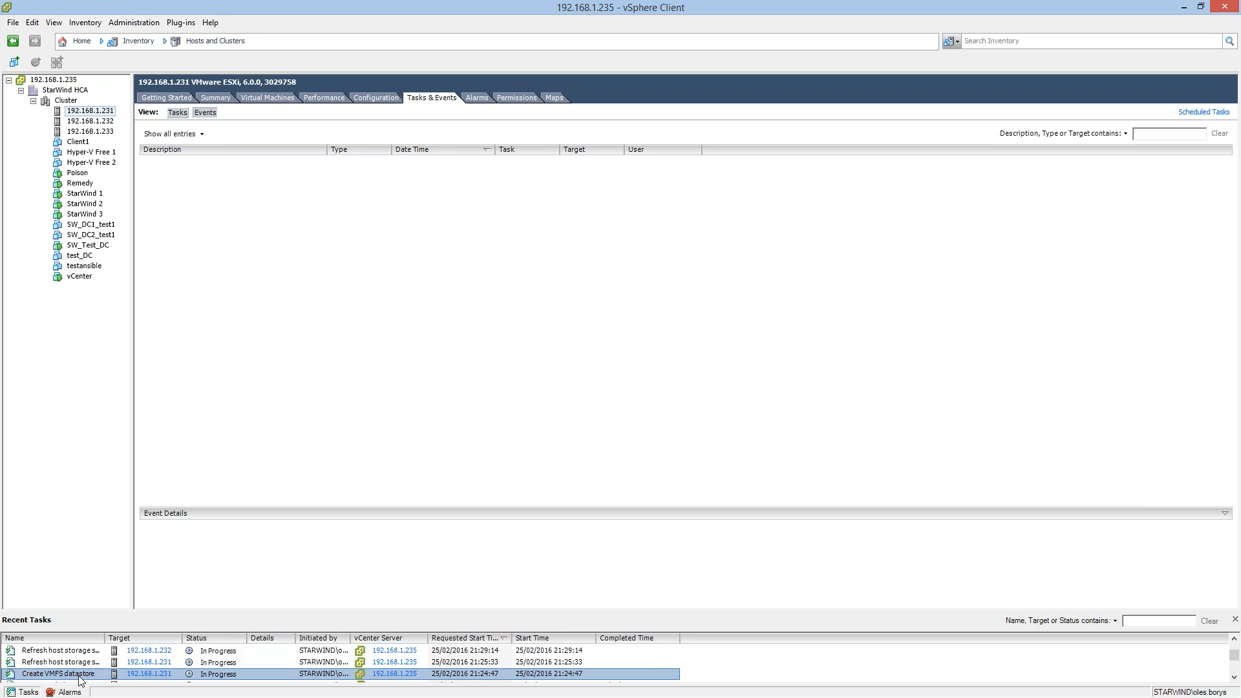
pyautogui.click(362, 98)
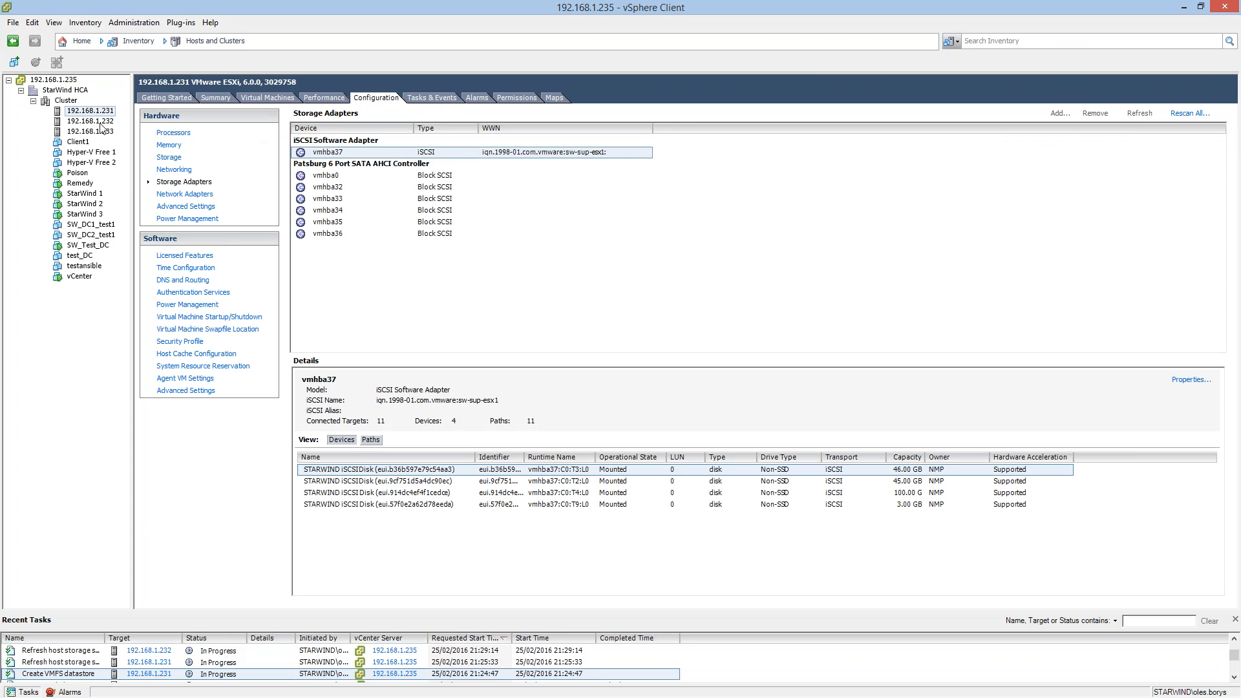
pyautogui.click(169, 157)
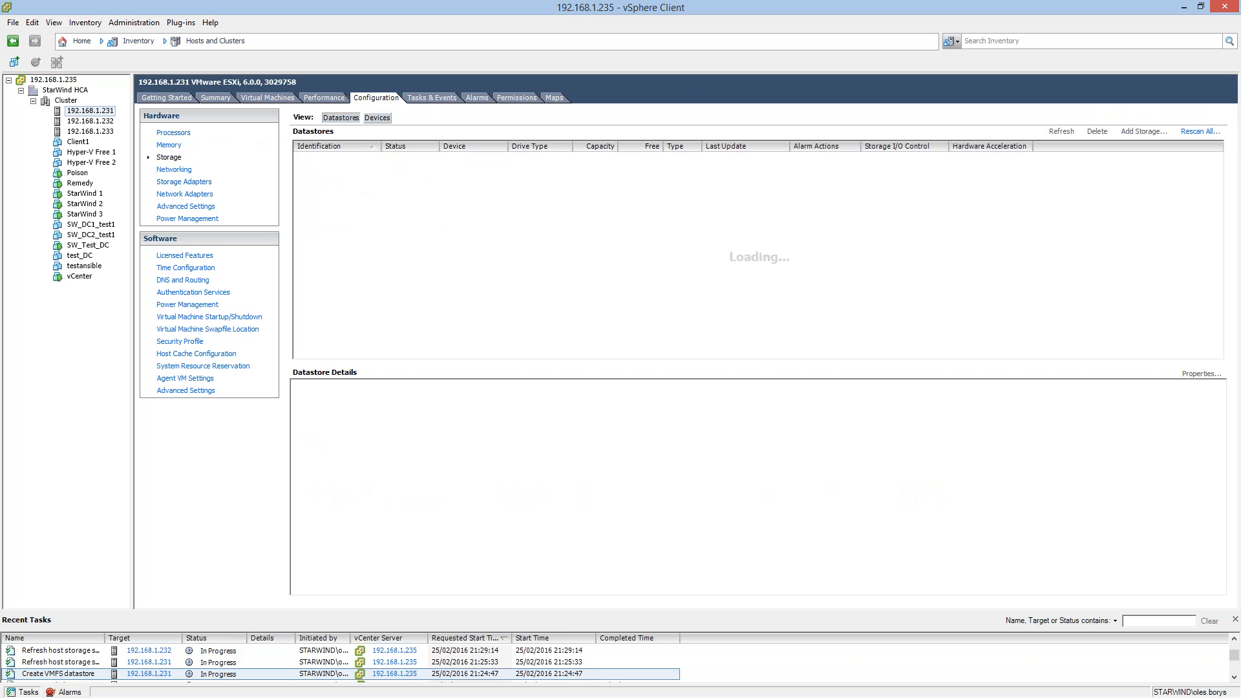
pyautogui.click(103, 122)
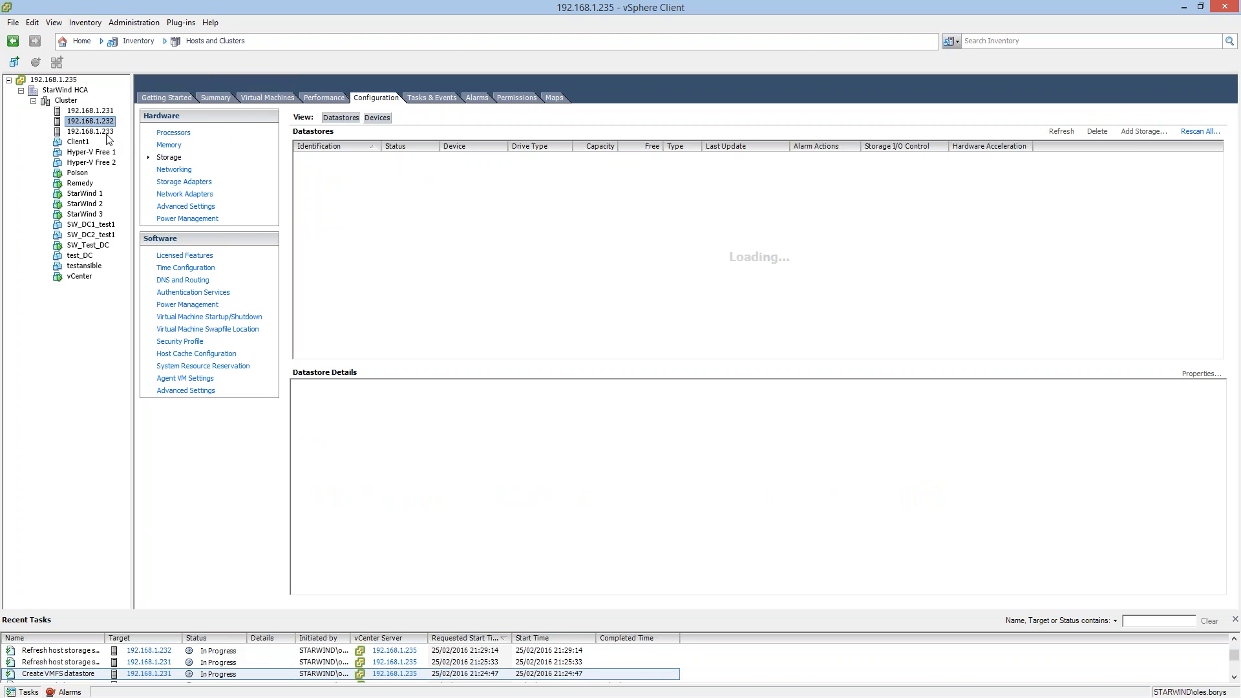
pyautogui.click(105, 132)
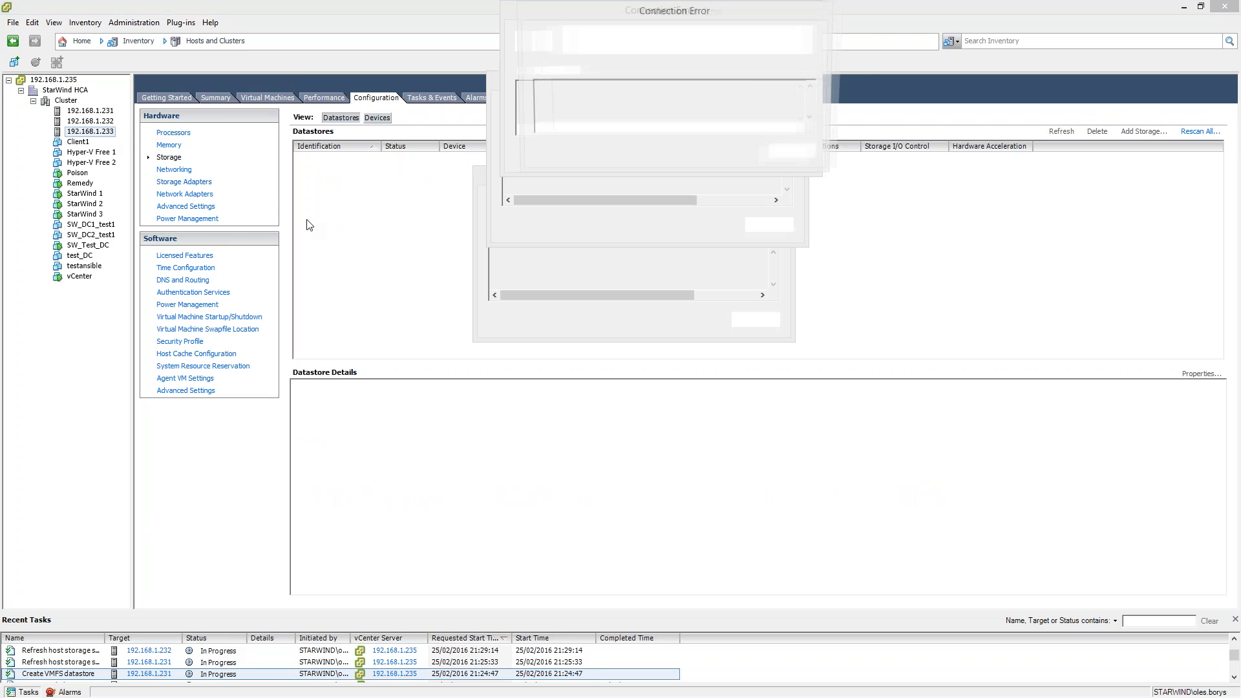
# Dismiss all the open error dialogs and return to host 192.168.1.232.
pyautogui.click(823, 152)
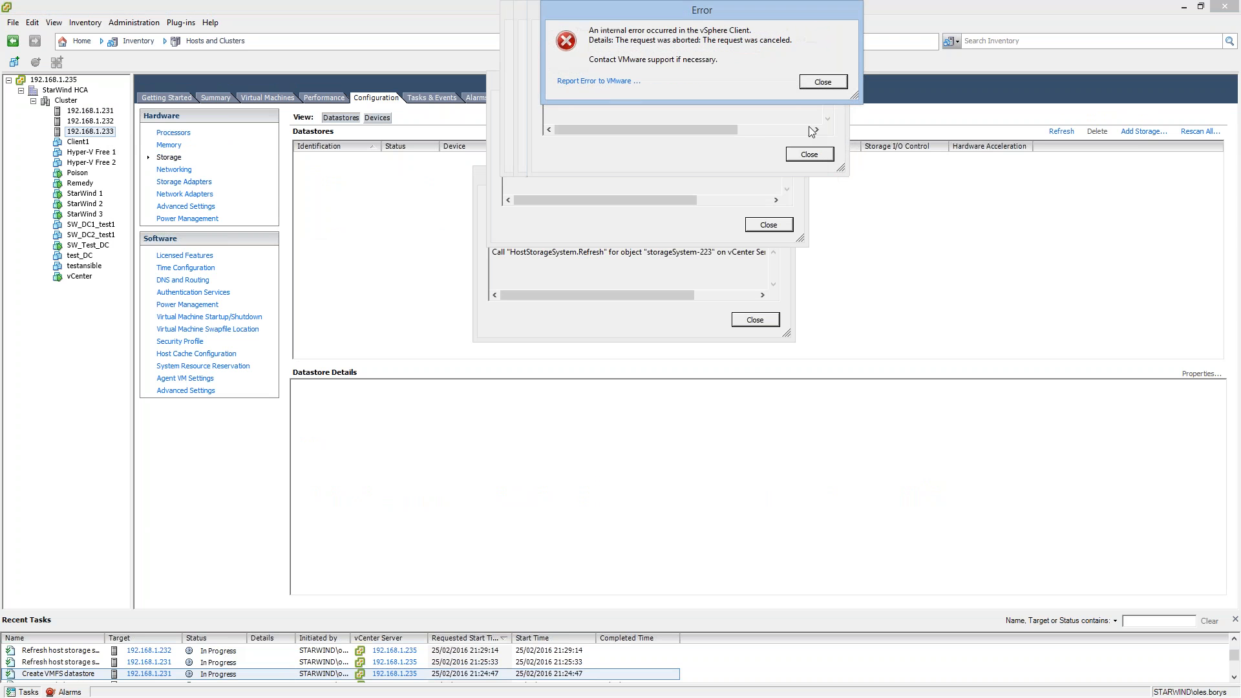
pyautogui.click(808, 156)
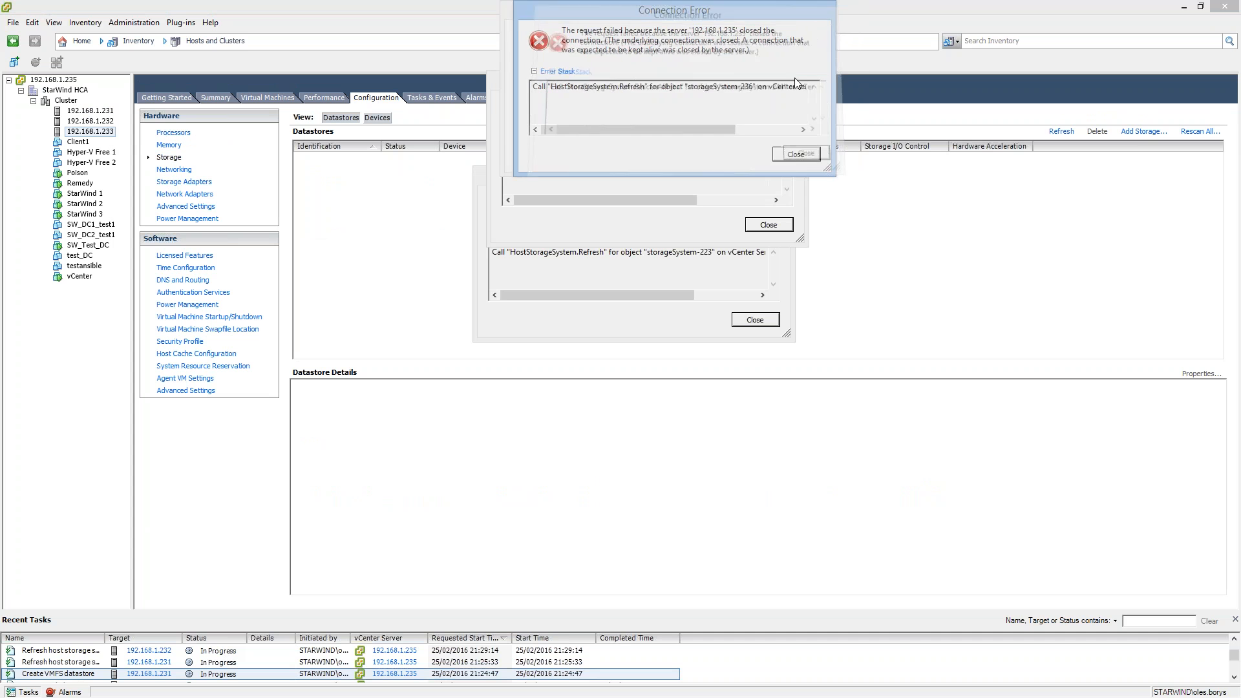
pyautogui.click(790, 156)
pyautogui.click(783, 156)
pyautogui.click(770, 223)
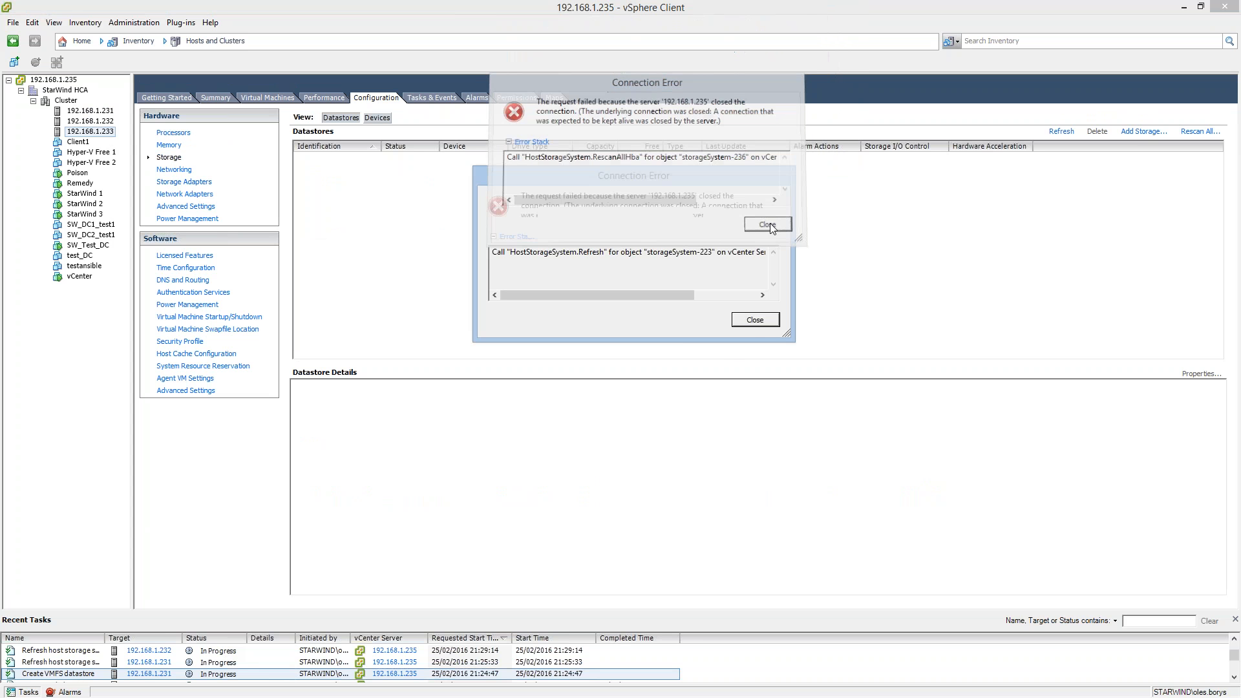
pyautogui.click(754, 319)
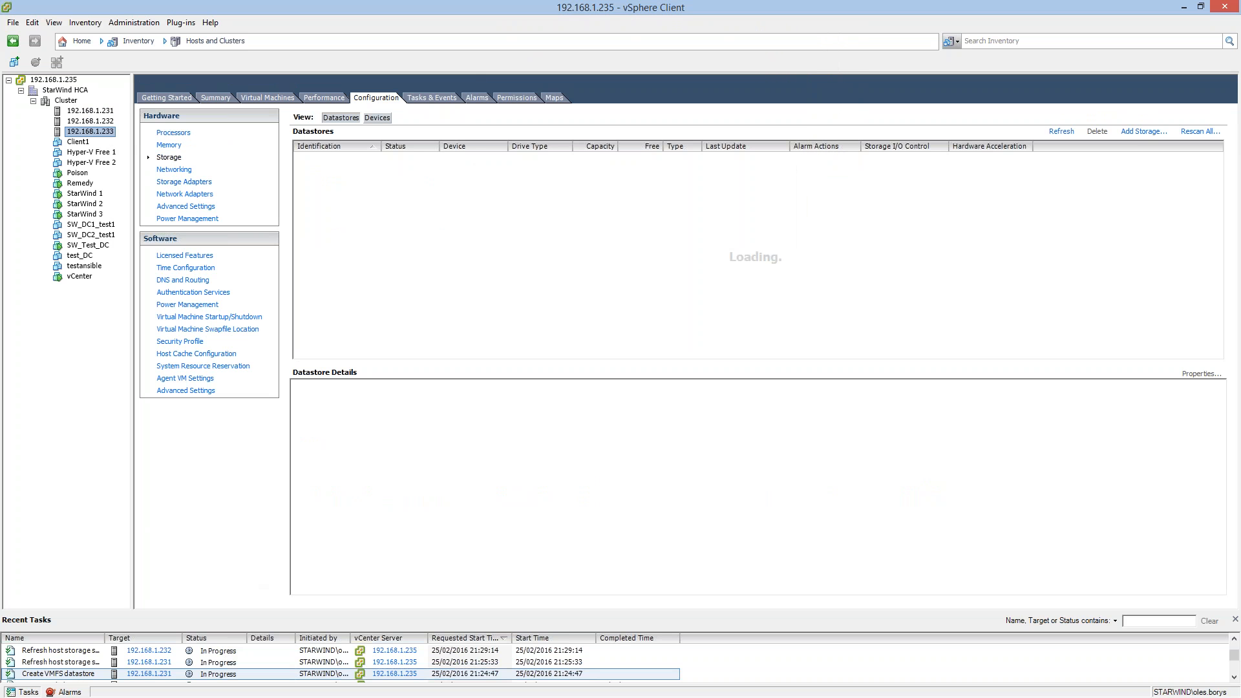
pyautogui.click(95, 120)
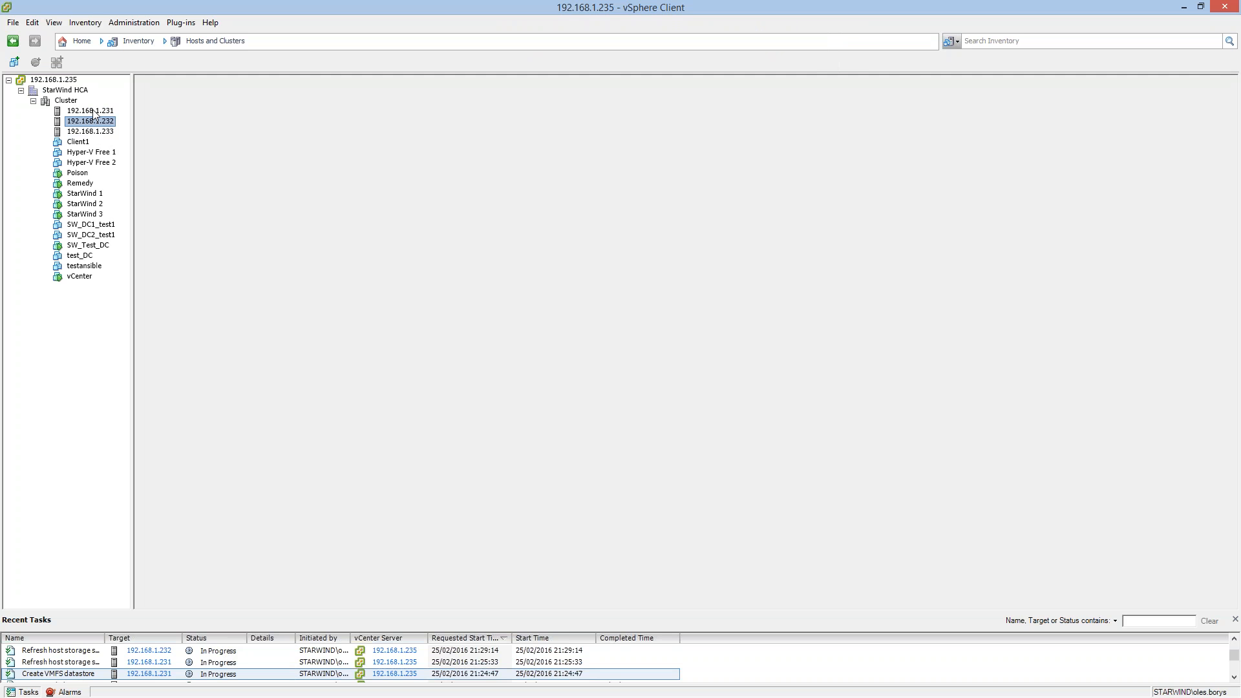
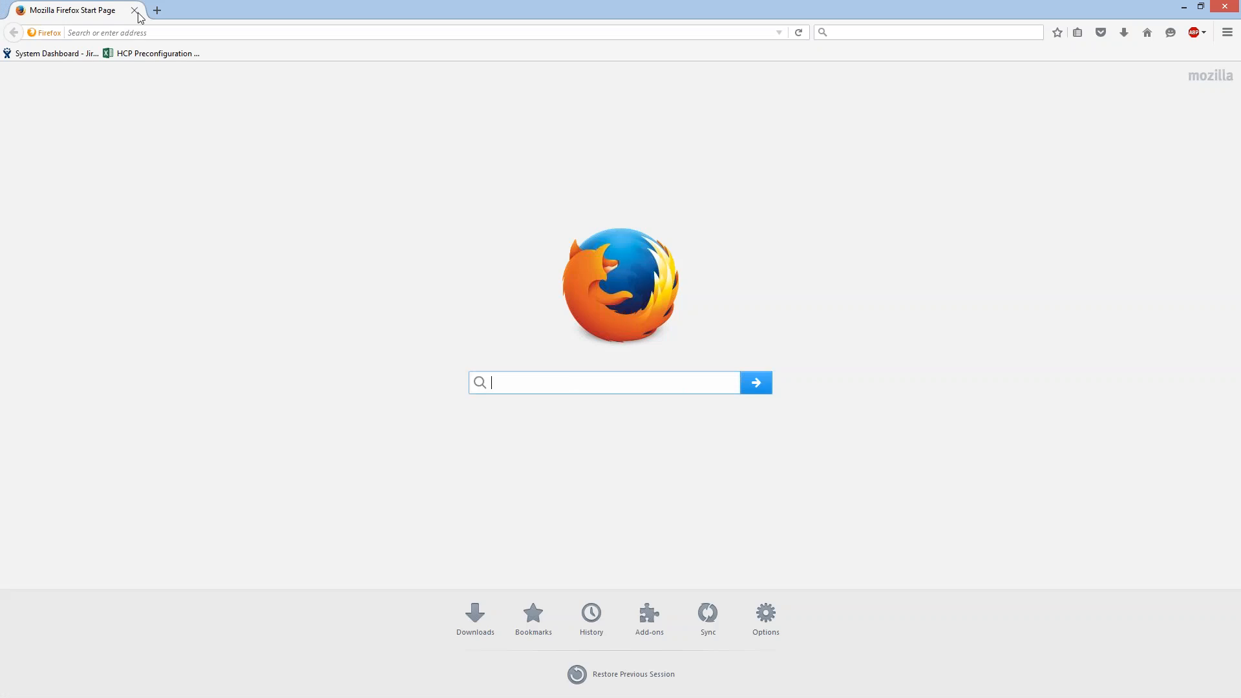
# Switch from the presentation to the maximized vSphere Client and check the datastore list of host 192.168.1.232.
pyautogui.click(135, 12)
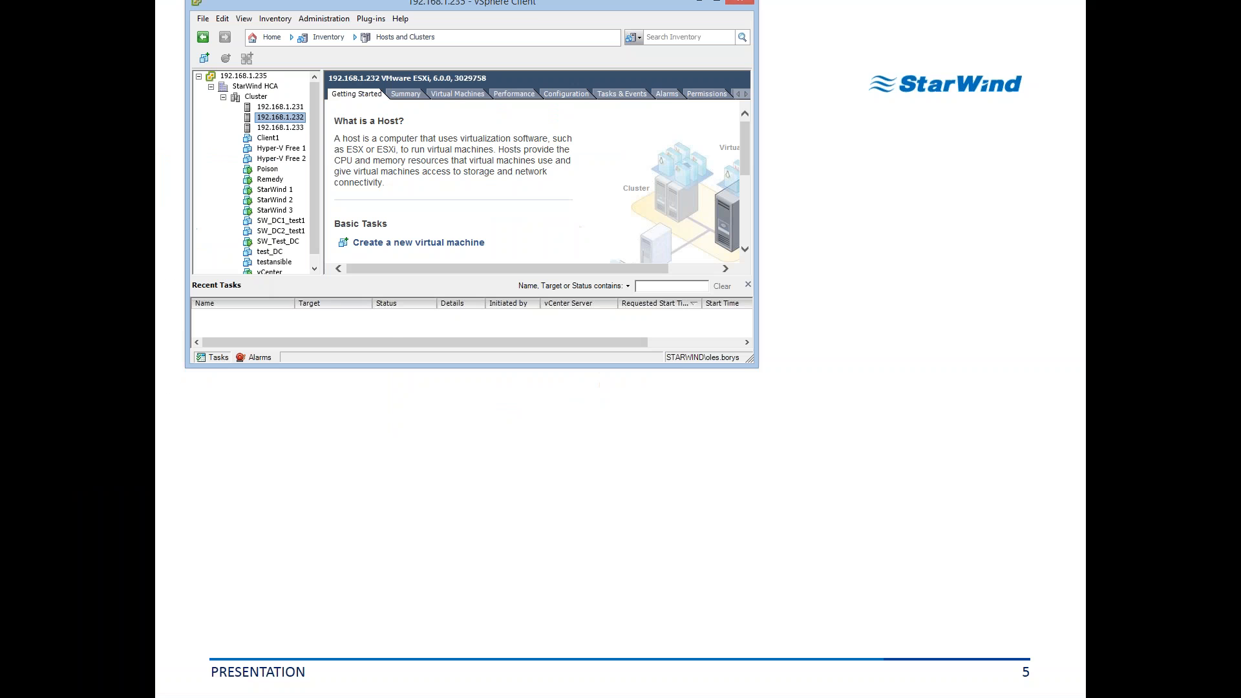
pyautogui.click(715, 2)
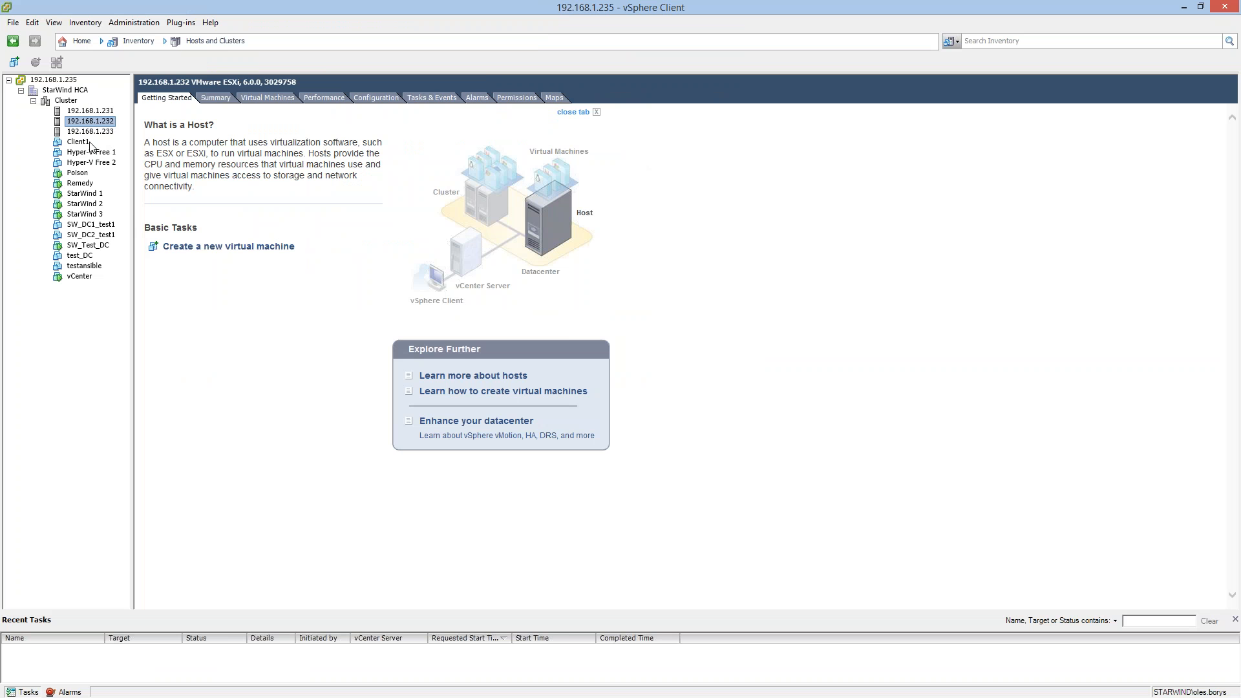
pyautogui.click(215, 97)
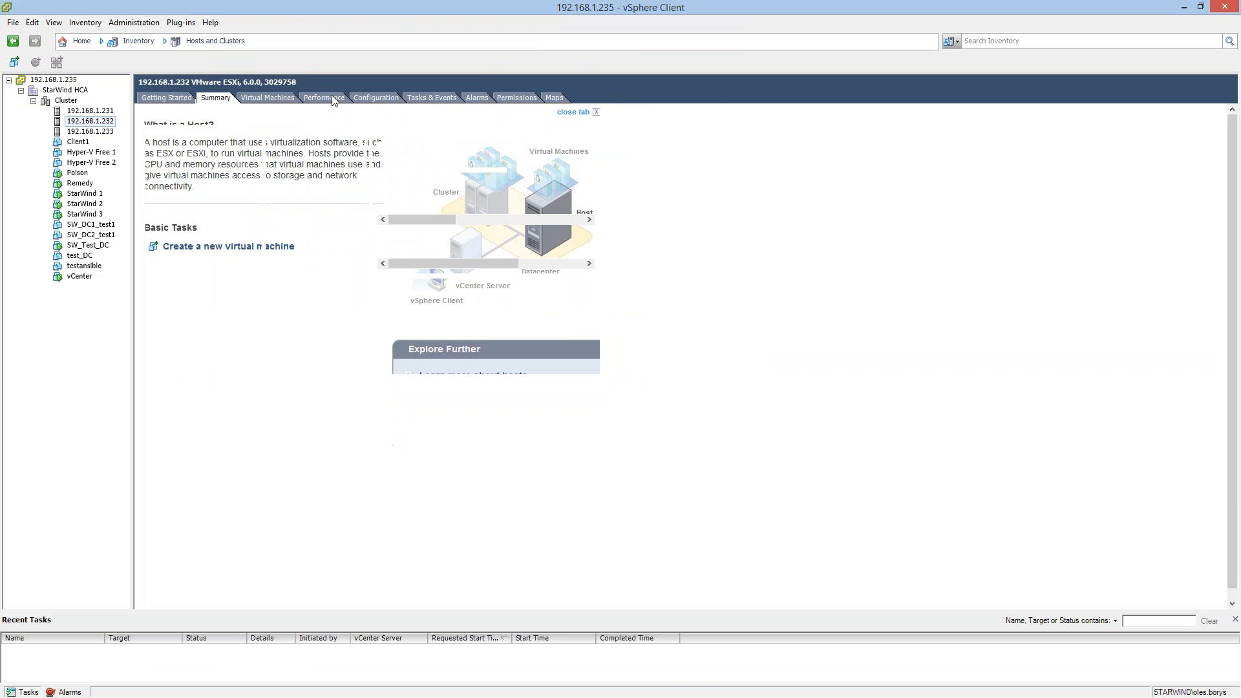
pyautogui.click(355, 99)
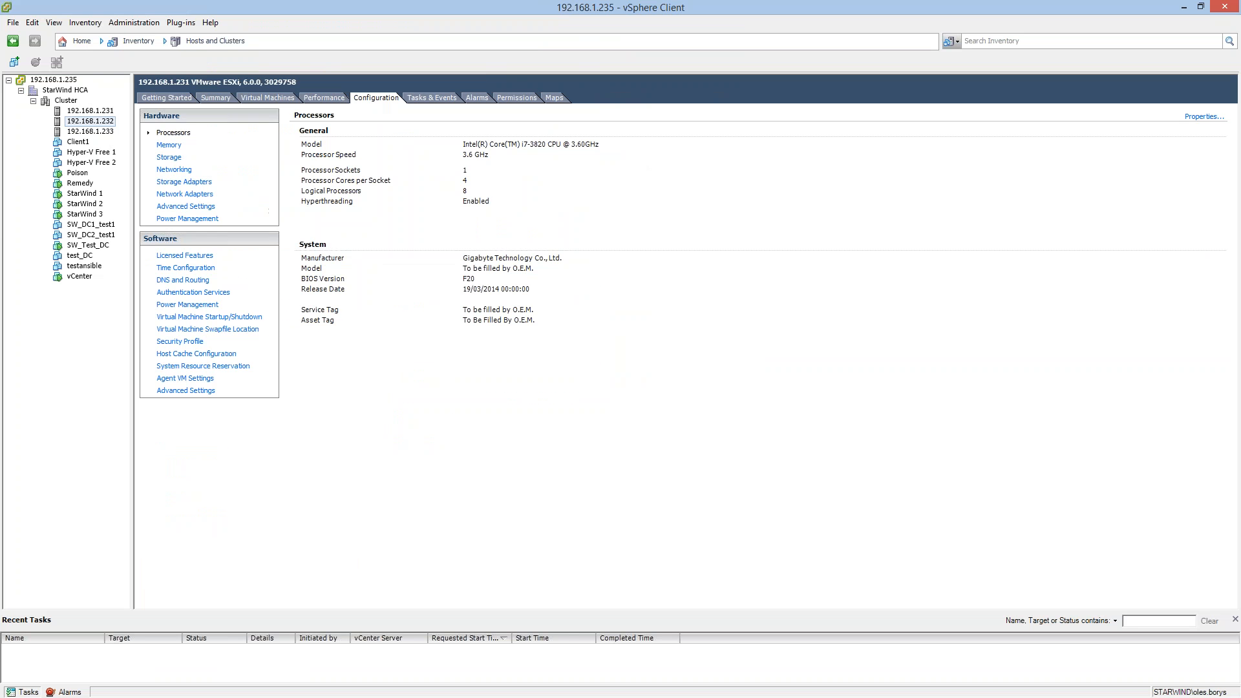
pyautogui.click(169, 158)
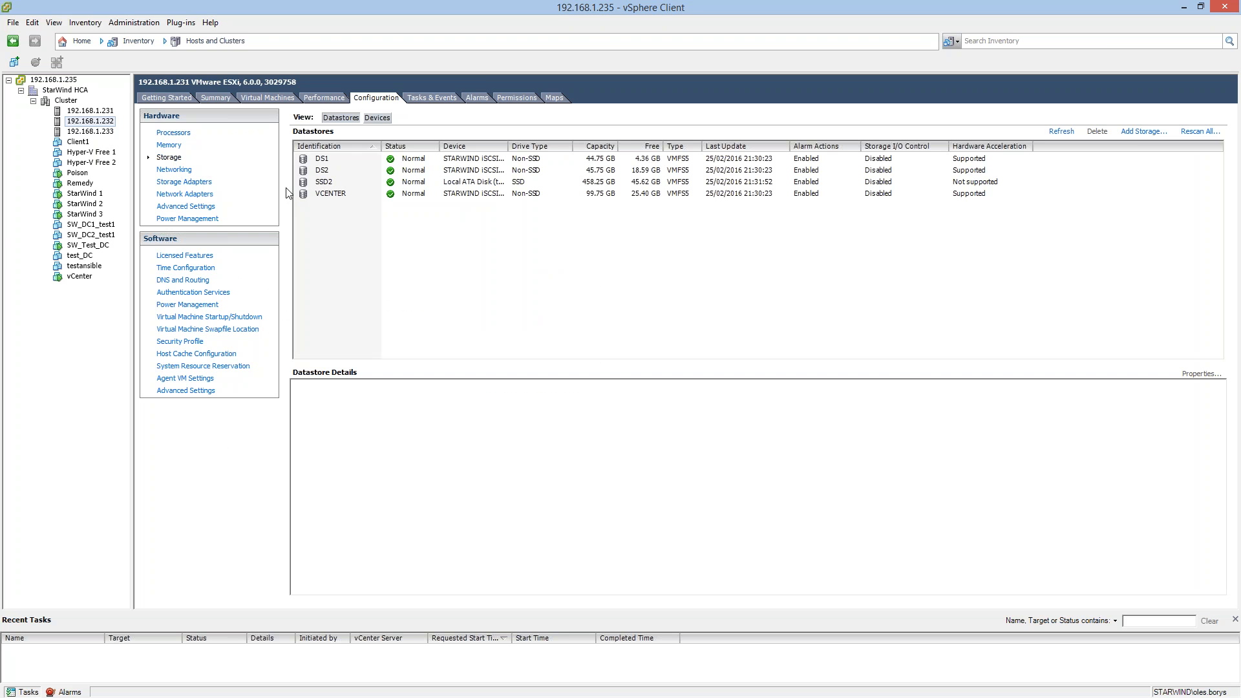
# Review the datastores of host 192.168.1.231 and the details of its test datastore.
pyautogui.click(90, 110)
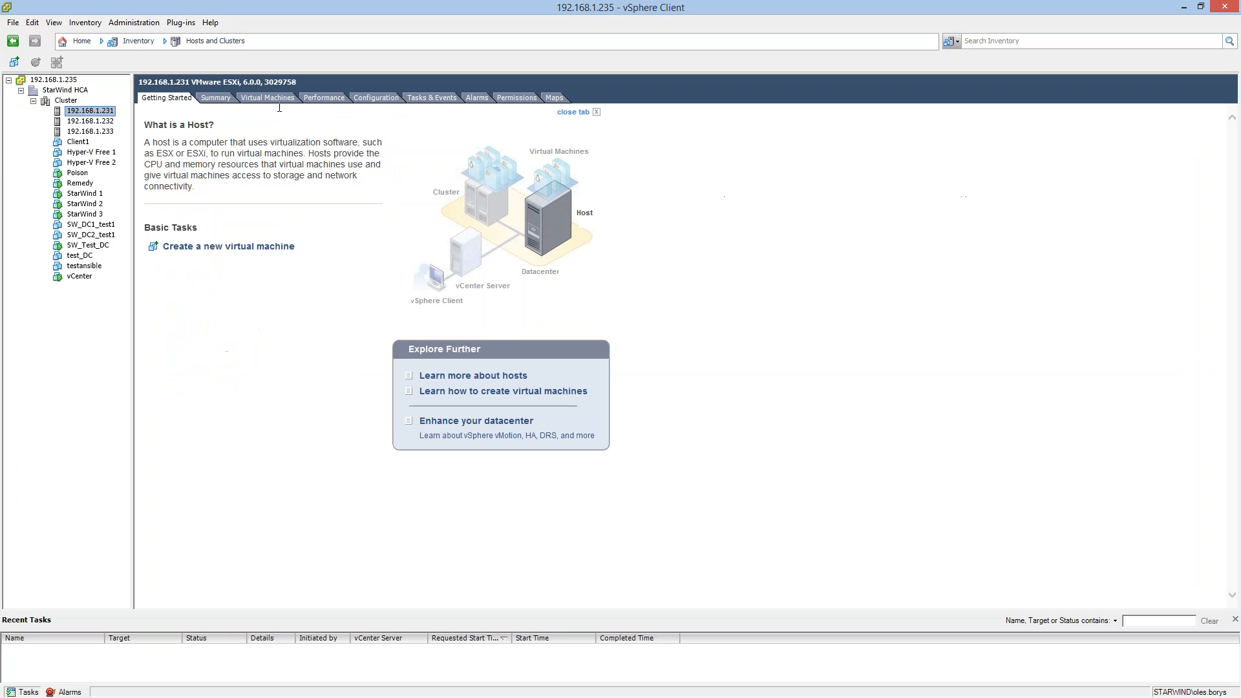
pyautogui.click(217, 98)
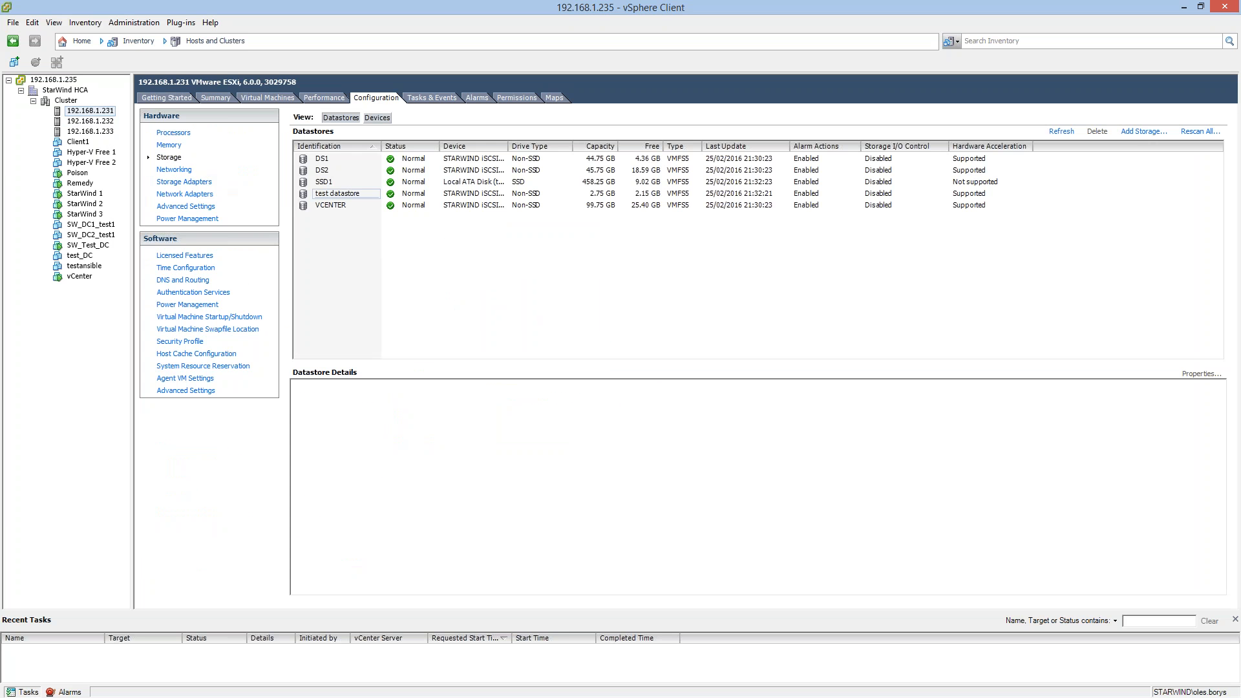
pyautogui.click(338, 194)
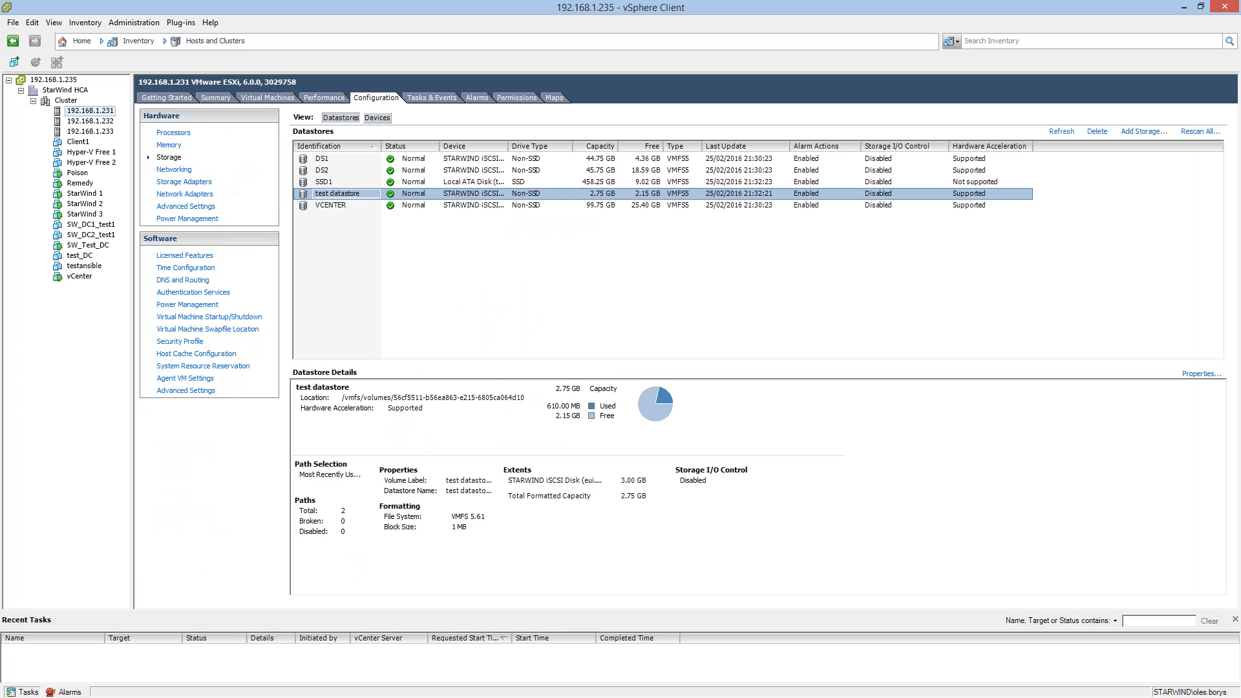
pyautogui.click(382, 220)
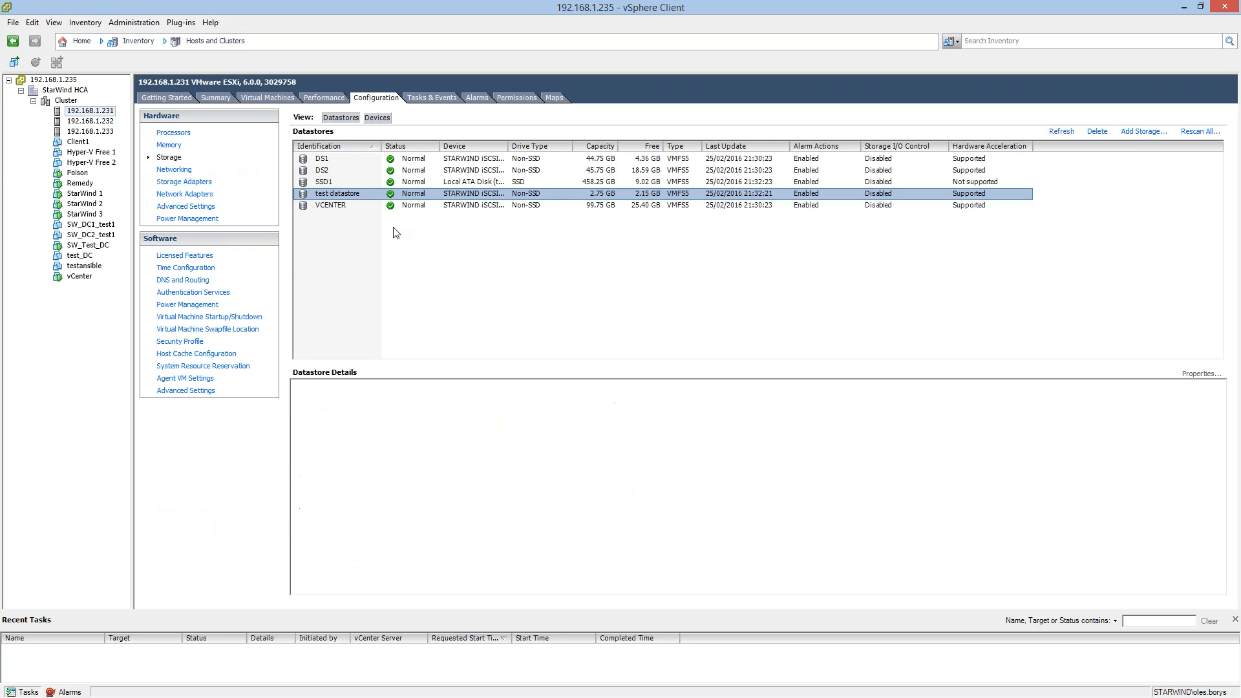
pyautogui.click(442, 195)
# Rescan all storage on host 192.168.1.233 from its datastore list.
pyautogui.click(90, 121)
pyautogui.click(91, 131)
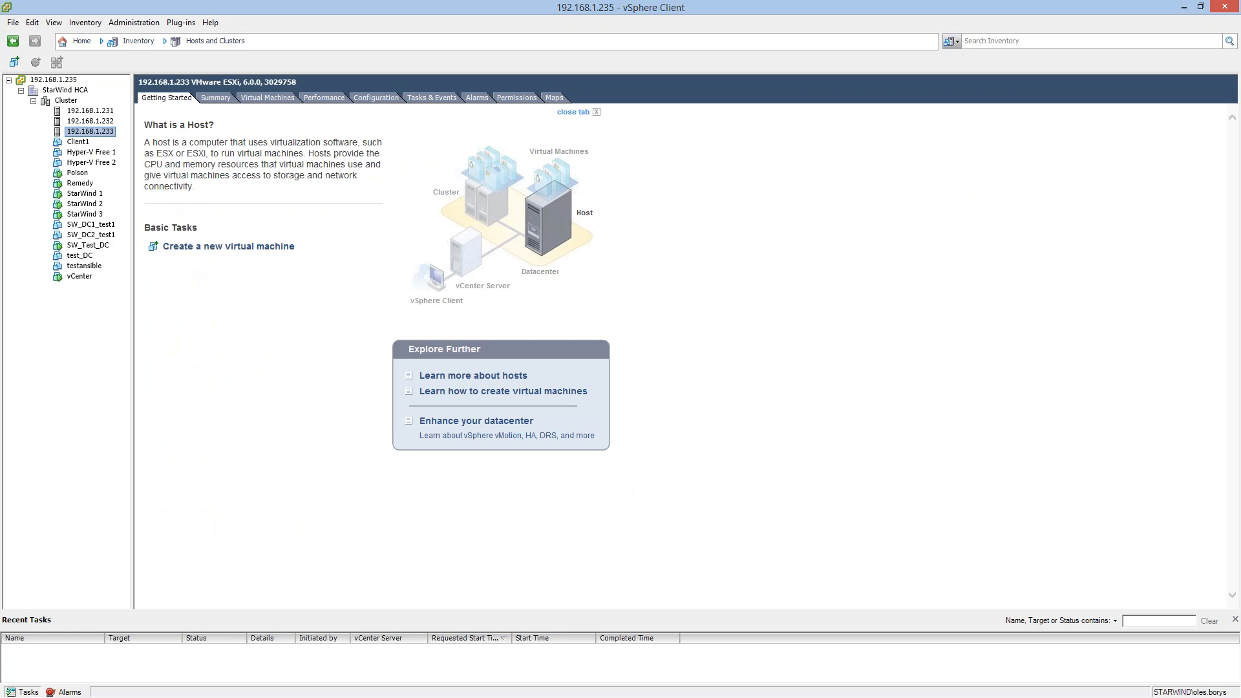
pyautogui.click(376, 97)
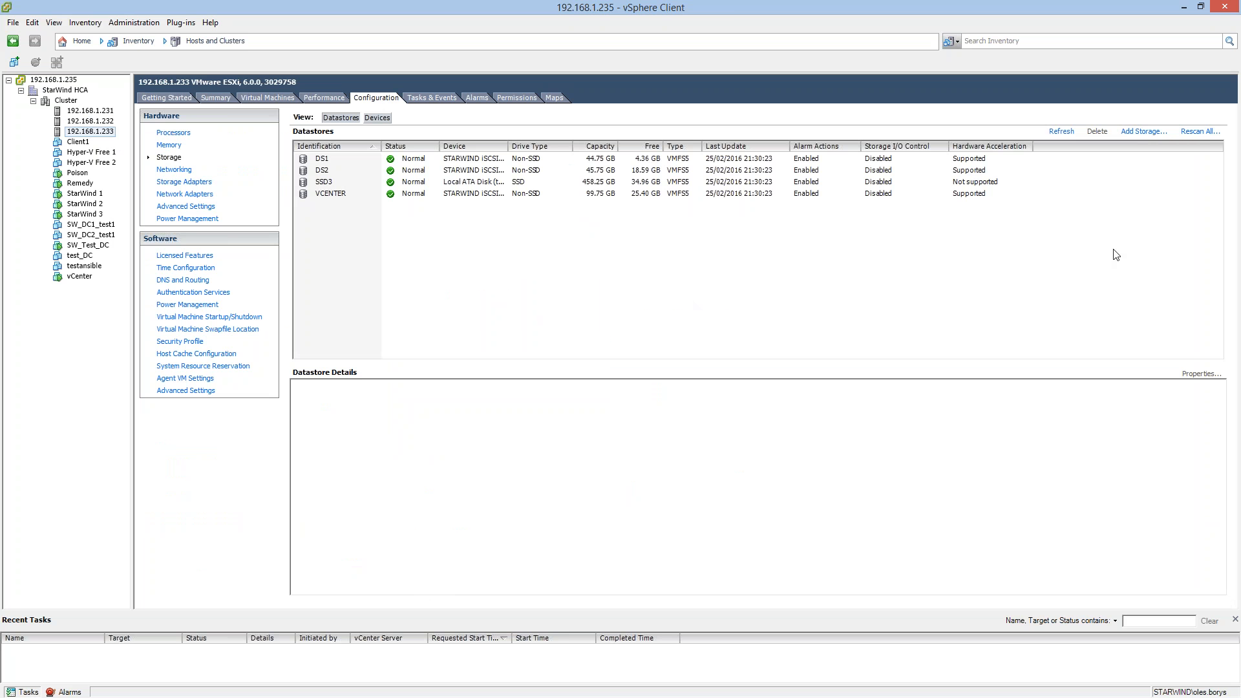
pyautogui.click(1200, 131)
pyautogui.click(653, 428)
# Rescan host 192.168.1.232 for new storage devices and new VMFS volumes.
pyautogui.click(104, 121)
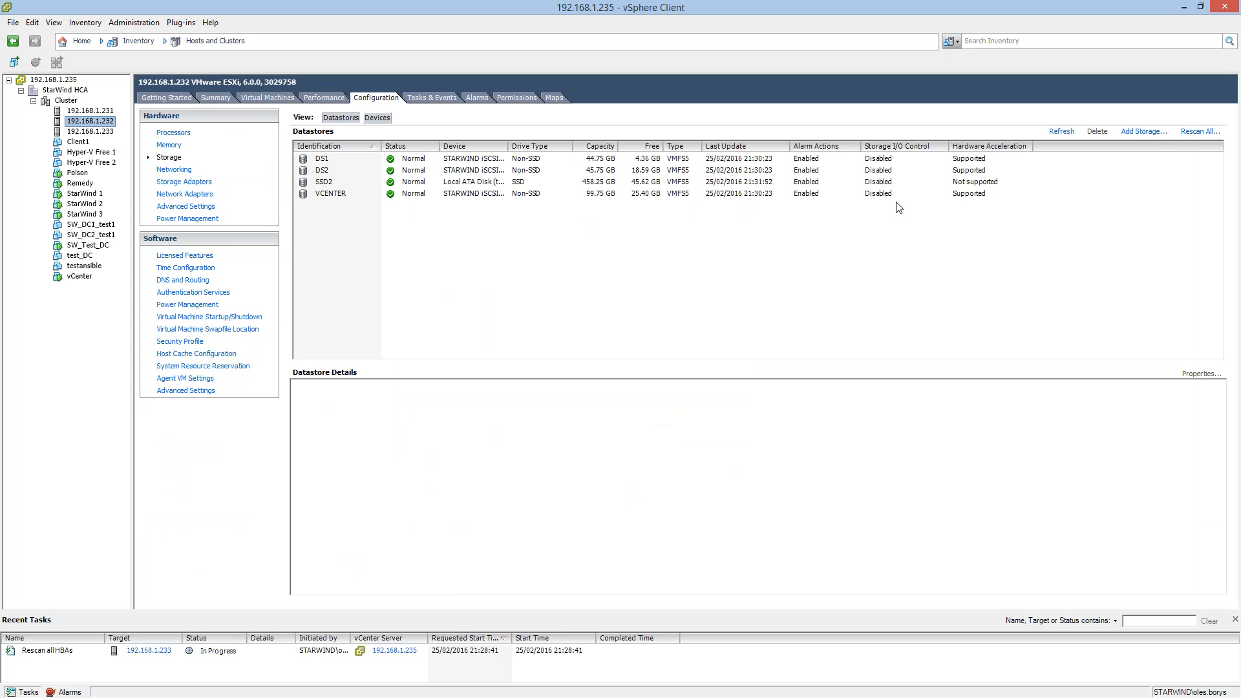
pyautogui.click(1200, 131)
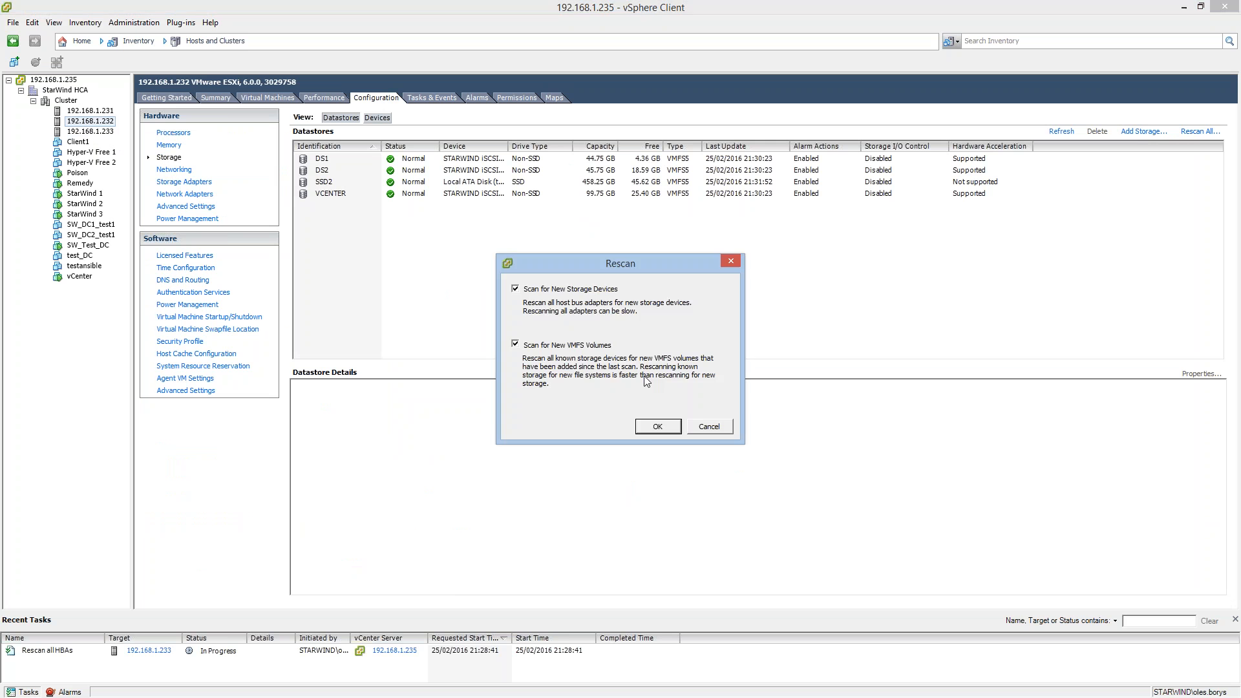
pyautogui.click(650, 429)
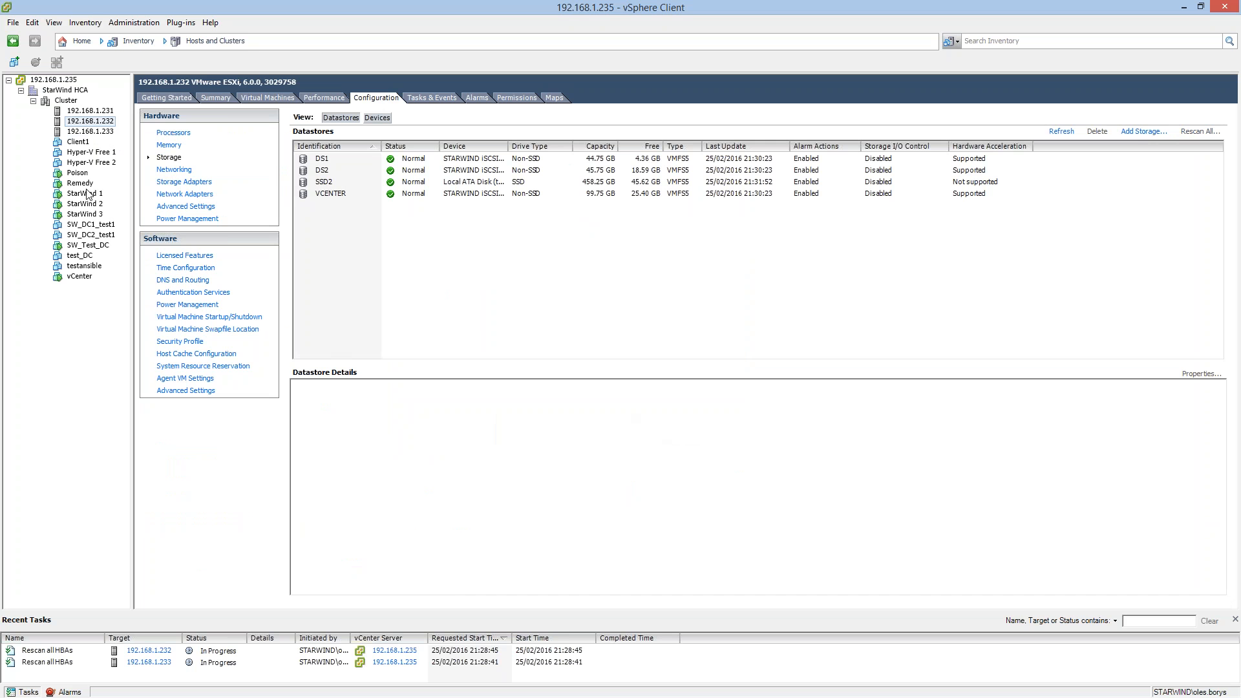
# Check hosts 192.168.1.231, 192.168.1.232 and 192.168.1.233 for the test datastore in their datastore lists.
pyautogui.click(90, 111)
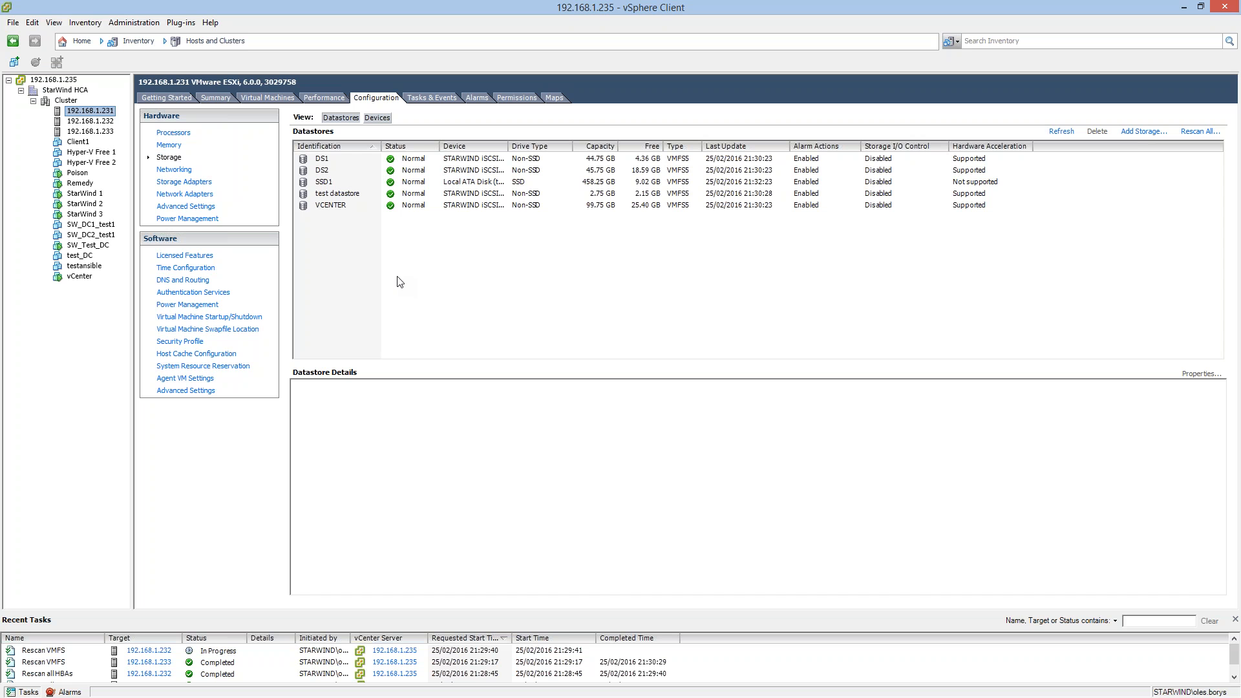
pyautogui.click(471, 183)
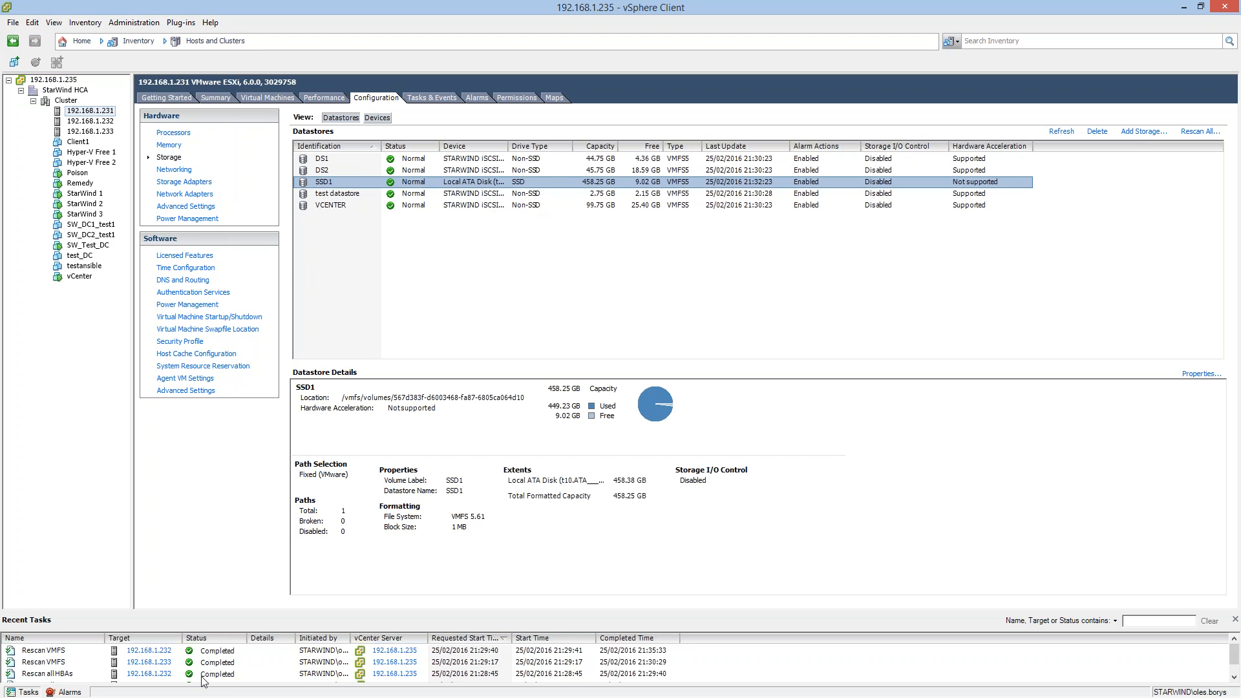
pyautogui.click(84, 123)
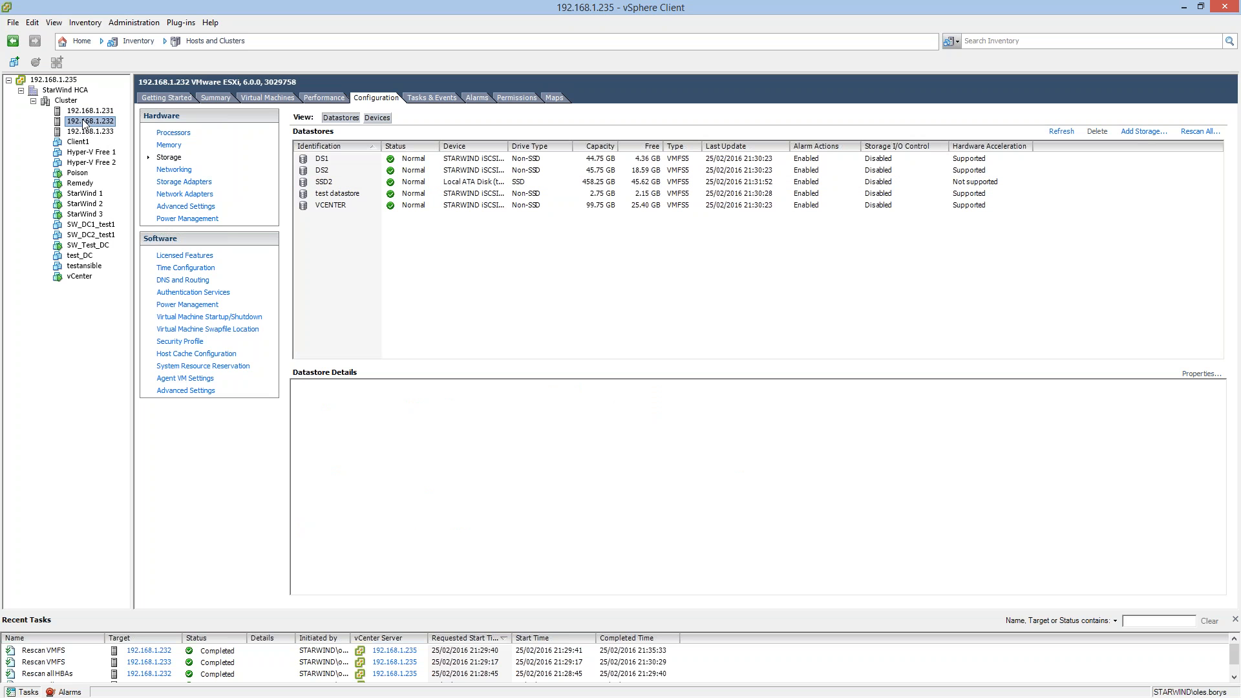
pyautogui.click(331, 194)
pyautogui.click(91, 131)
pyautogui.click(336, 194)
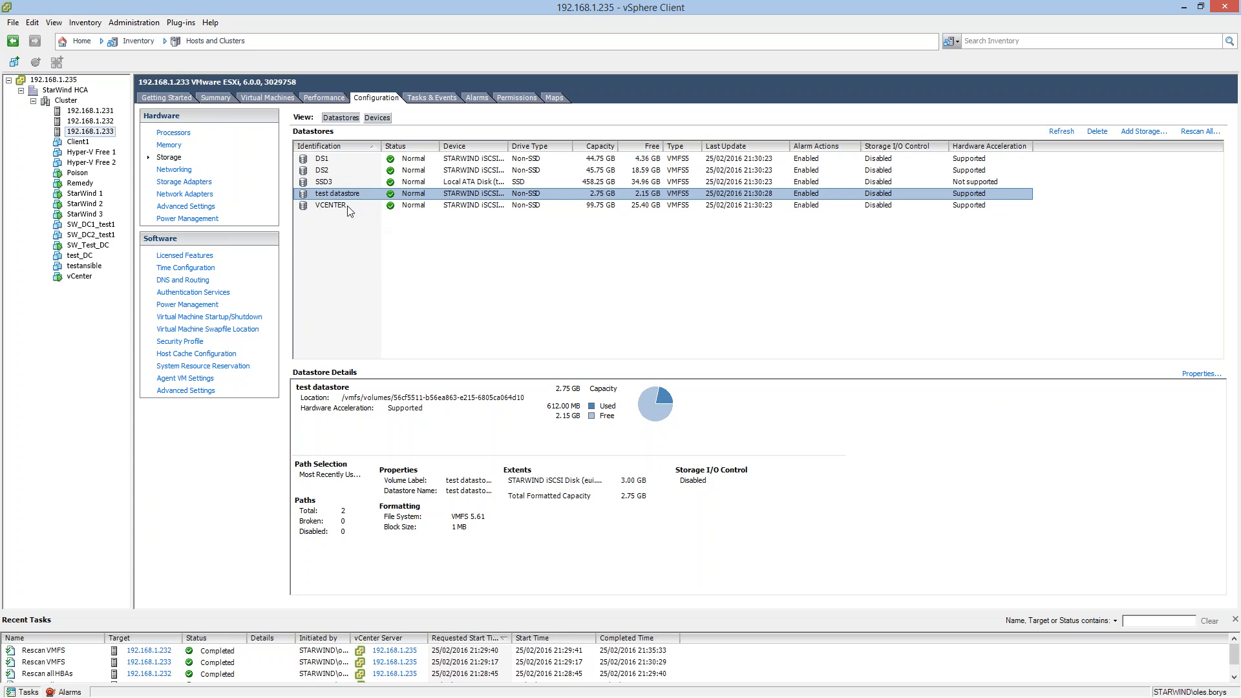
# Review the vSphere HA and vSphere DRS features in the cluster's settings and close the dialog.
pyautogui.rightClick(66, 100)
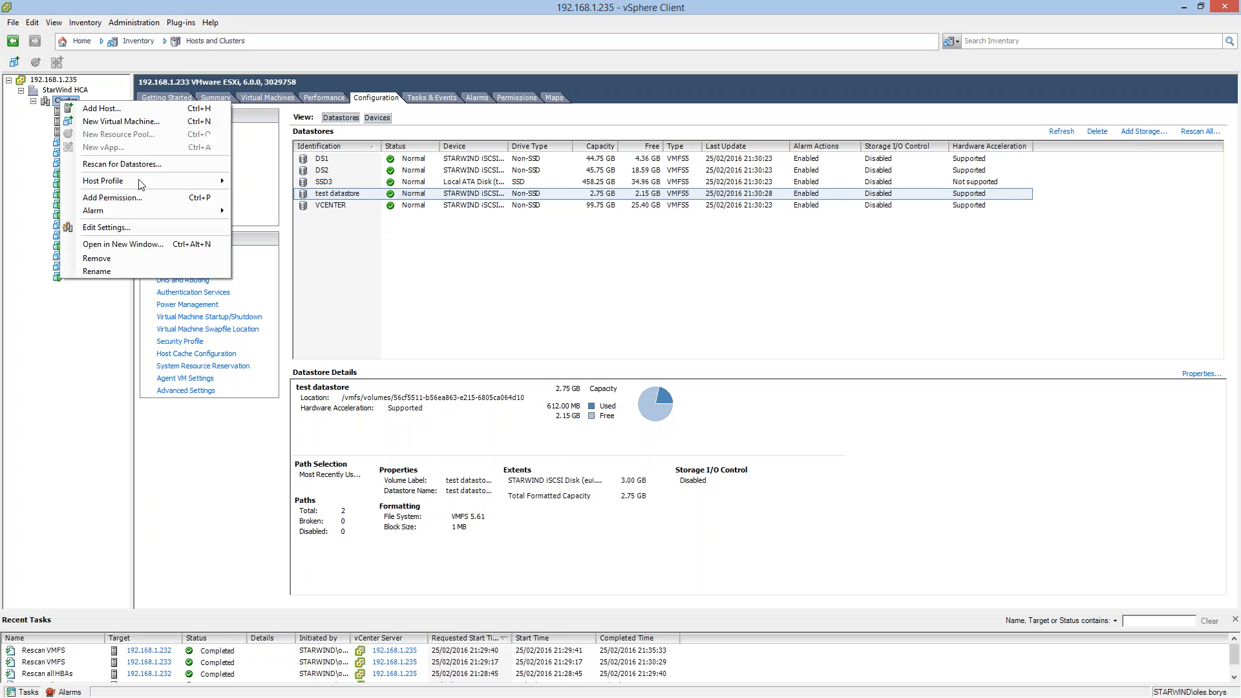
pyautogui.click(134, 227)
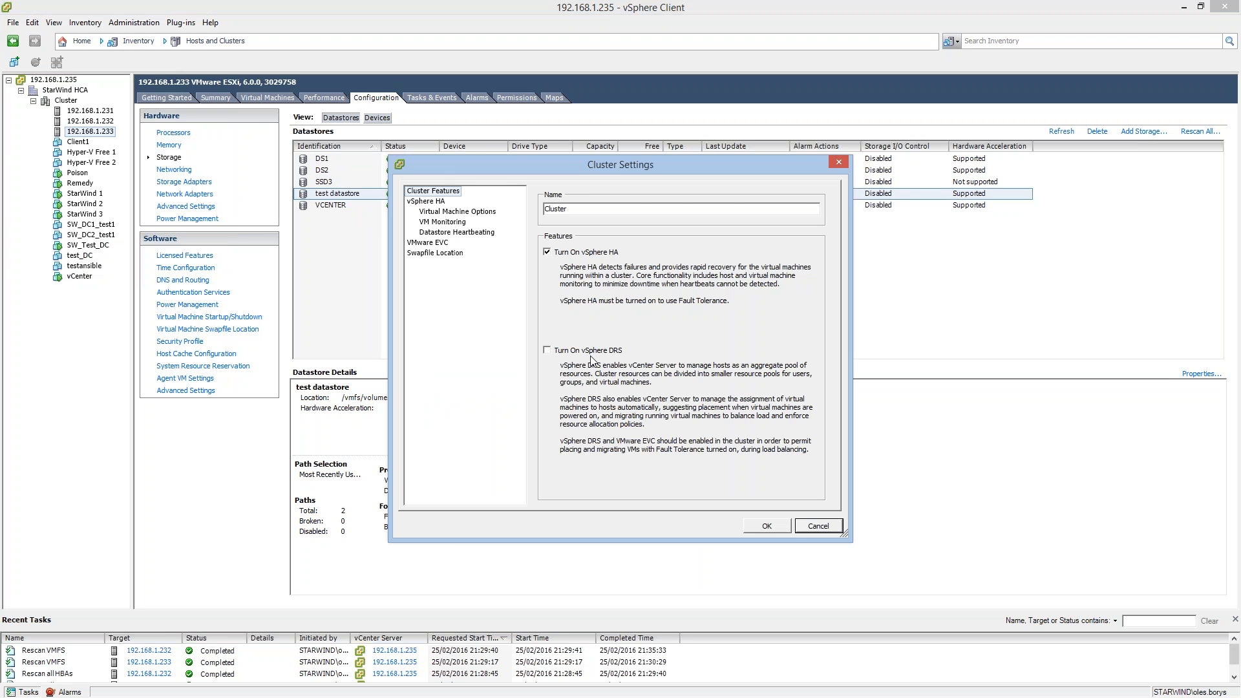
pyautogui.click(819, 527)
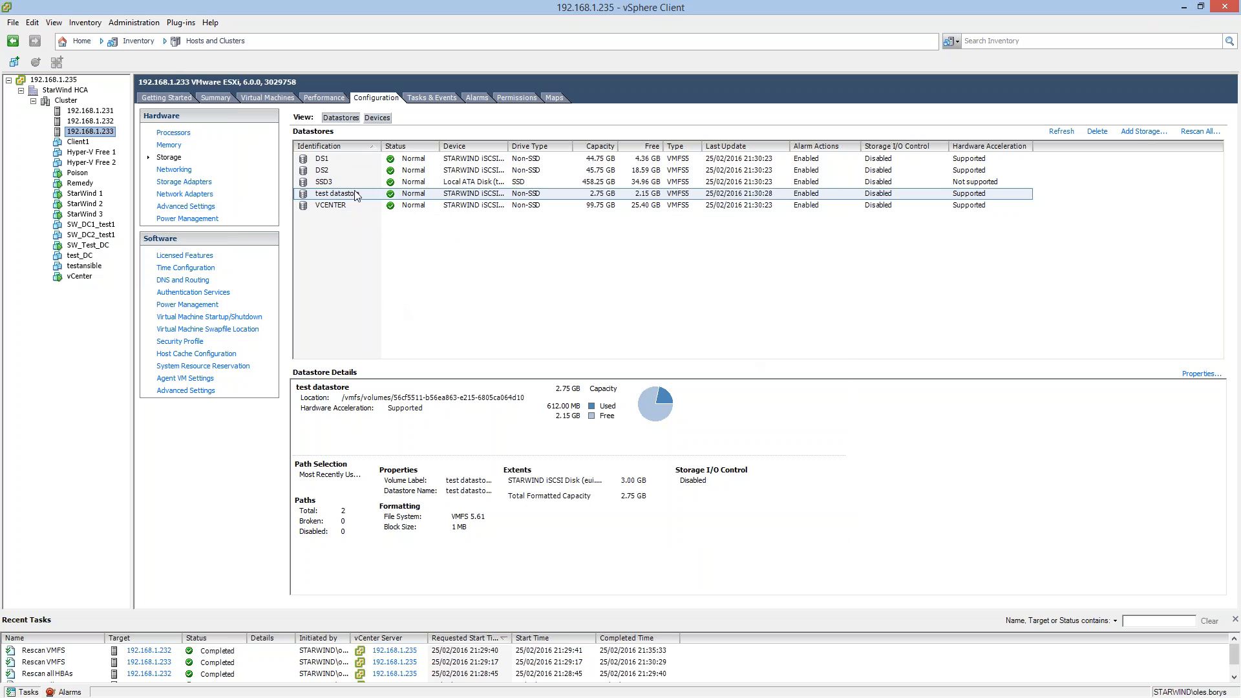
# Inspect the storage adapters and networking of host 192.168.1.233, including the properties of vSwitch4 and vSwitch2.
pyautogui.click(184, 198)
pyautogui.click(183, 182)
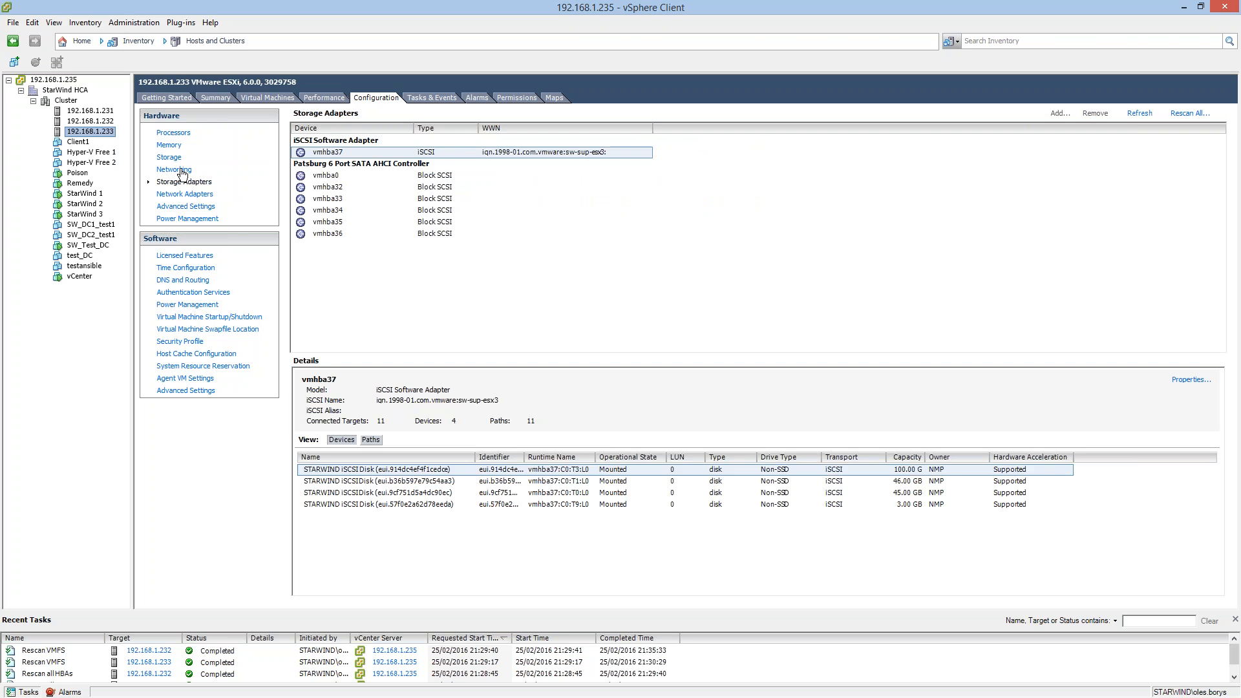
pyautogui.click(172, 169)
pyautogui.scroll(-2, 521, 314)
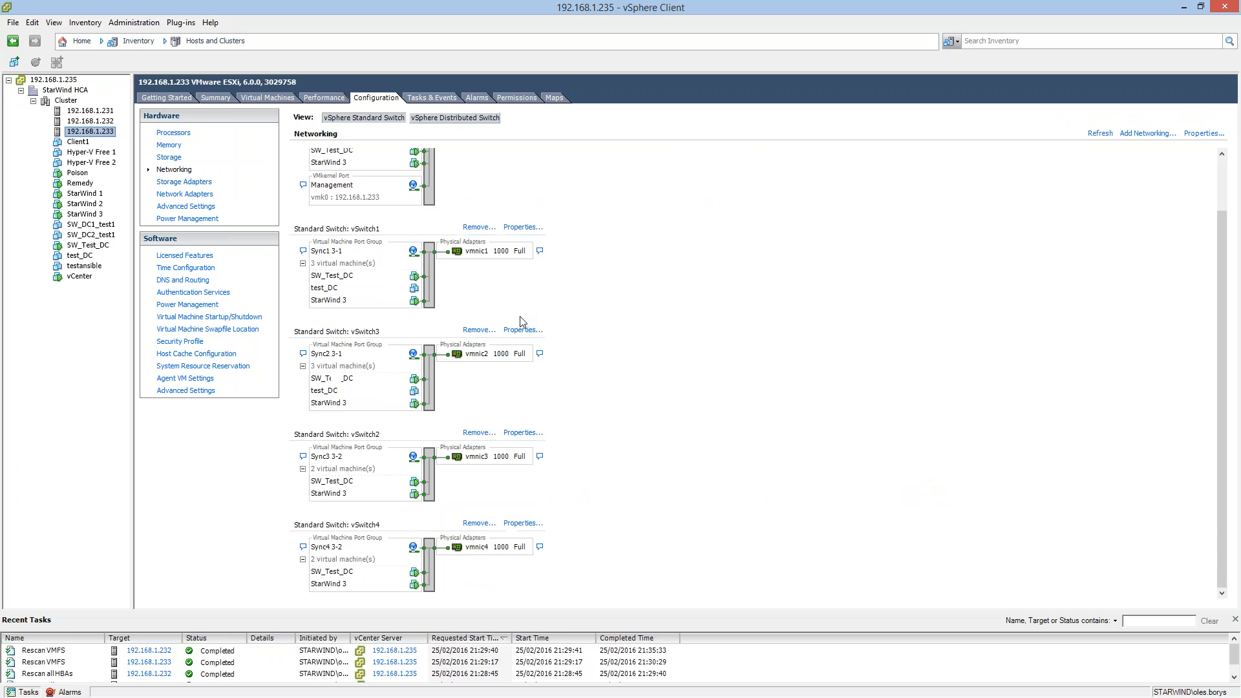
pyautogui.click(519, 525)
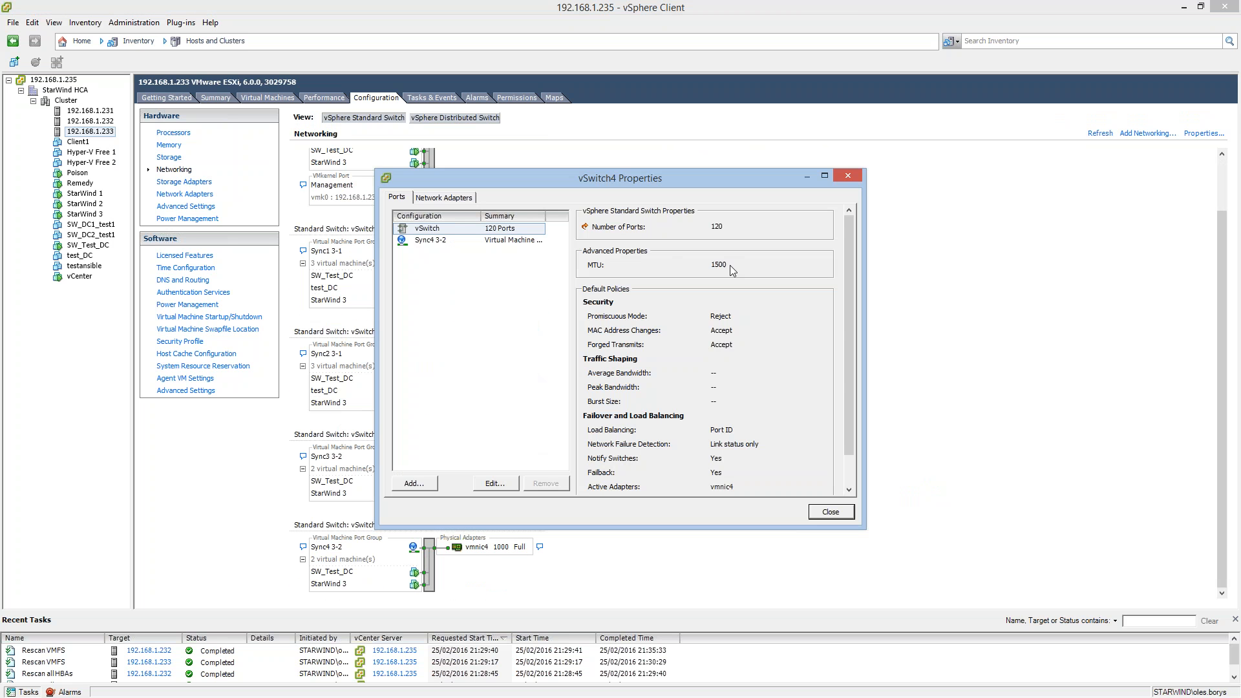
pyautogui.click(511, 241)
pyautogui.click(515, 230)
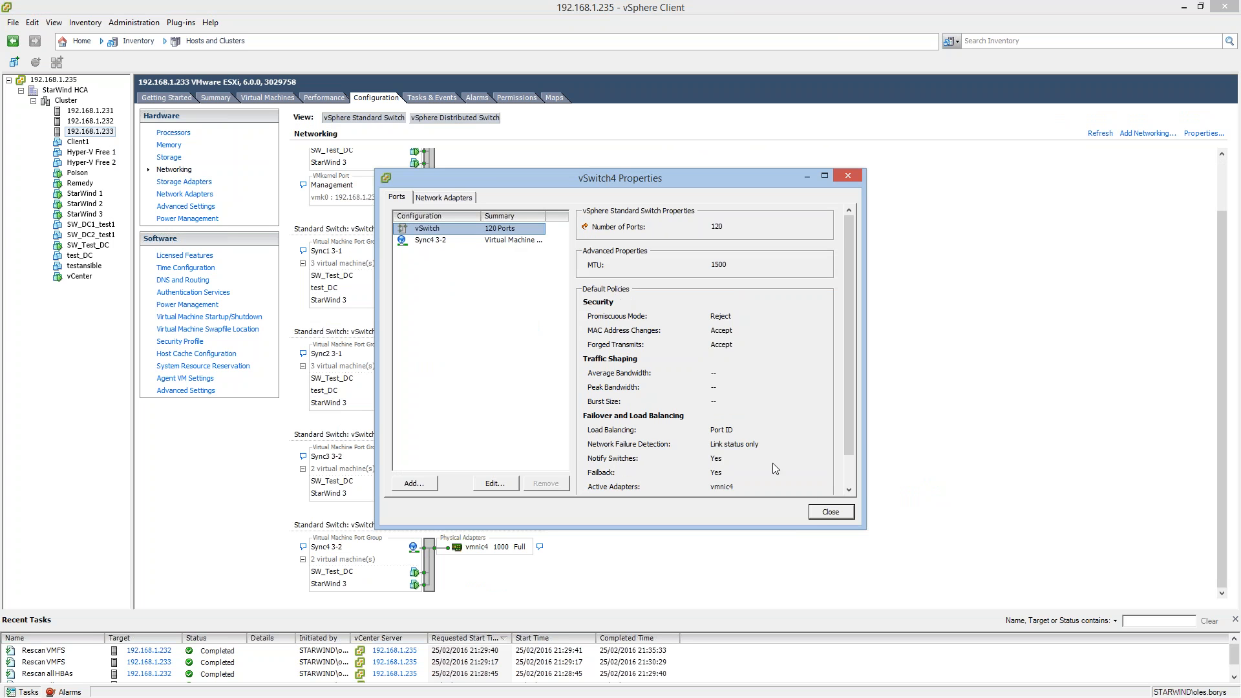
pyautogui.click(830, 513)
pyautogui.click(514, 433)
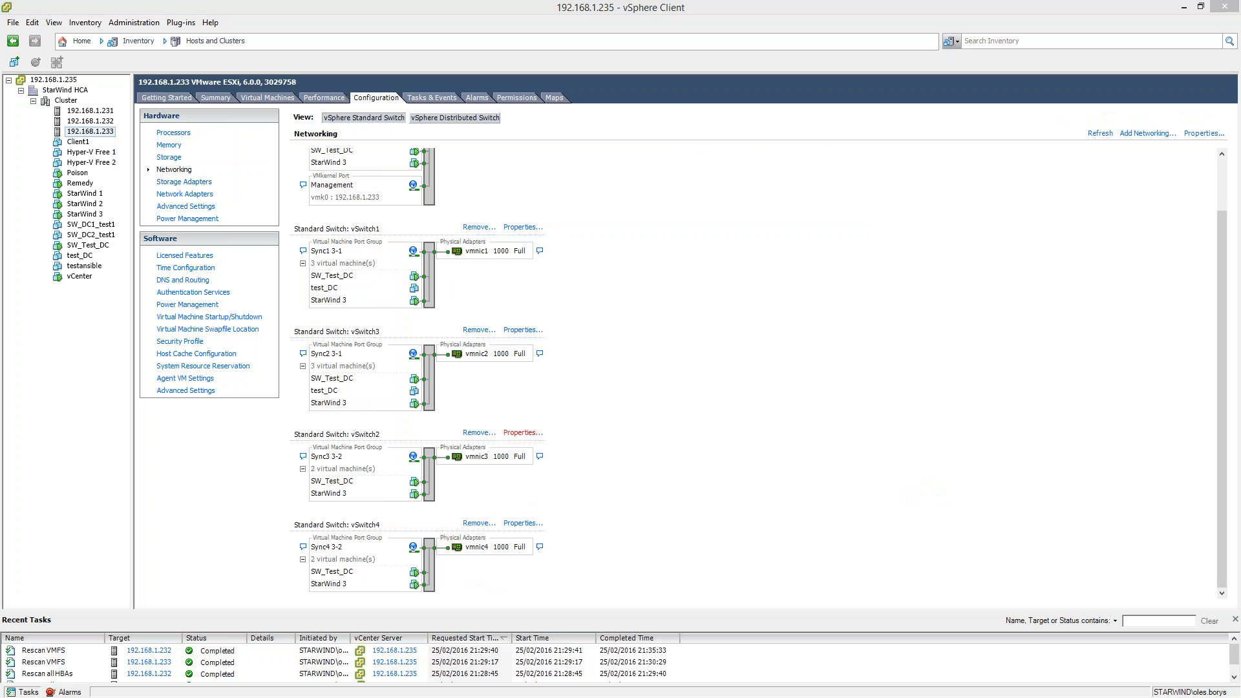
pyautogui.click(831, 512)
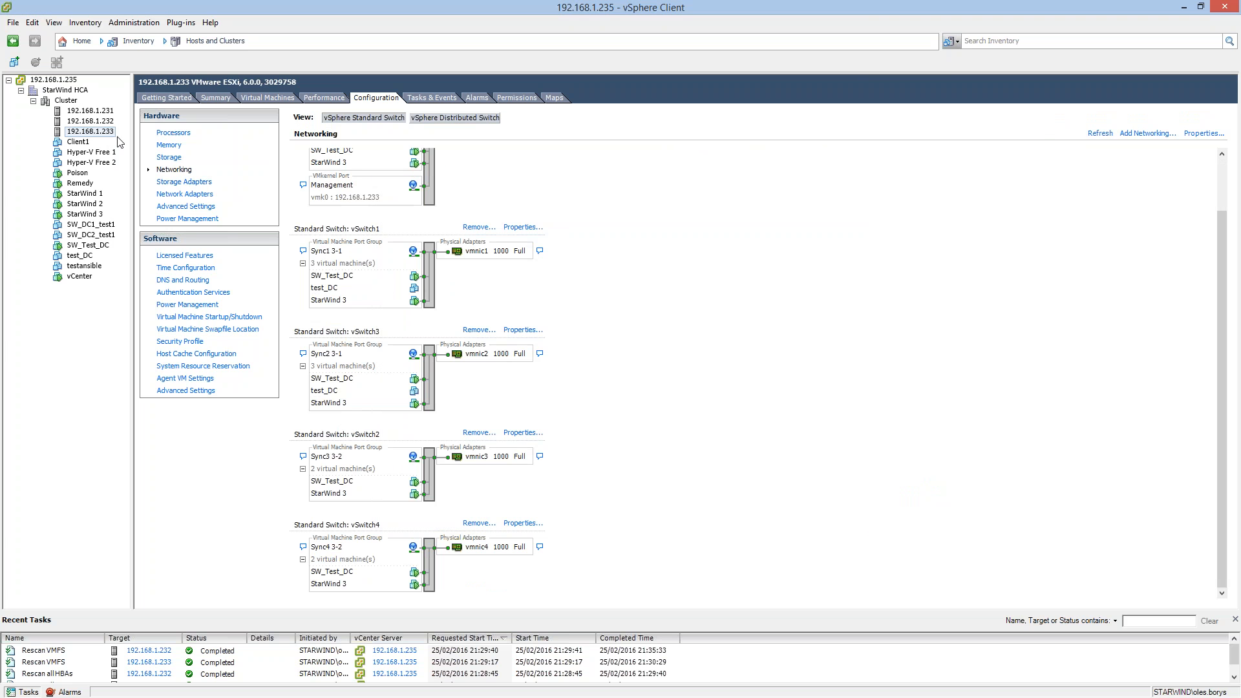
# Change the path selection policy of the test datastore on host 192.168.1.233 to Round Robin (VMware).
pyautogui.click(325, 98)
pyautogui.click(378, 99)
pyautogui.click(169, 157)
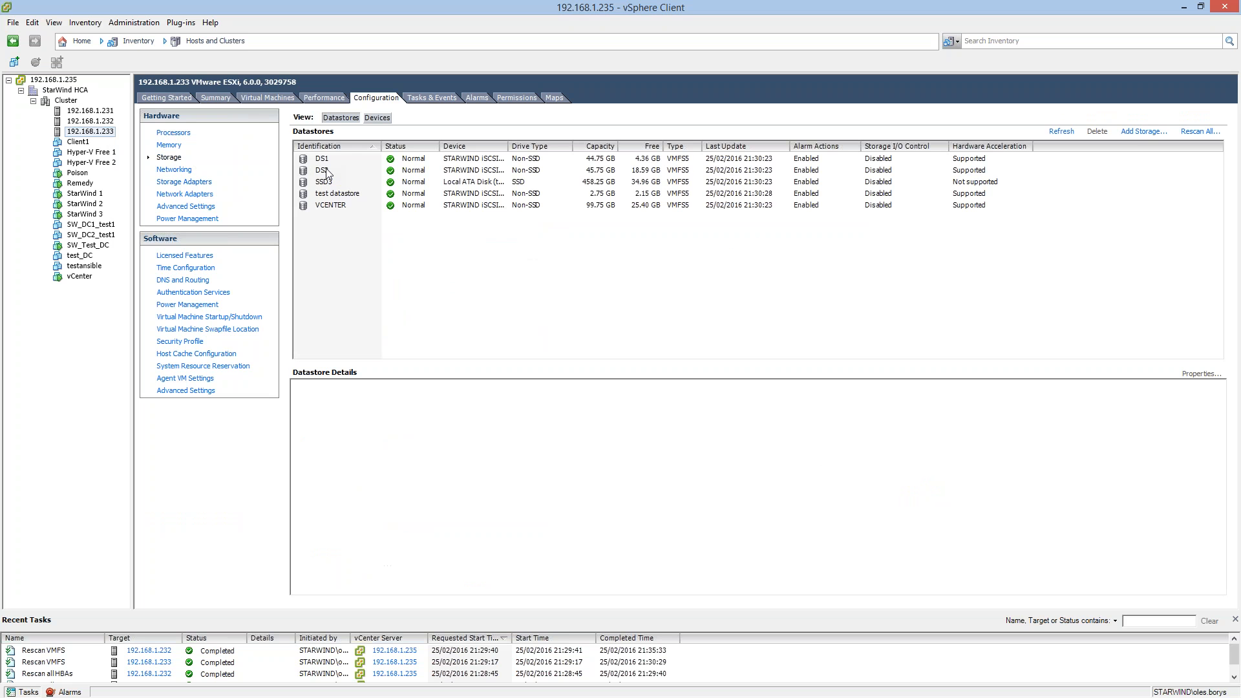
pyautogui.click(343, 194)
pyautogui.rightClick(350, 197)
pyautogui.click(391, 318)
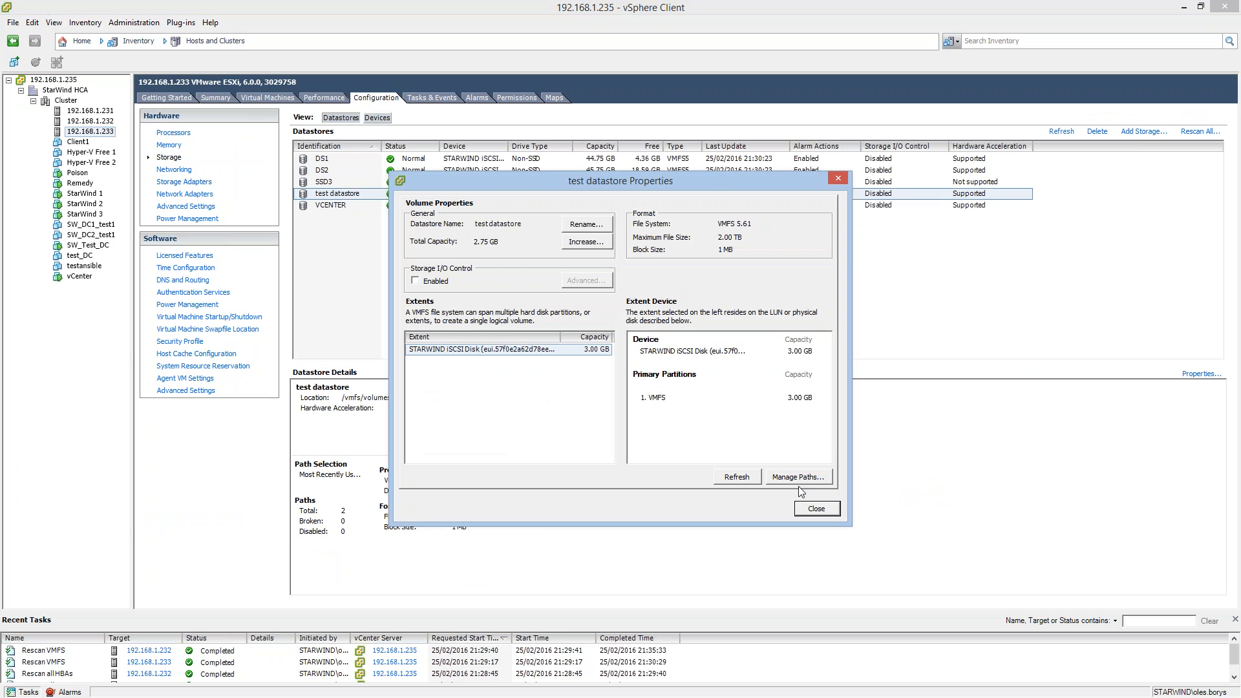
pyautogui.click(802, 479)
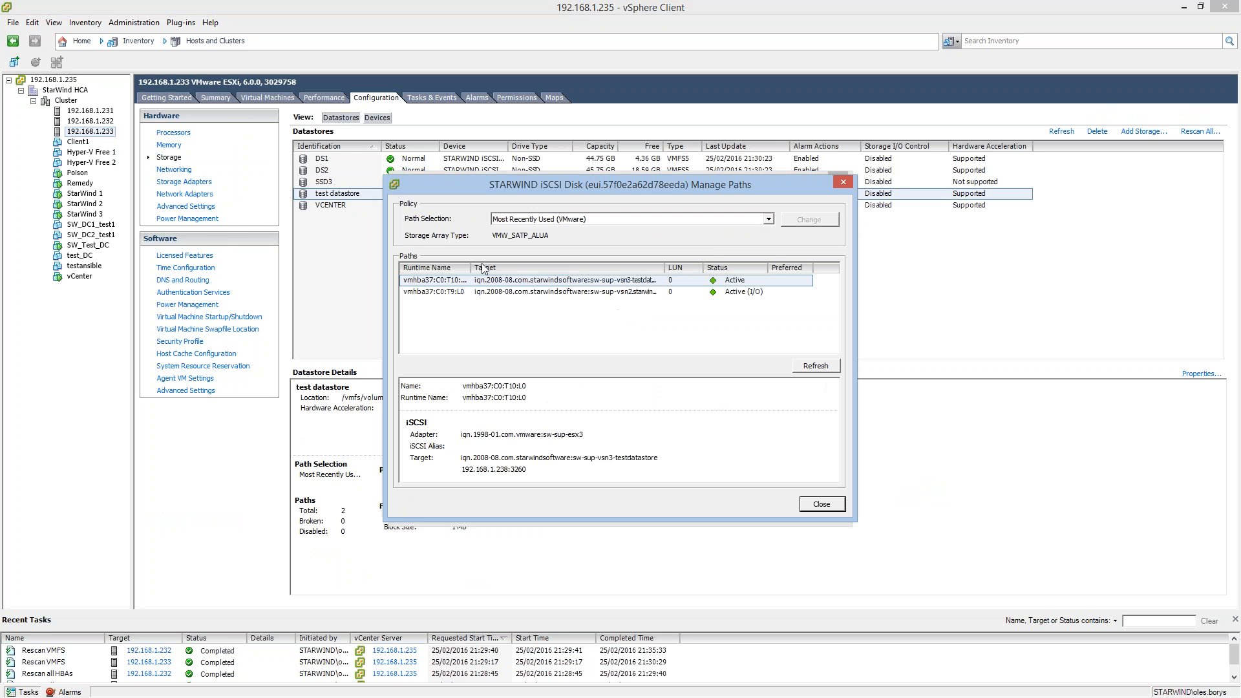
pyautogui.click(769, 219)
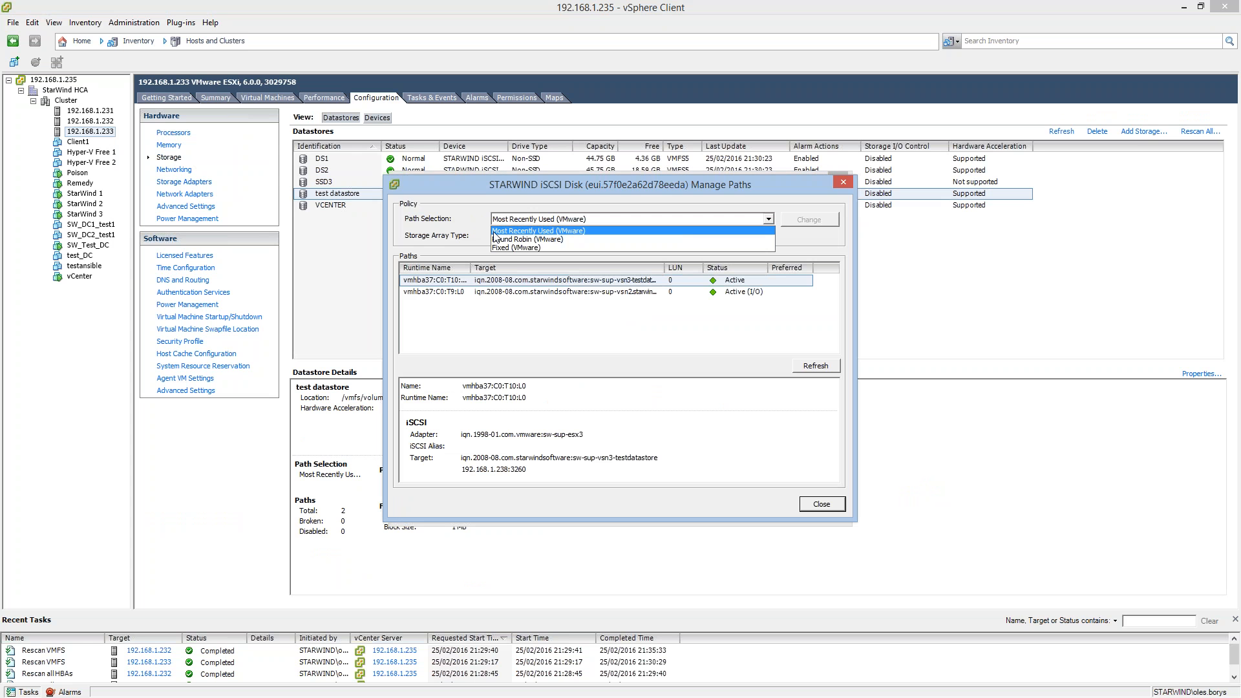
pyautogui.click(527, 239)
pyautogui.click(794, 222)
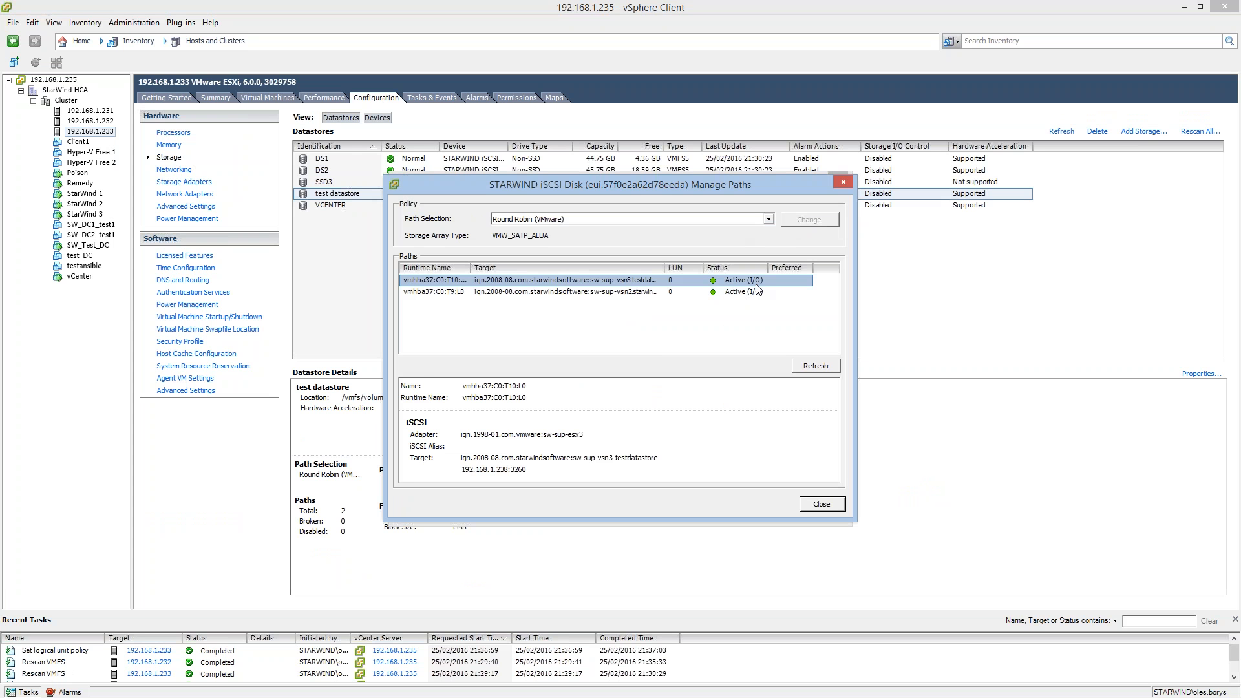
pyautogui.click(808, 499)
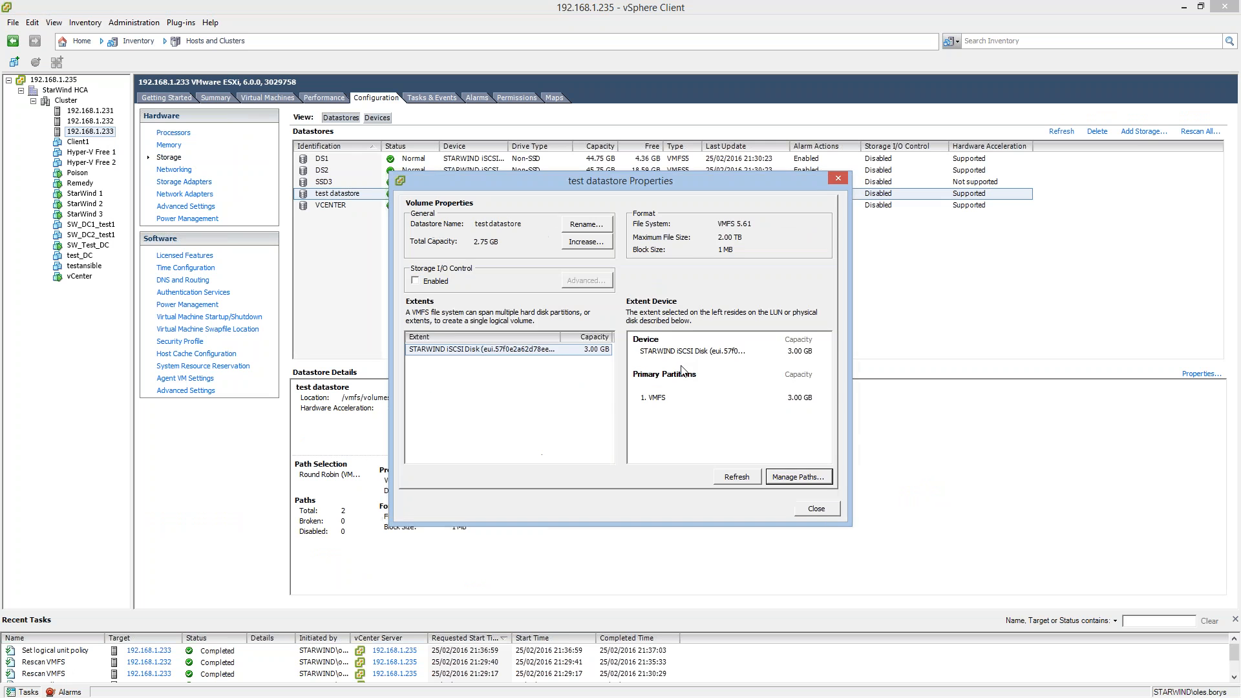
pyautogui.click(819, 511)
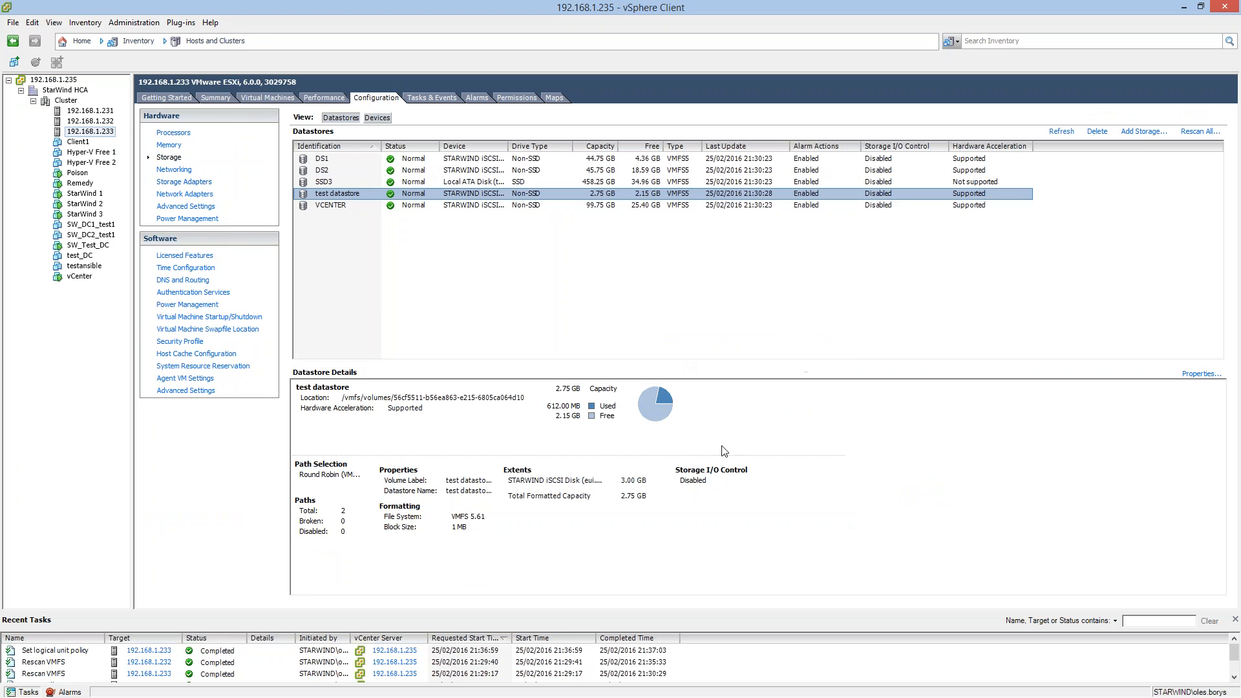
# Change the path selection policy of the test datastore on host 192.168.1.232 to Round Robin (VMware).
pyautogui.click(84, 121)
pyautogui.click(348, 206)
pyautogui.click(346, 197)
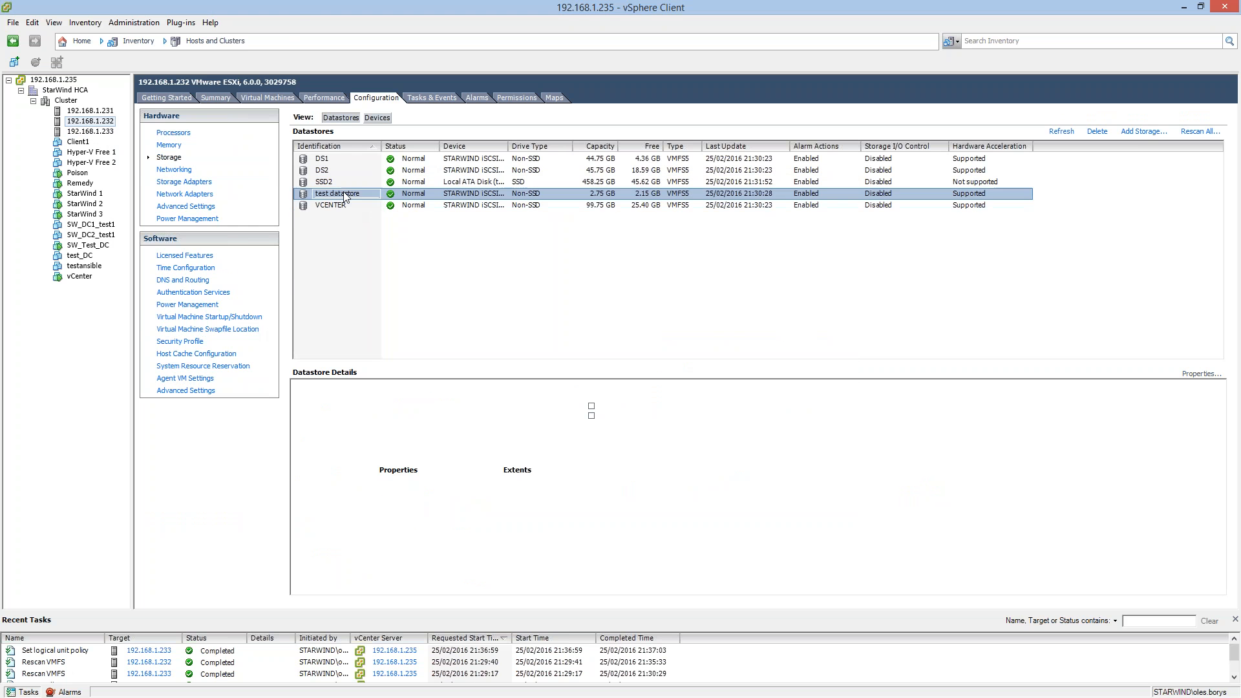
pyautogui.rightClick(356, 199)
pyautogui.click(401, 317)
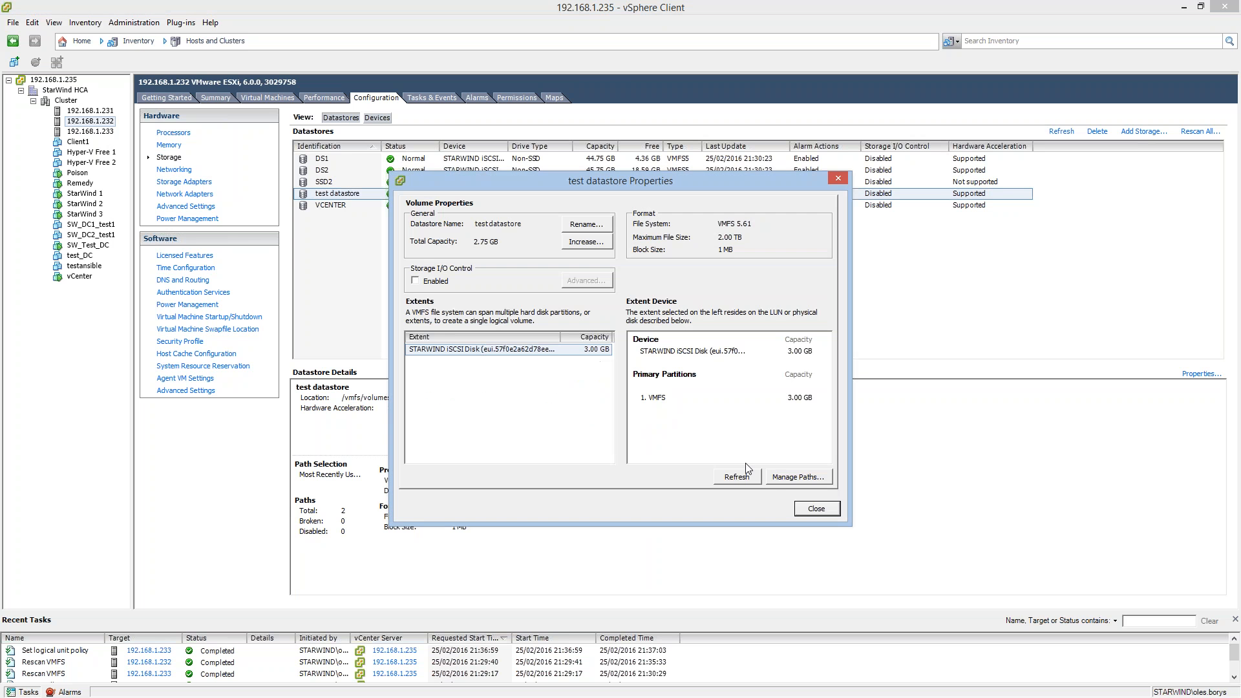
pyautogui.click(798, 477)
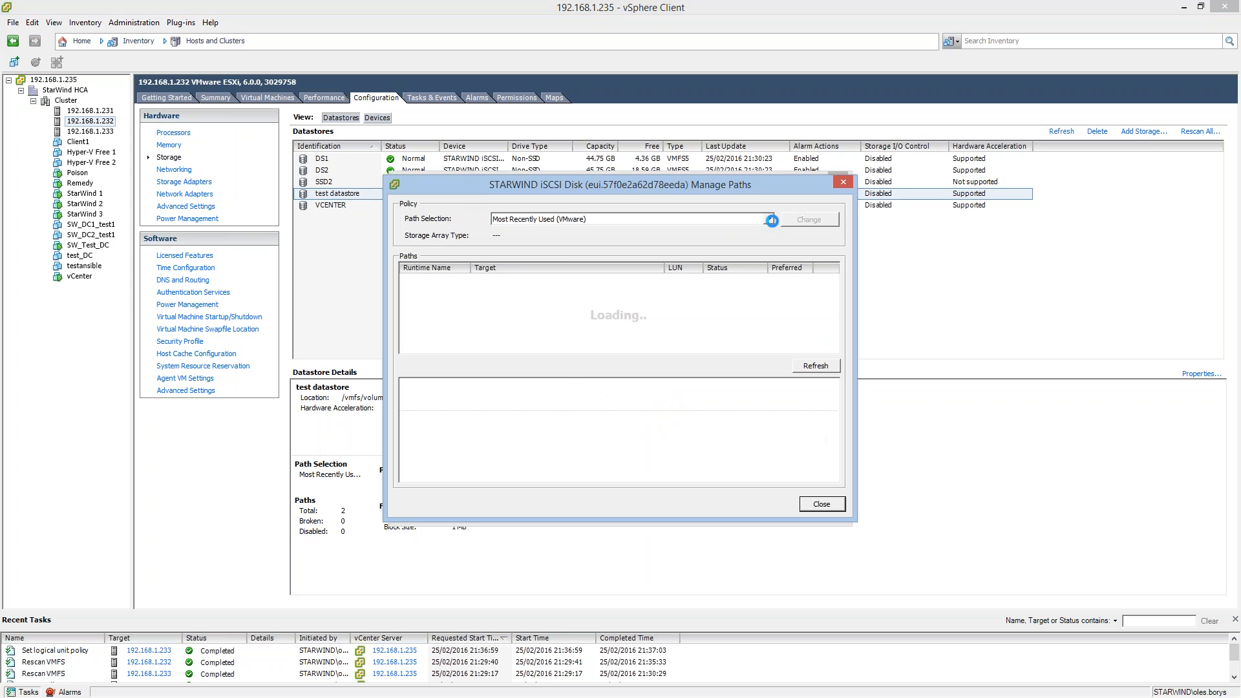
pyautogui.click(769, 219)
pyautogui.click(705, 242)
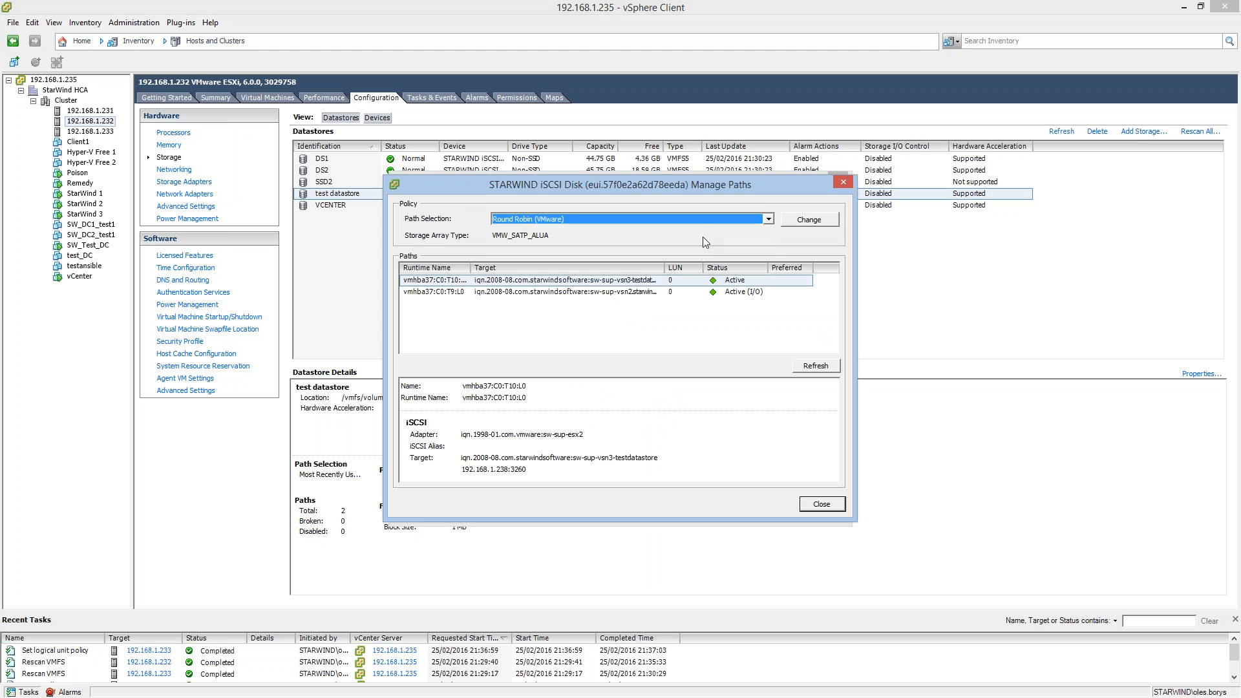
pyautogui.click(815, 222)
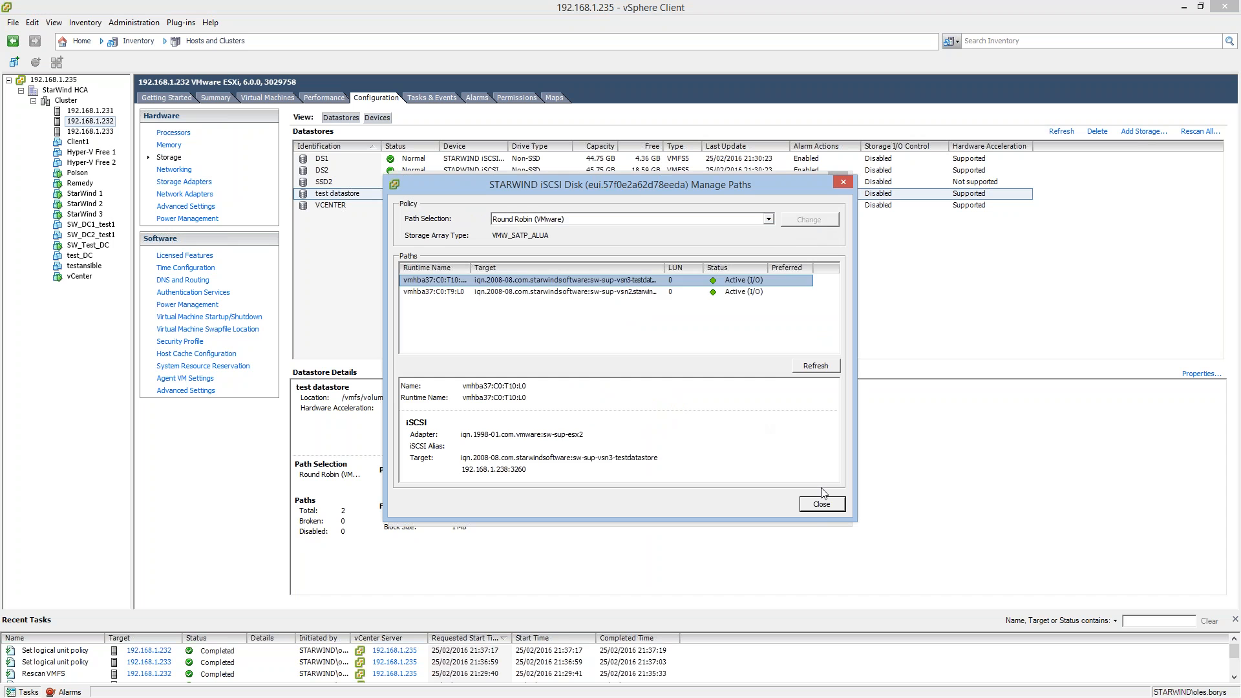
pyautogui.click(821, 505)
pyautogui.click(814, 507)
# Change the path selection policy of the test datastore on host 192.168.1.231 to Round Robin (VMware).
pyautogui.click(82, 112)
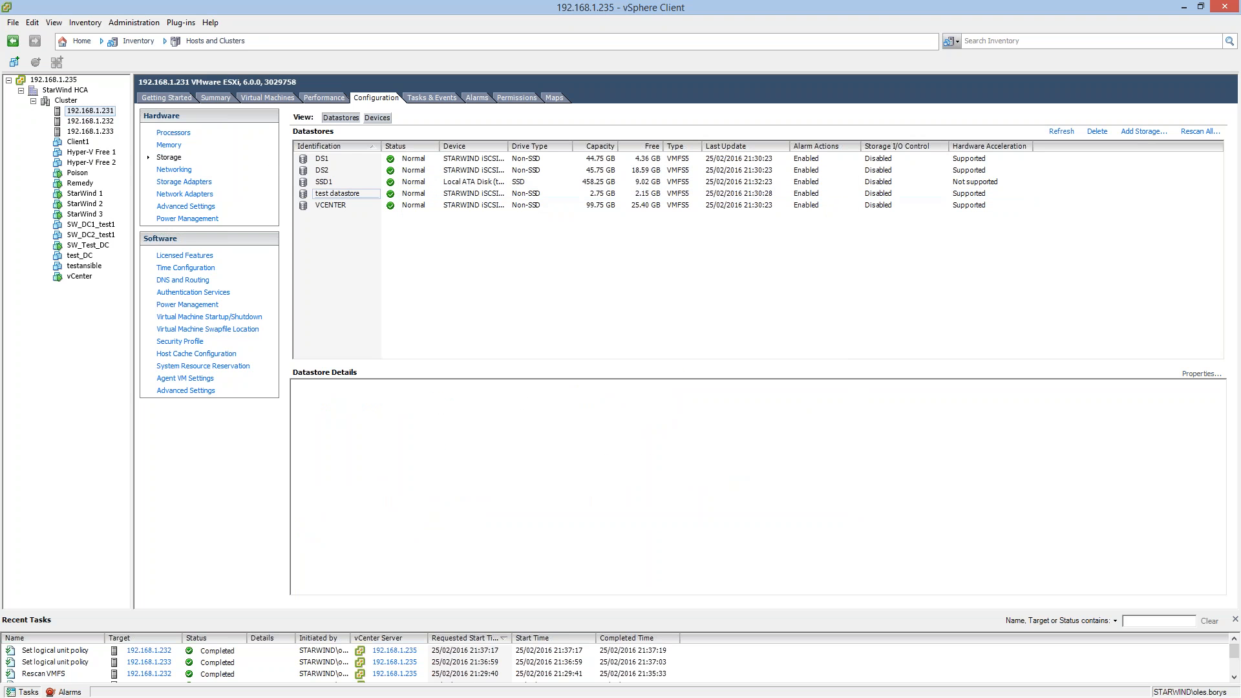
pyautogui.click(338, 194)
pyautogui.rightClick(340, 199)
pyautogui.click(382, 319)
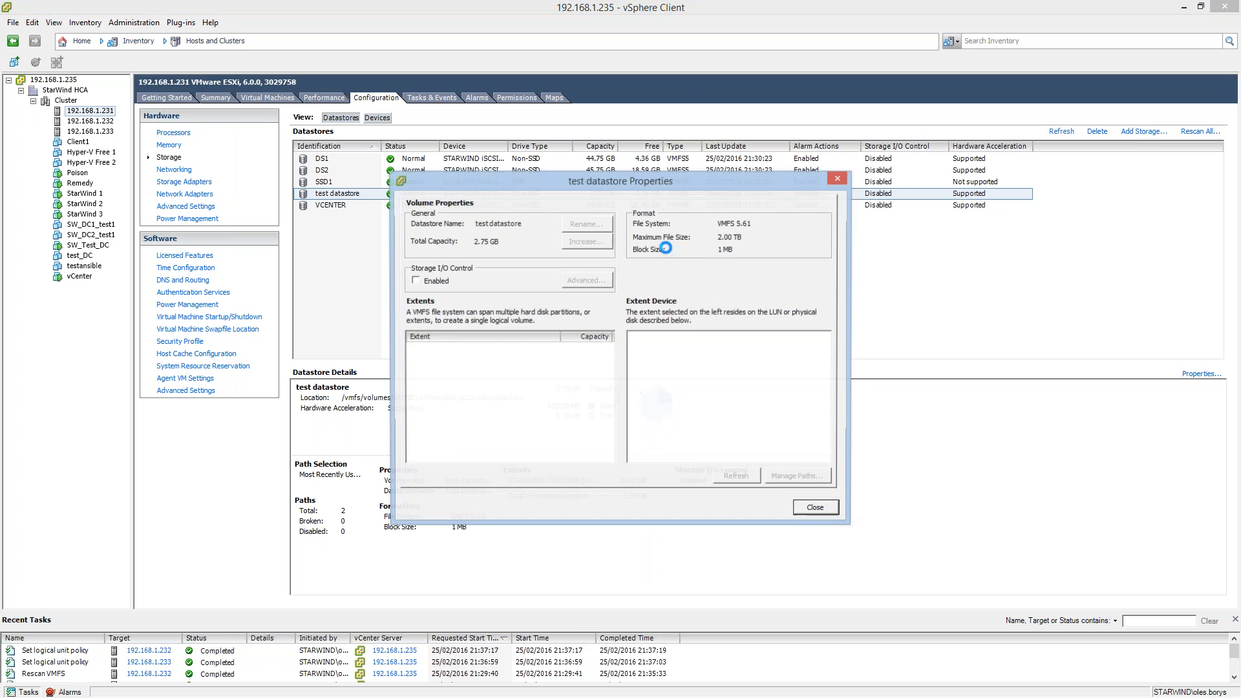
pyautogui.click(798, 477)
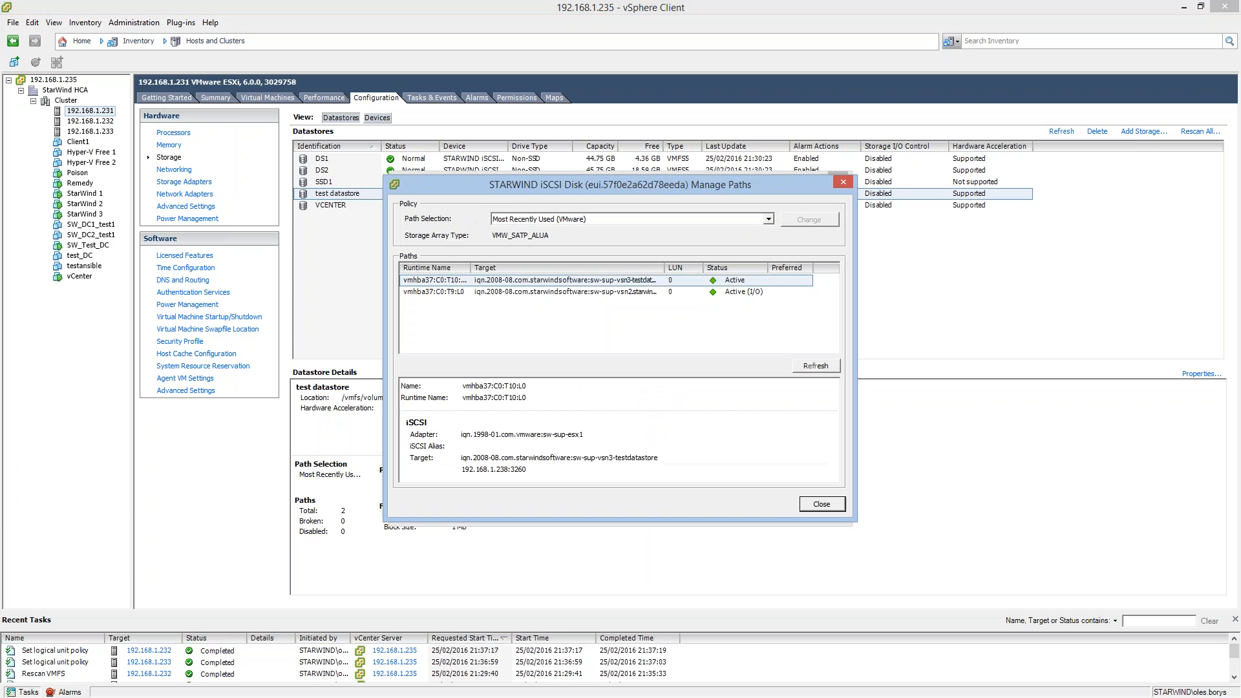
pyautogui.click(769, 219)
pyautogui.click(560, 241)
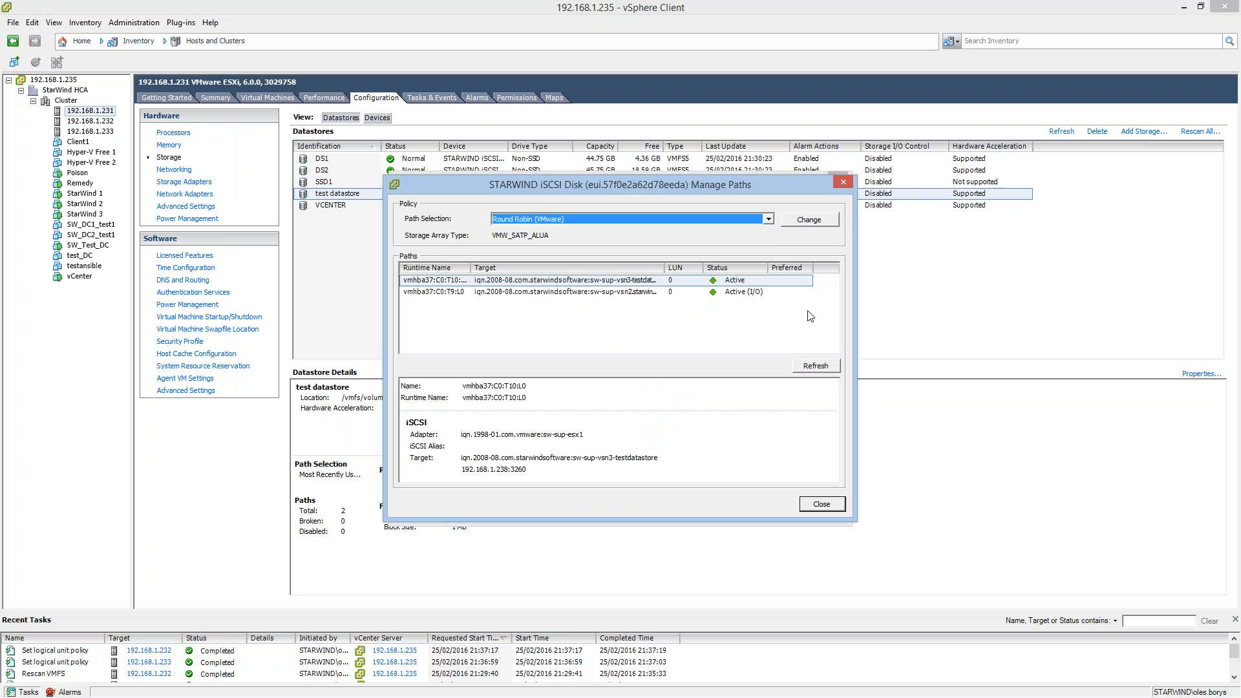
pyautogui.click(827, 222)
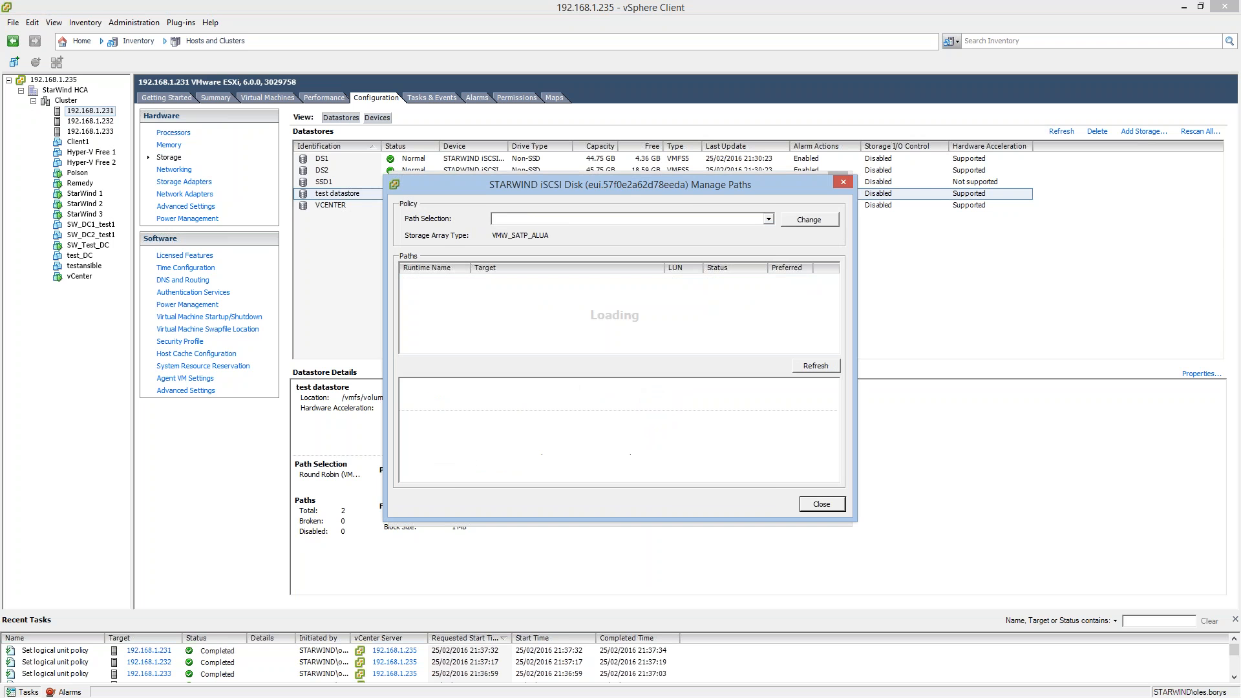
pyautogui.click(823, 505)
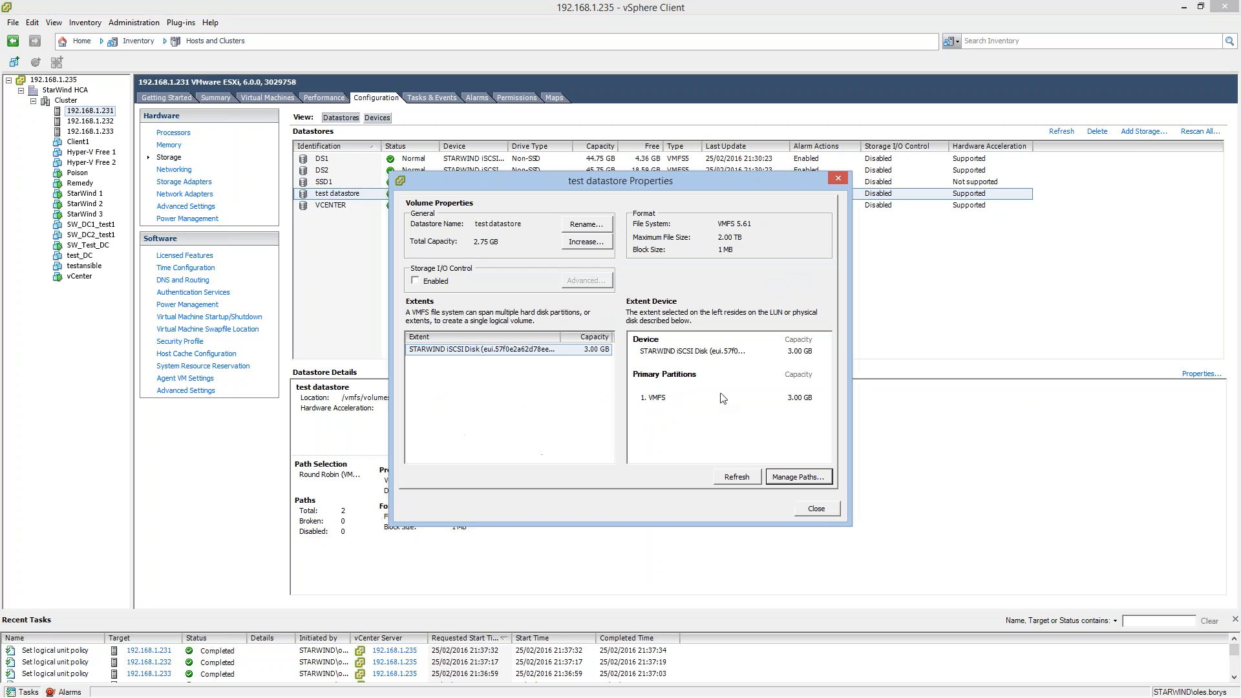
pyautogui.click(823, 510)
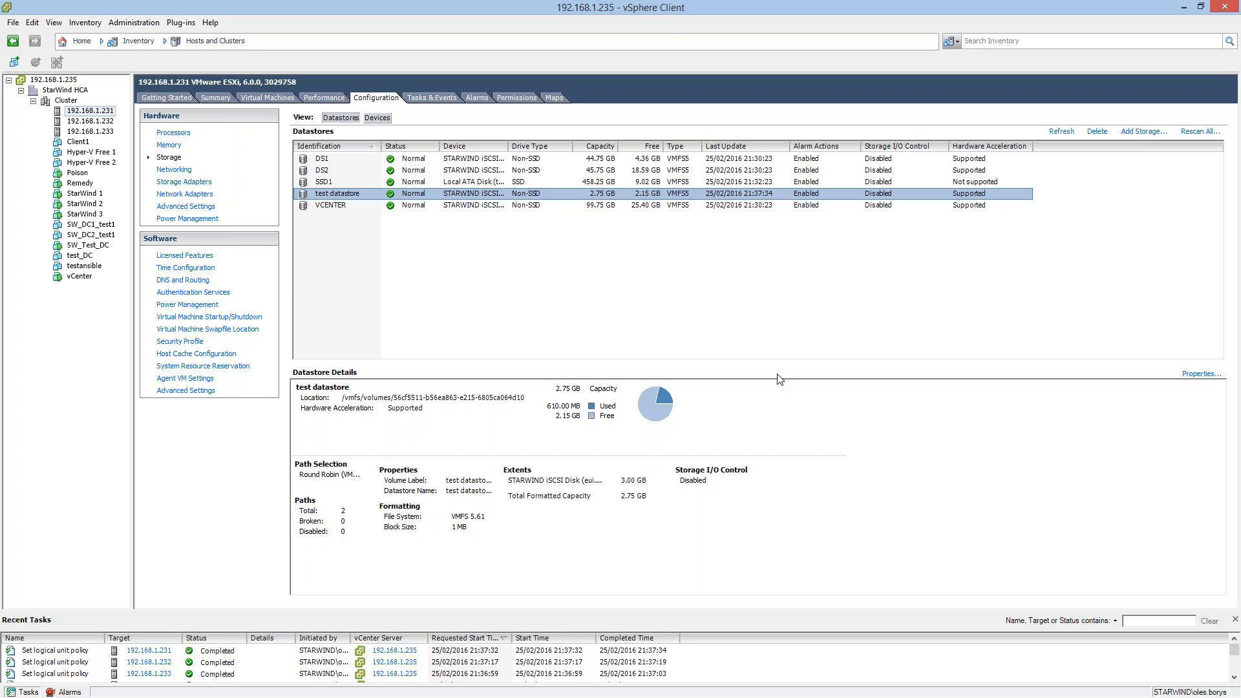
# Examine the local datastores SSD1, SSD2 and SSD3 on their respective hosts 192.168.1.231, 192.168.1.232 and 192.168.1.233, and revisit the hosts' datastore lists.
pyautogui.click(327, 182)
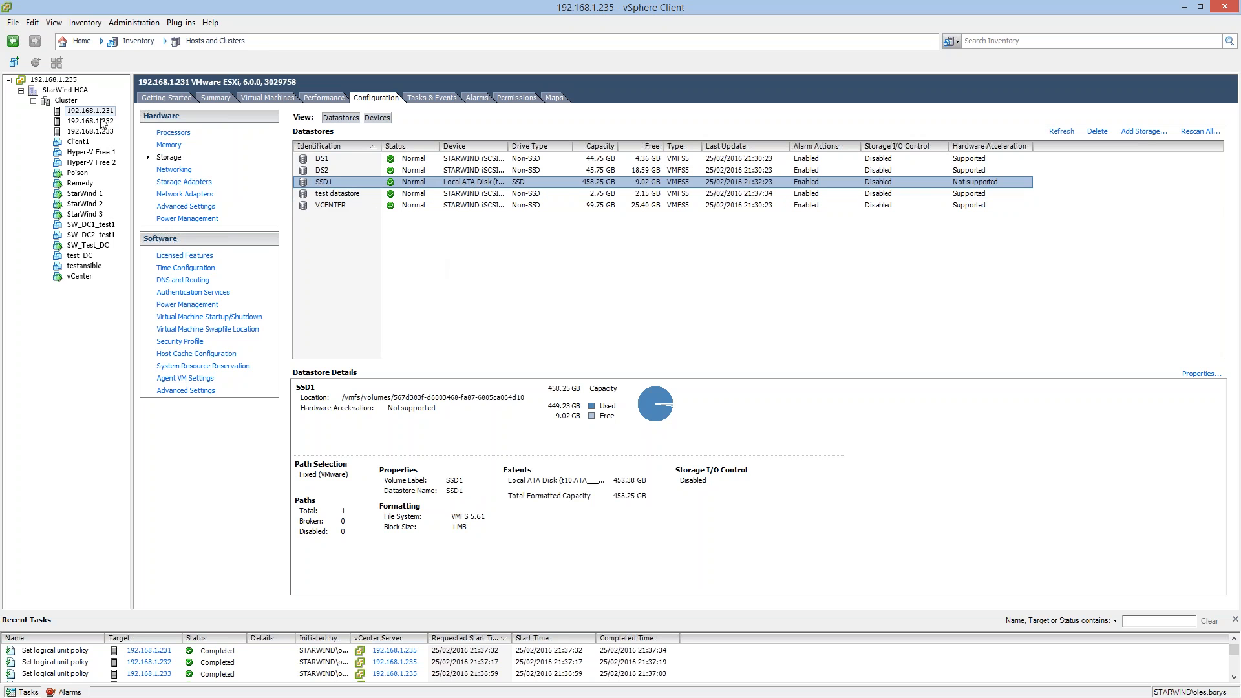
pyautogui.click(100, 121)
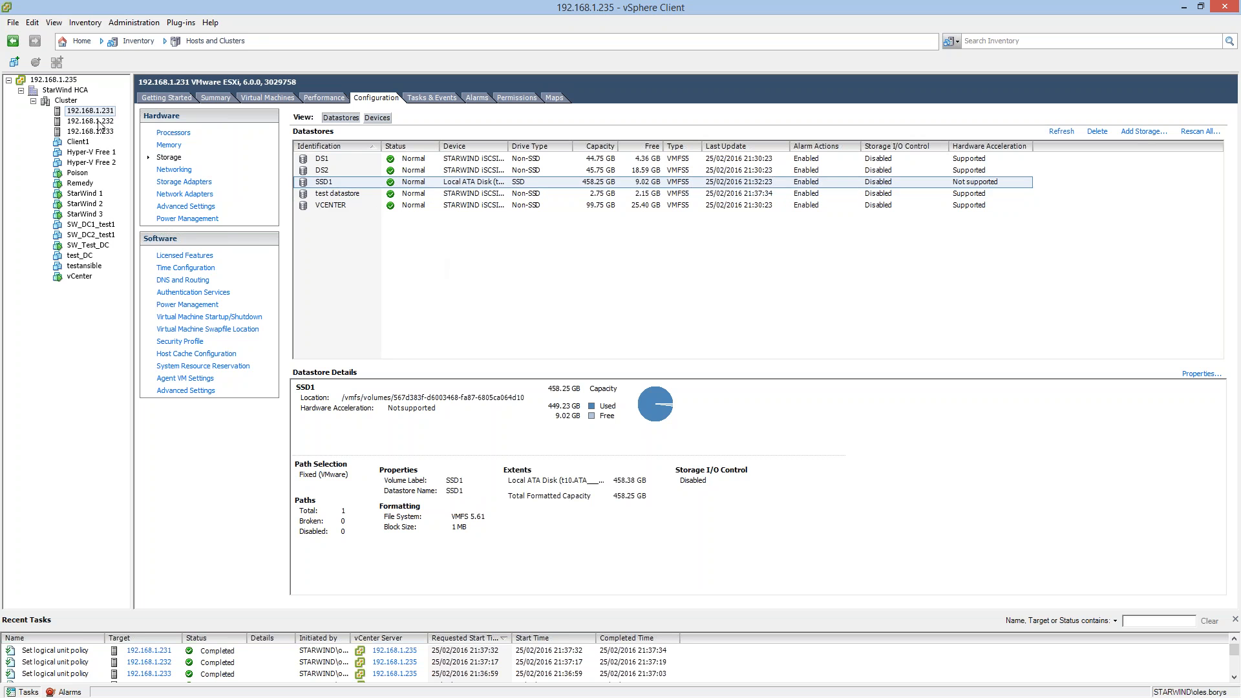
pyautogui.click(331, 183)
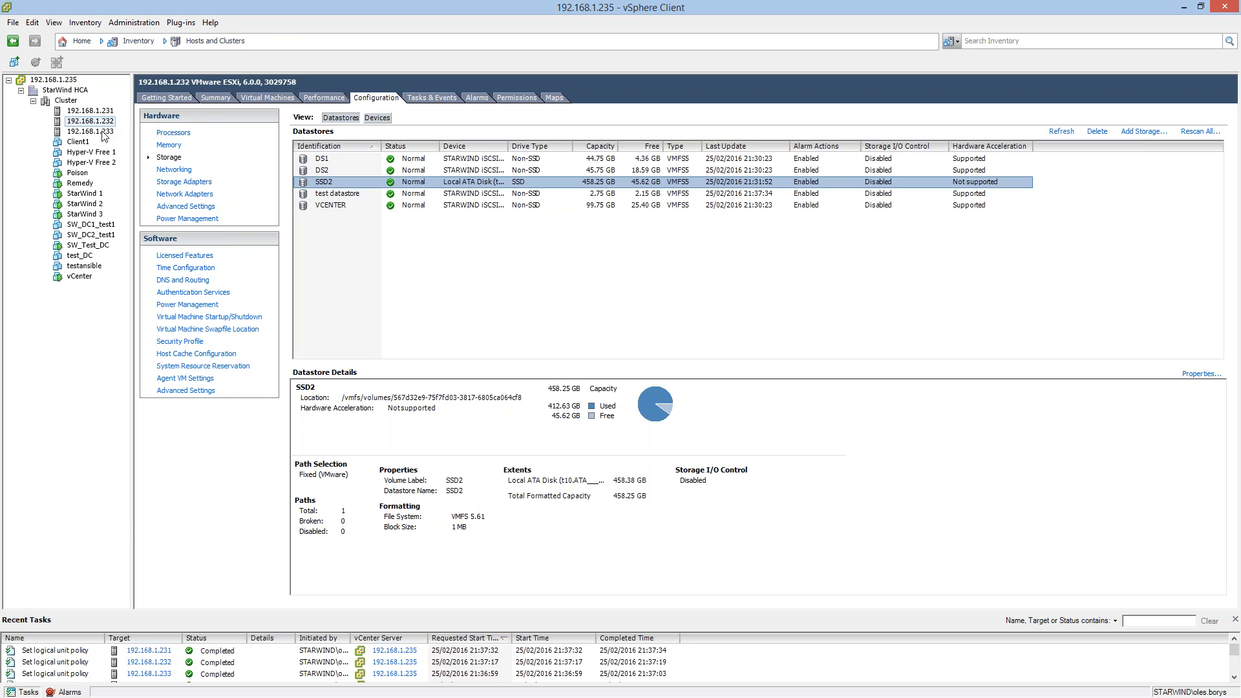
pyautogui.click(103, 132)
pyautogui.click(330, 184)
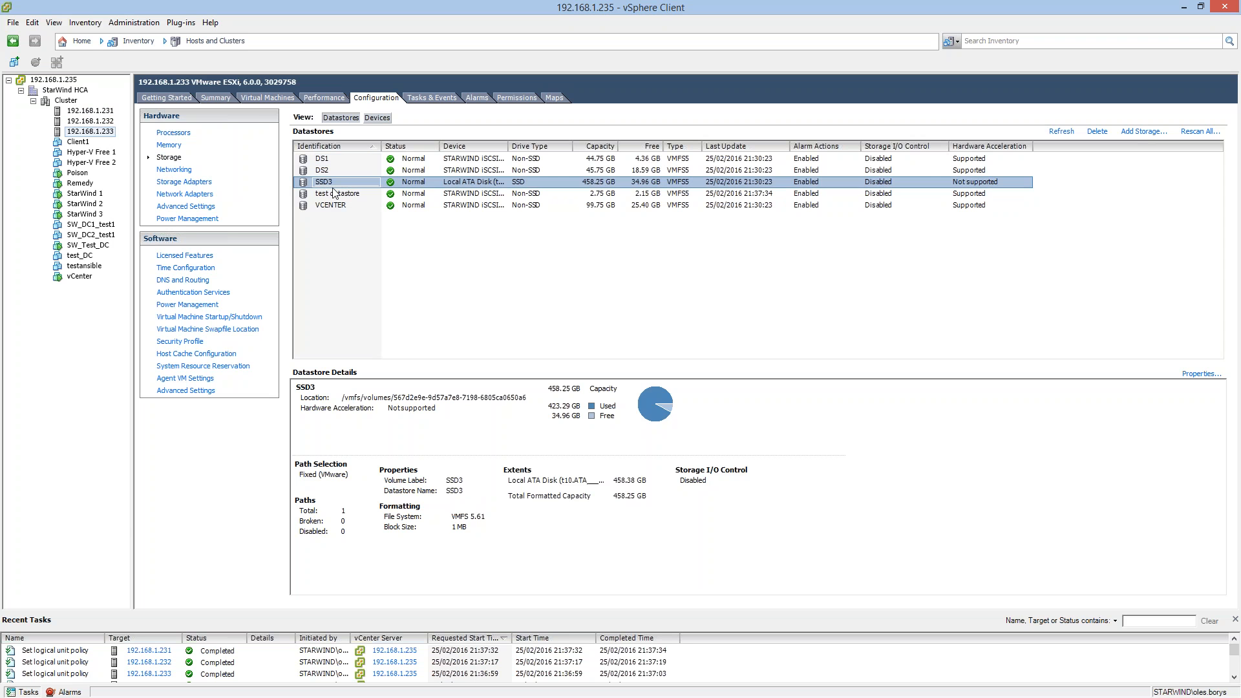
pyautogui.click(97, 111)
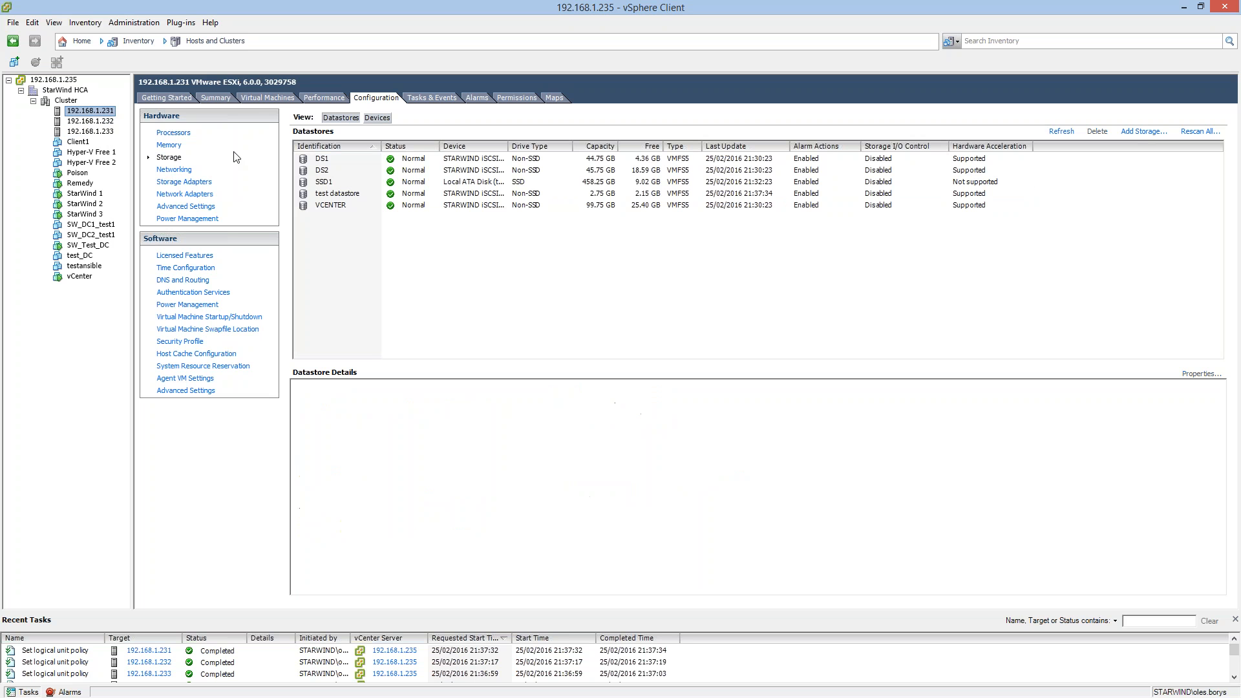
pyautogui.click(330, 182)
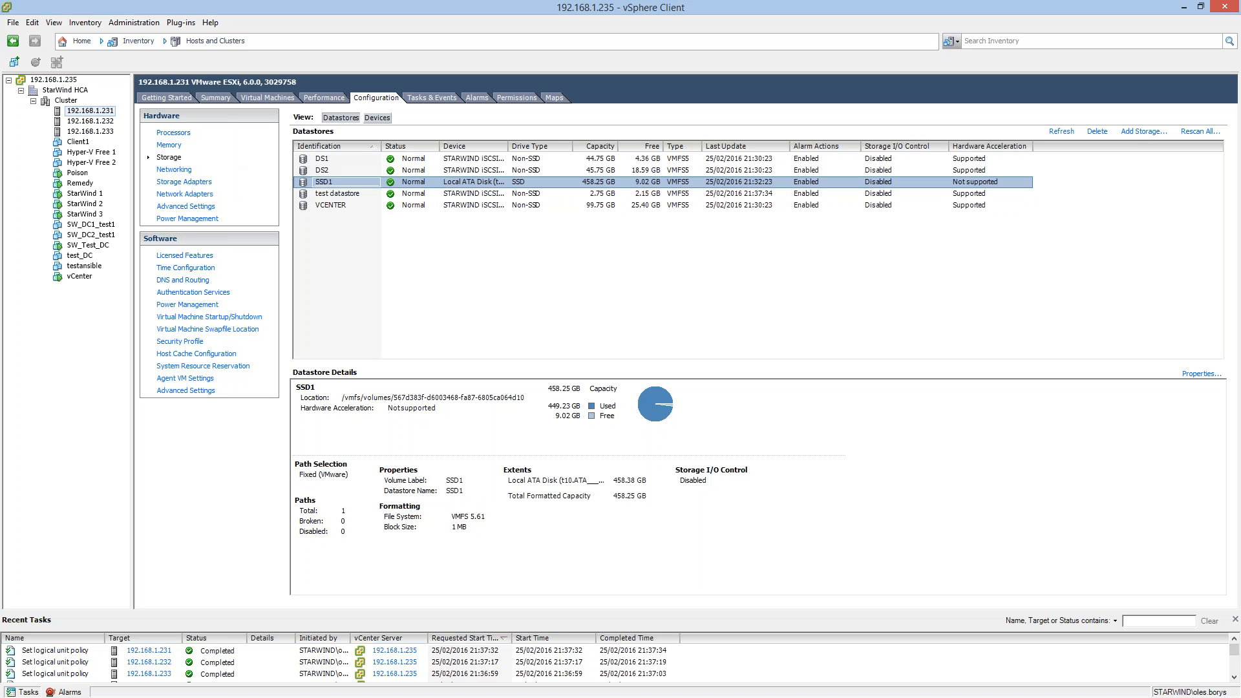
pyautogui.click(82, 121)
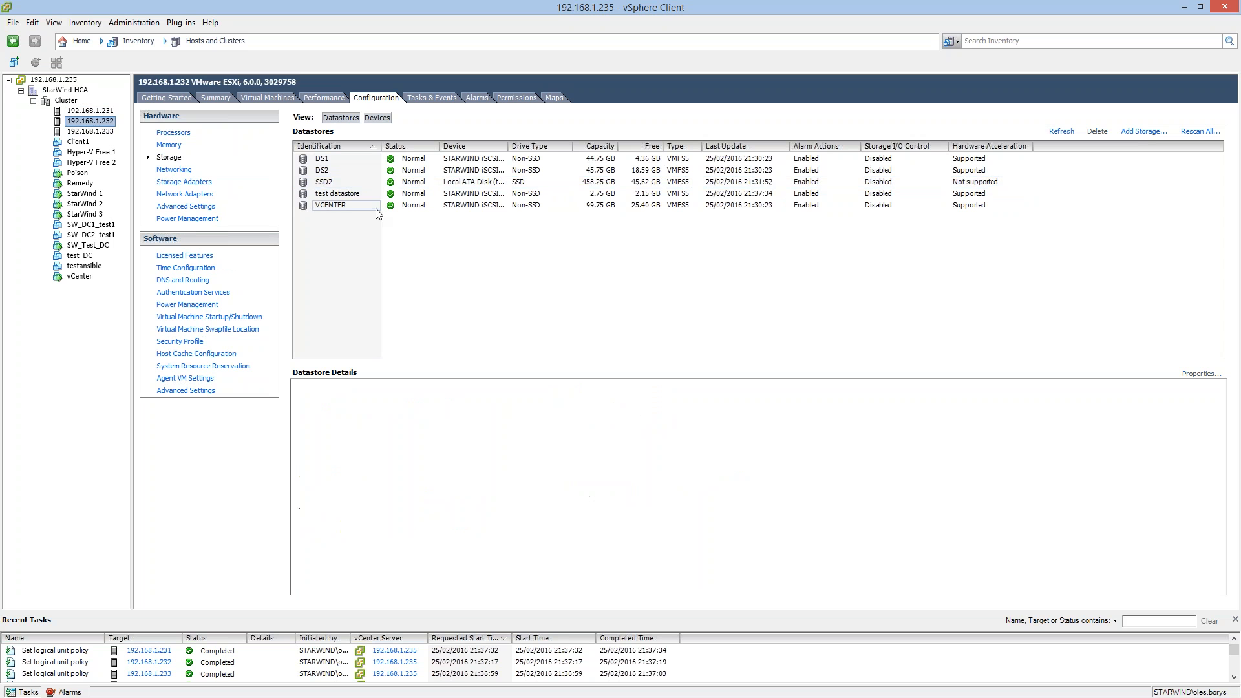
pyautogui.click(95, 132)
pyautogui.click(87, 111)
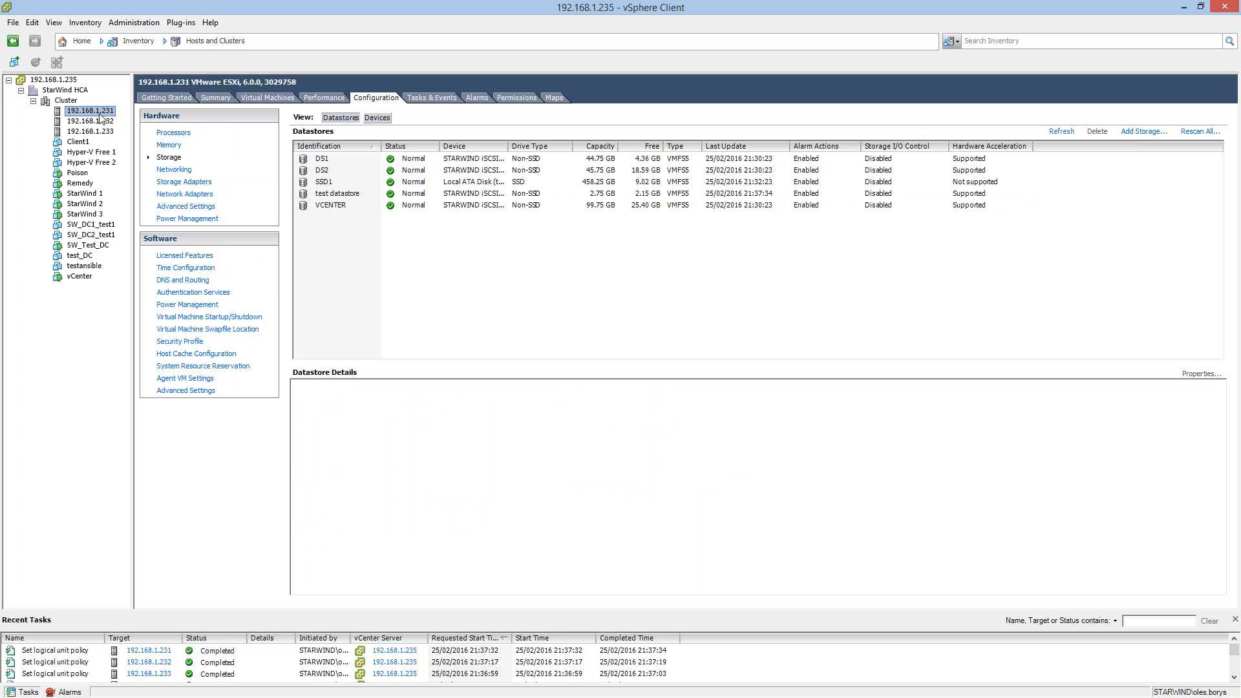
pyautogui.click(363, 194)
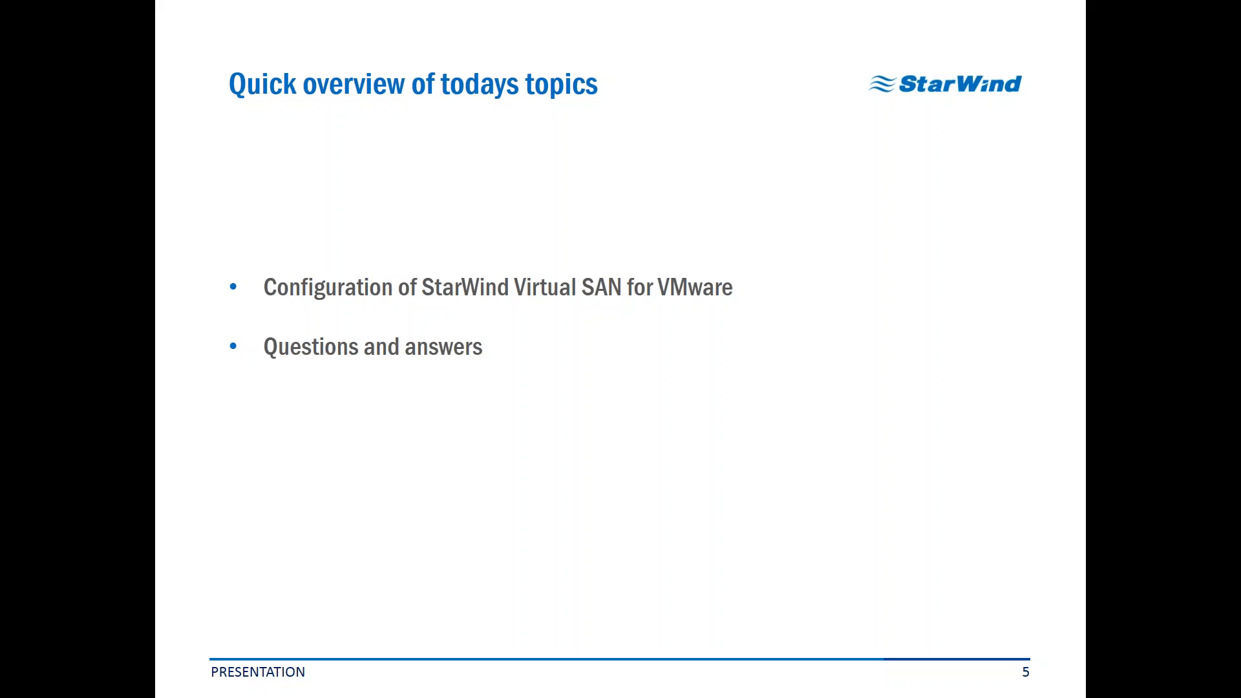
pyautogui.press('Right')
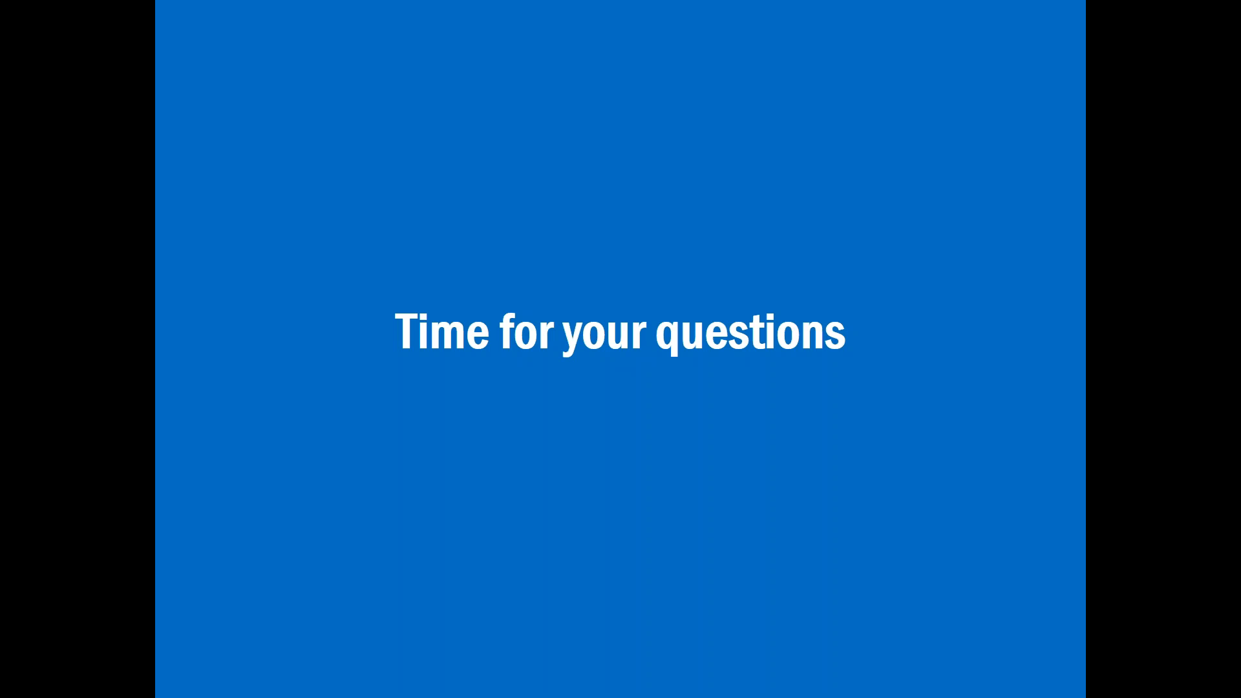